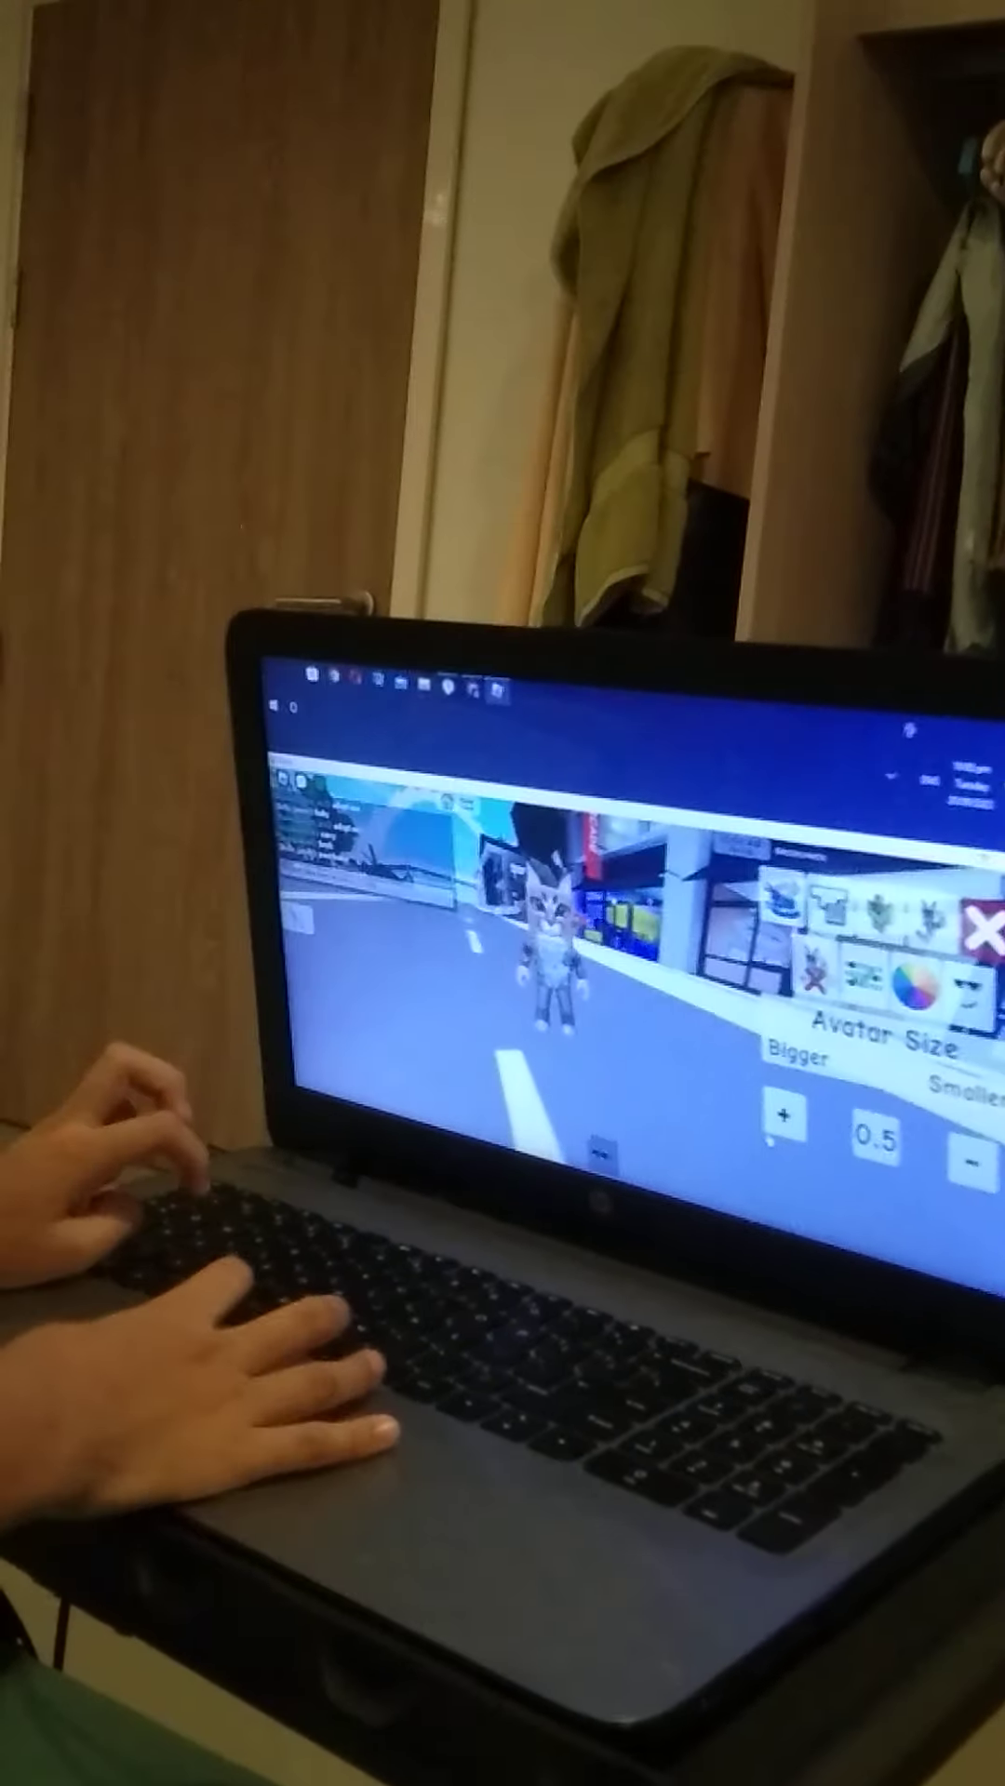
Enlarge the avatar to size 1 using the Bigger + button twice.
{"action": "left_click", "coordinate": [777, 1106]}
{"action": "left_click", "coordinate": [777, 1105]}
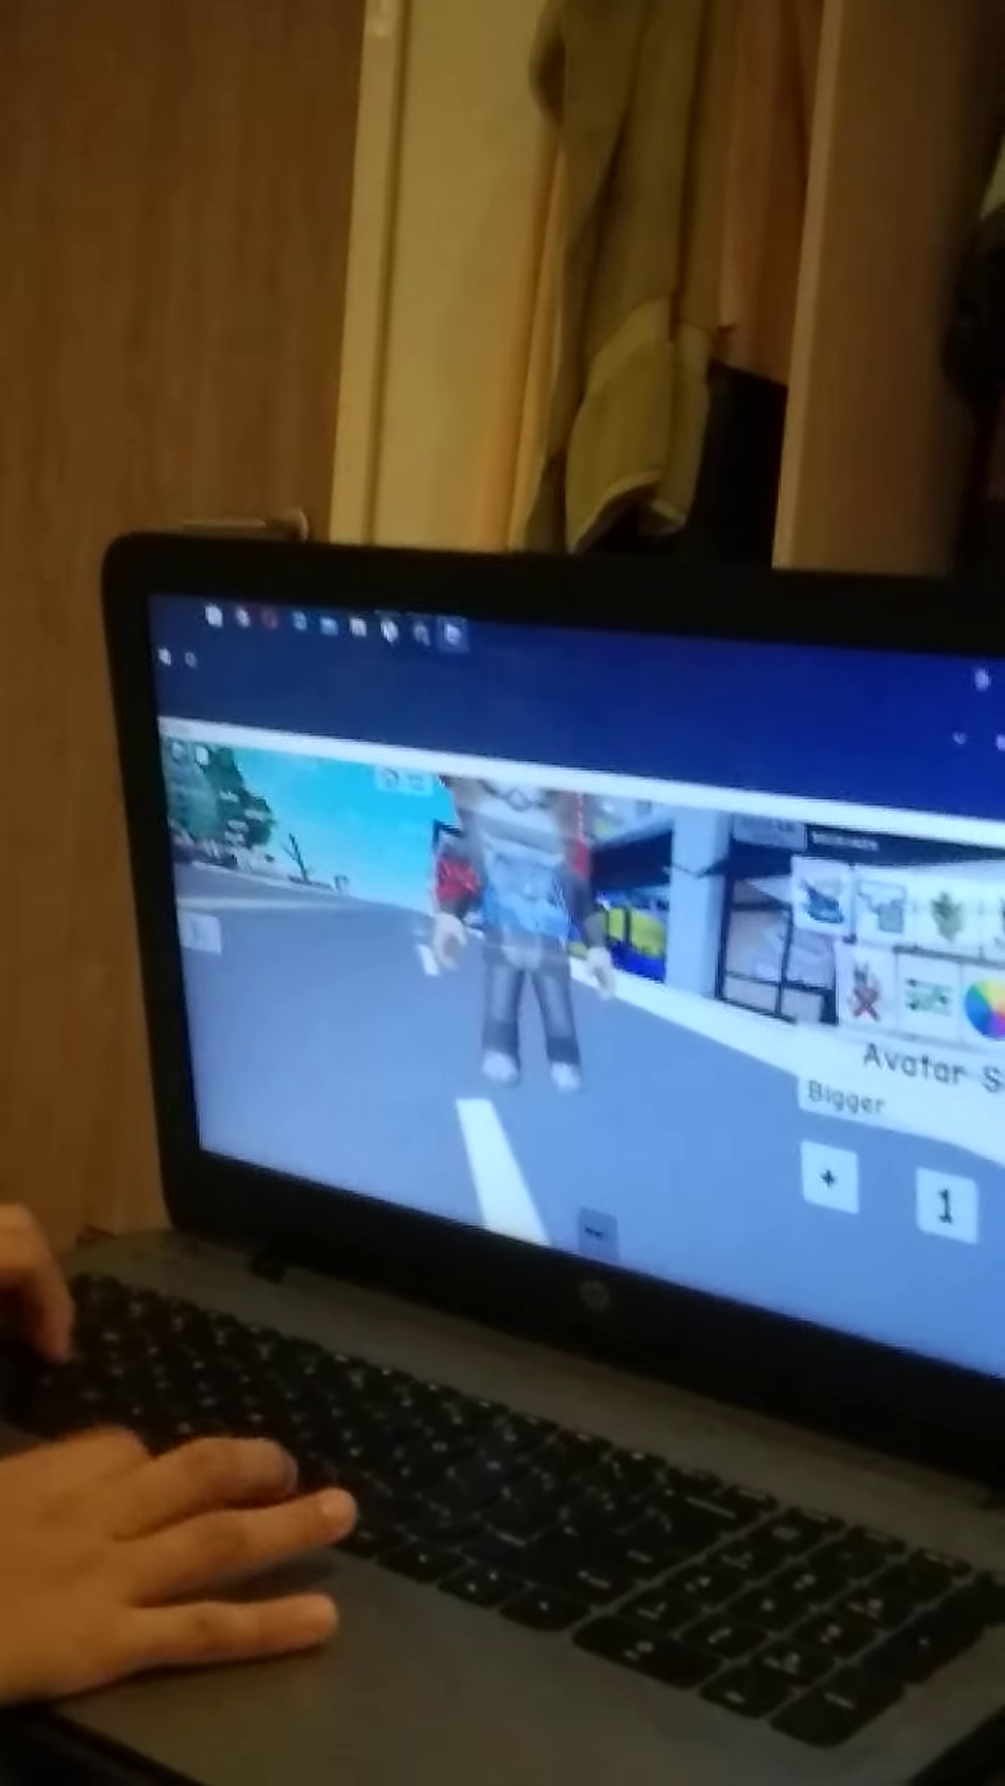
Run the avatar along the road past the buildings to the parked blue car.
{"action": "key", "text": "w"}
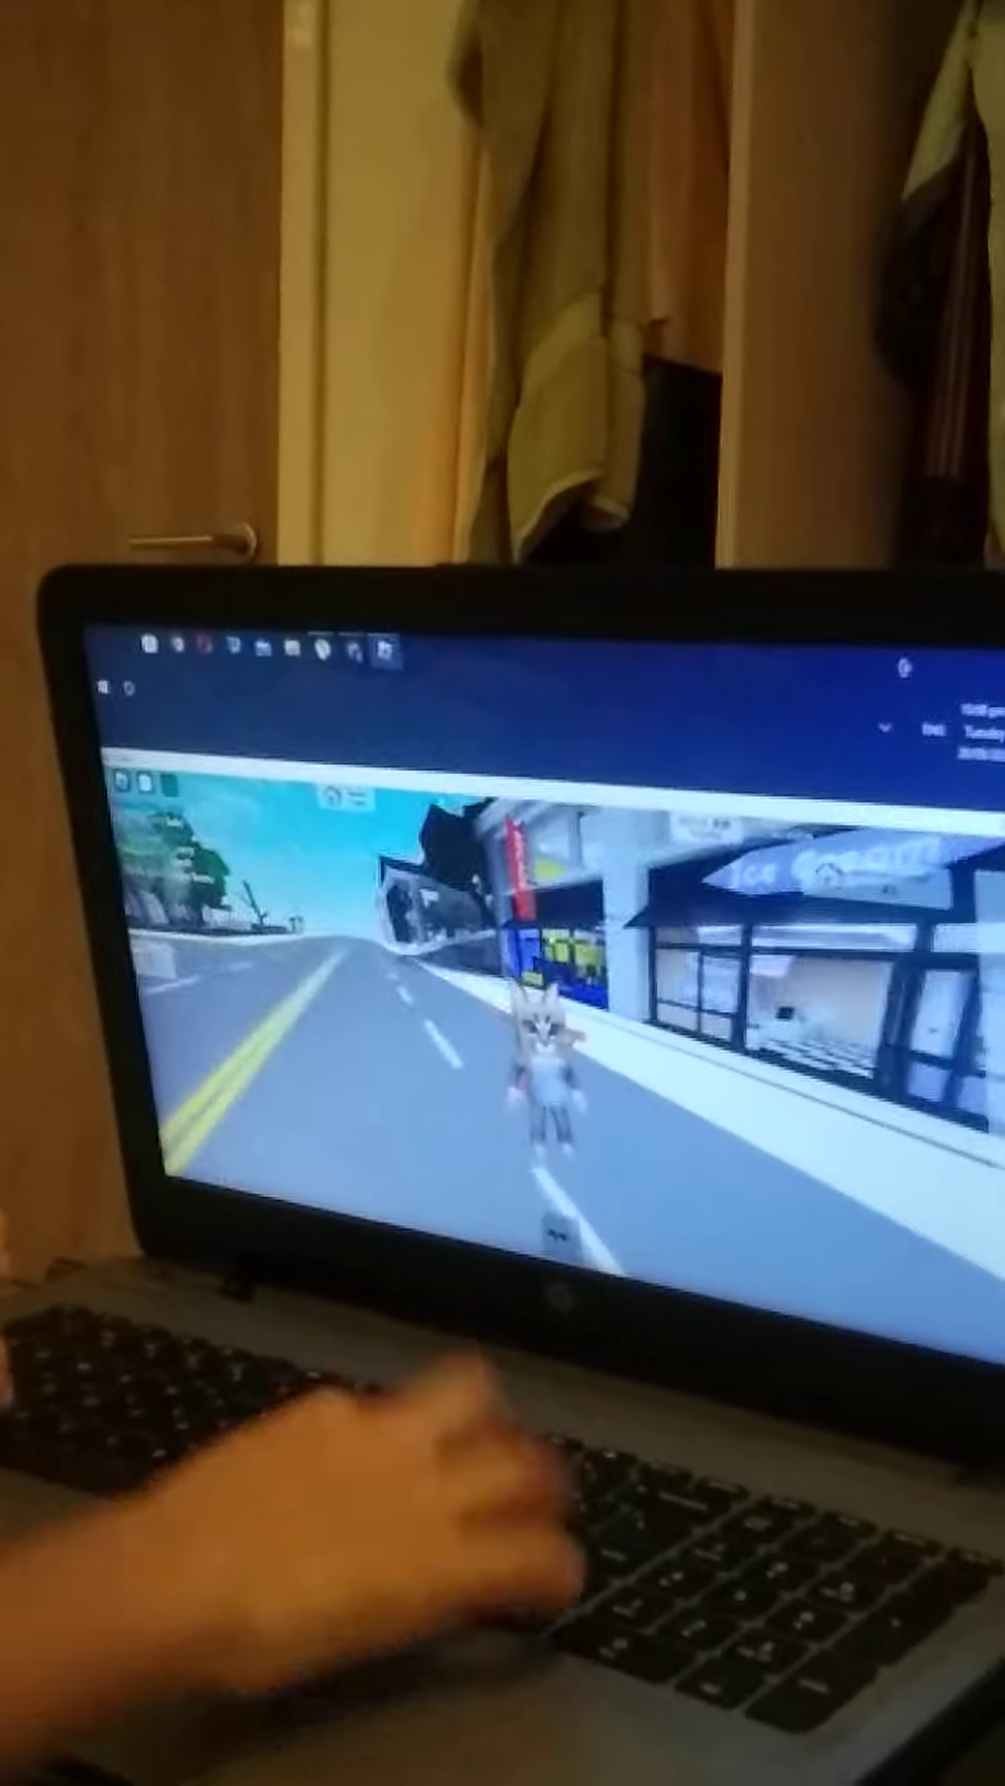
{"action": "key", "text": "w"}
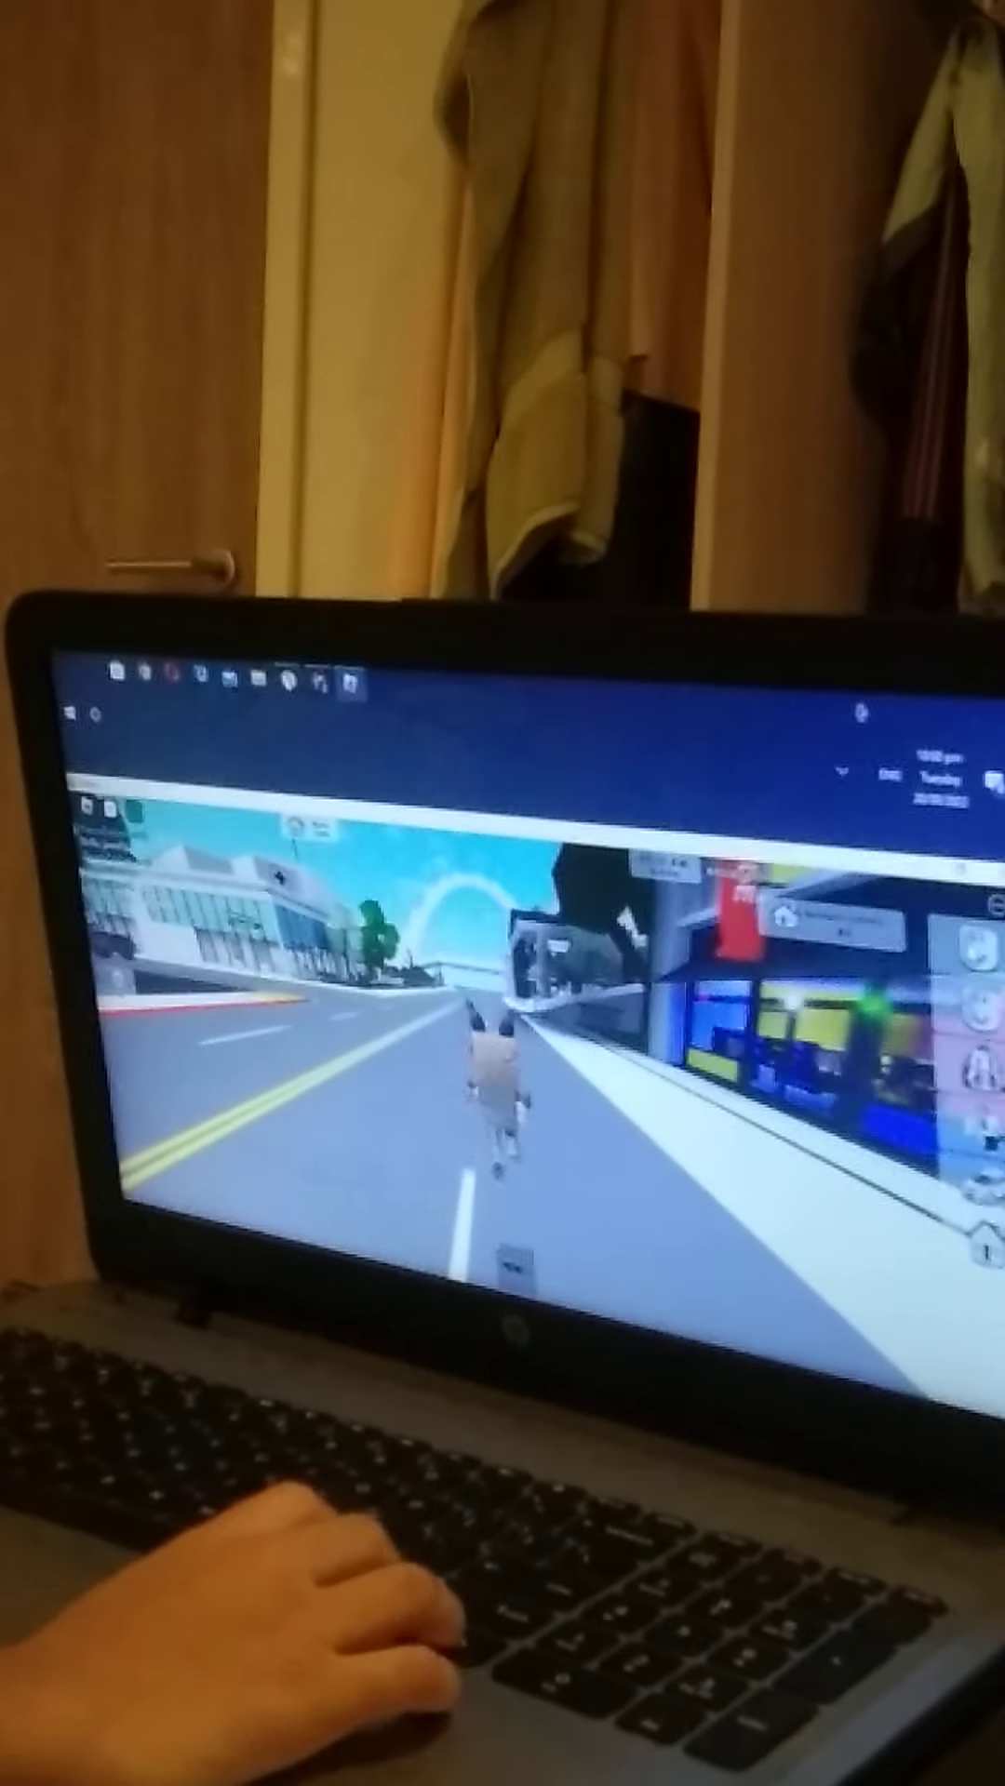
{"action": "key", "text": "w"}
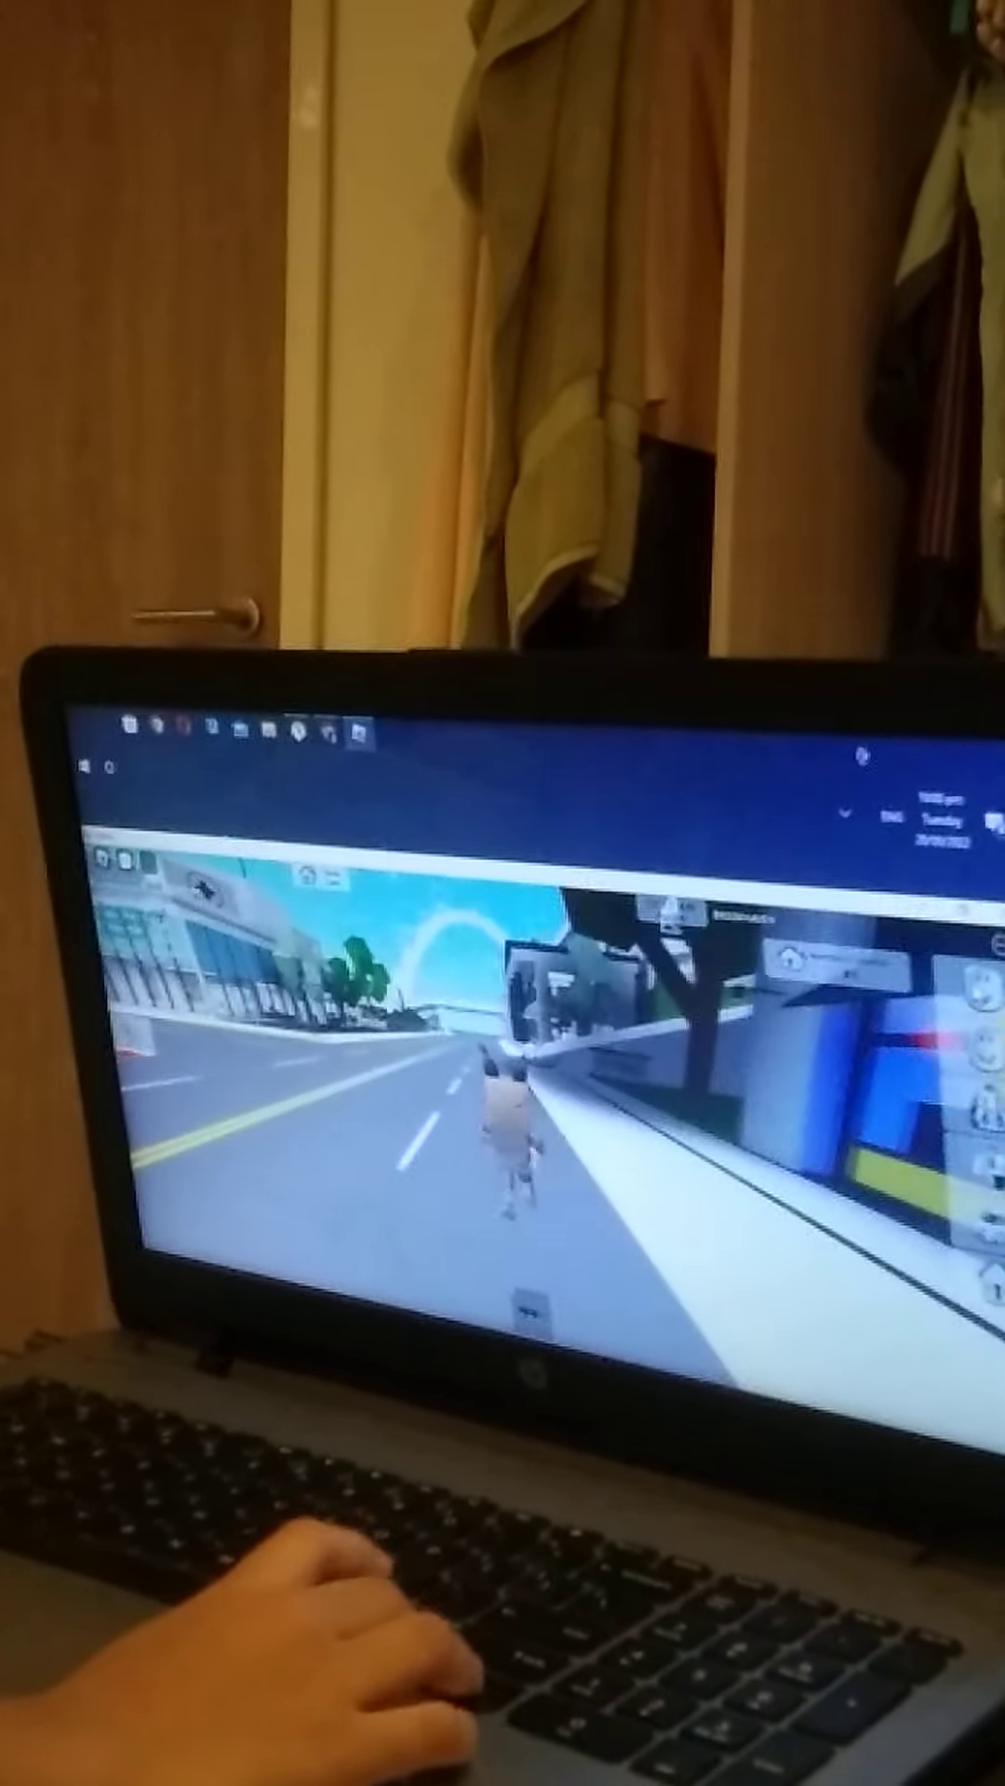
{"action": "key", "text": "w"}
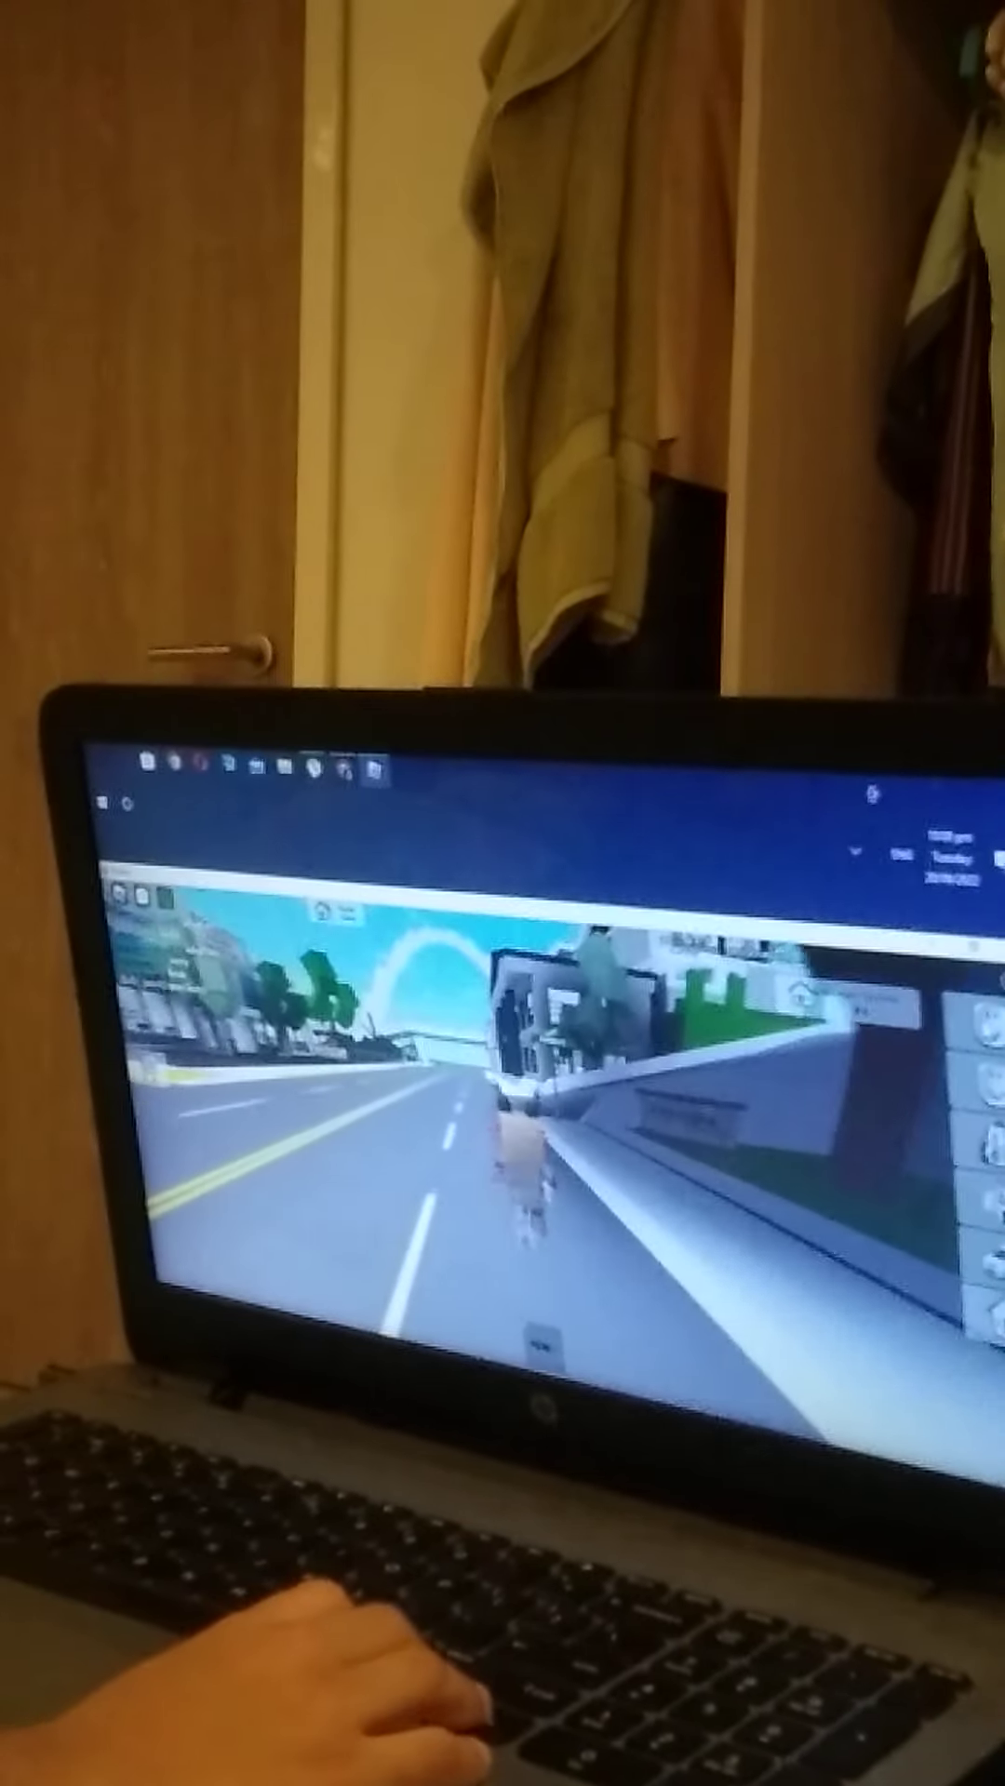
{"action": "key", "text": "w"}
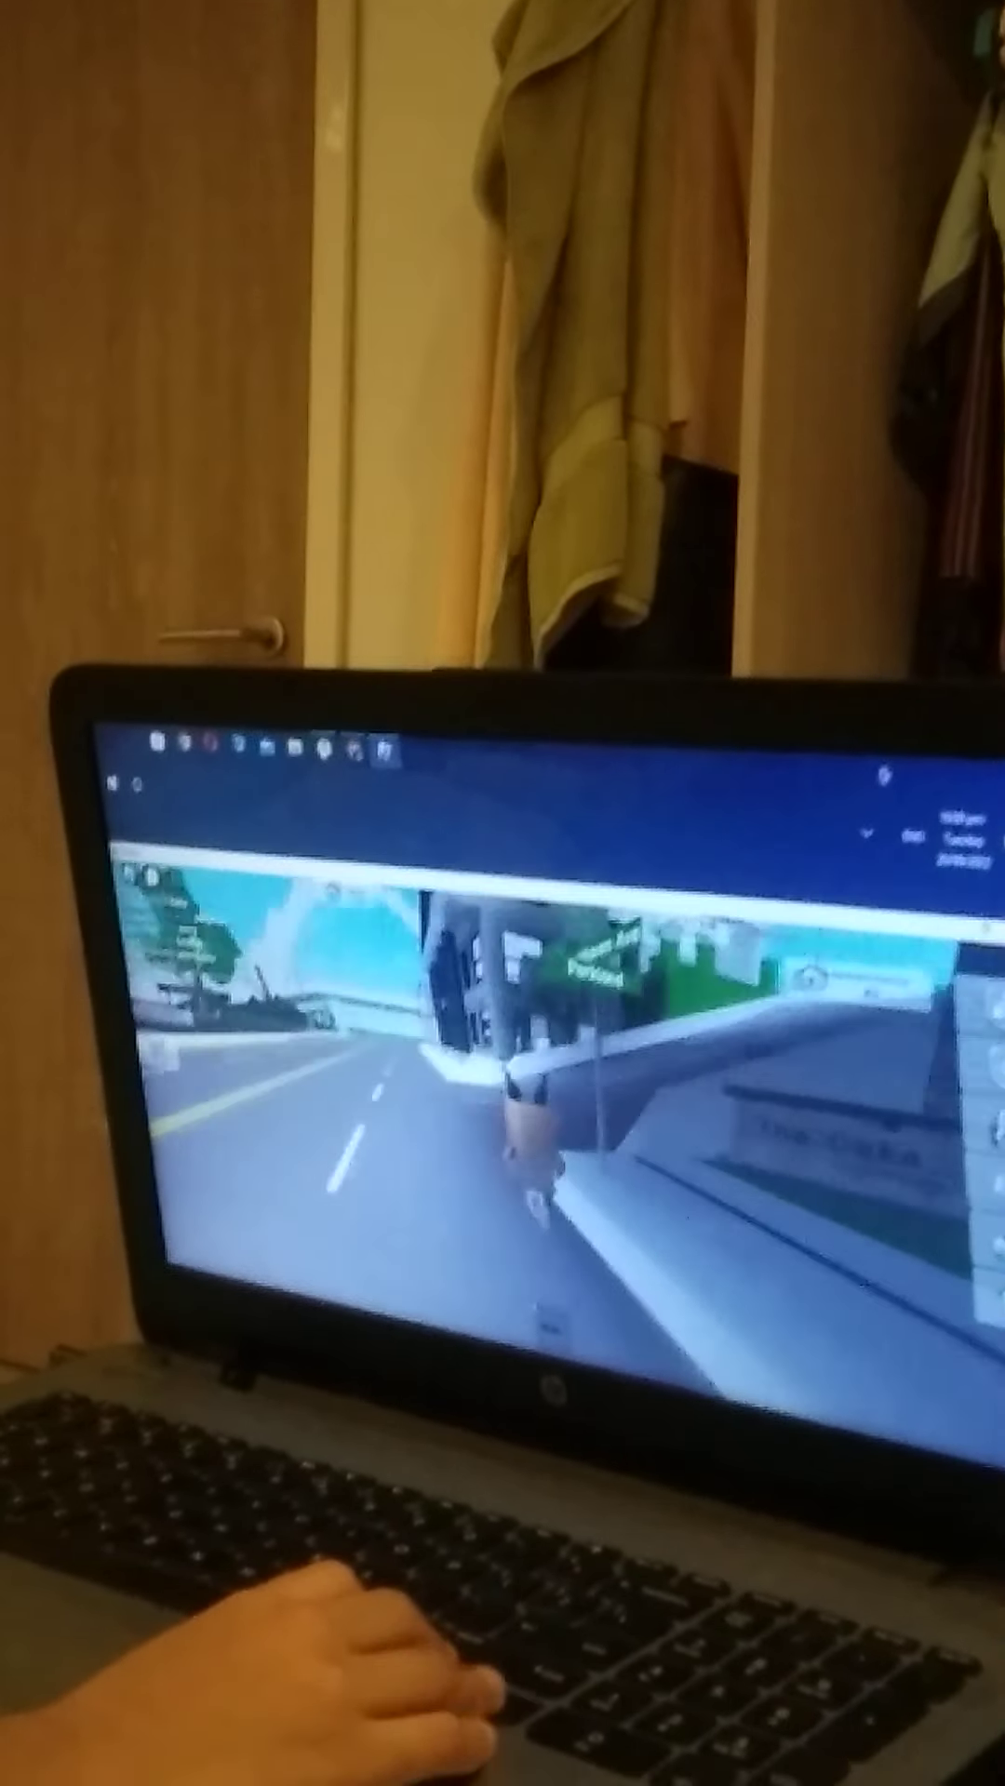
{"action": "key", "text": "w"}
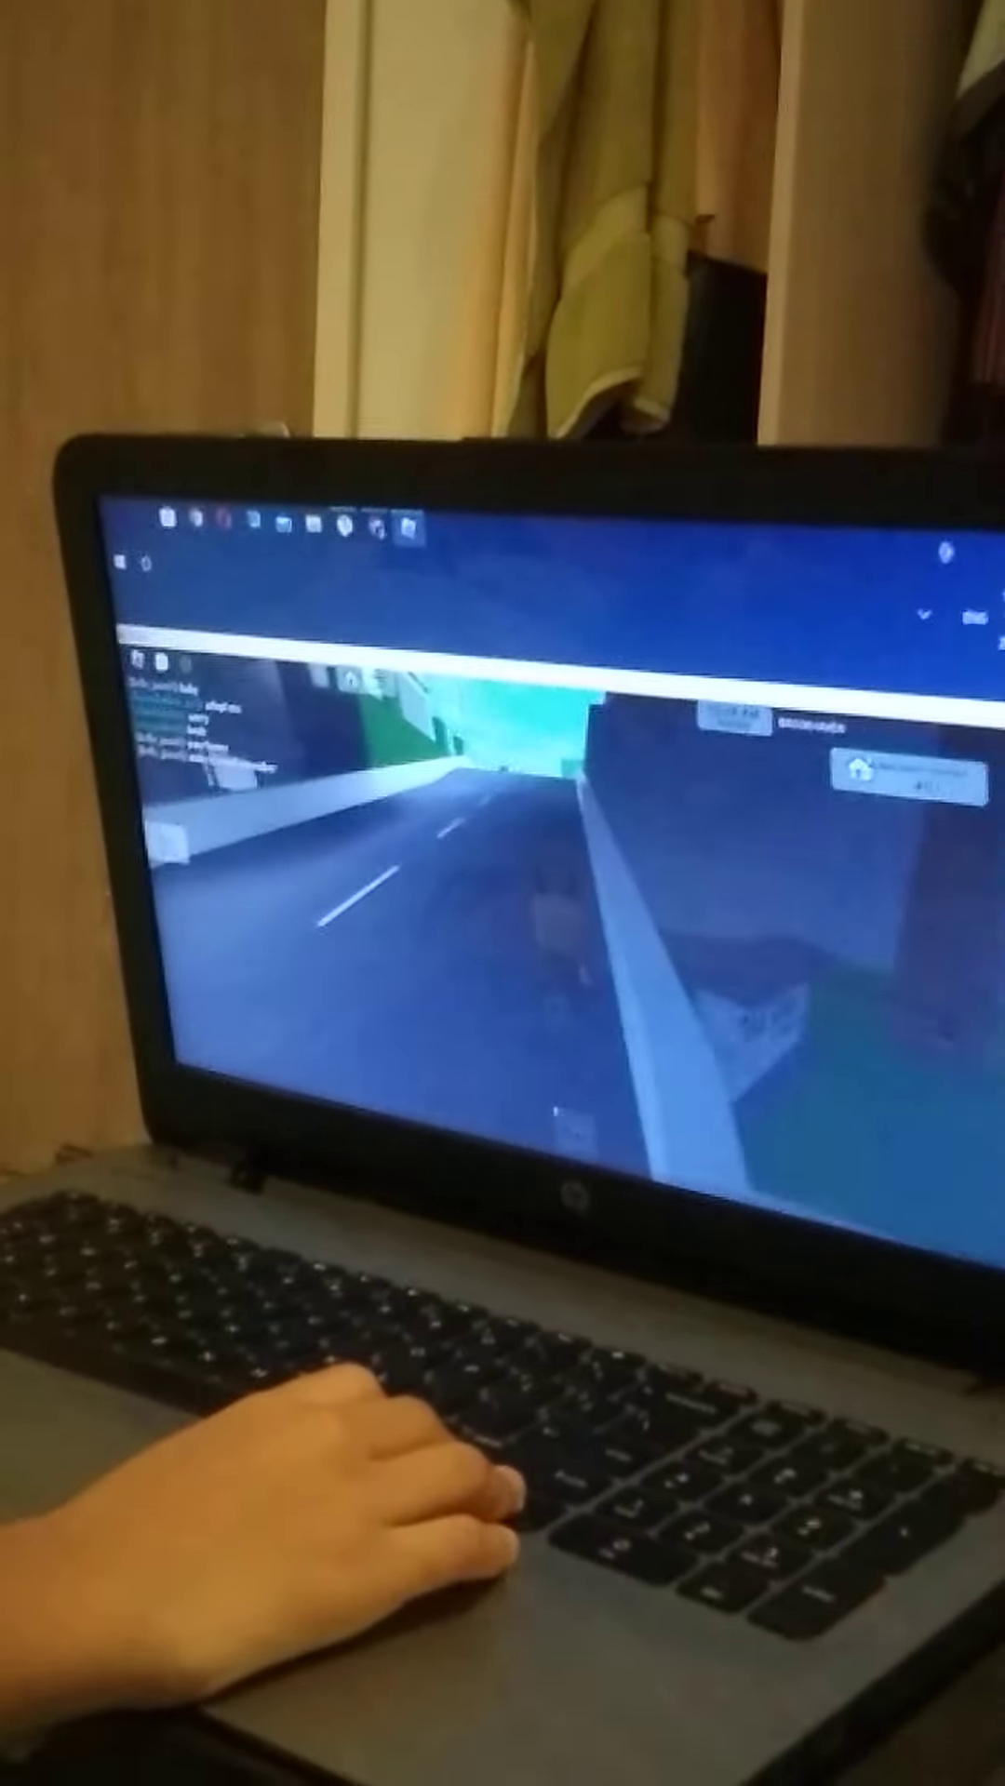
{"action": "key", "text": "w"}
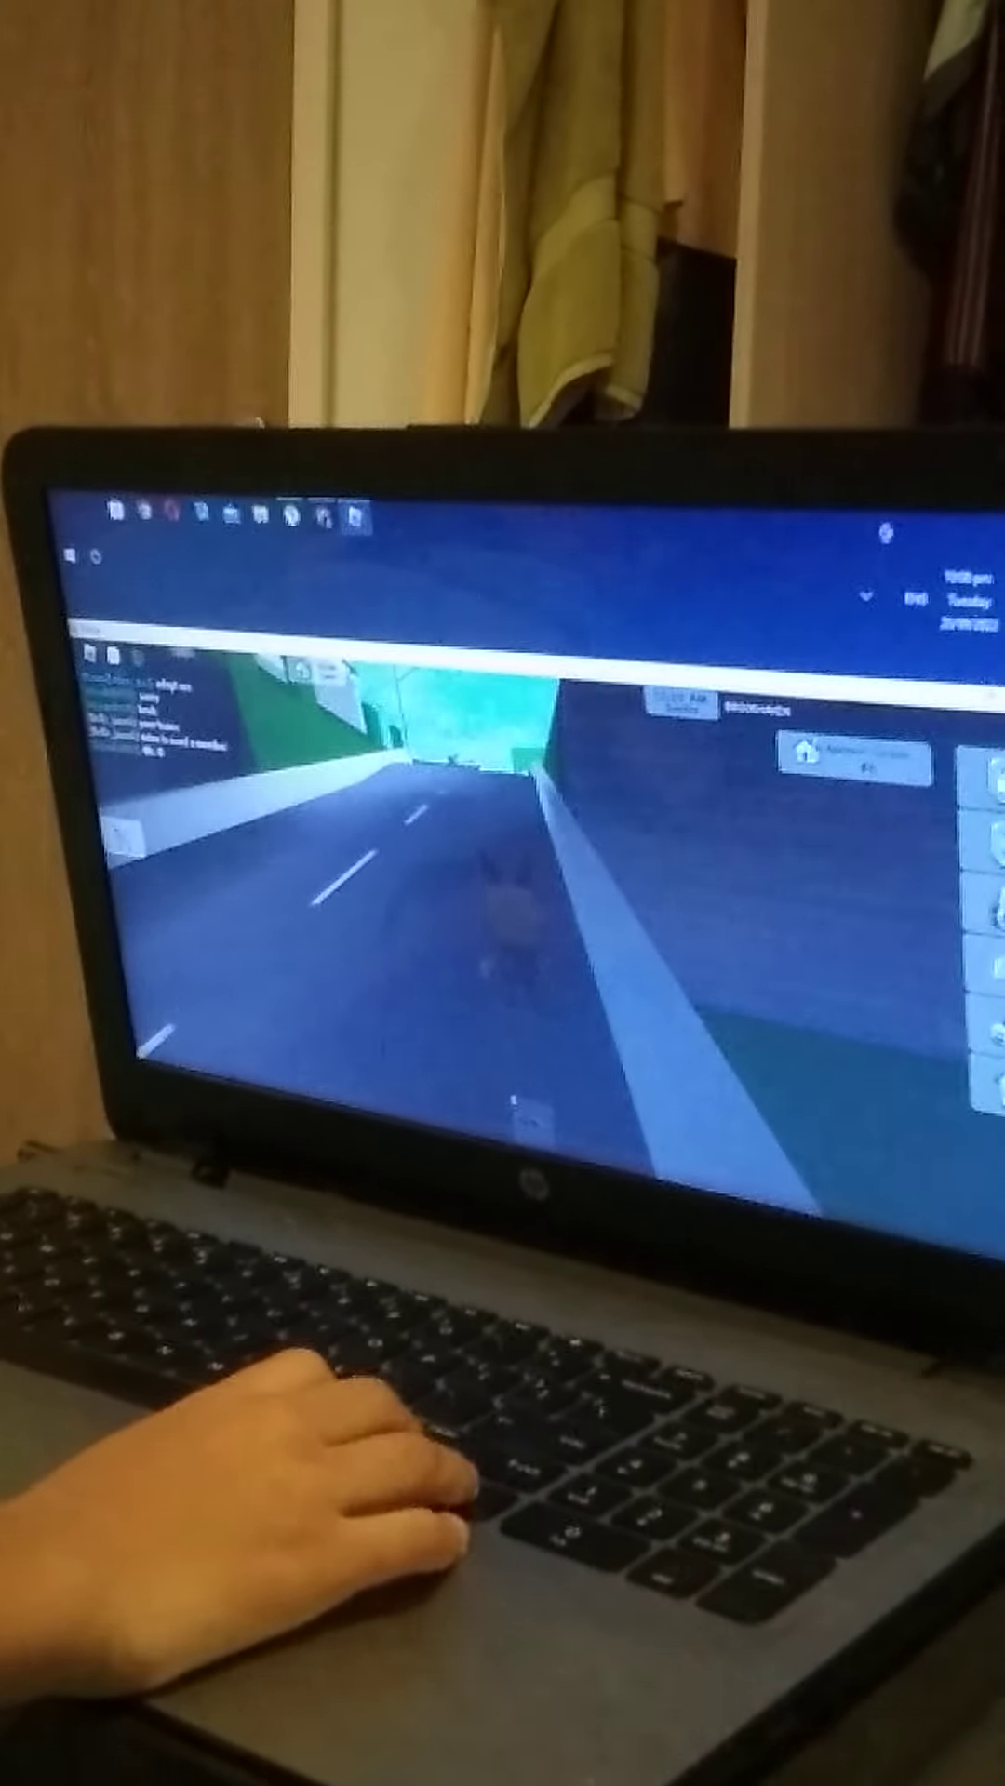
{"action": "key", "text": "w"}
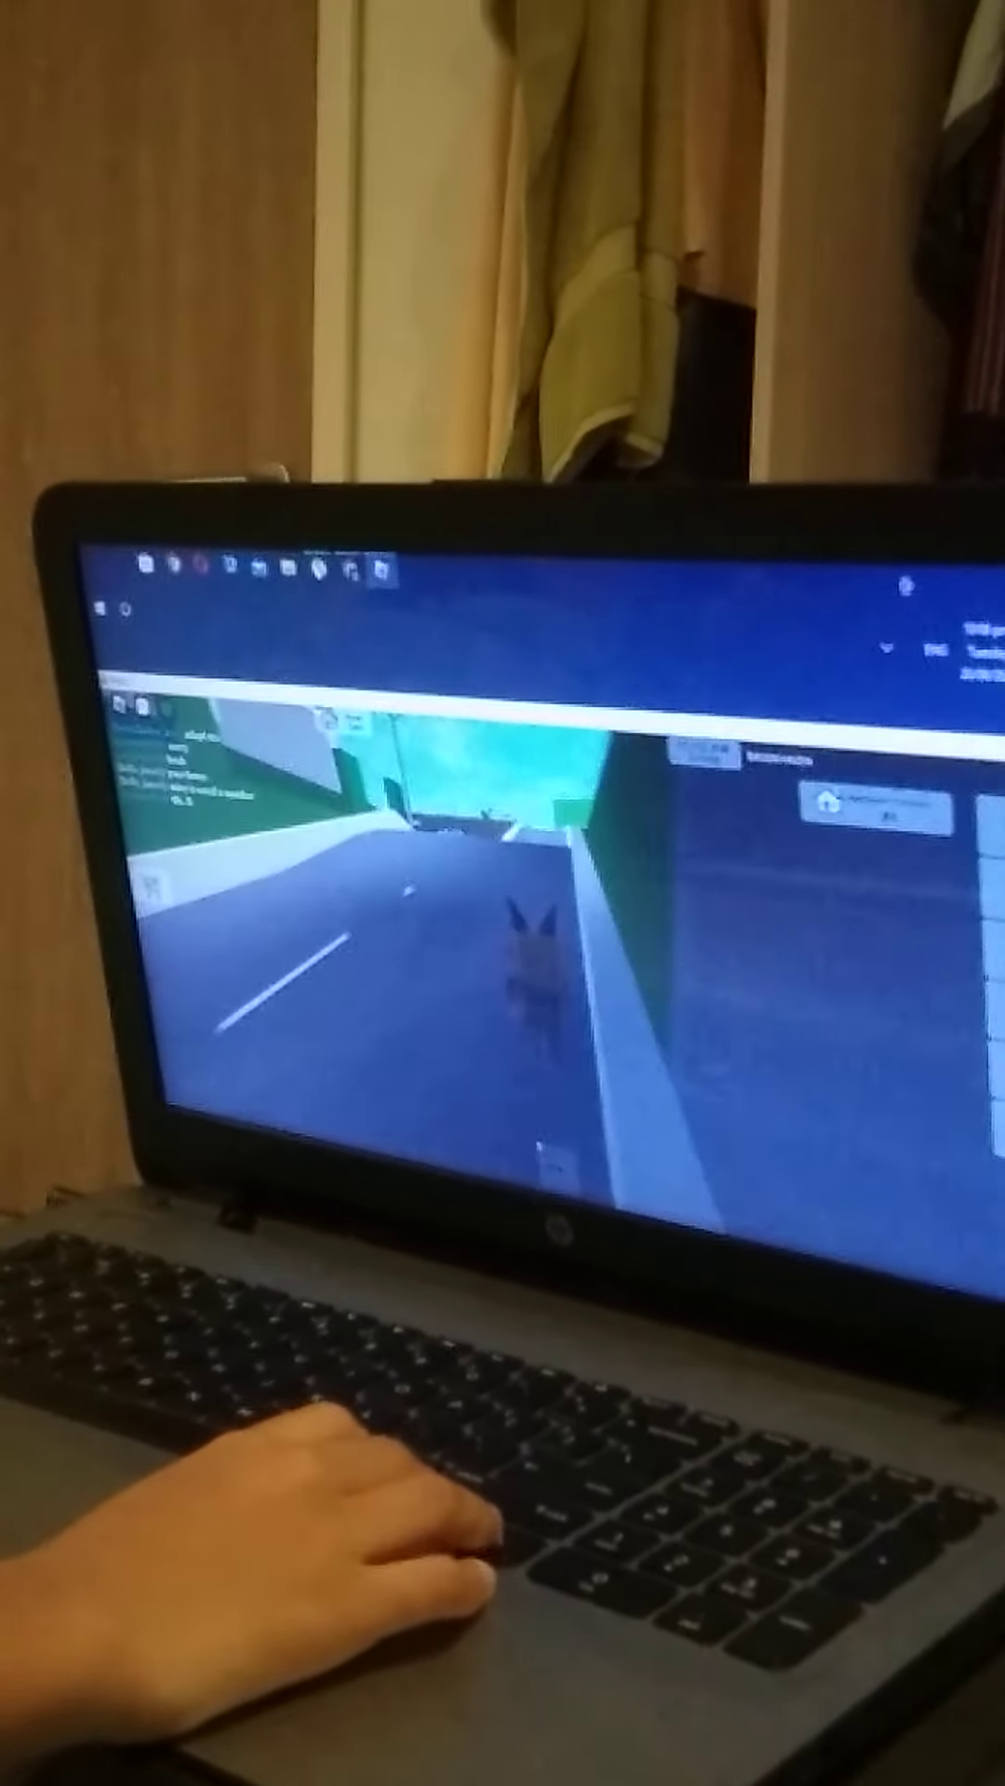
{"action": "key", "text": "w"}
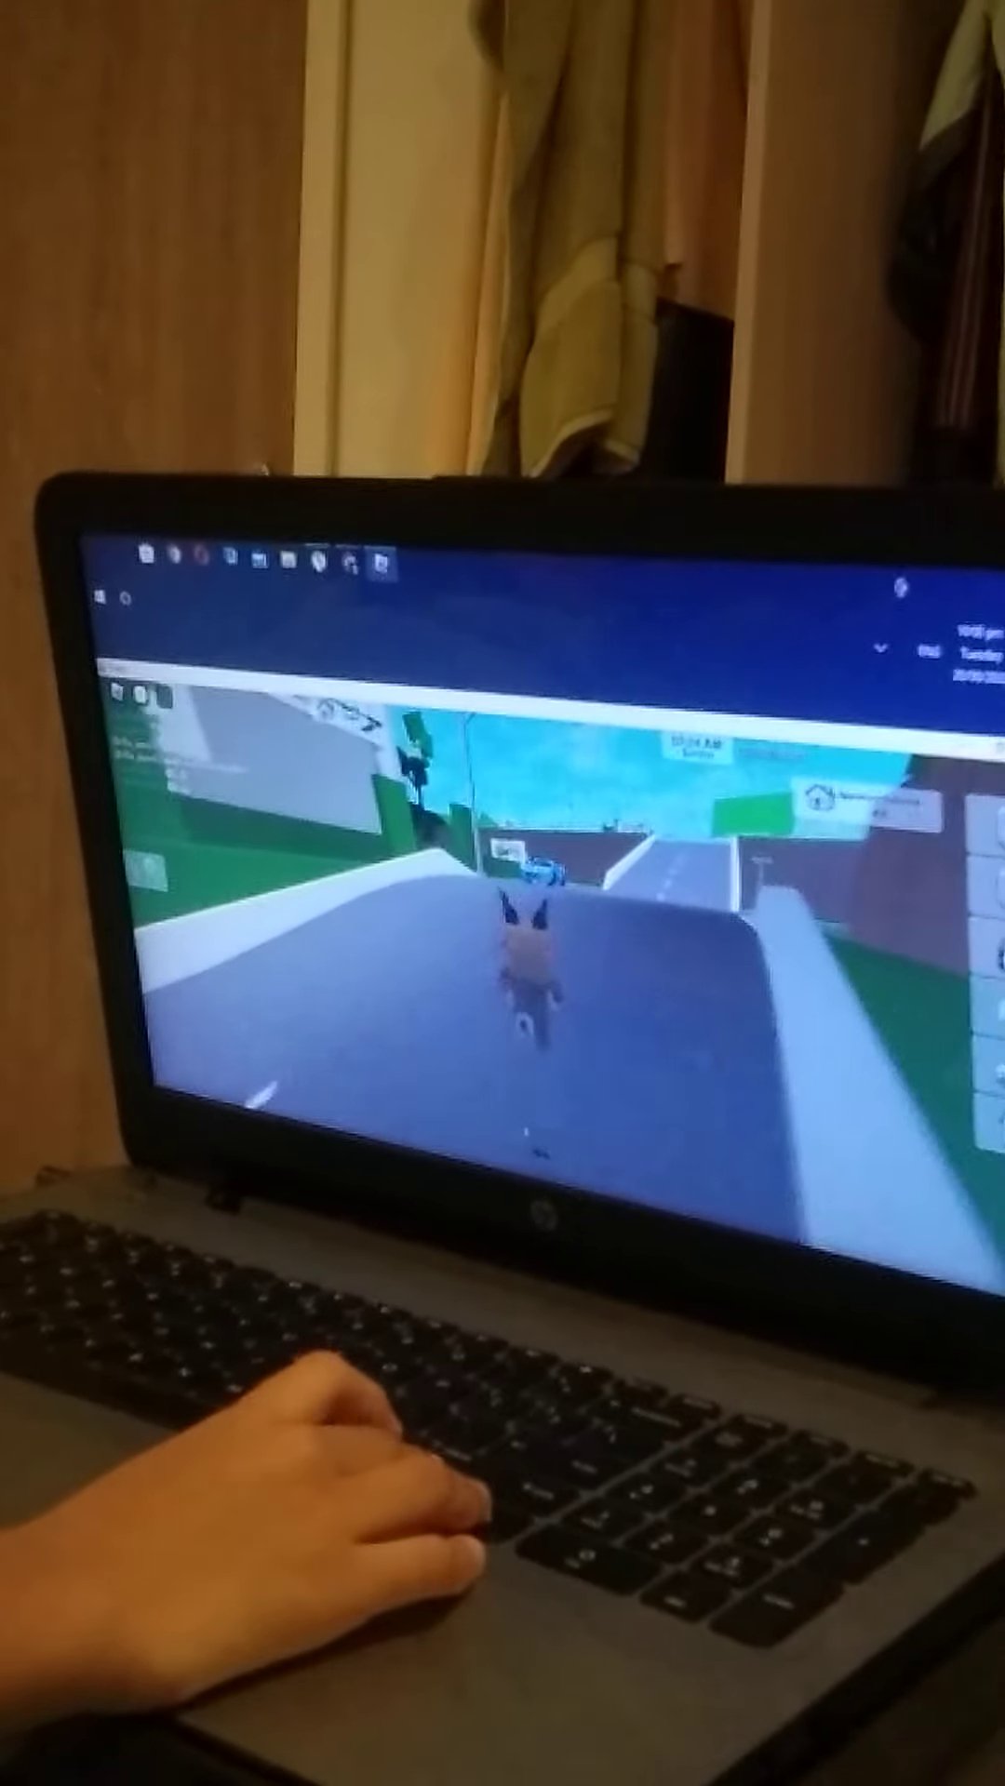
{"action": "key", "text": "w"}
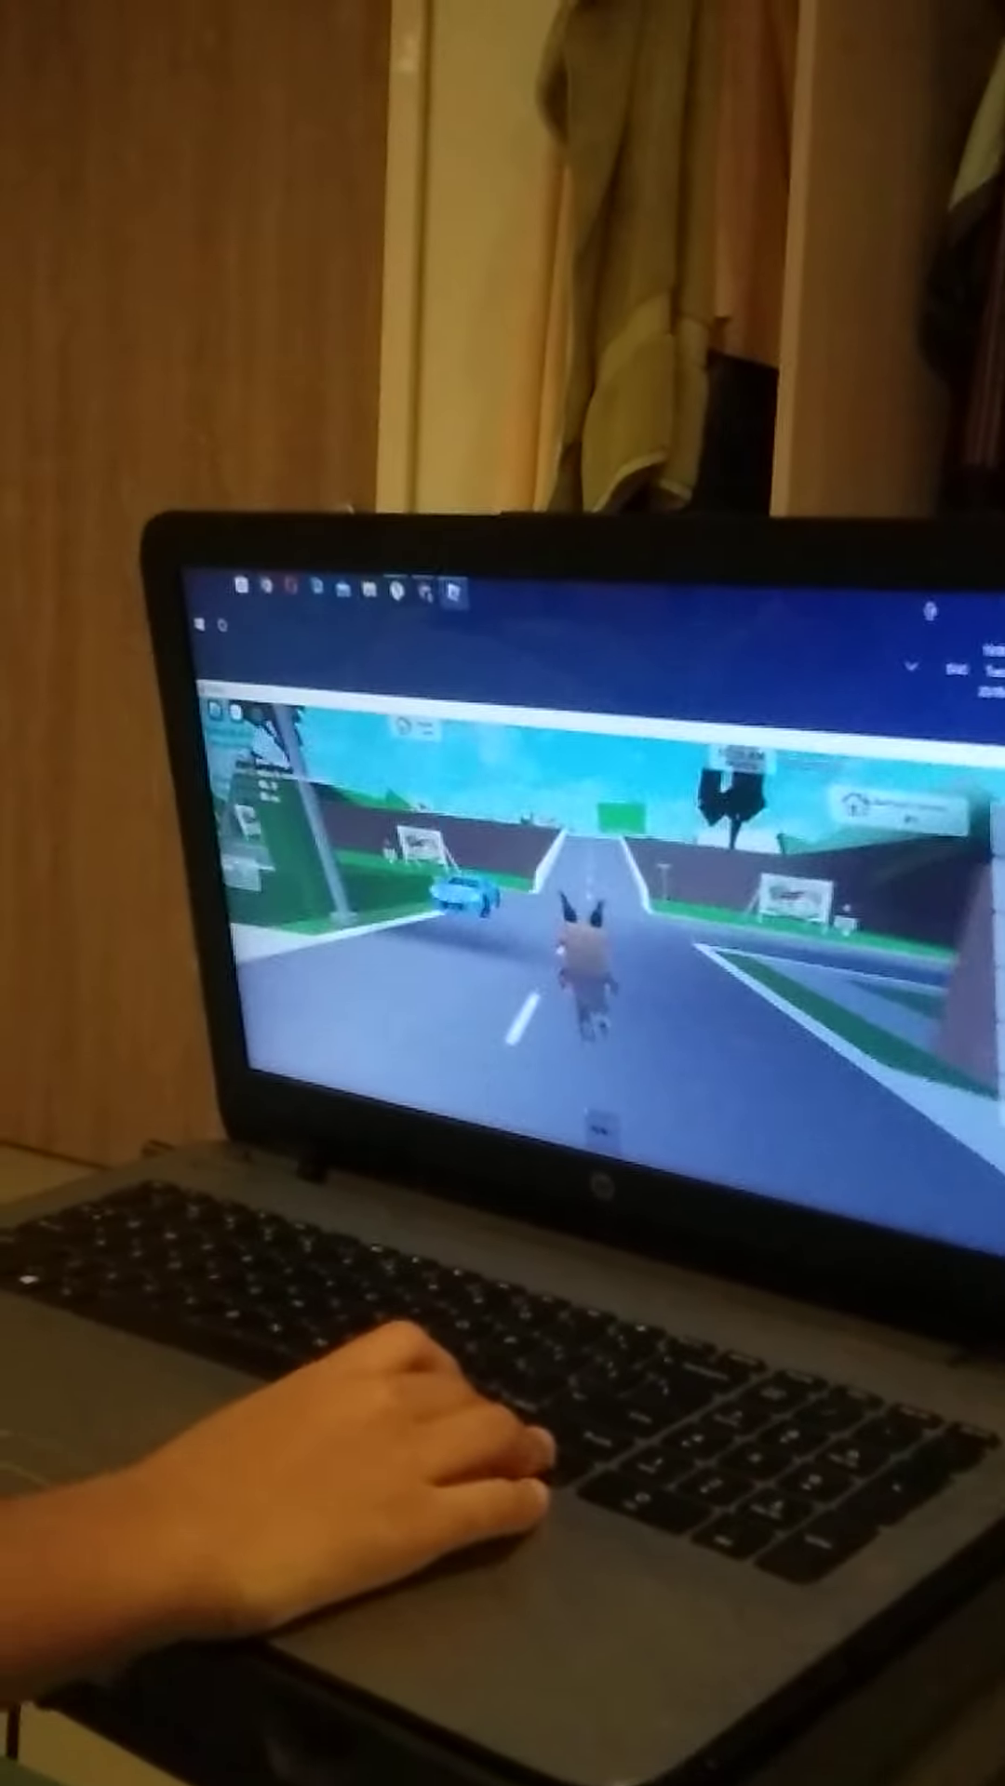
{"action": "key", "text": "w"}
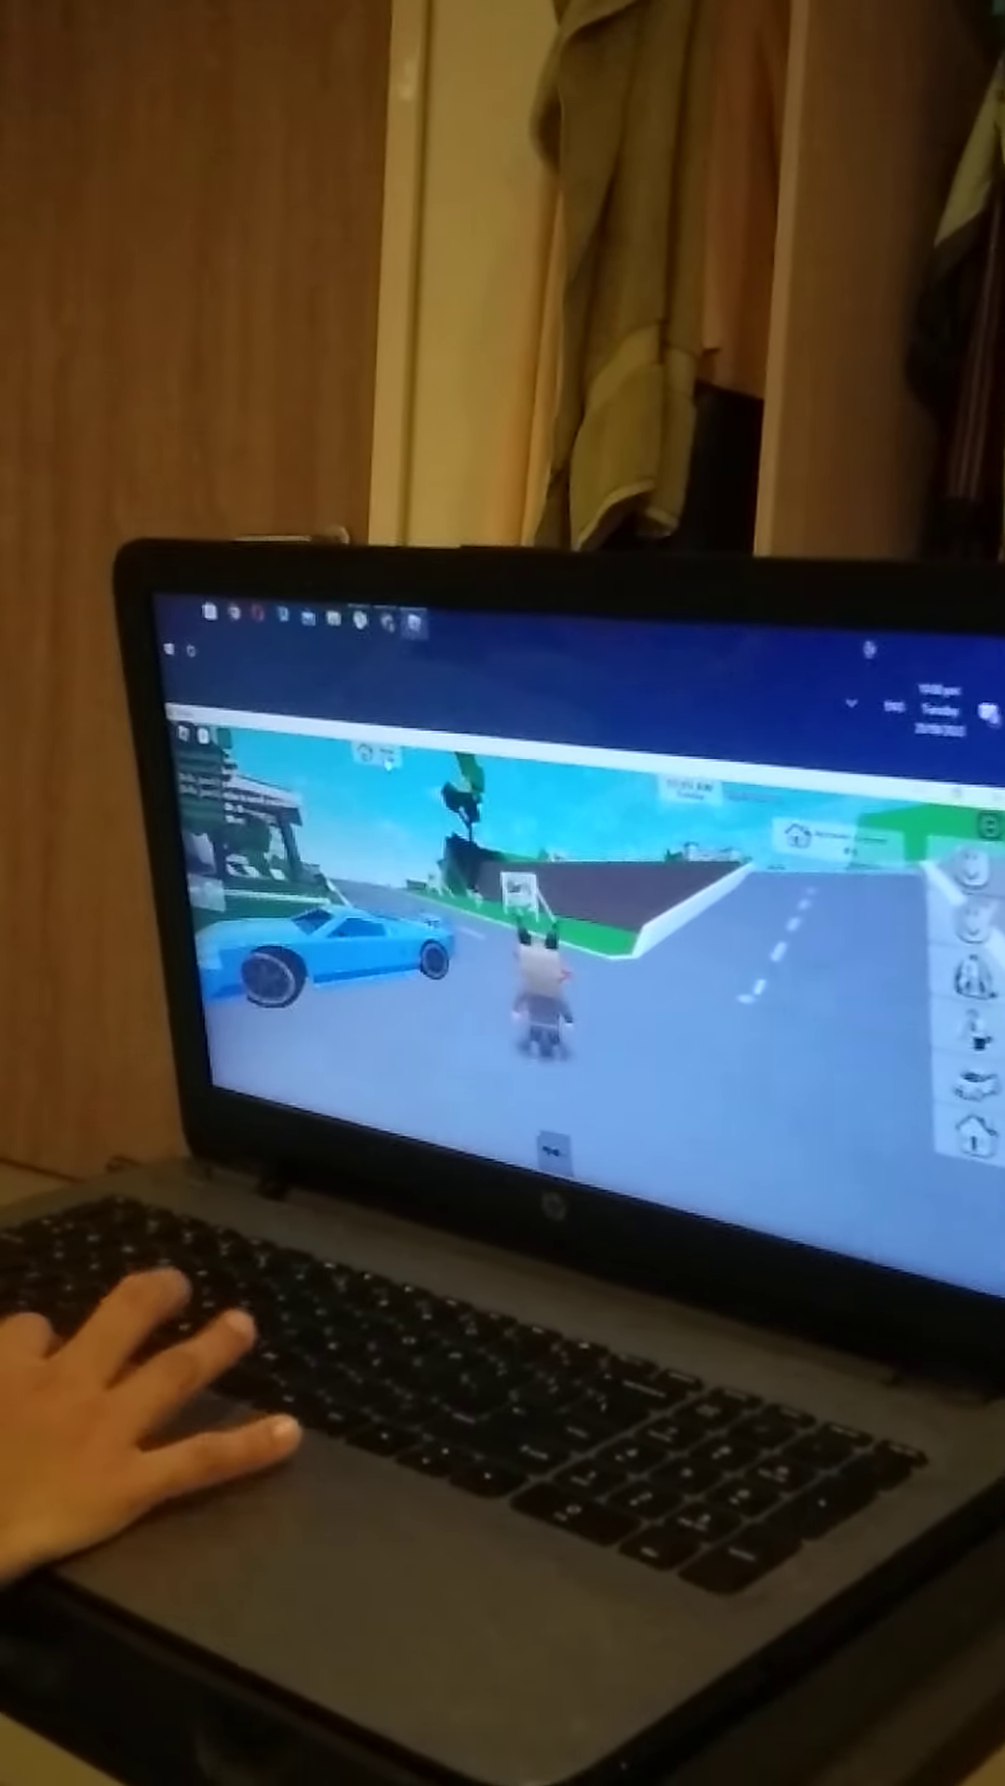
{"action": "key", "text": "w"}
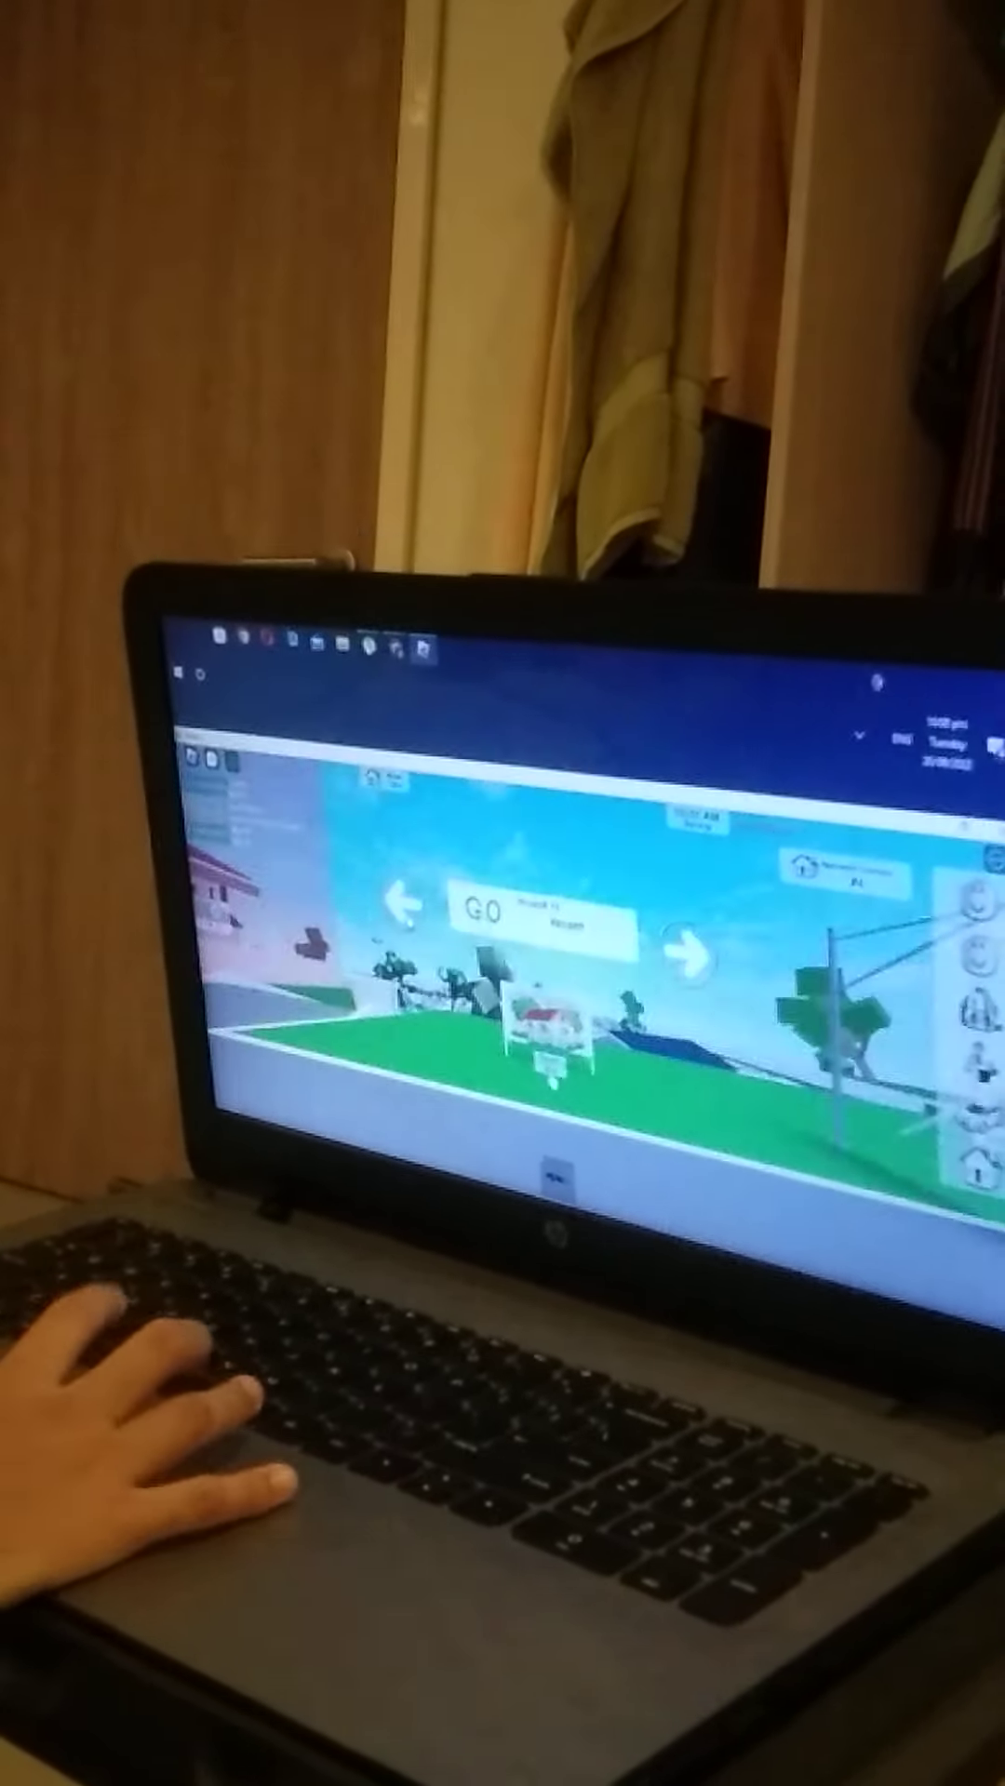
Pick the Bike Shop house, spawn inside, and walk through the doorway.
{"action": "key", "text": "w"}
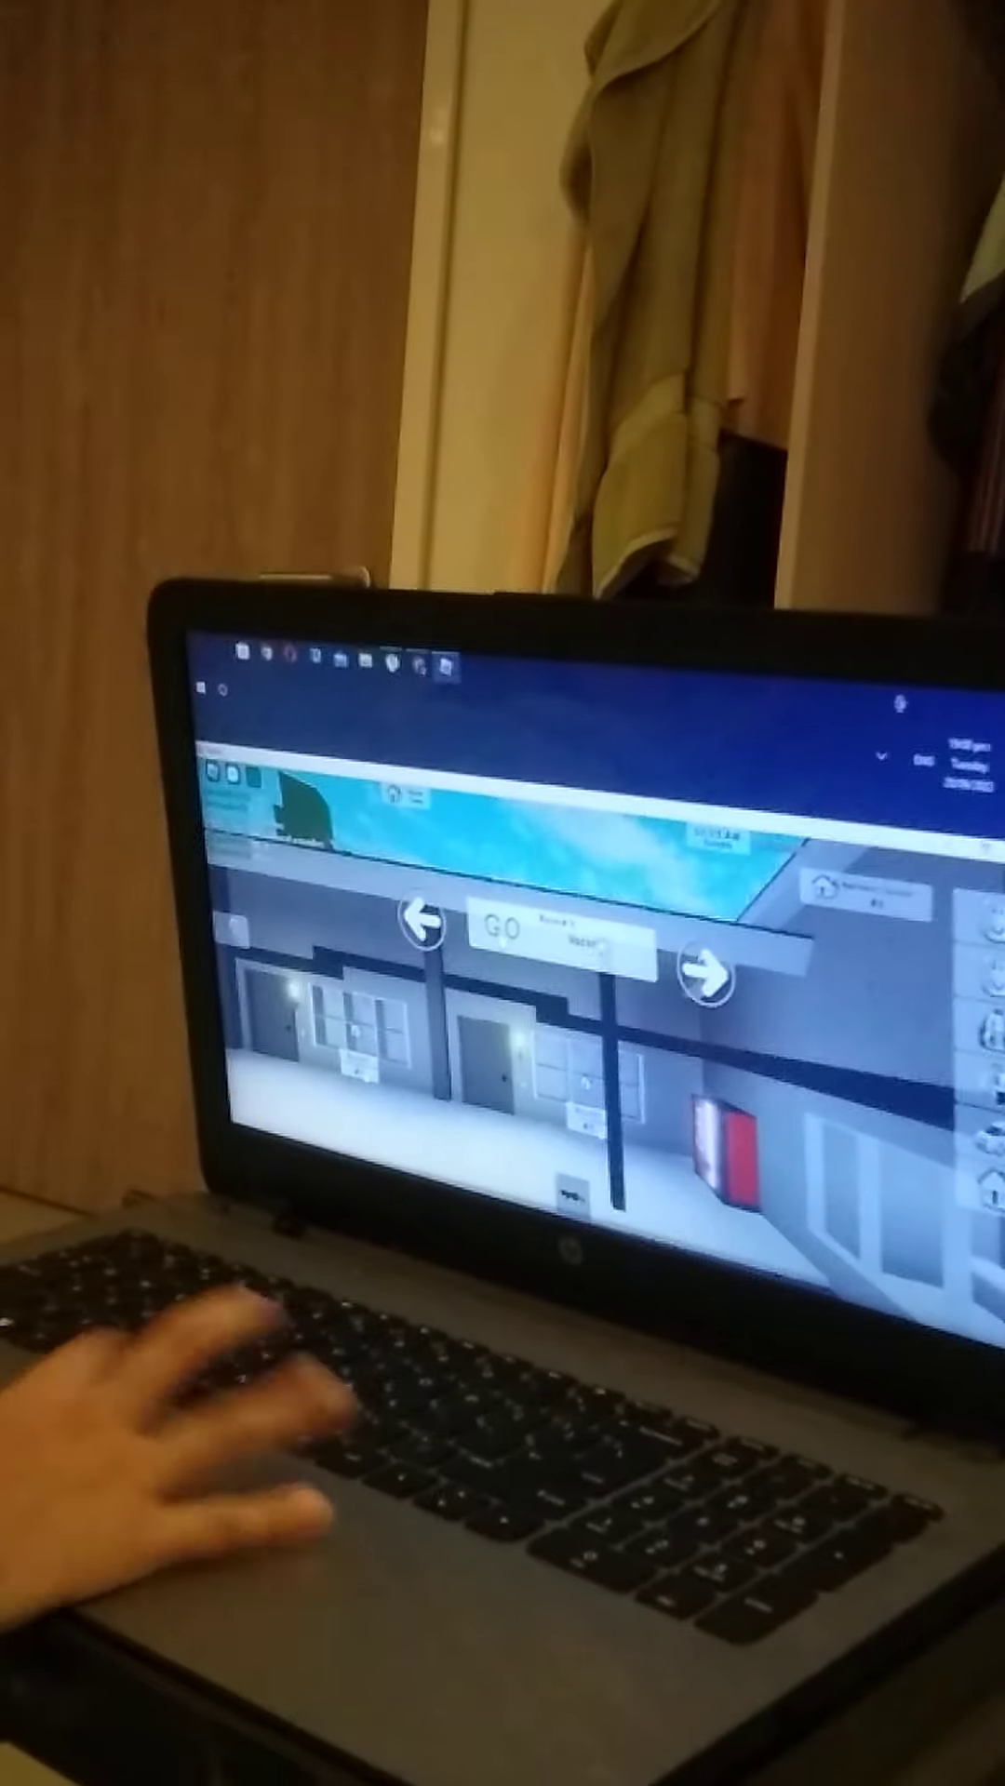
{"action": "key", "text": "Return"}
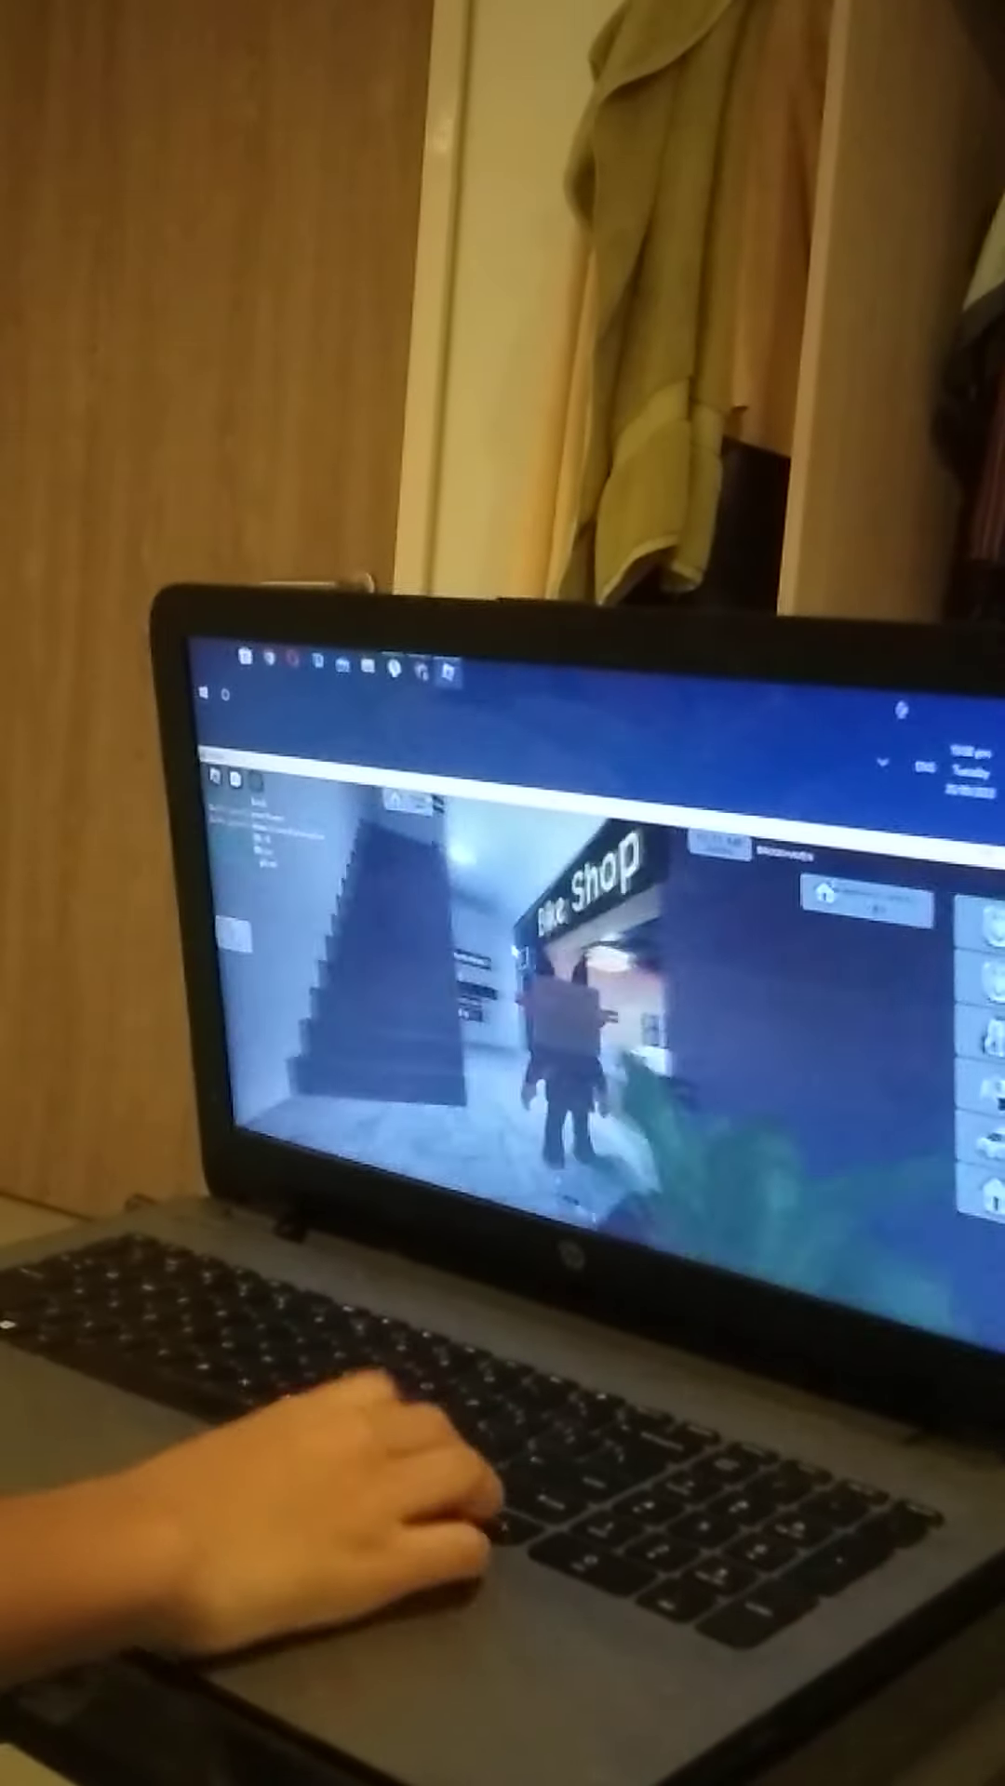
{"action": "key", "text": "w"}
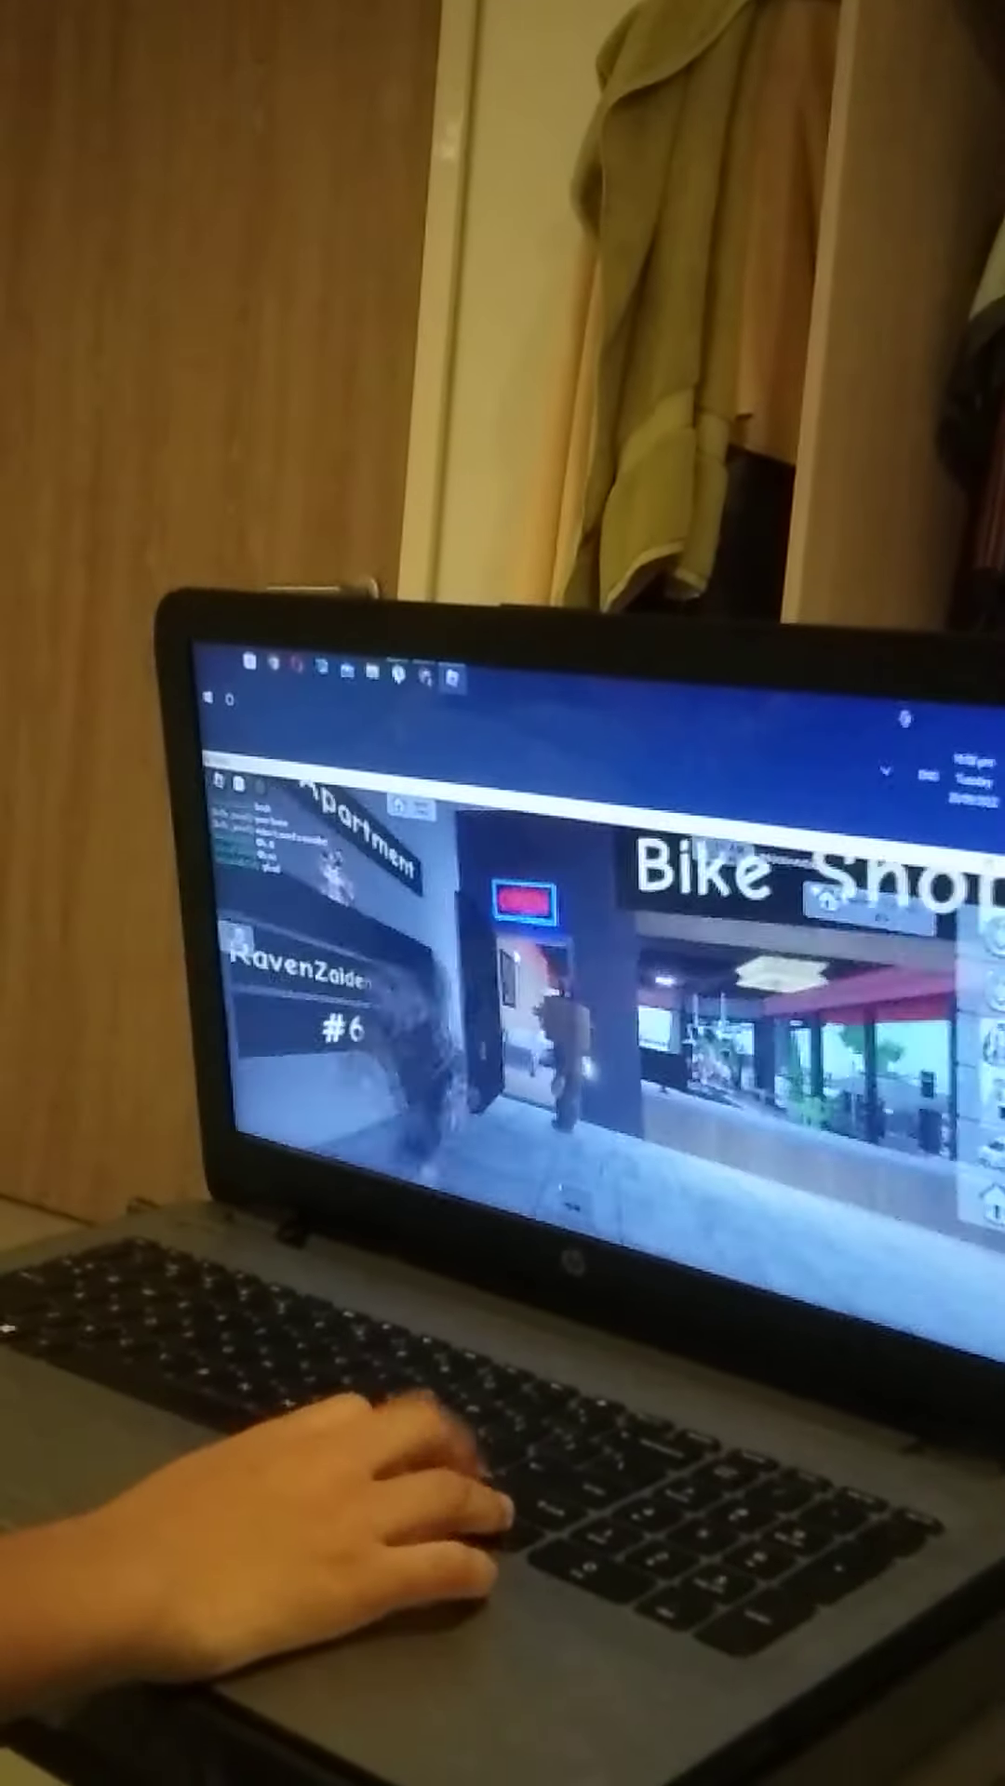
{"action": "key", "text": "w"}
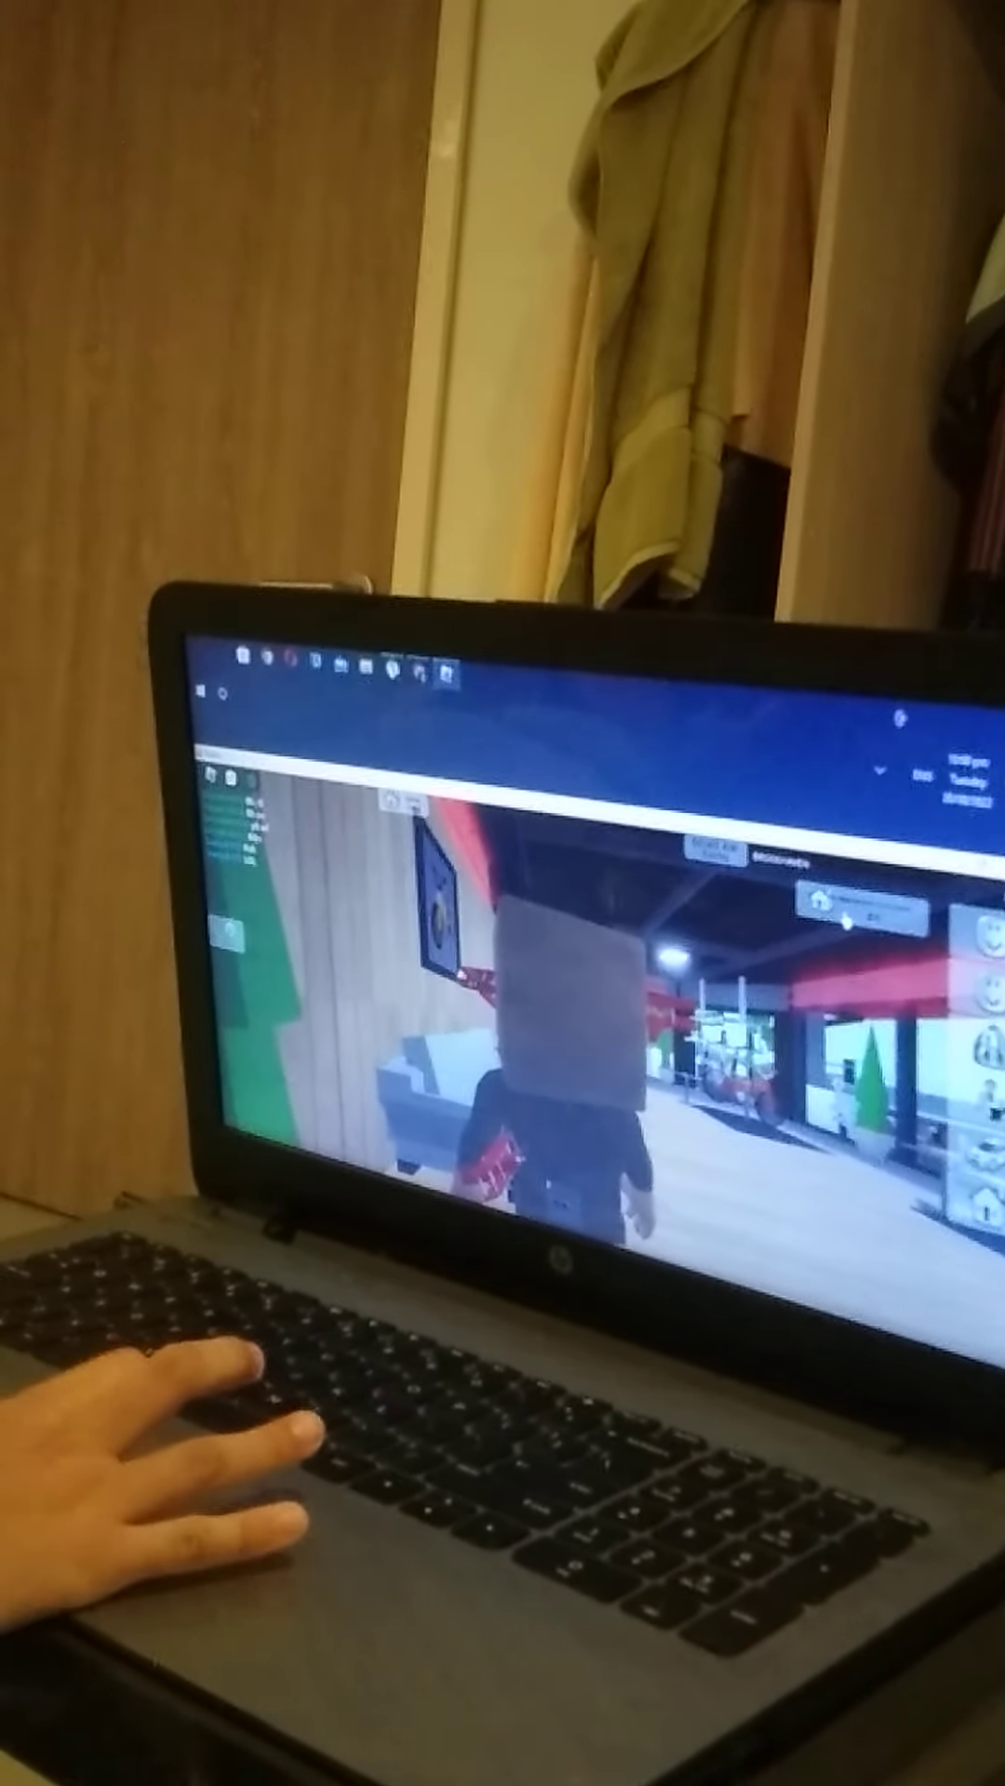
Walk around the house past the bikes and furniture and along the red carpet.
{"action": "key", "text": "w"}
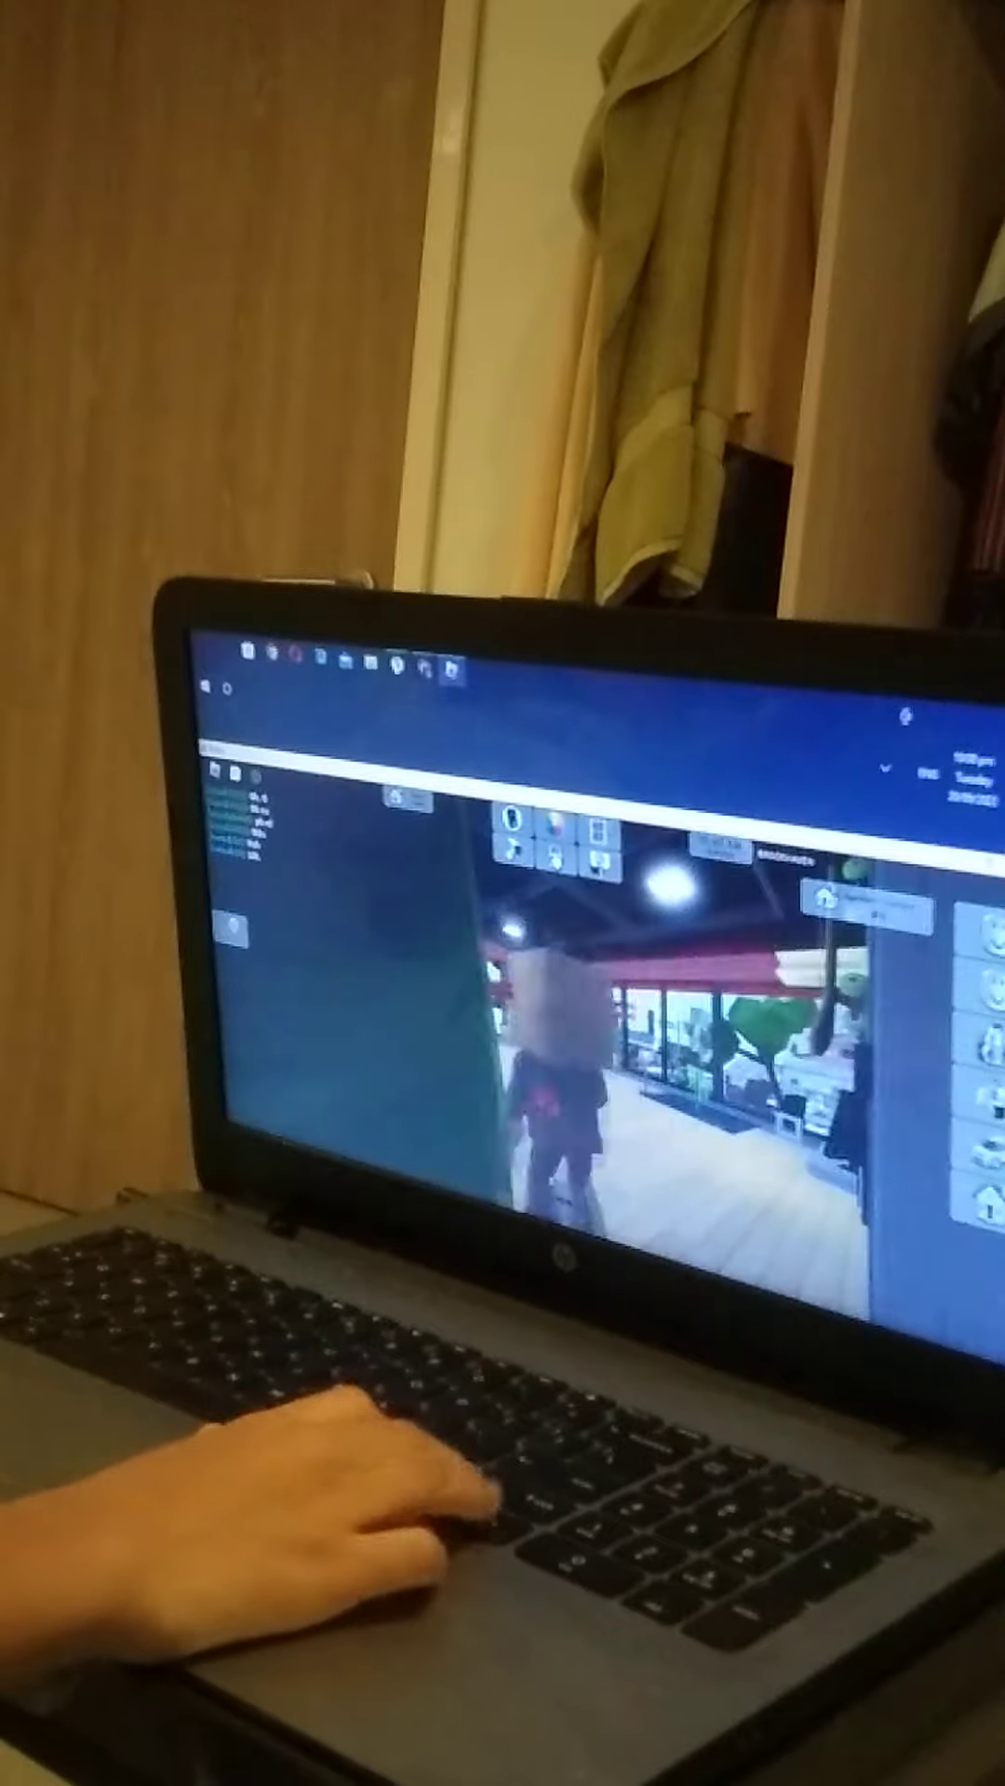
{"action": "key", "text": "w"}
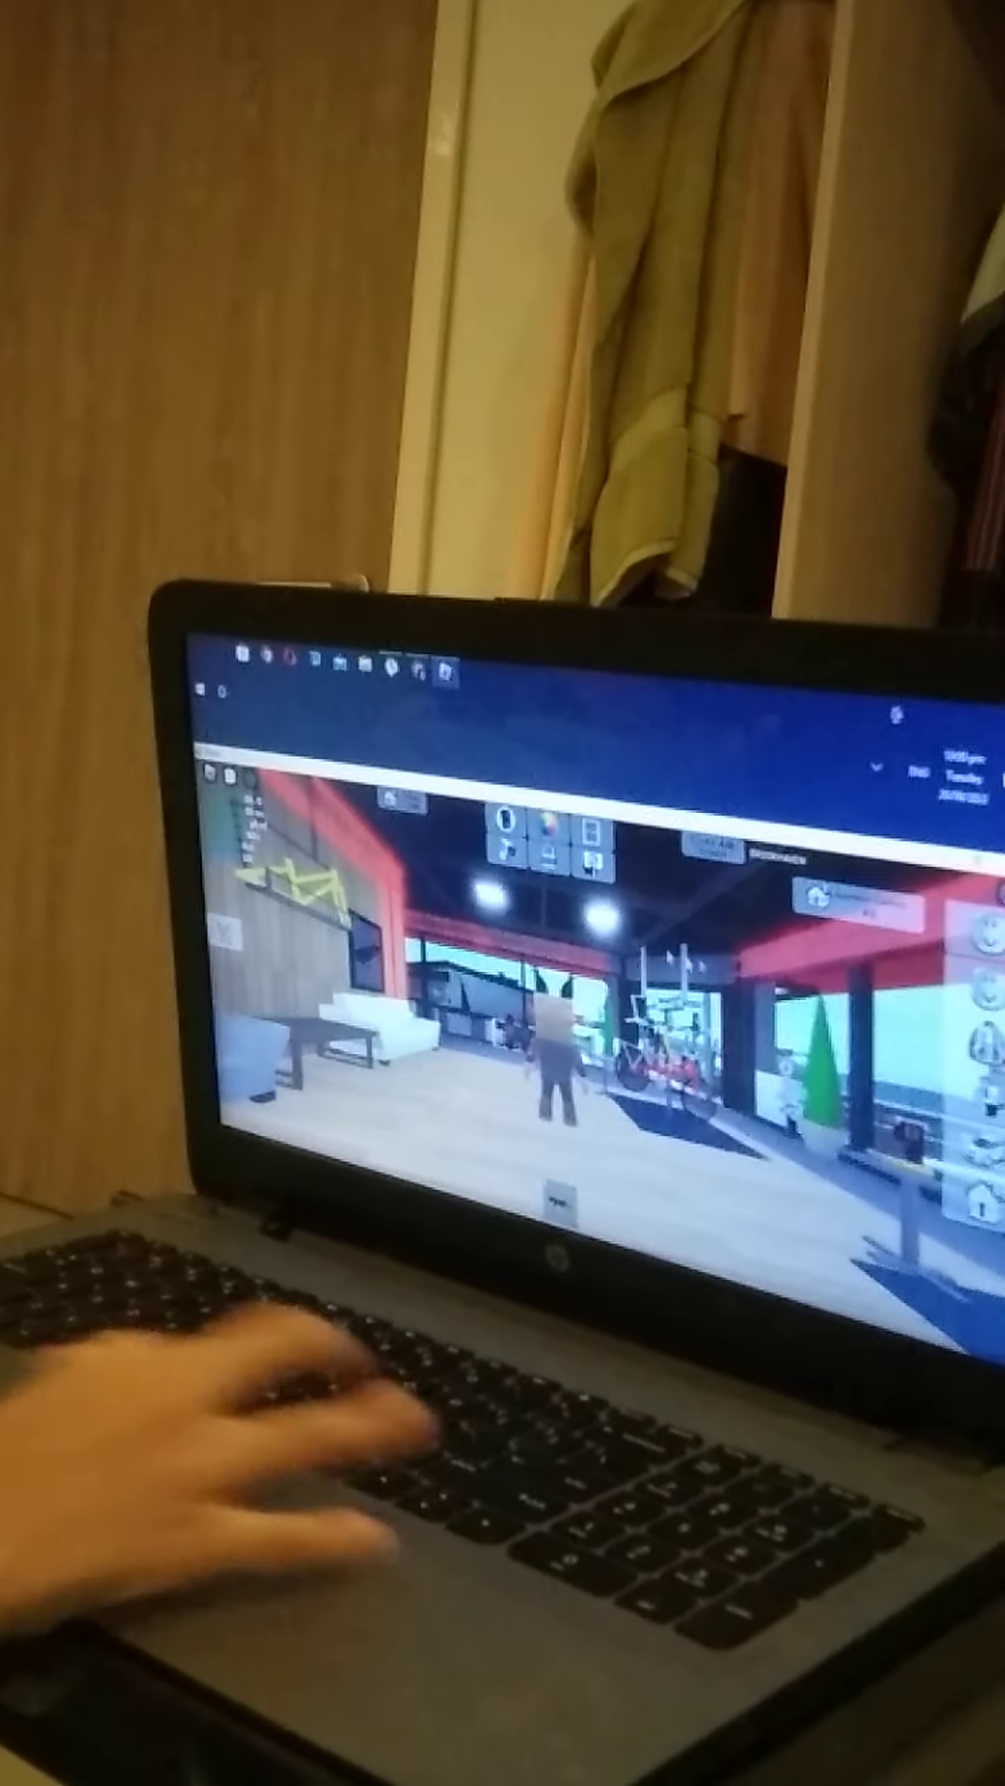
{"action": "key", "text": "w"}
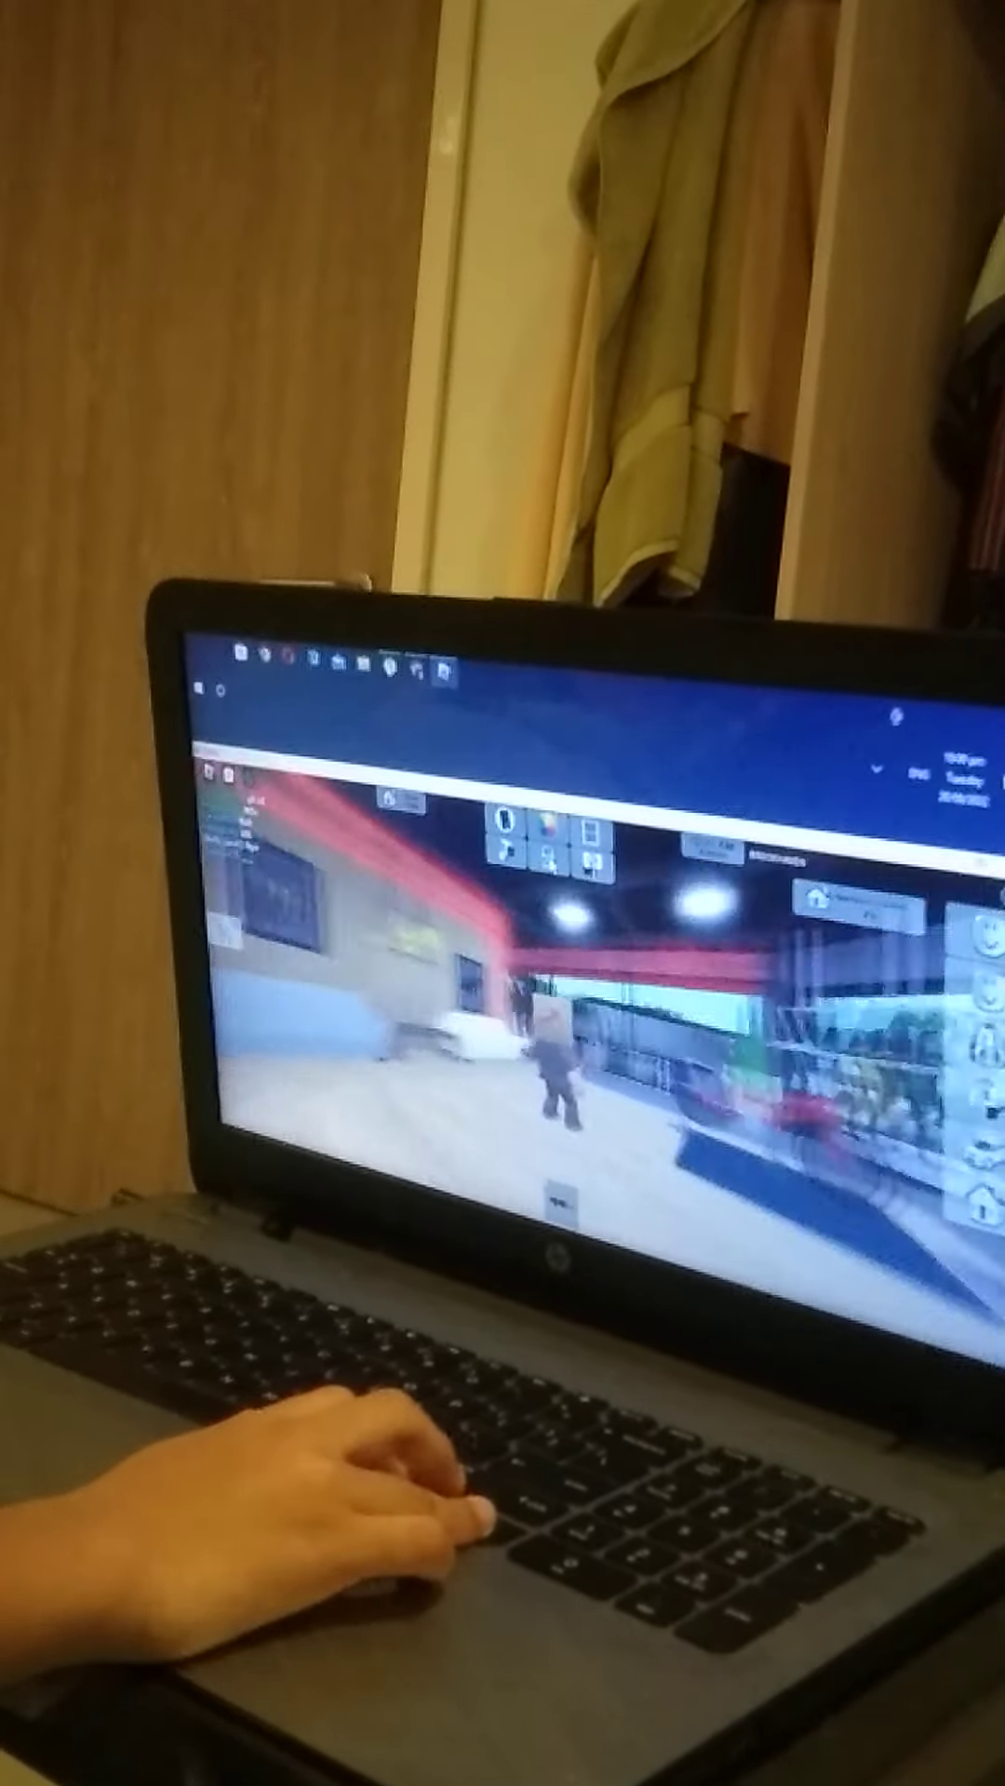
{"action": "key", "text": "w"}
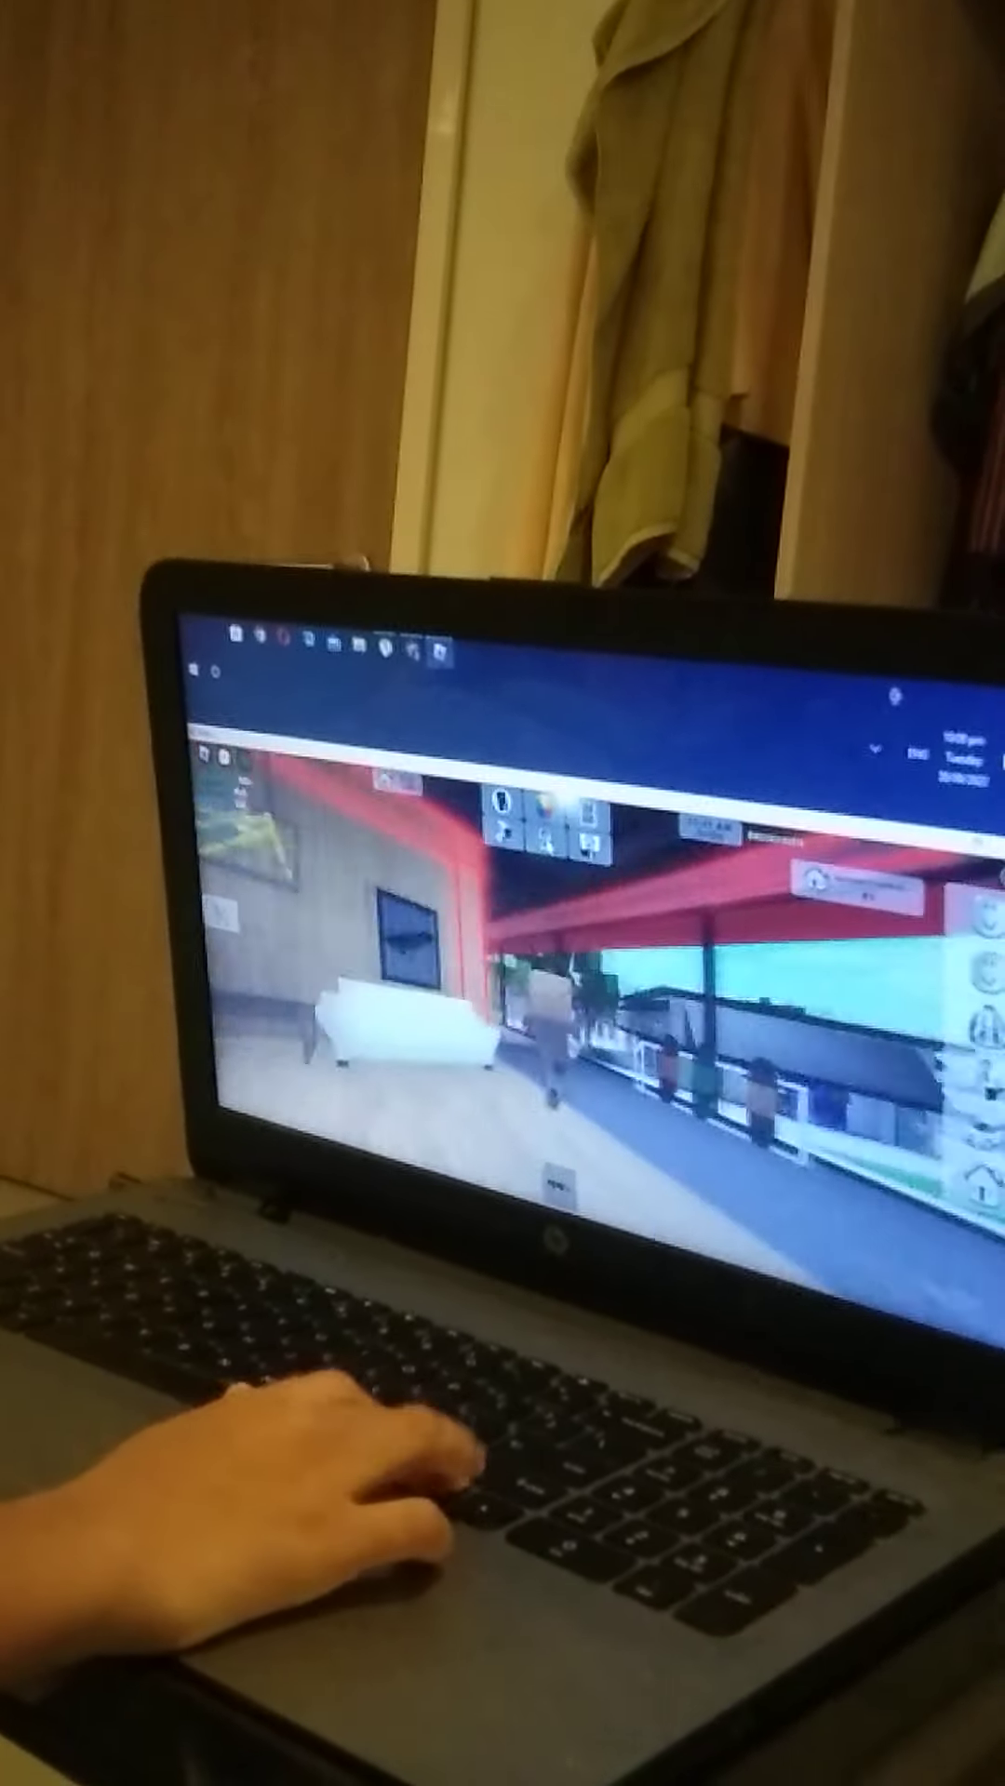
{"action": "key", "text": "w"}
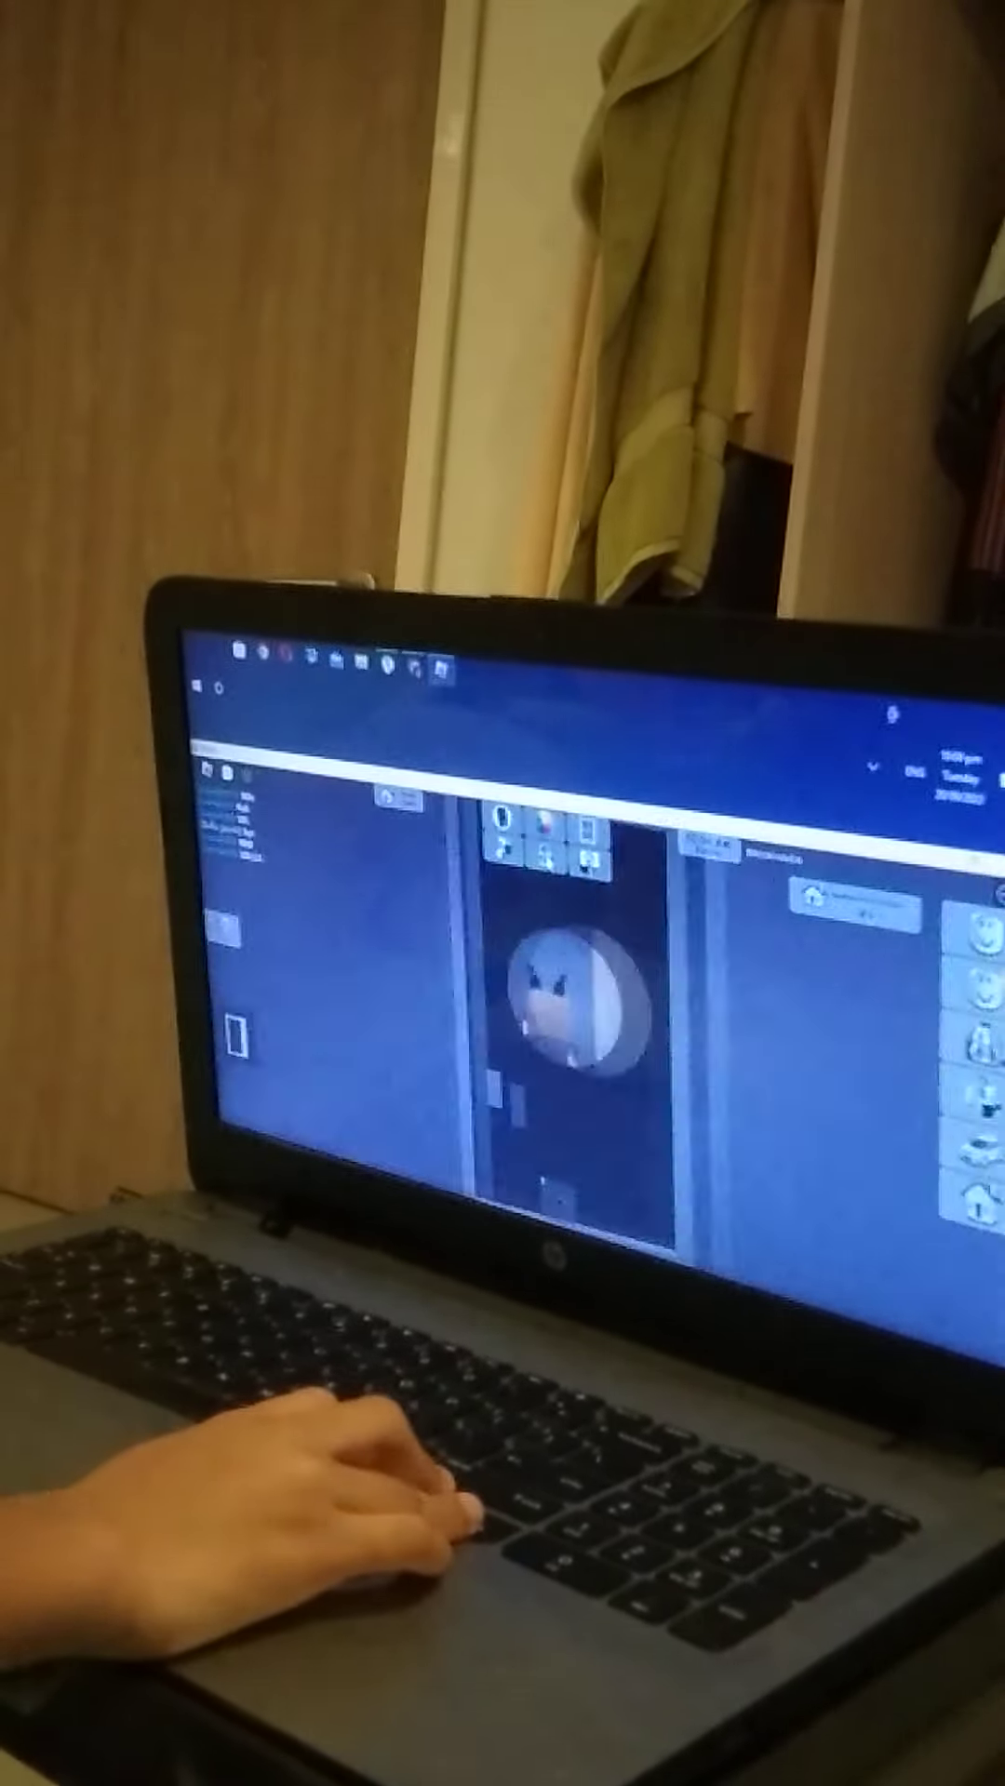
{"action": "key", "text": "w"}
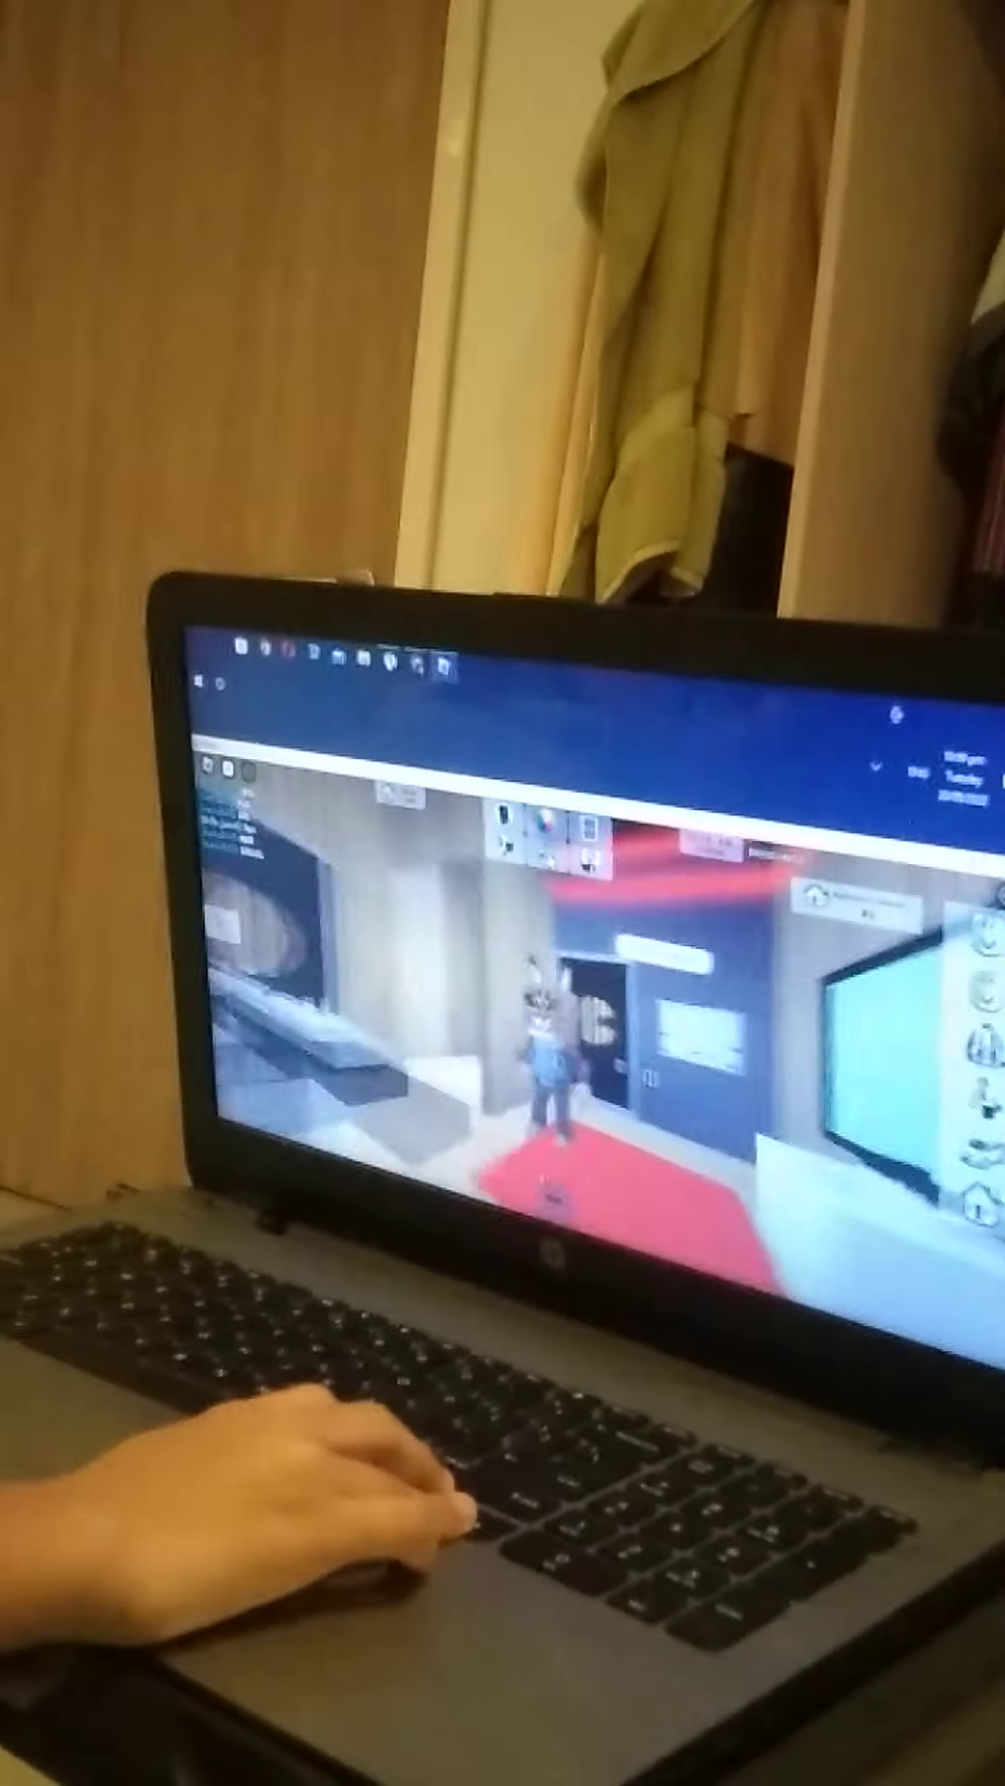
Walk to the Shop door and clothes rack, then bring up the items inventory.
{"action": "key", "text": "w"}
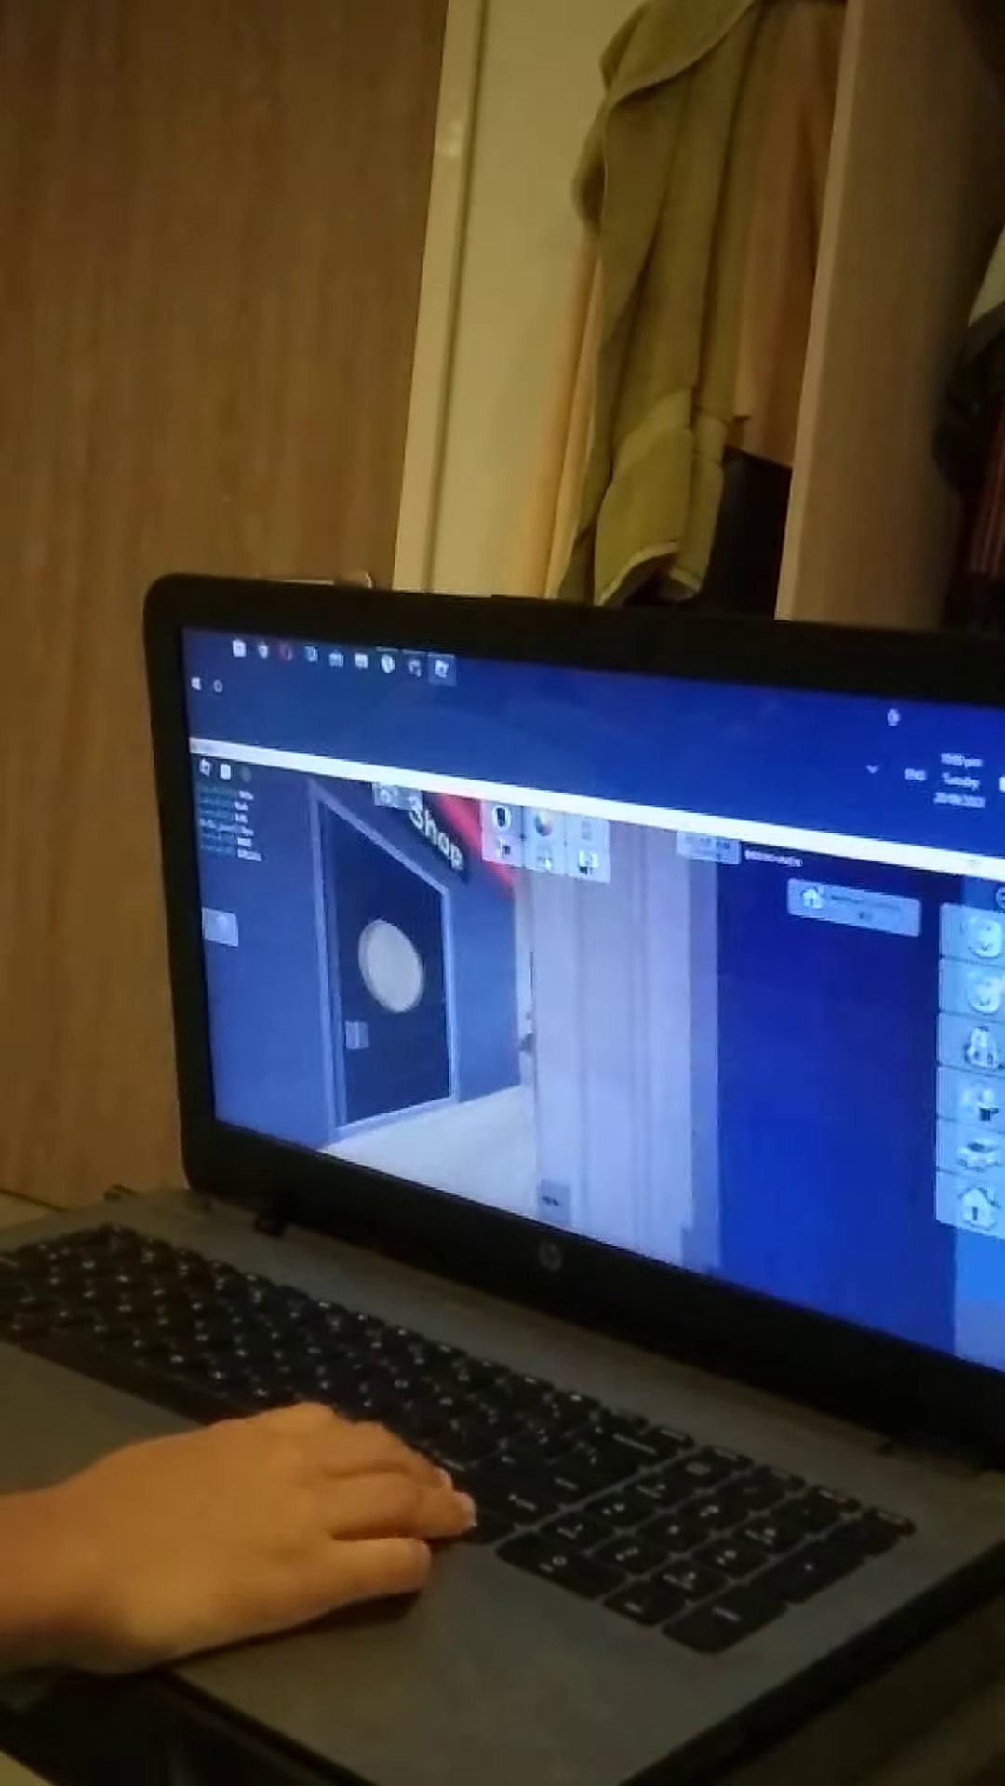
{"action": "key", "text": "w"}
{"action": "key", "text": "w"}
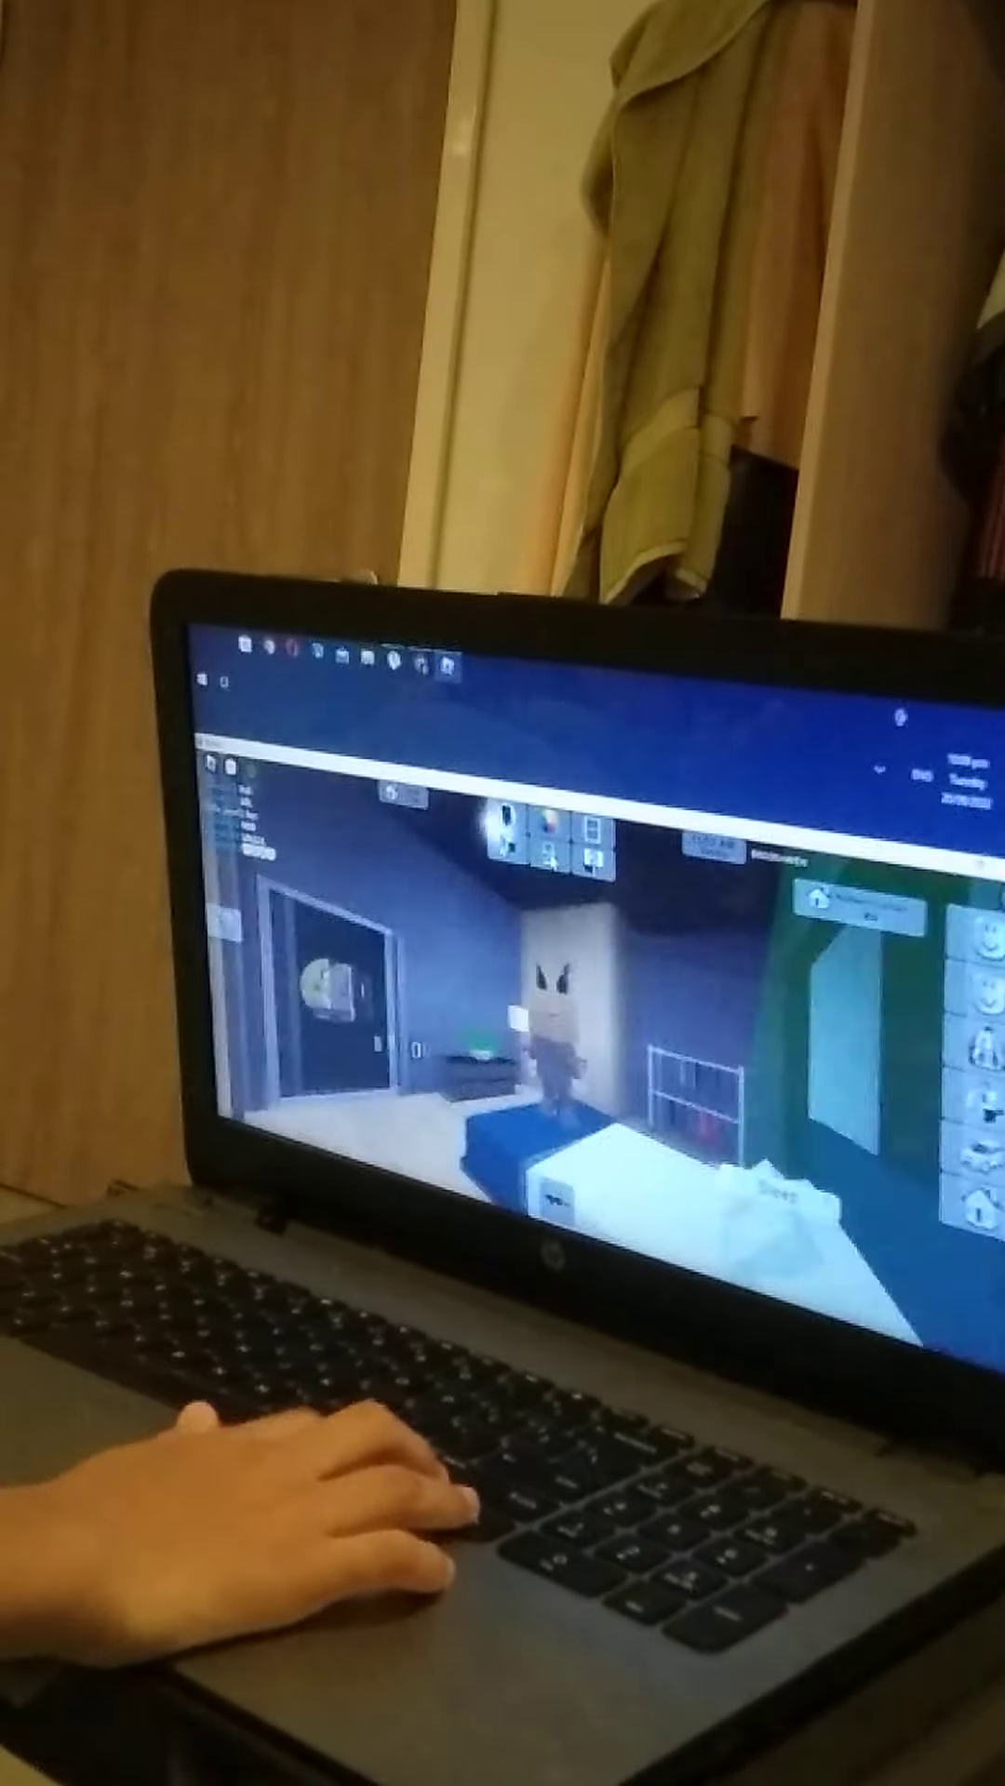
{"action": "key", "text": "w"}
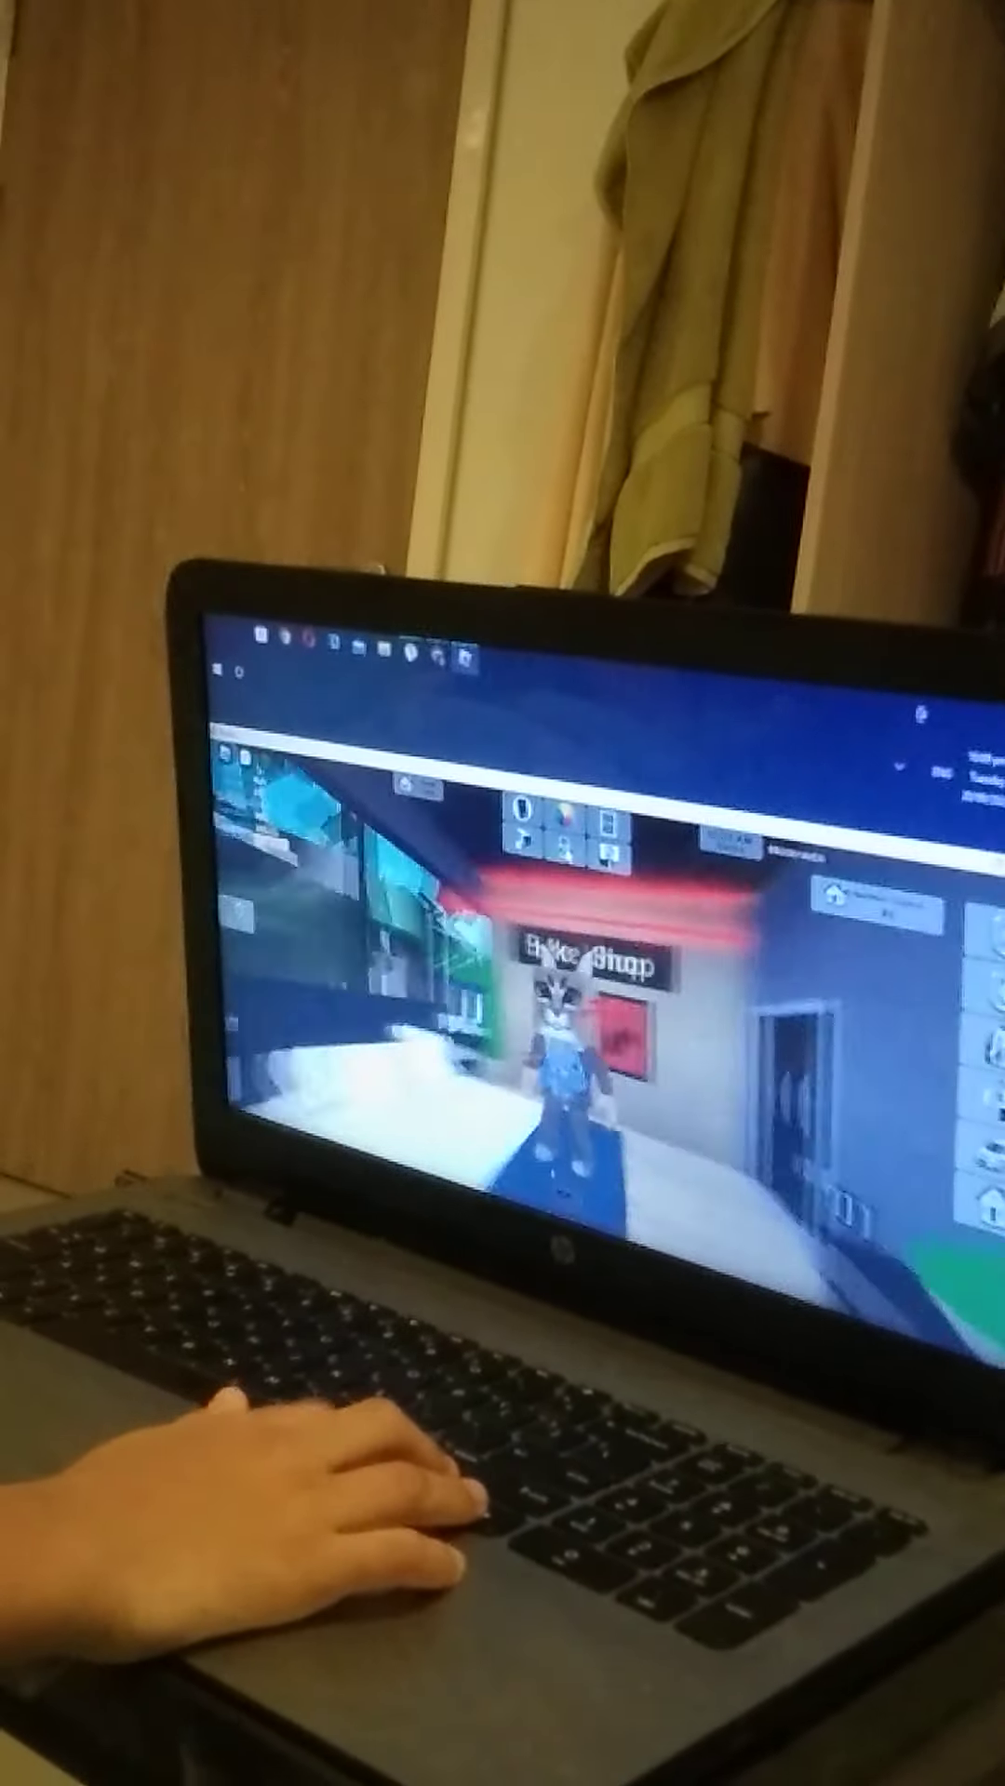
{"action": "key", "text": "w"}
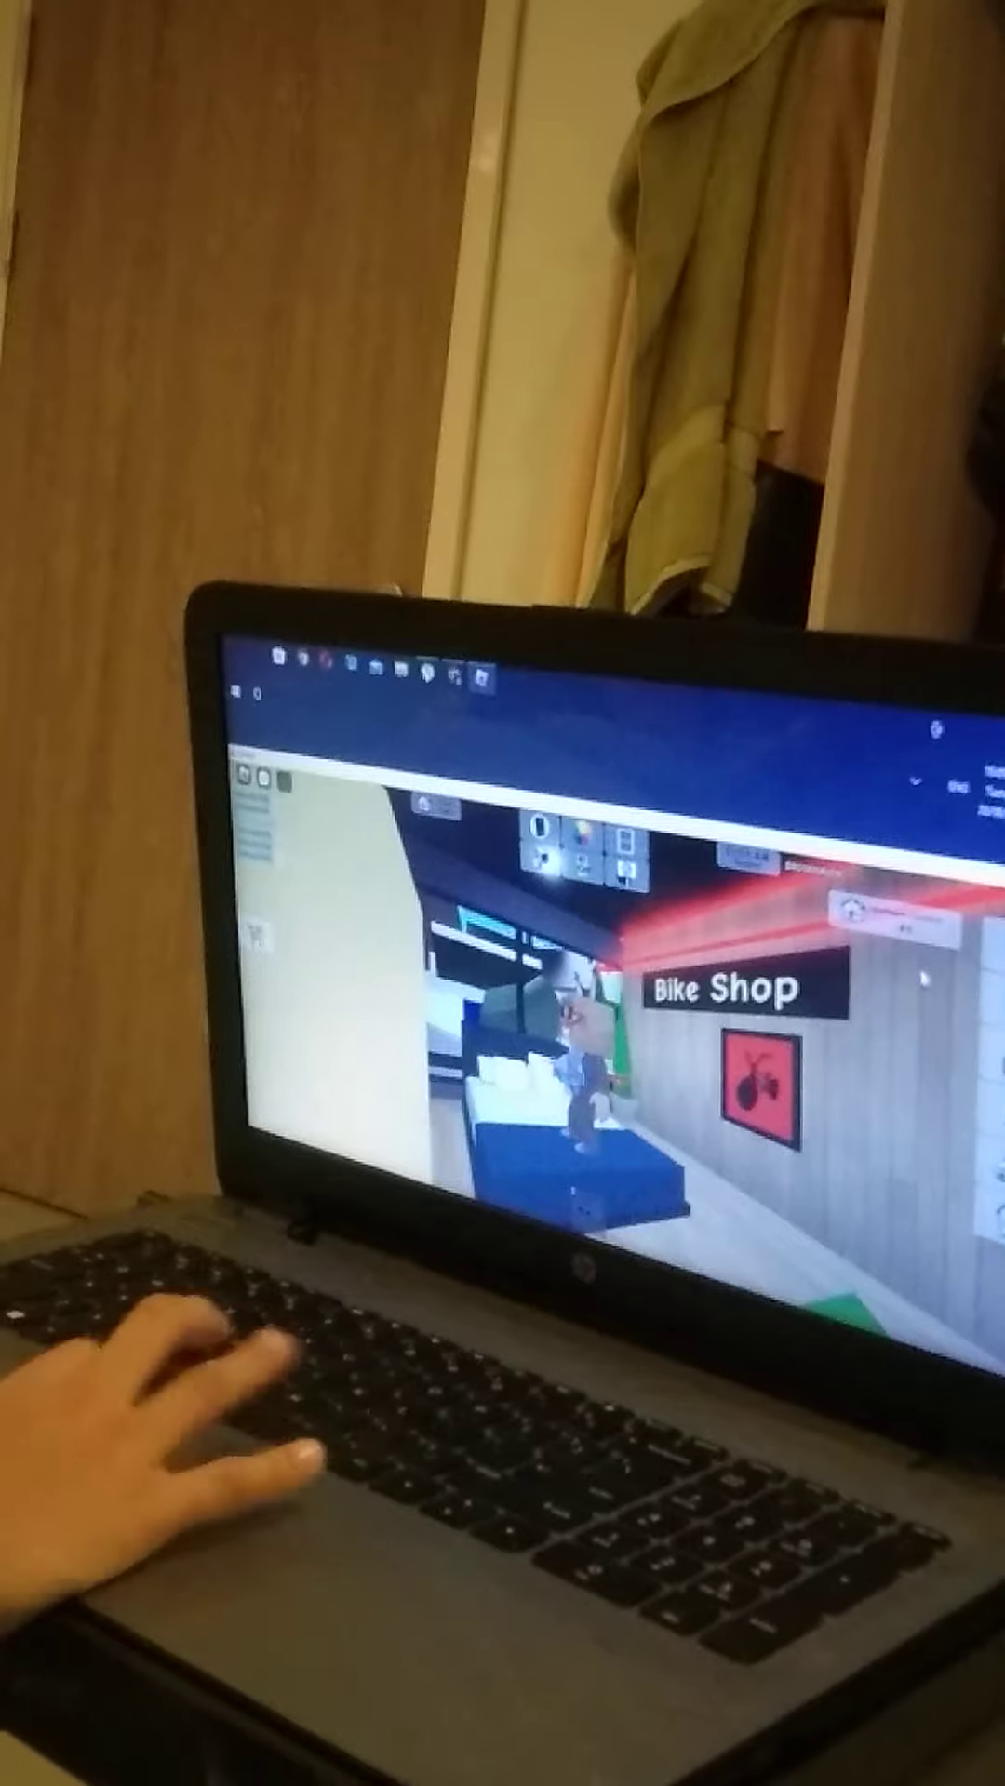
{"action": "key", "text": "e"}
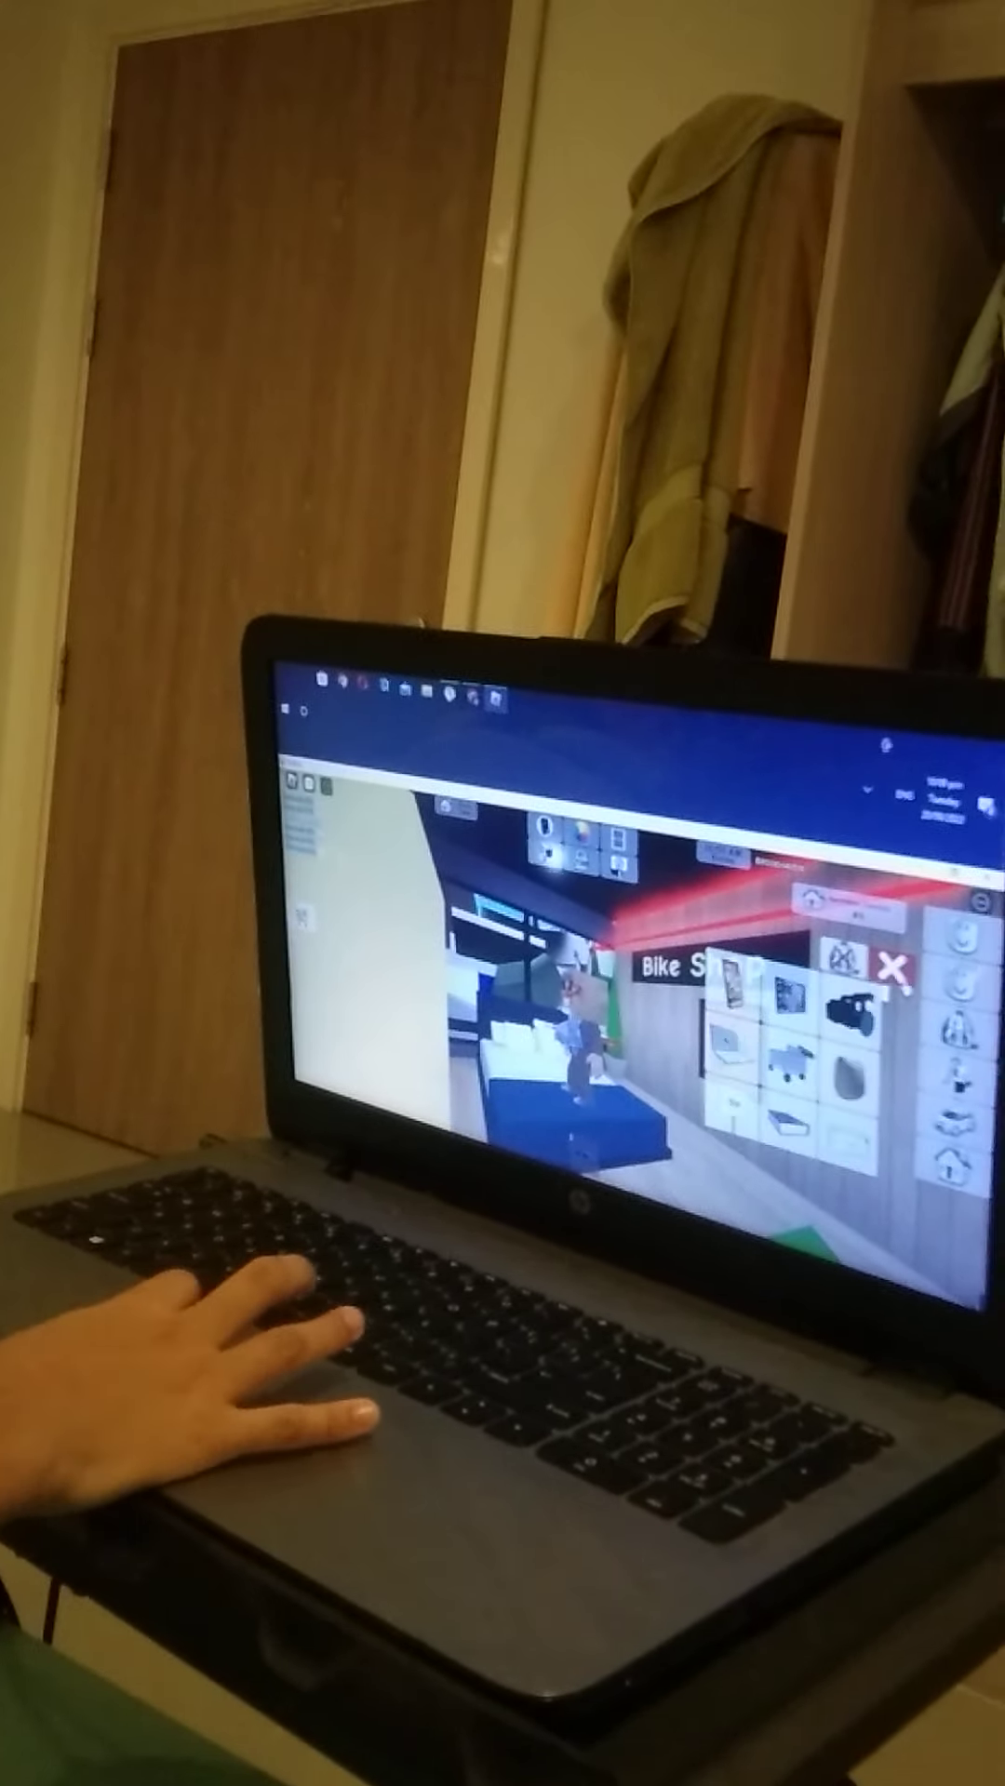
Switch the inventory category, then walk through the shop back toward the Bike Shop sign.
{"action": "key", "text": "e"}
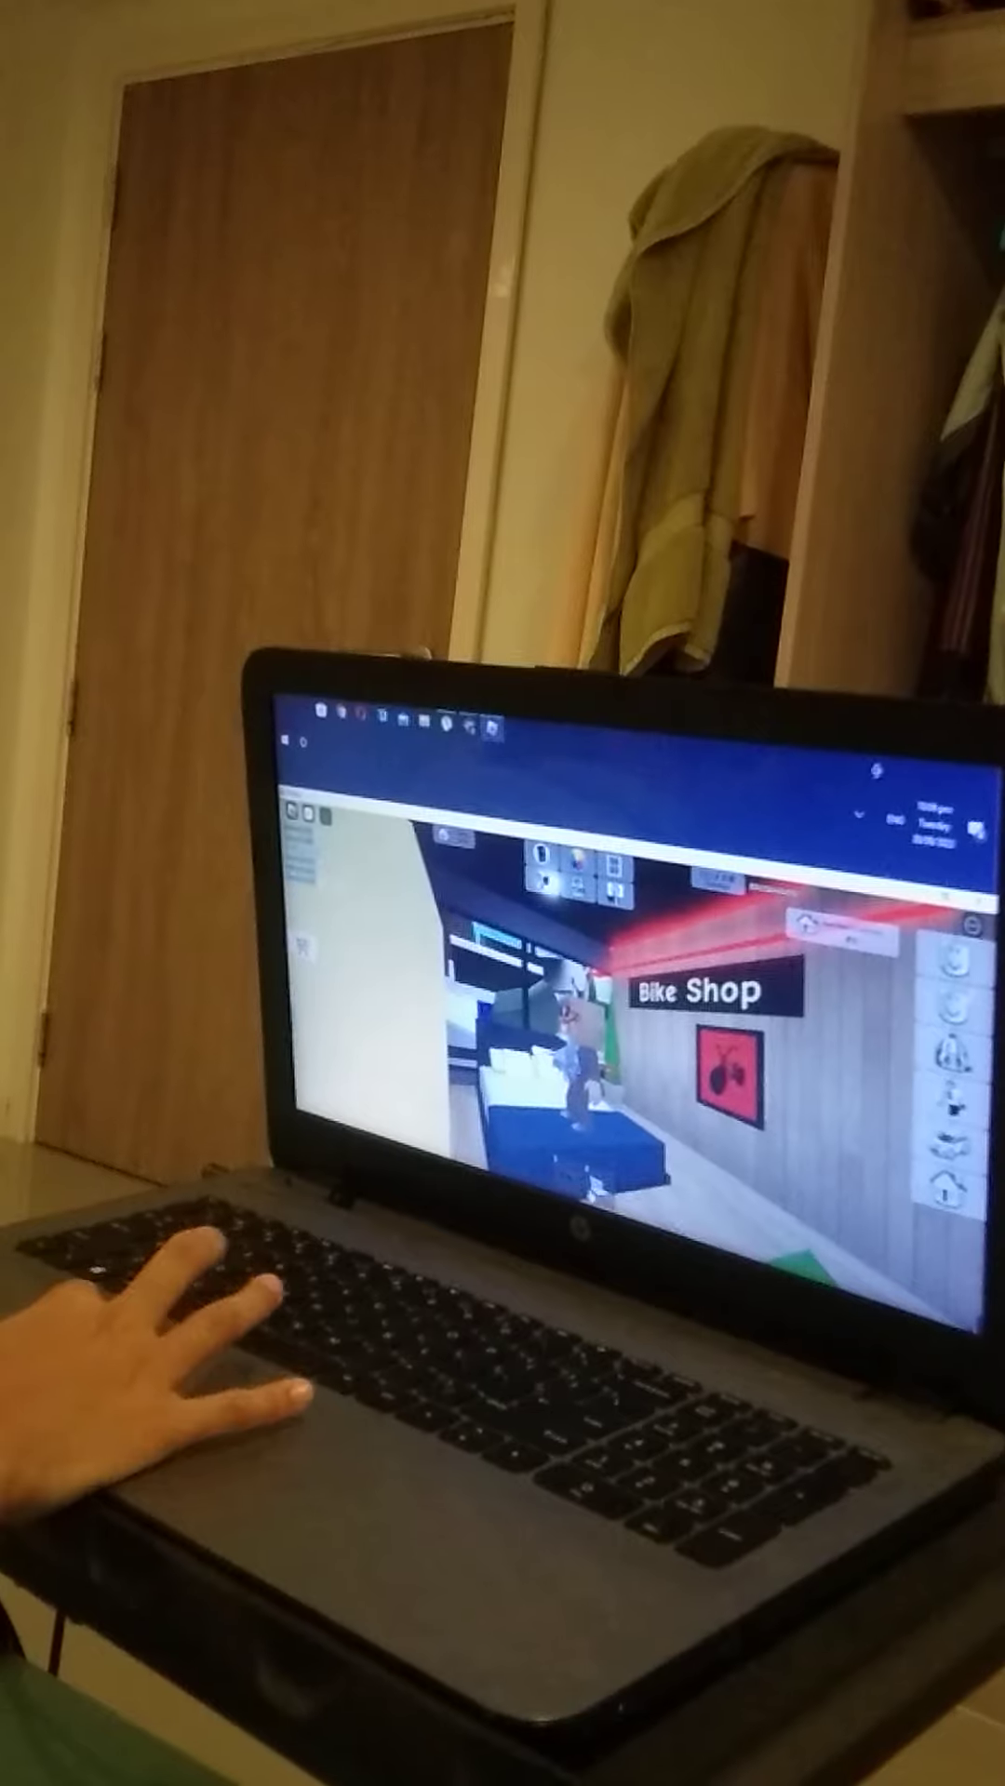
{"action": "key", "text": "w"}
{"action": "key", "text": "w"}
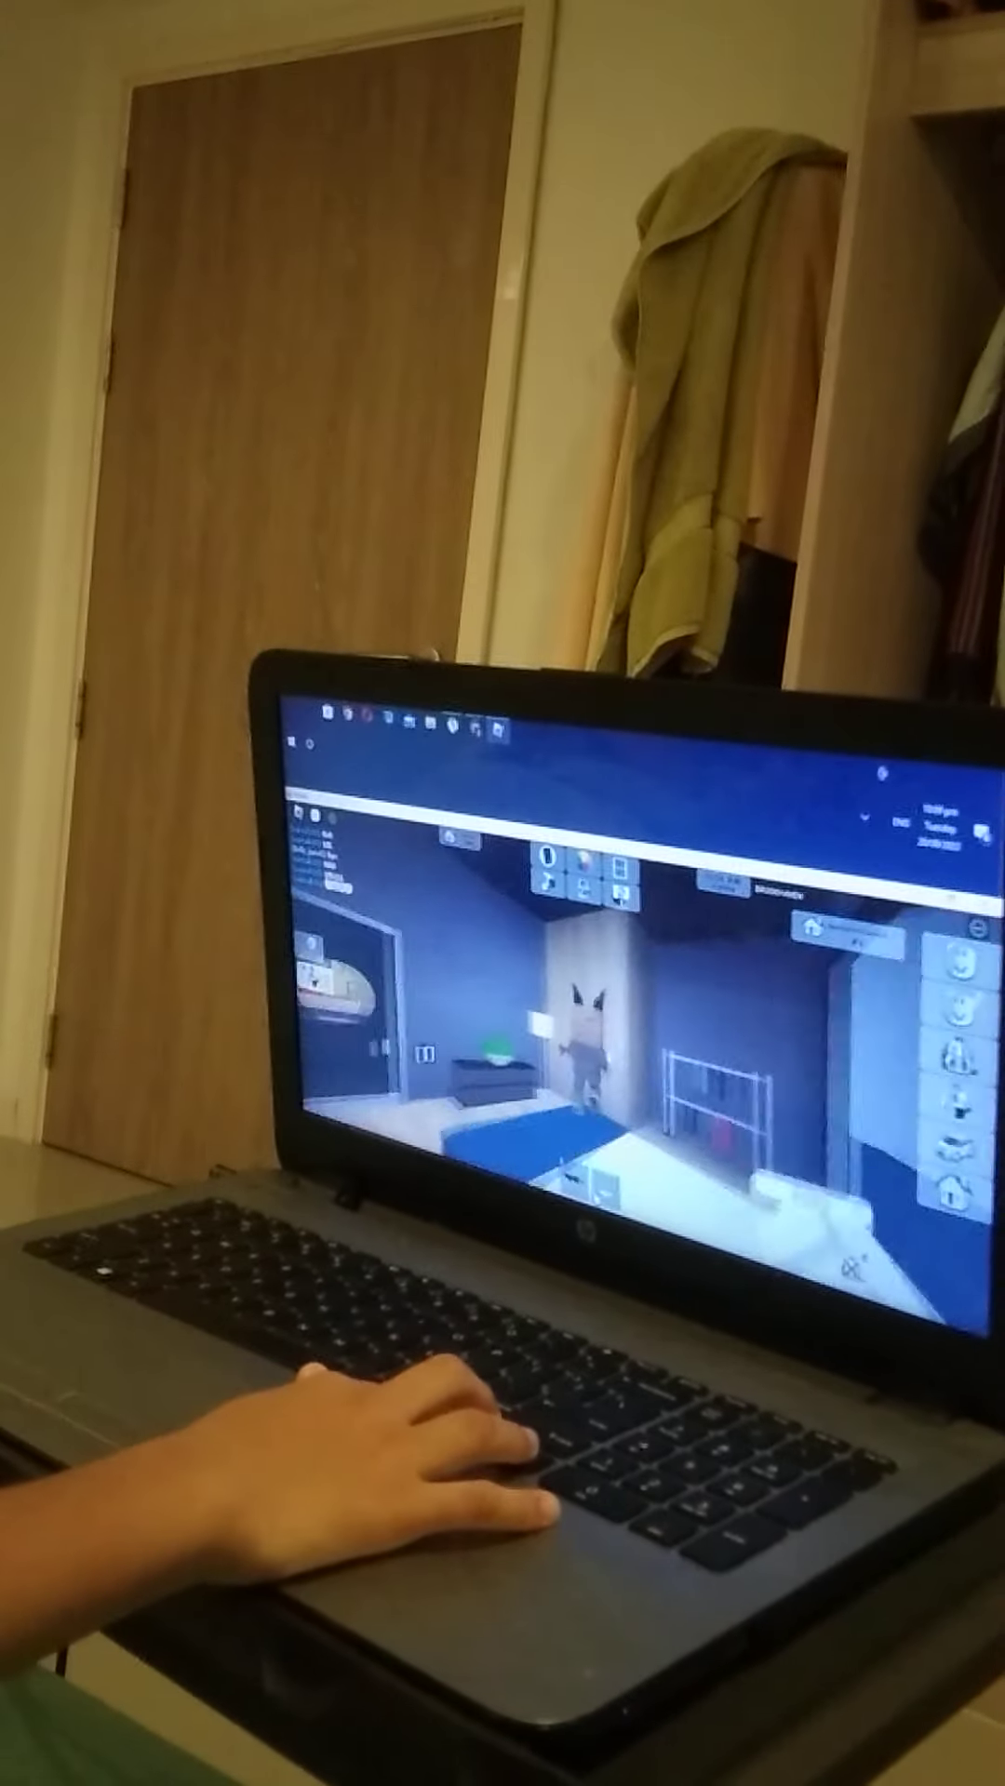
{"action": "key", "text": "w"}
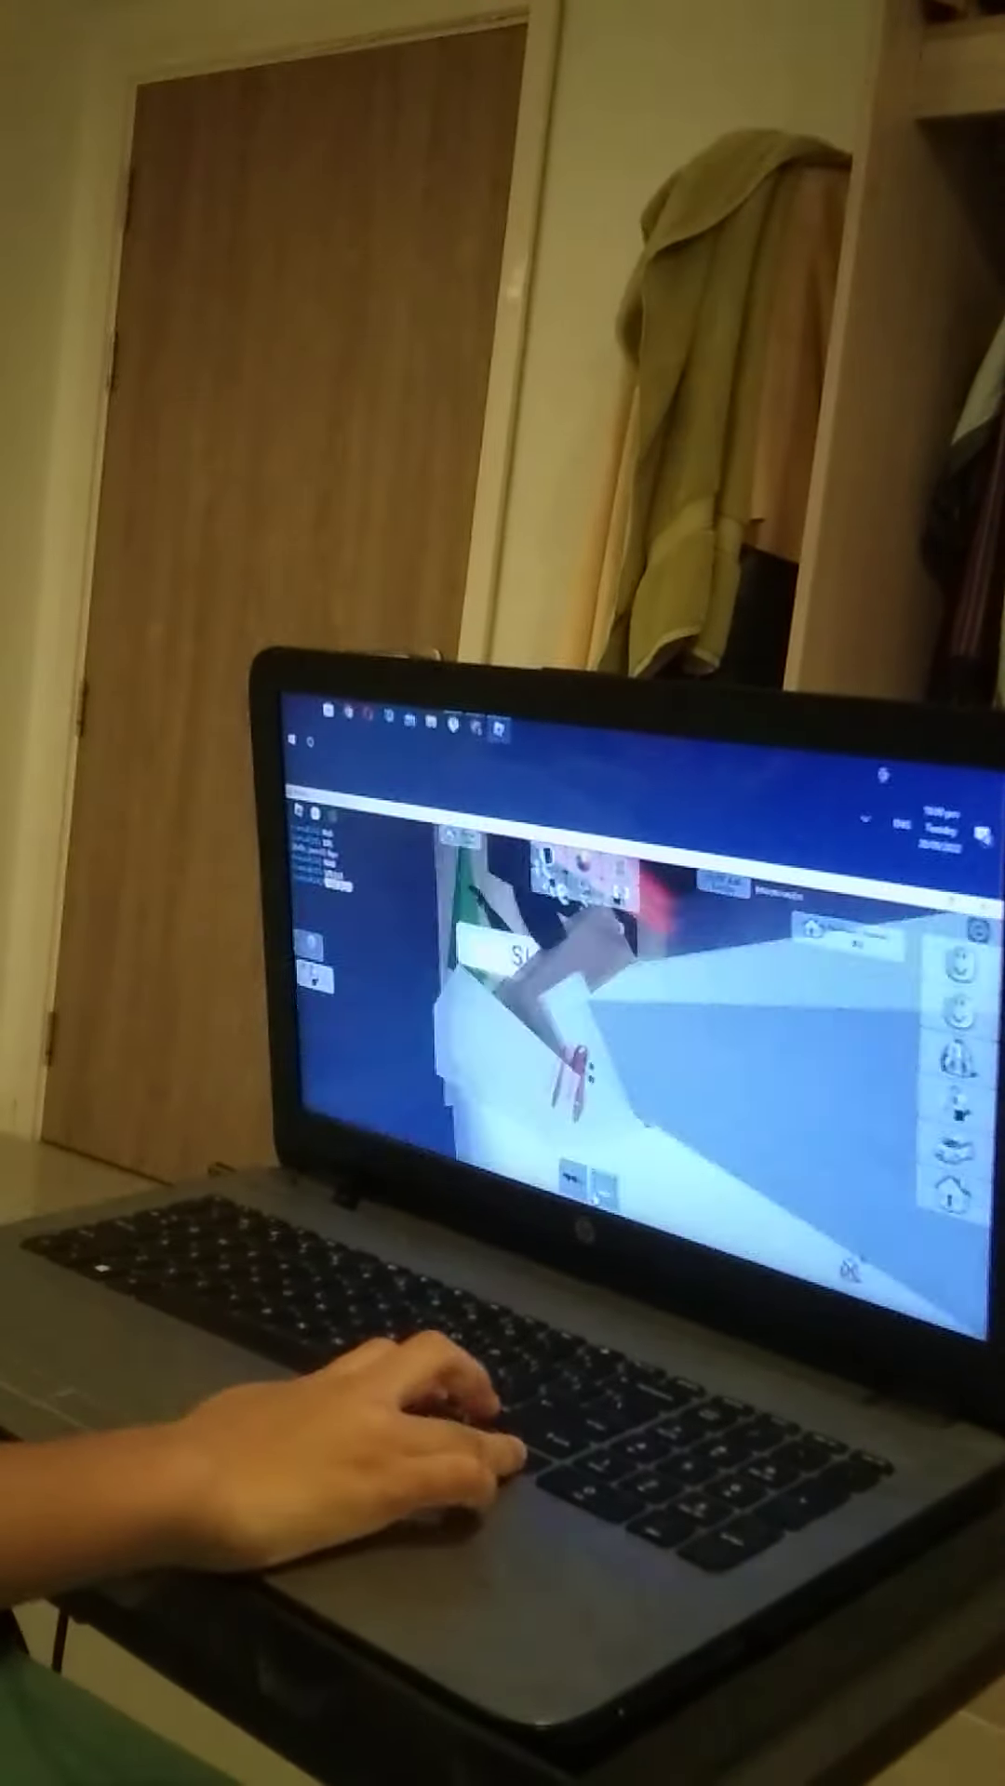
{"action": "key", "text": "w"}
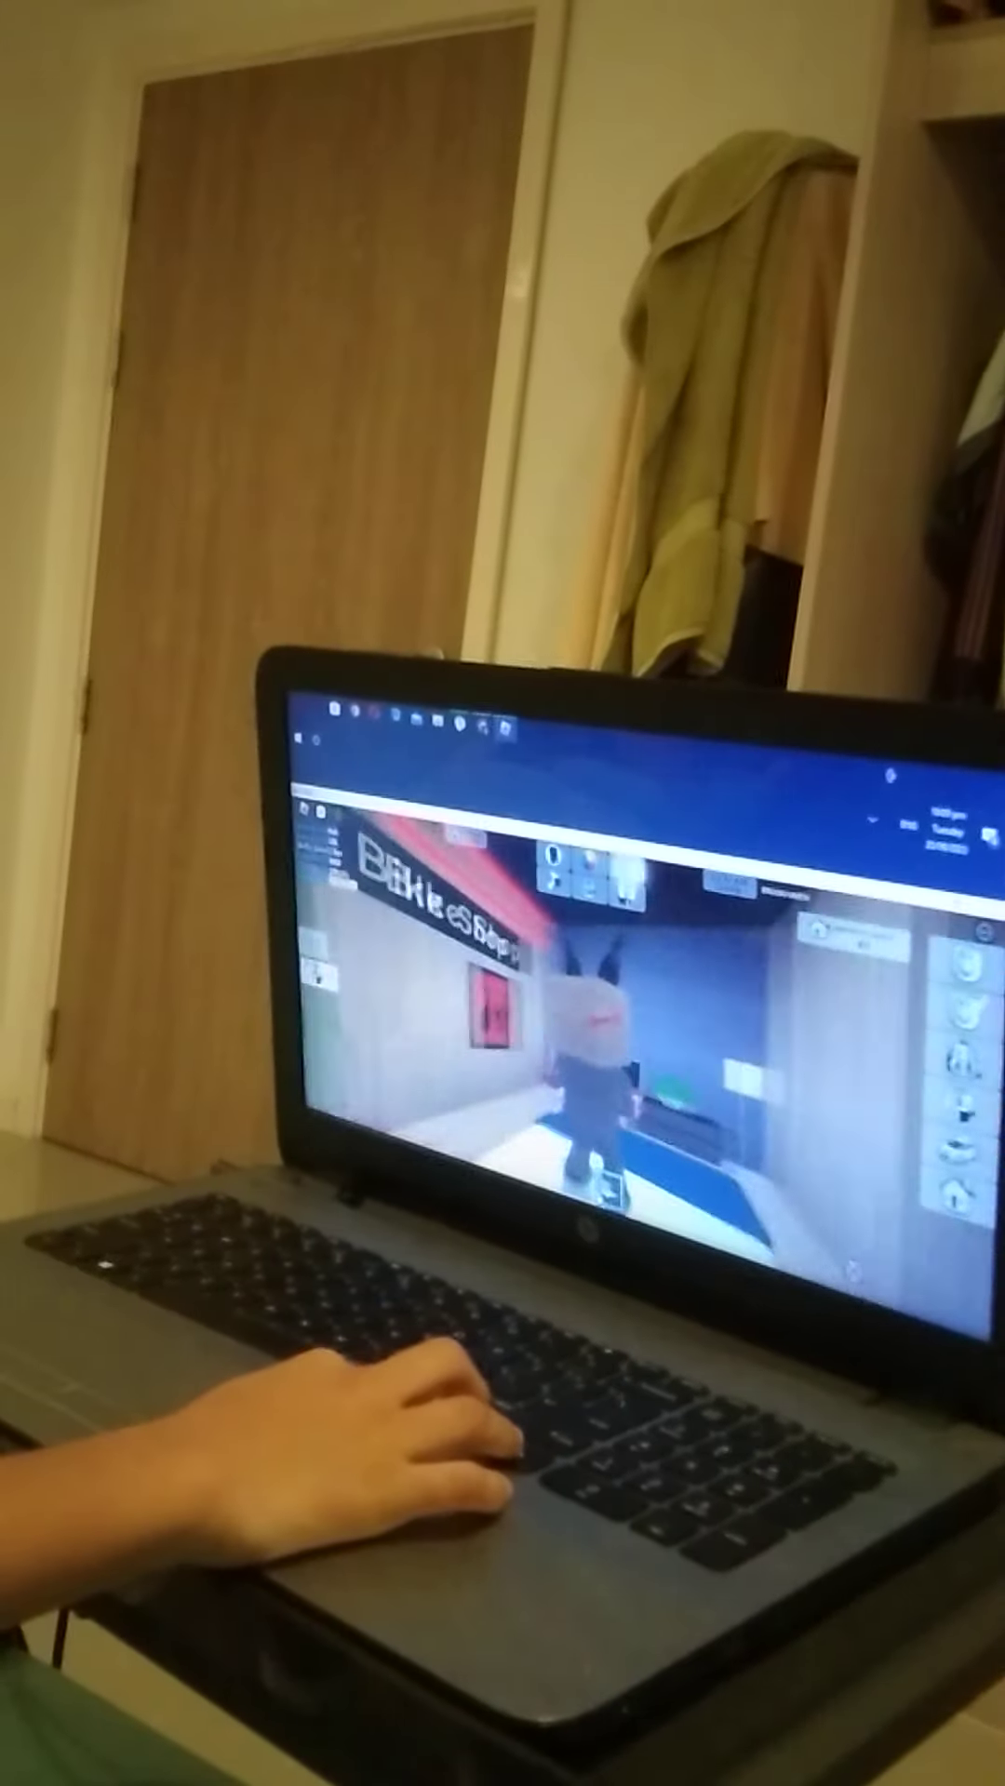
{"action": "key", "text": "w"}
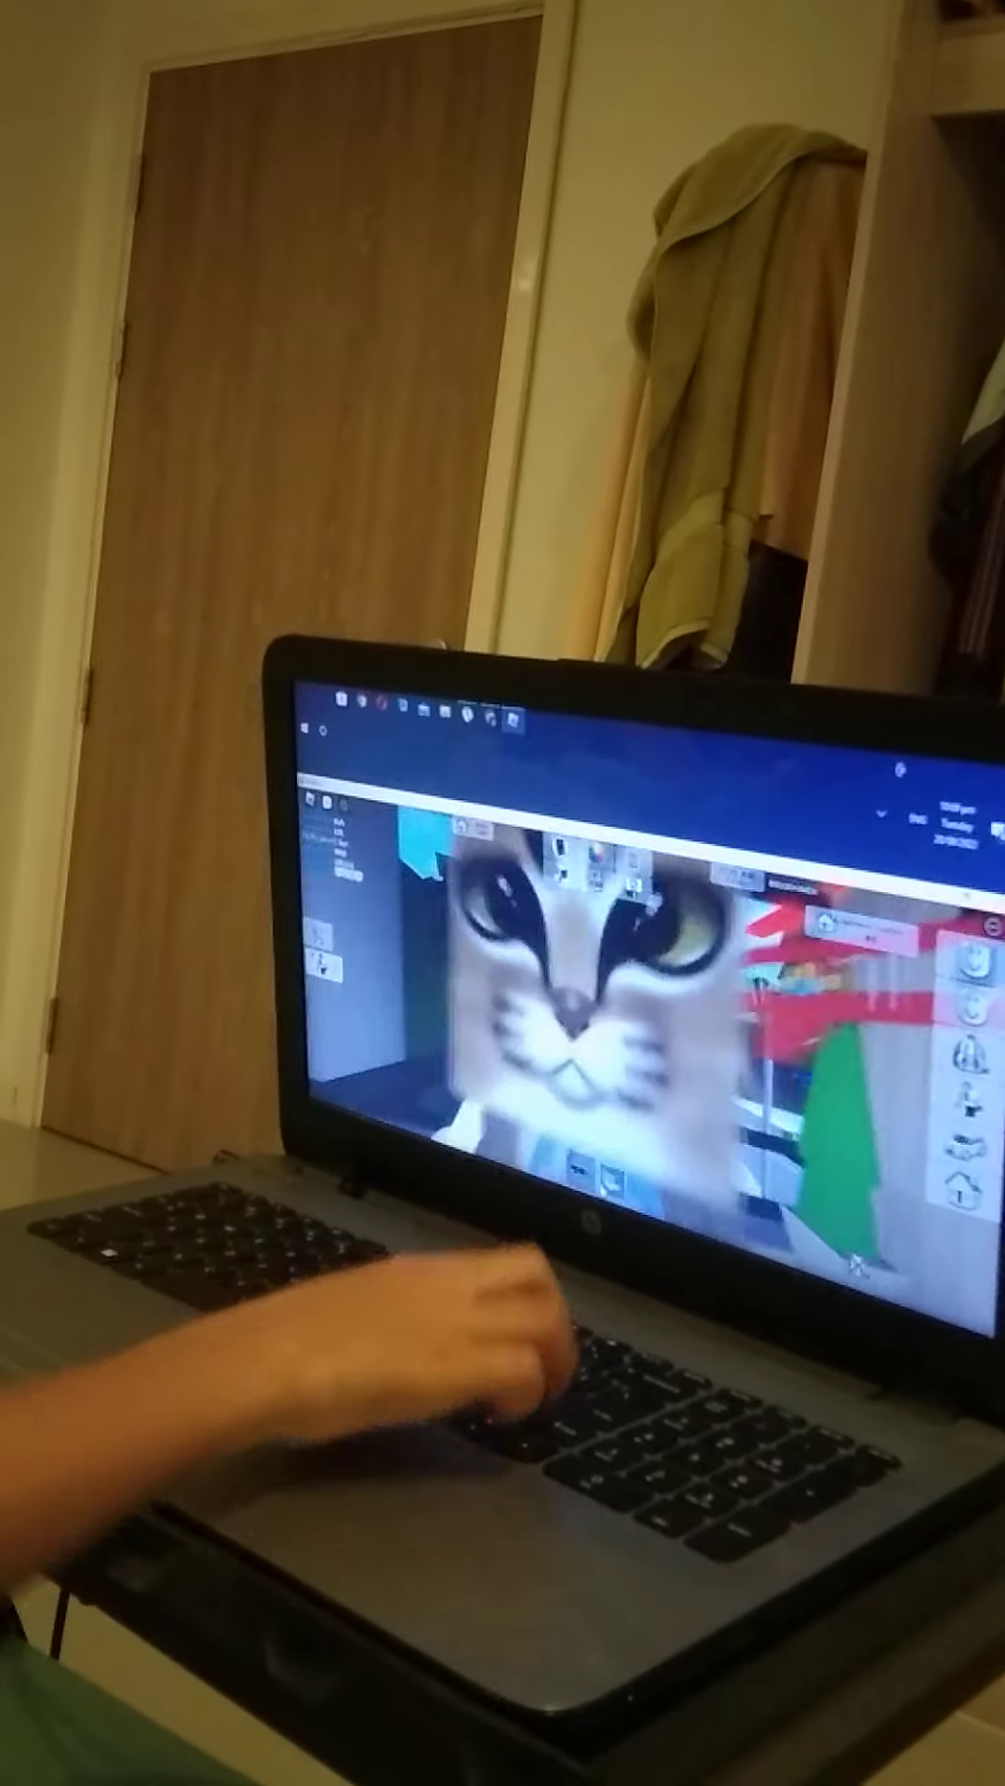
{"action": "key", "text": "w"}
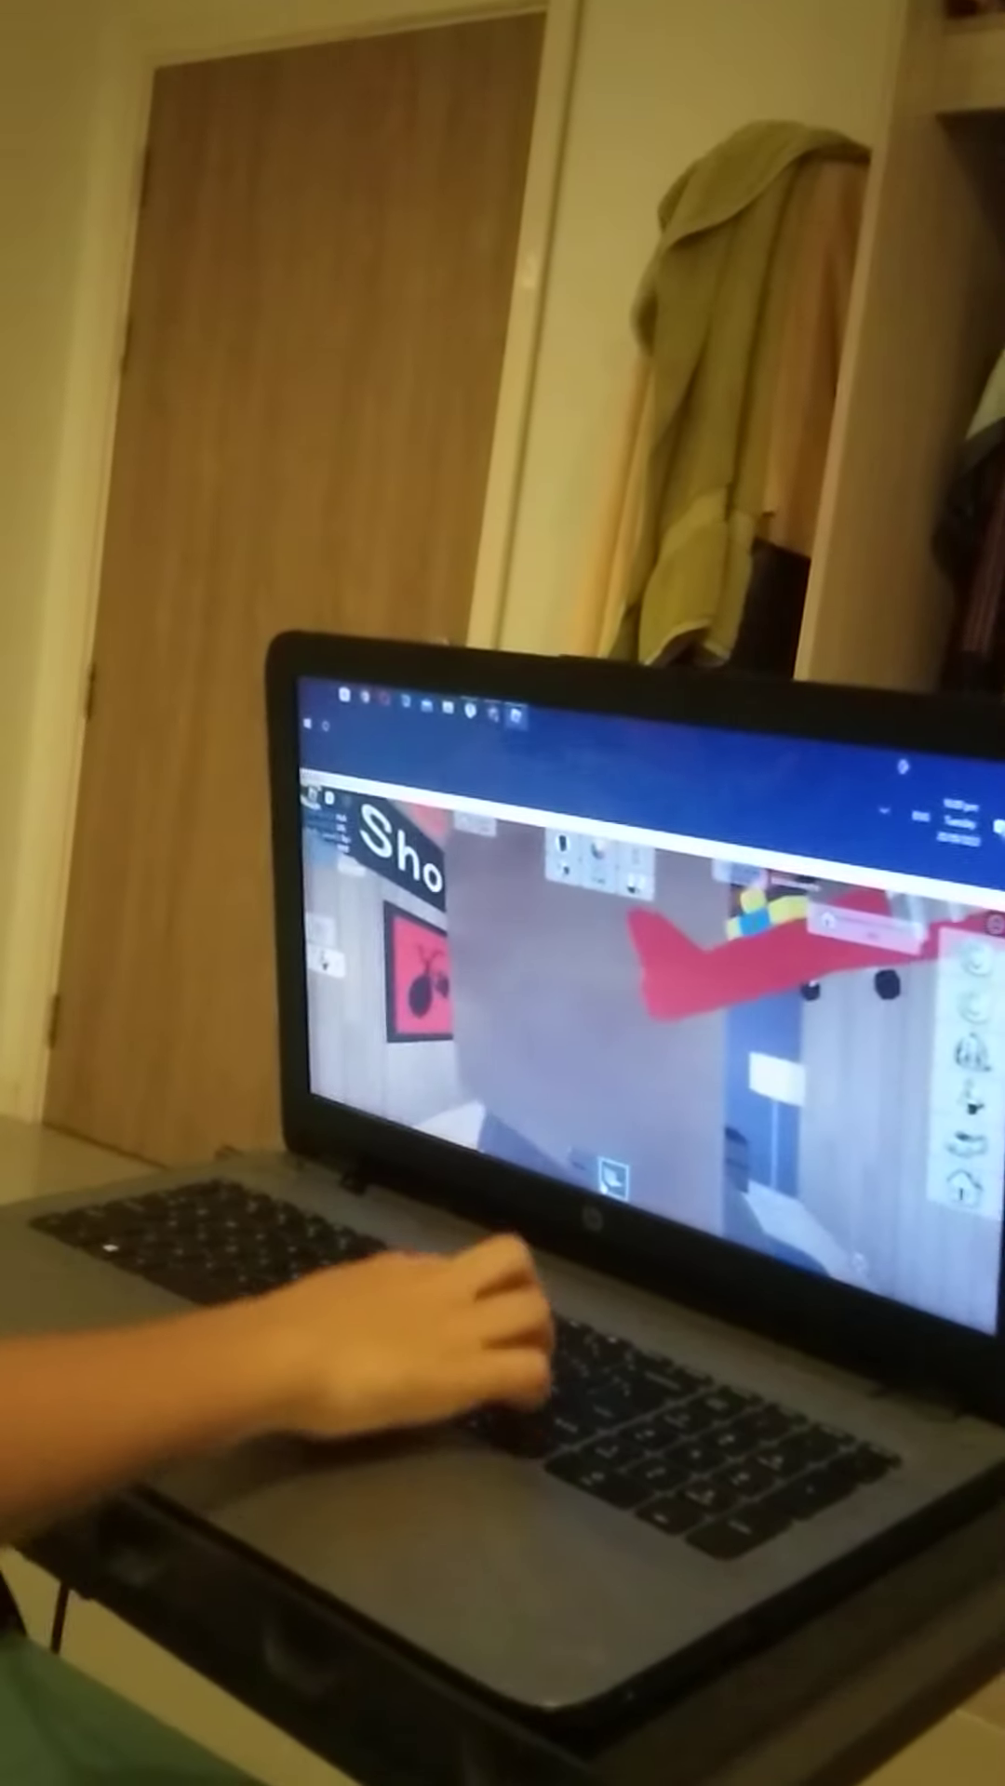
{"action": "key", "text": "w"}
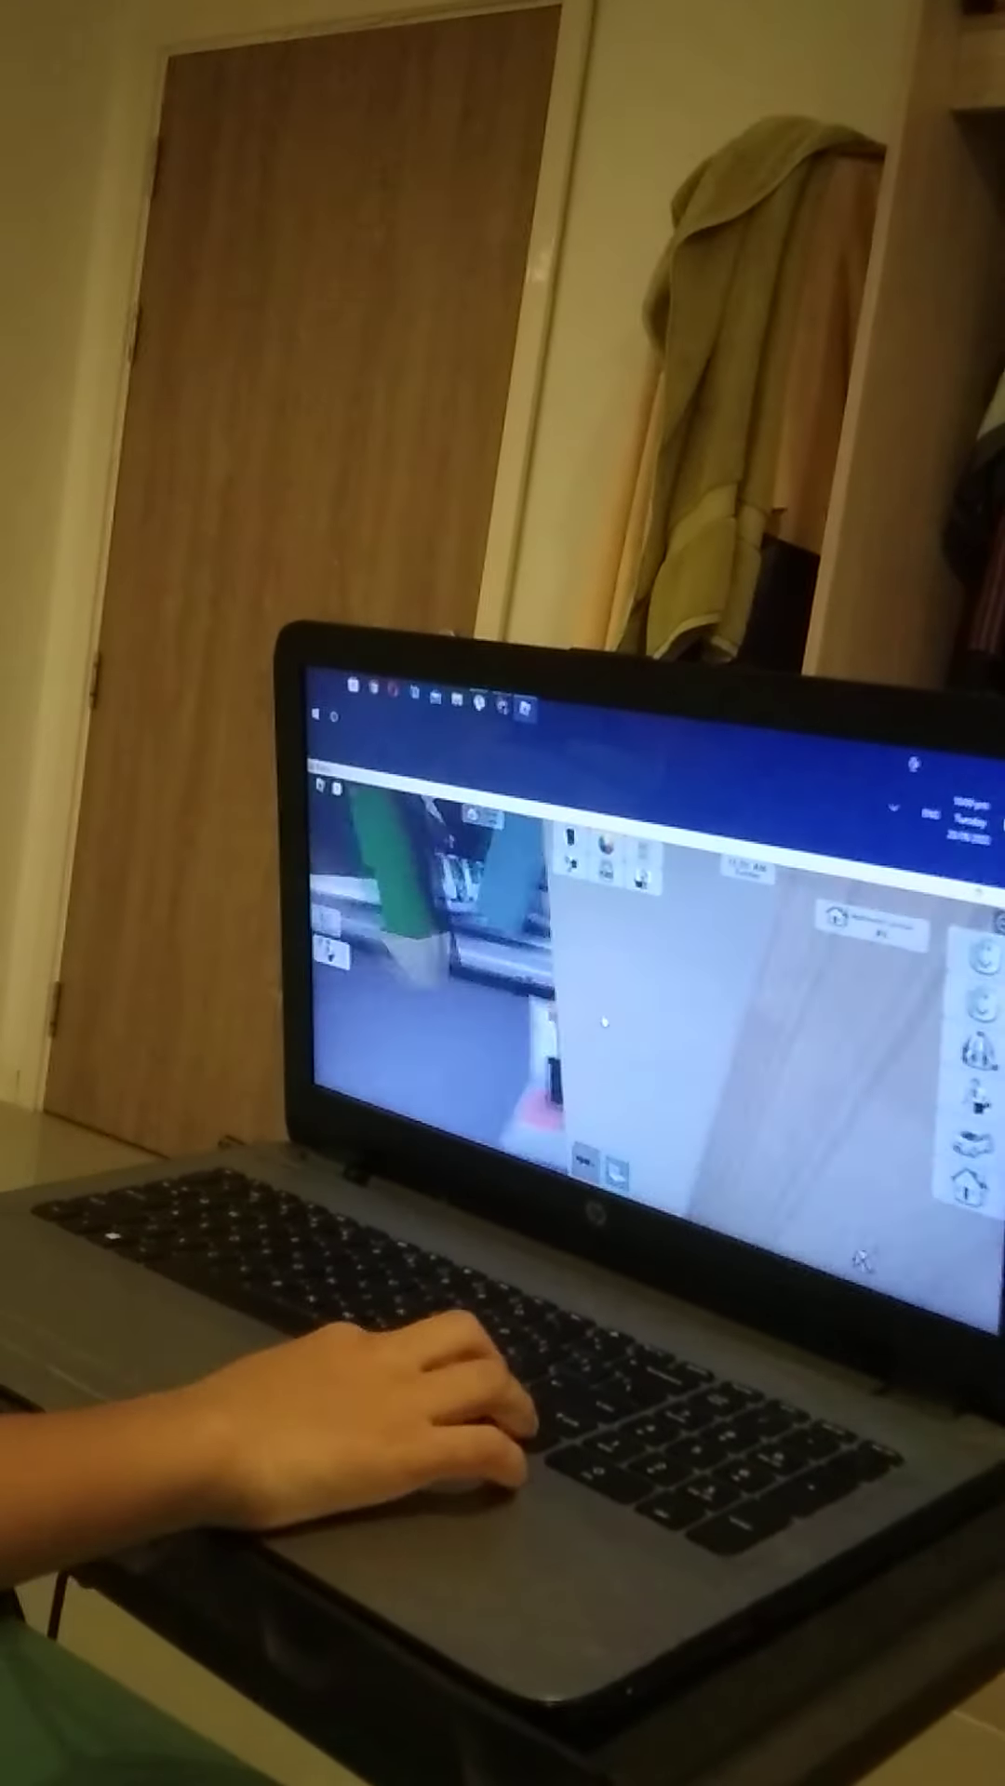
Look around the room and walk over to the shower.
{"action": "key", "text": "w"}
{"action": "key", "text": "w"}
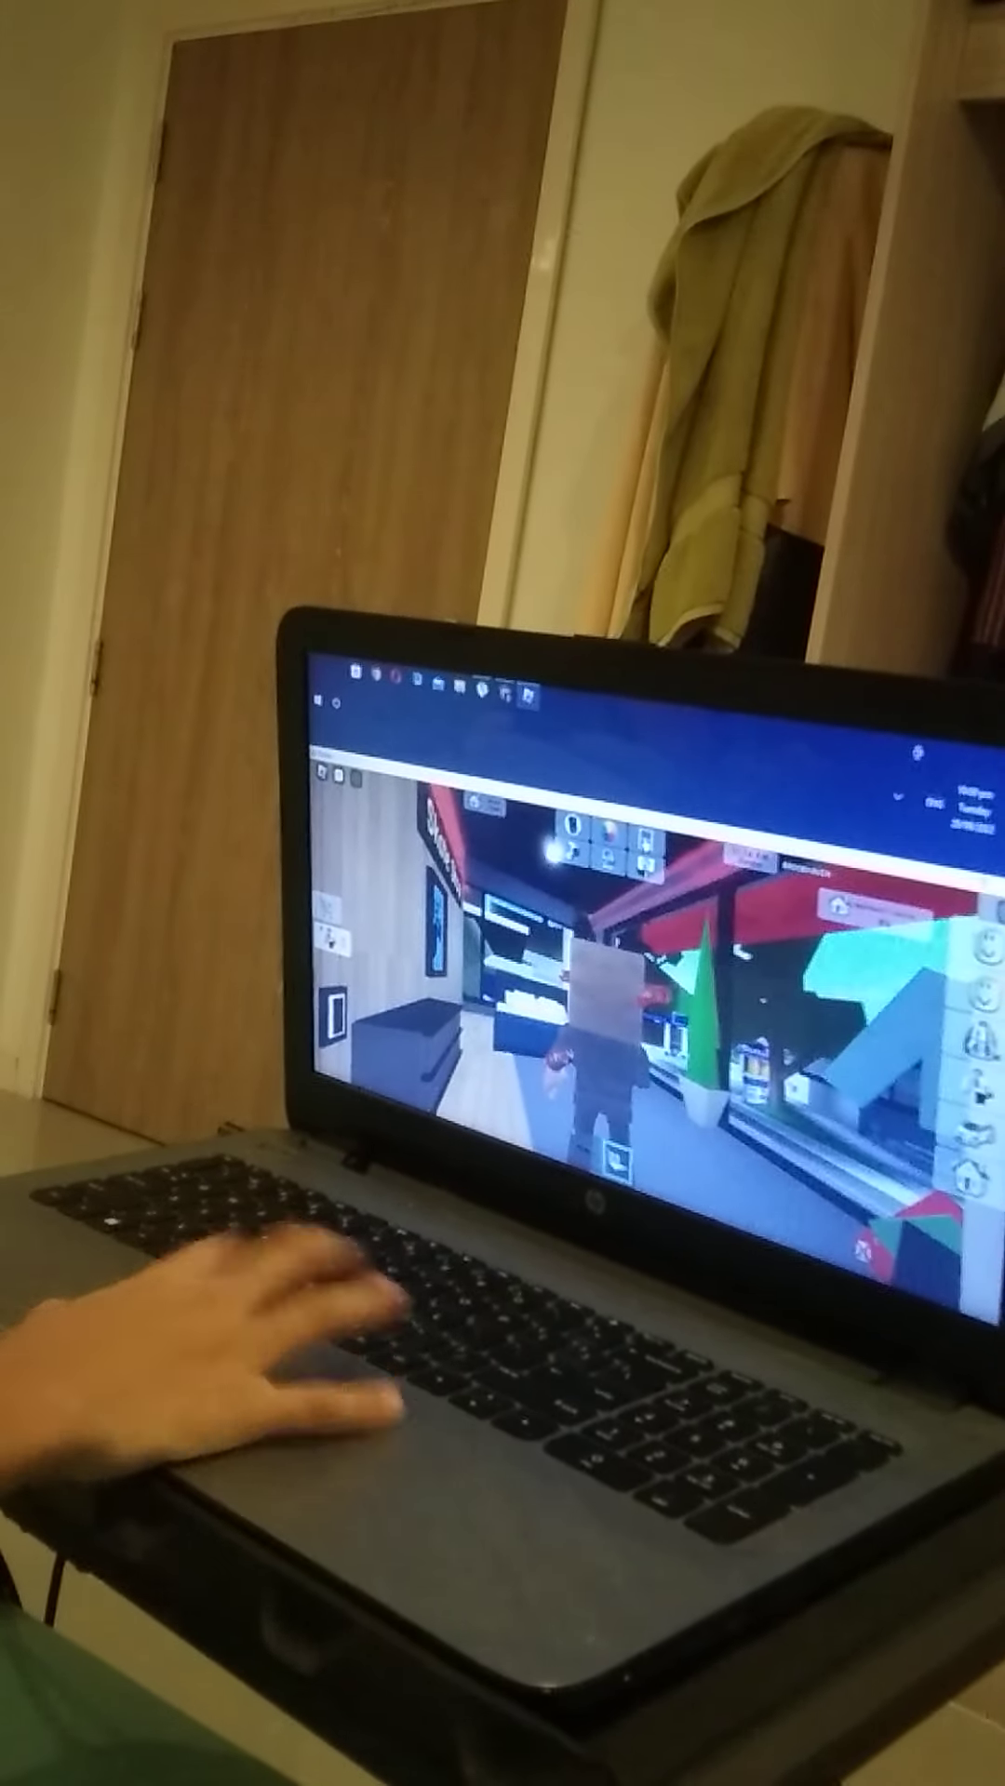
{"action": "key", "text": "w"}
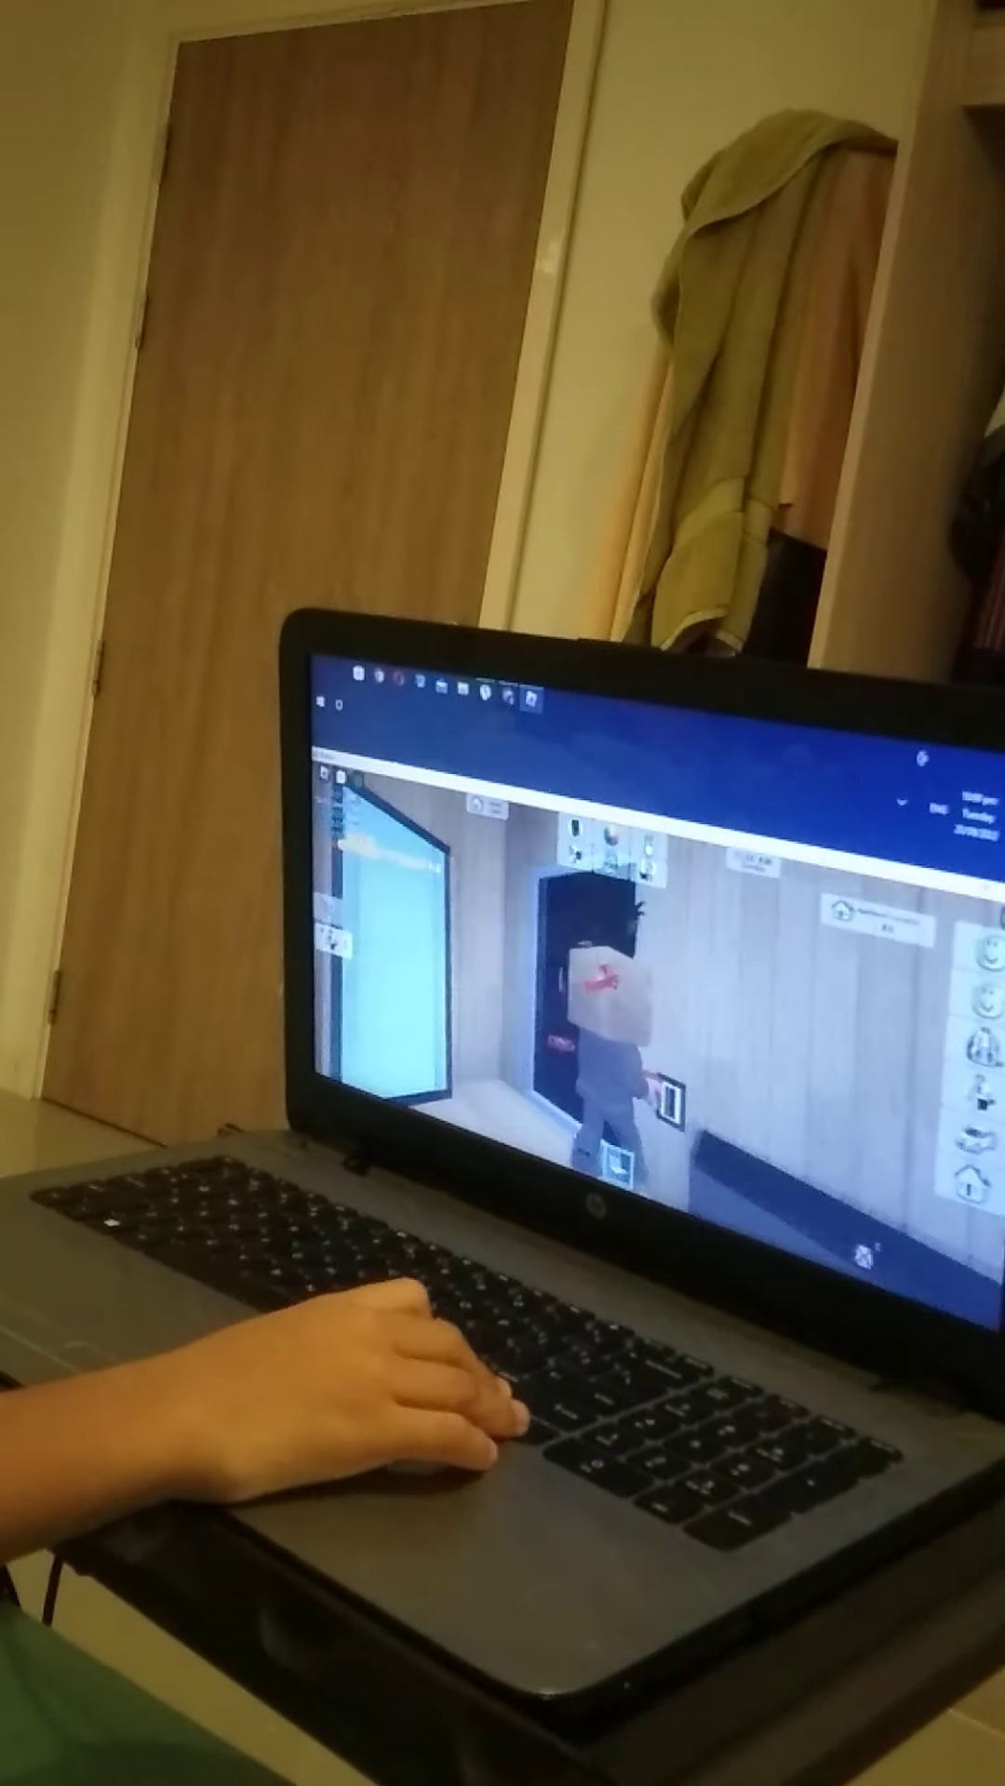
{"action": "key", "text": "w"}
{"action": "key", "text": "w"}
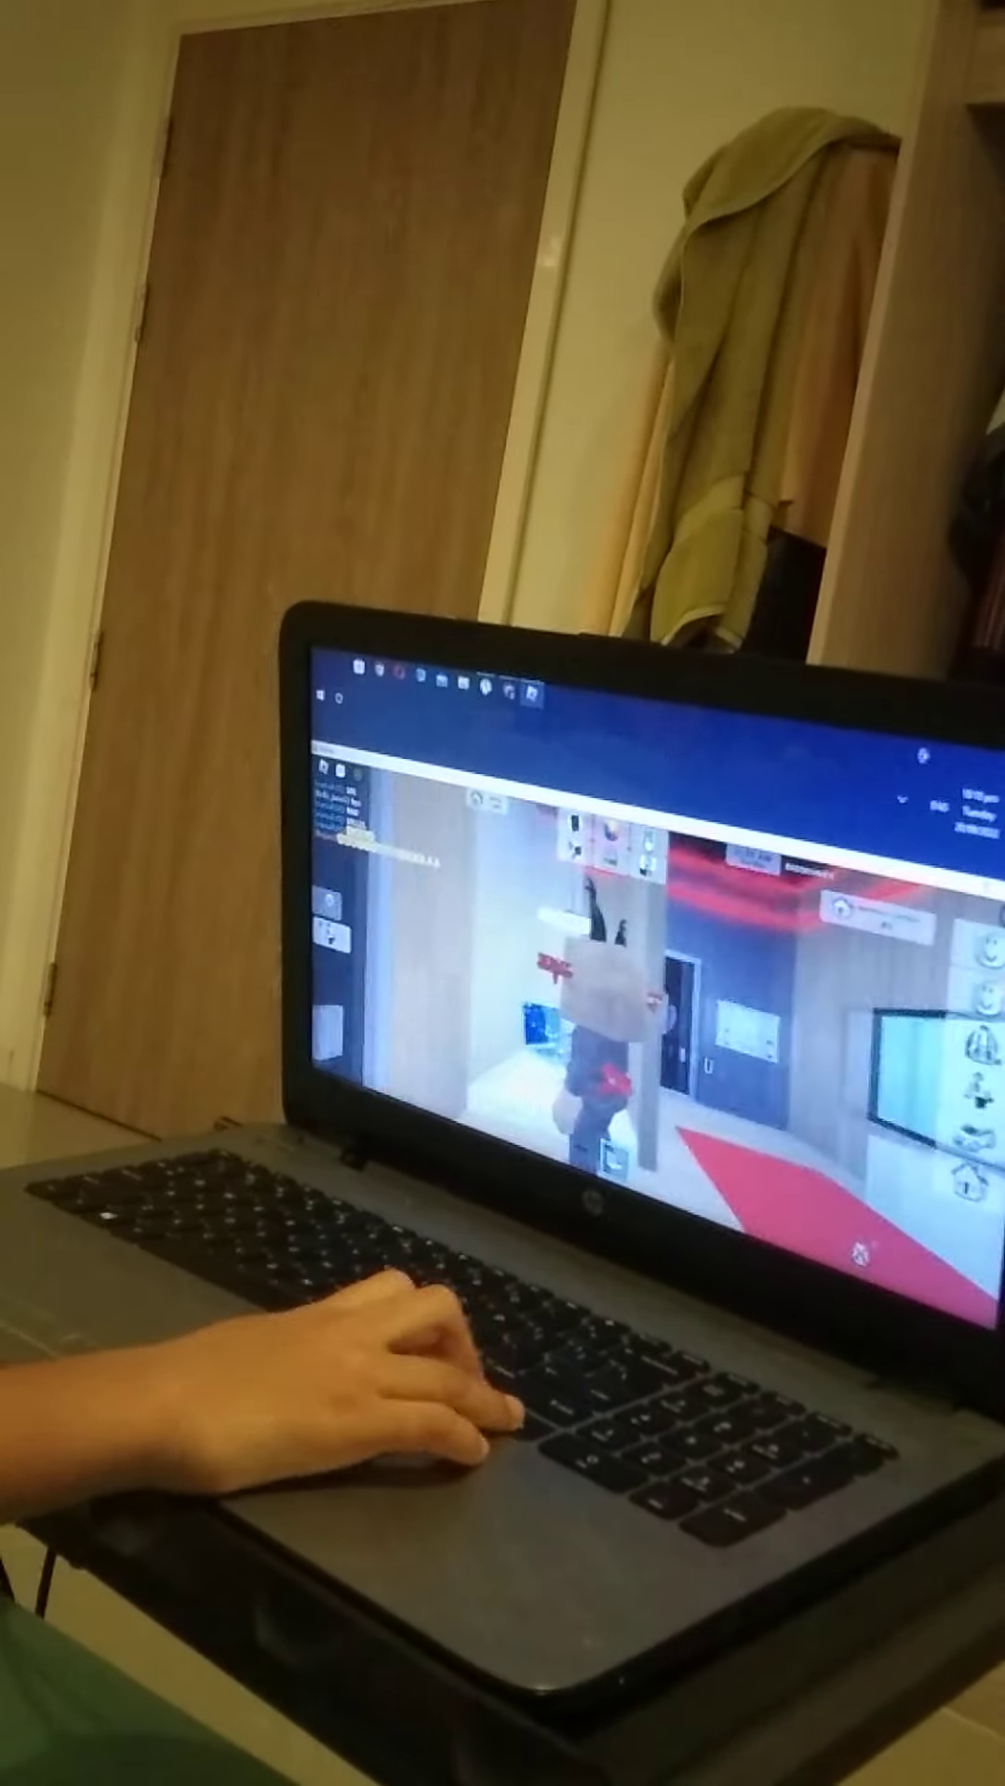
{"action": "key", "text": "w"}
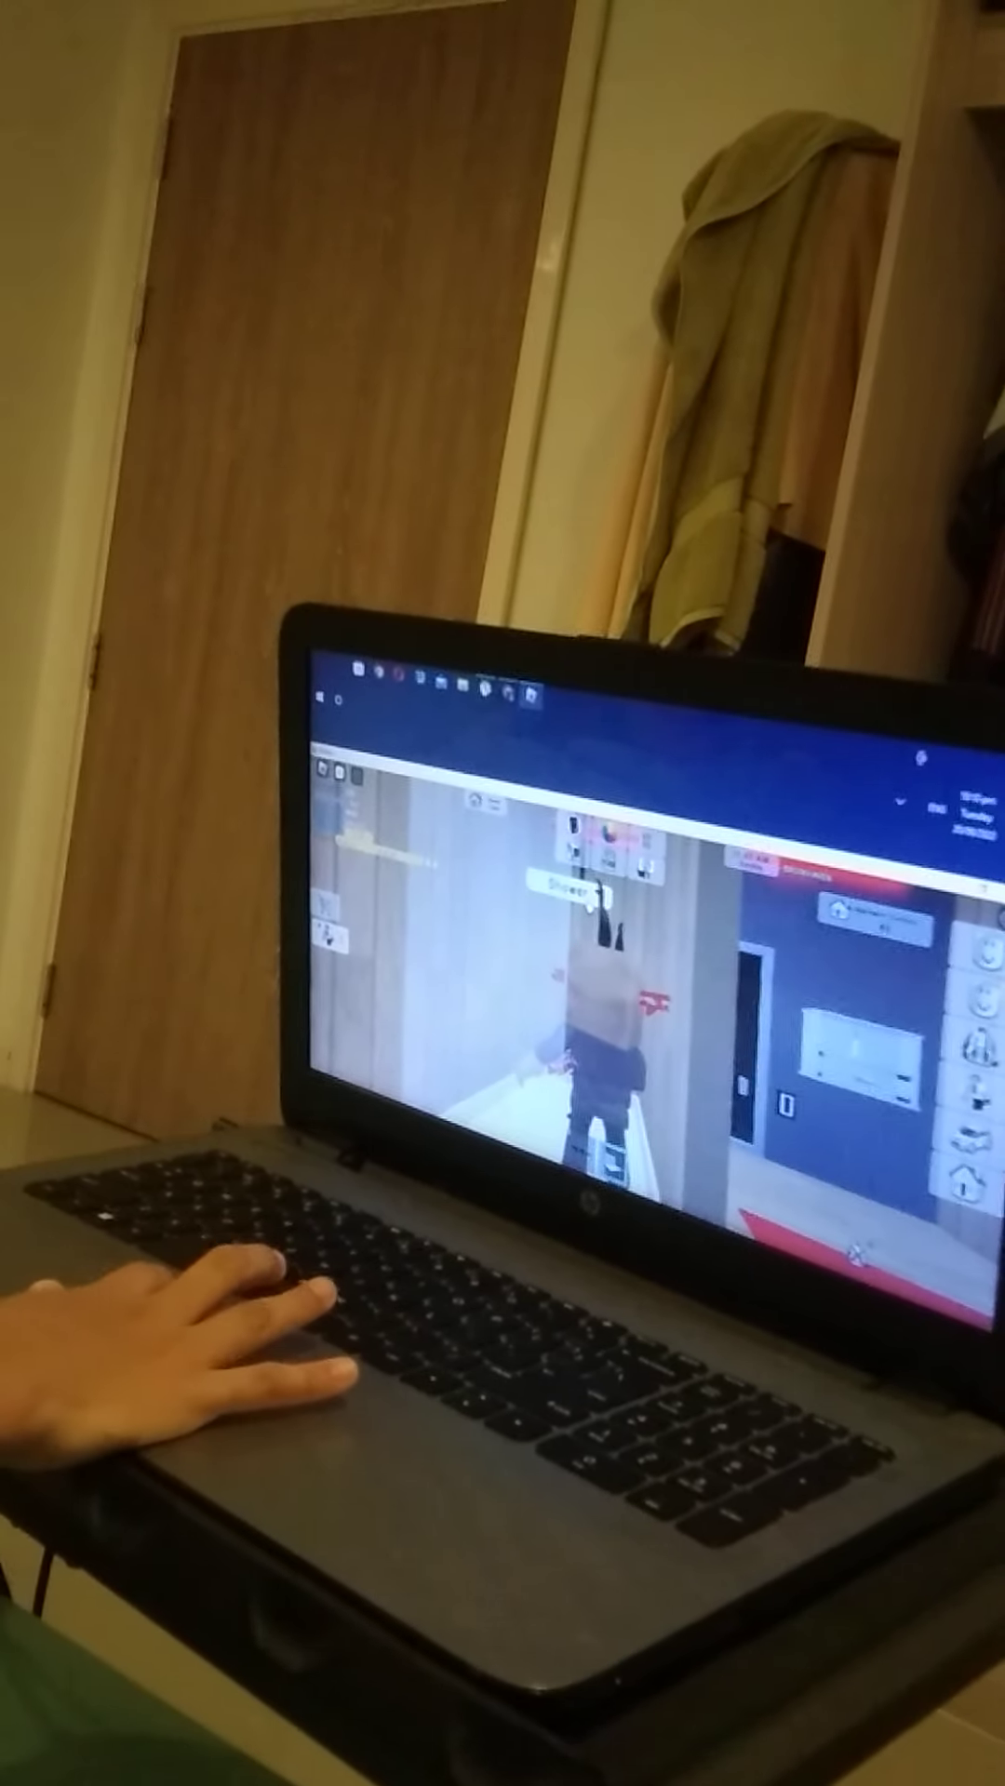
{"action": "key", "text": "w"}
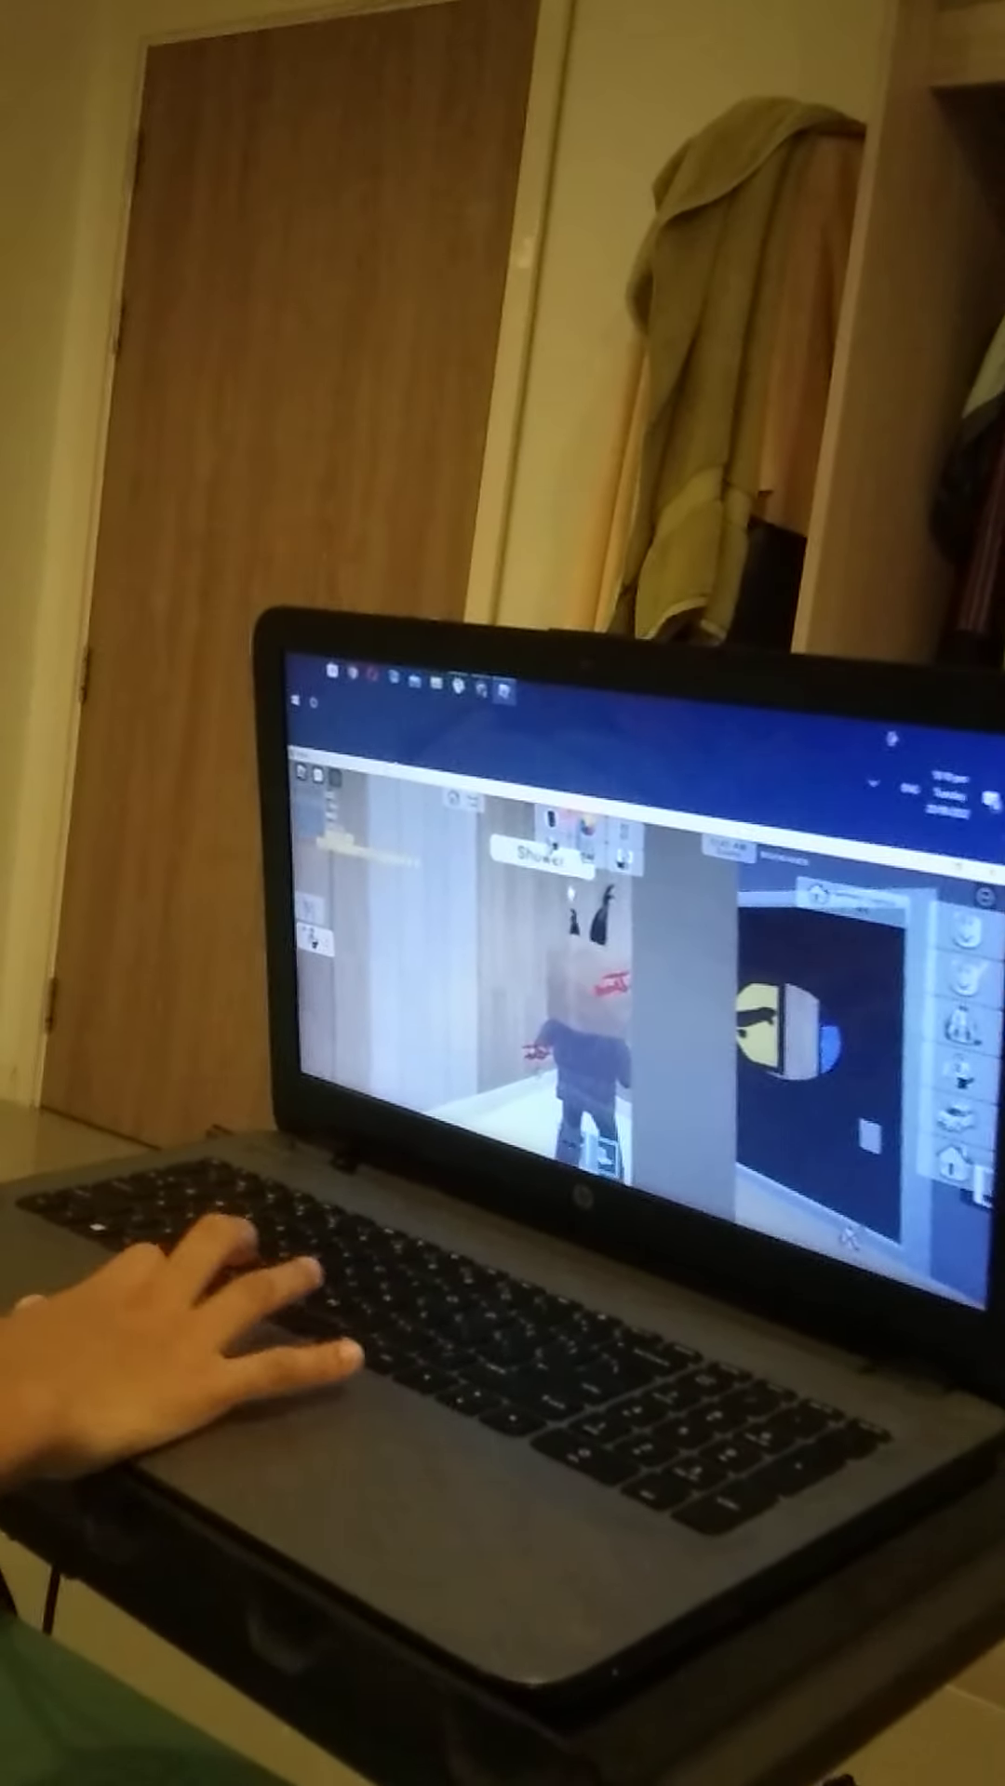
{"action": "key", "text": "w"}
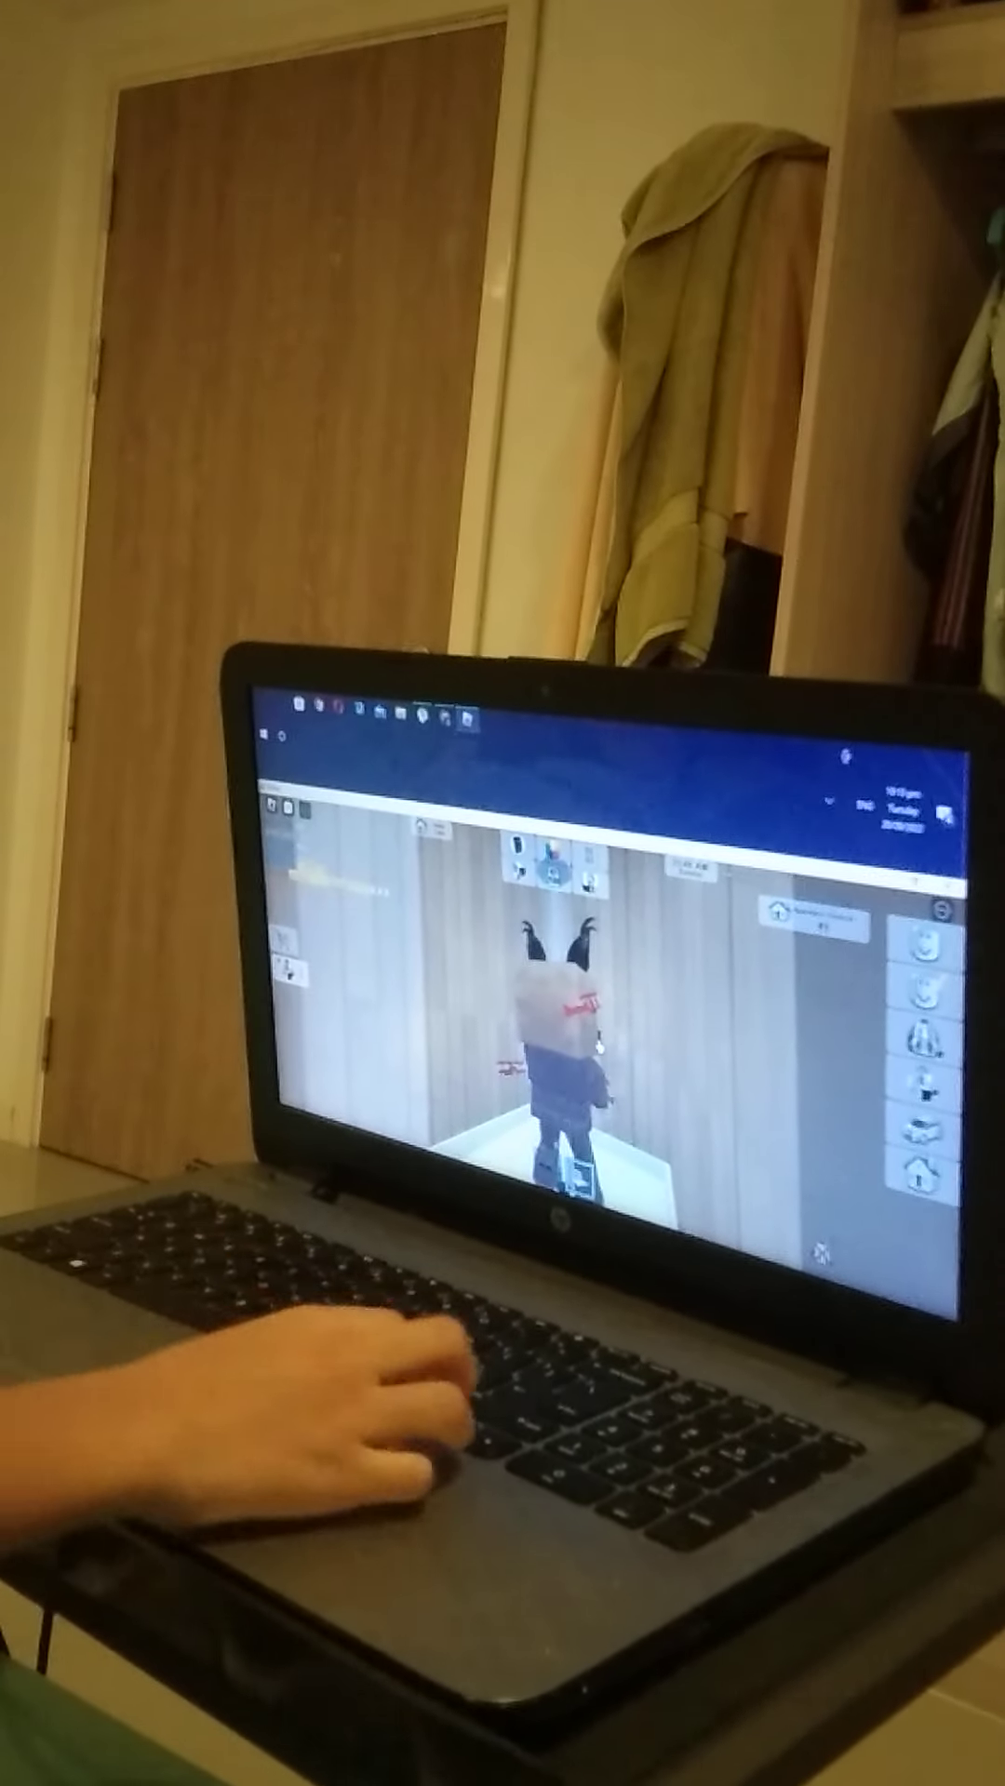
Switch to first-person view and approach the in-game laptop, stepping back and forth.
{"action": "key", "text": "w"}
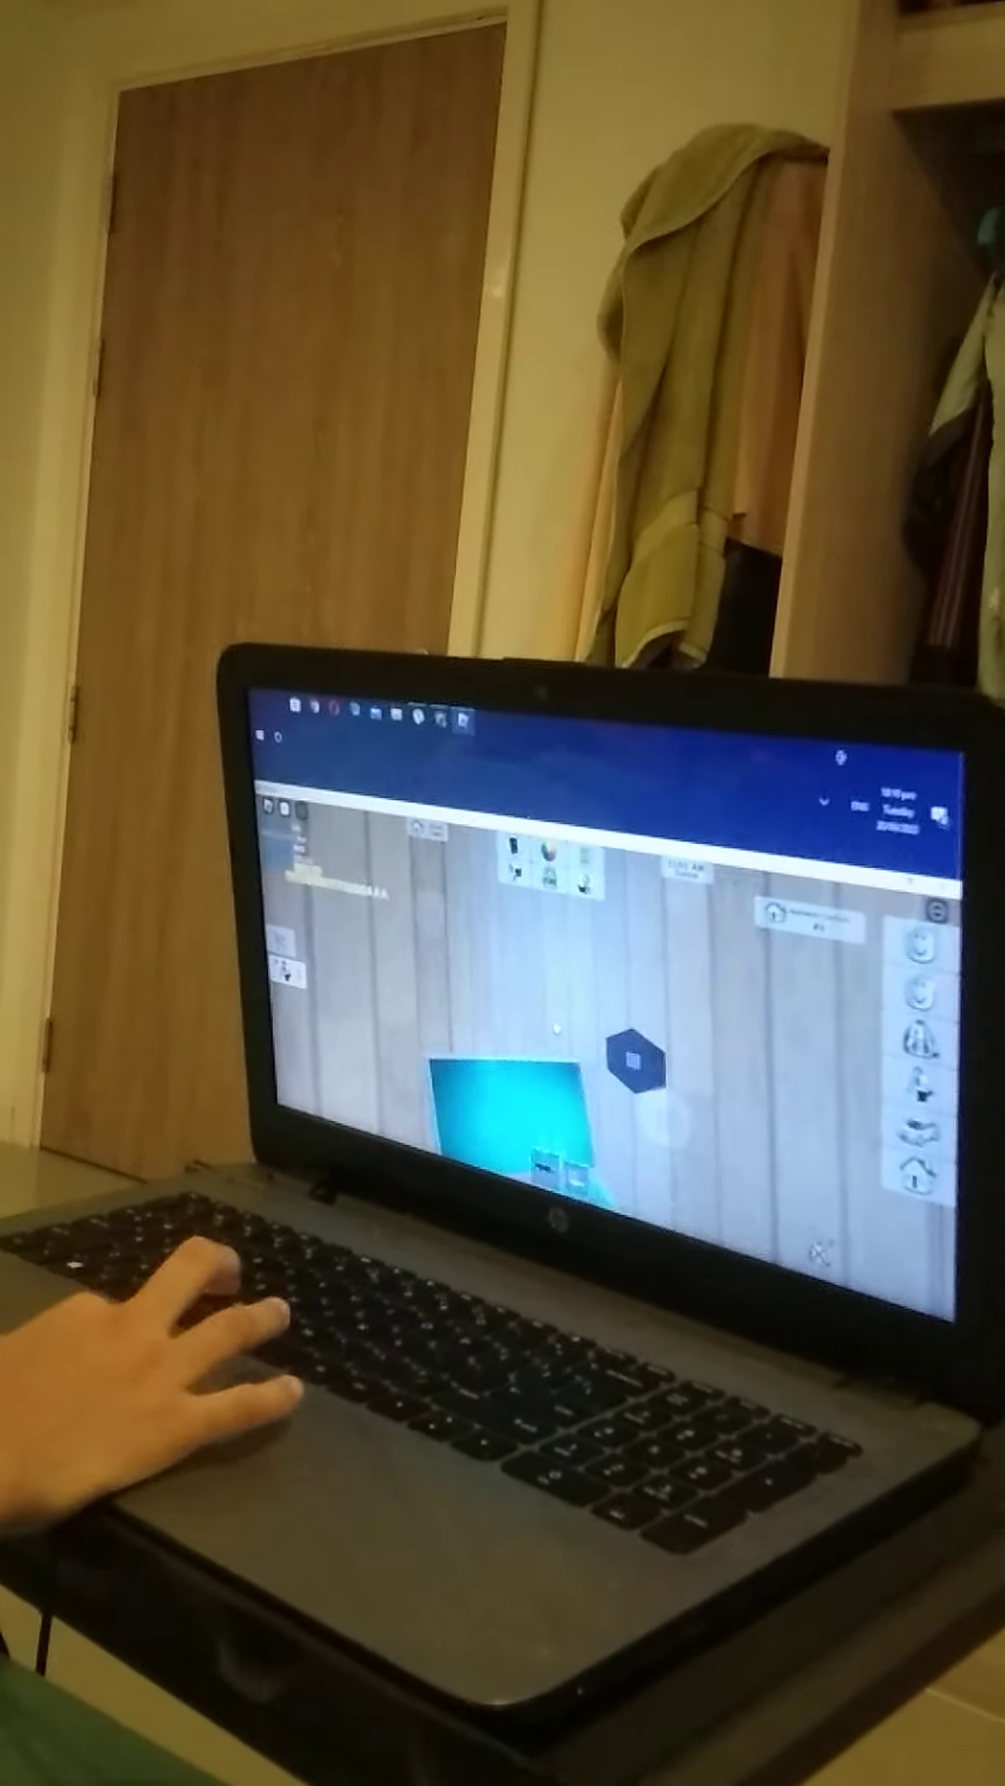
{"action": "key", "text": "w"}
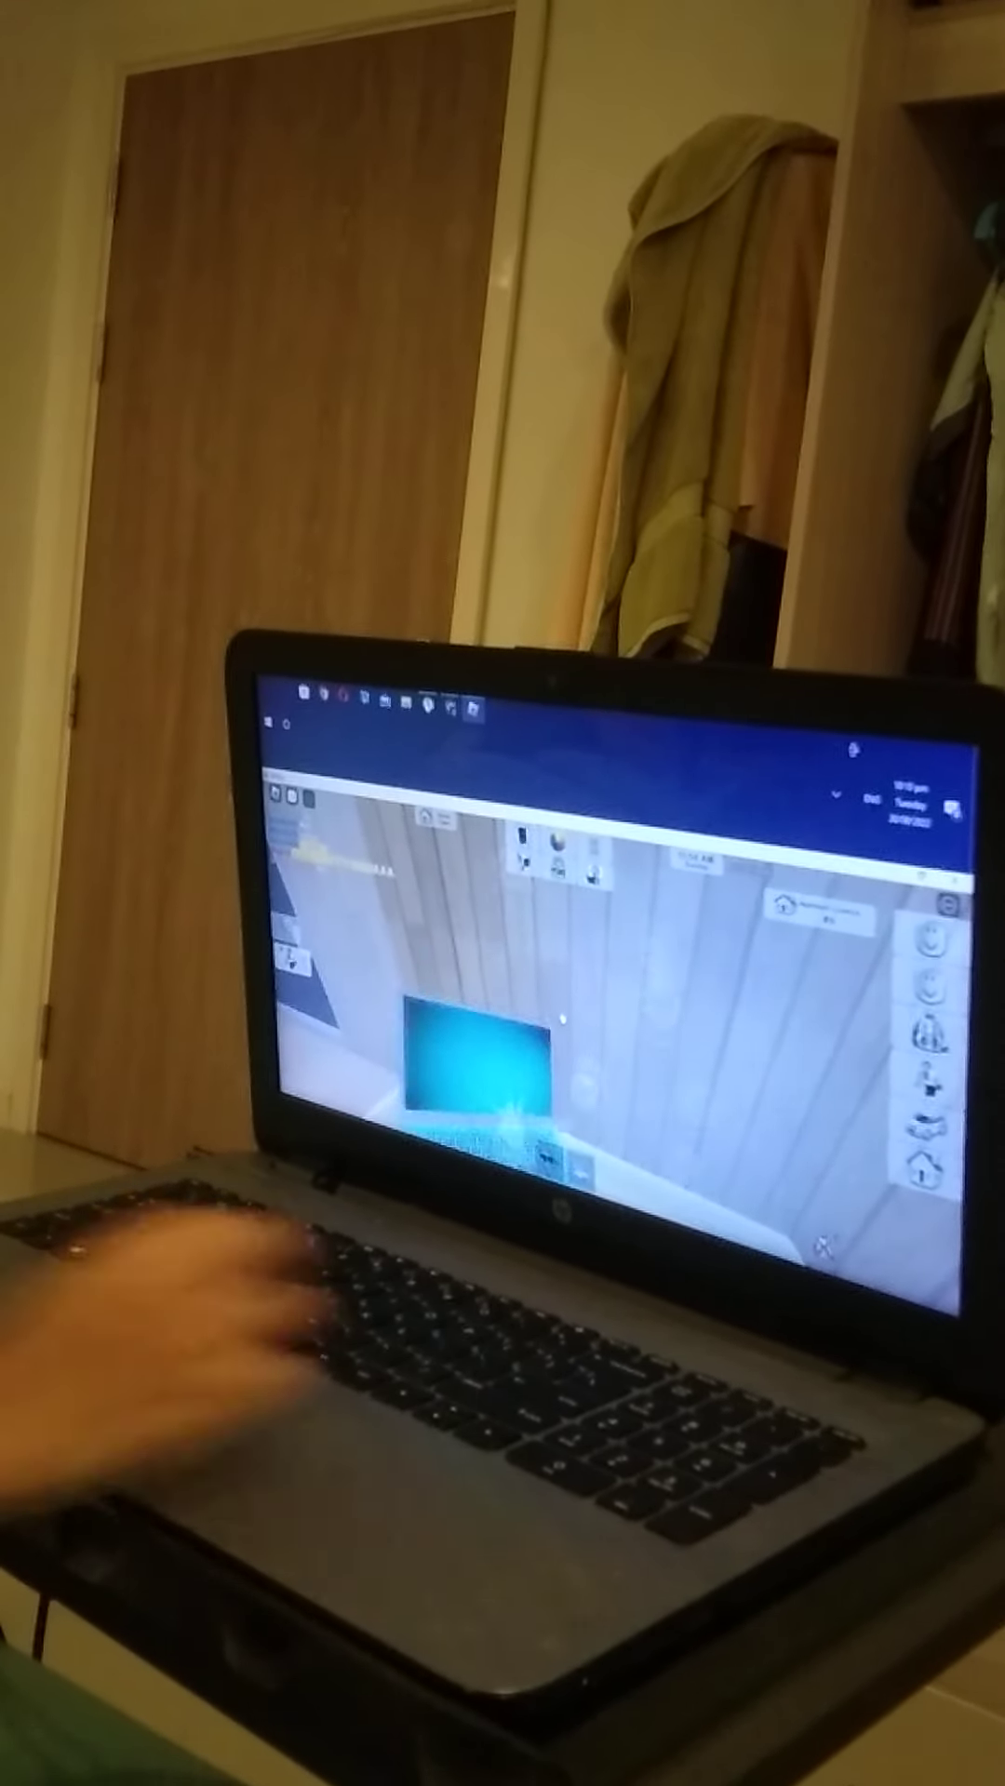
{"action": "key", "text": "s"}
{"action": "key", "text": "w"}
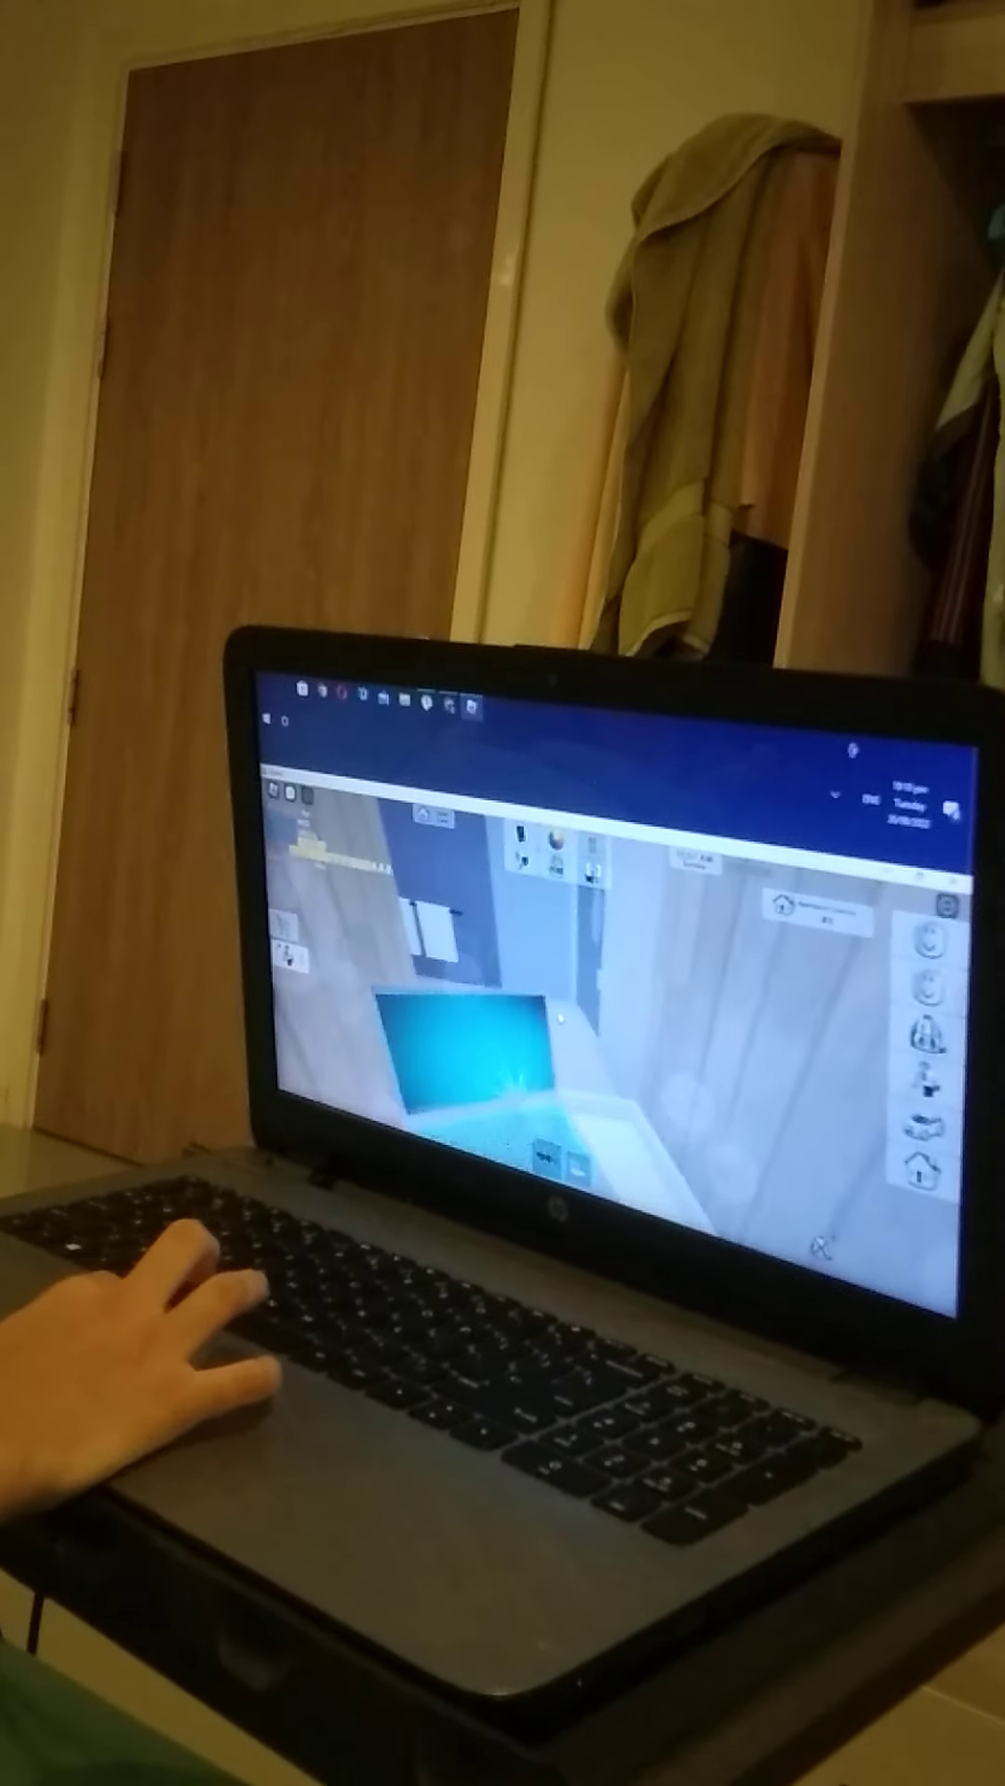
{"action": "key", "text": "s"}
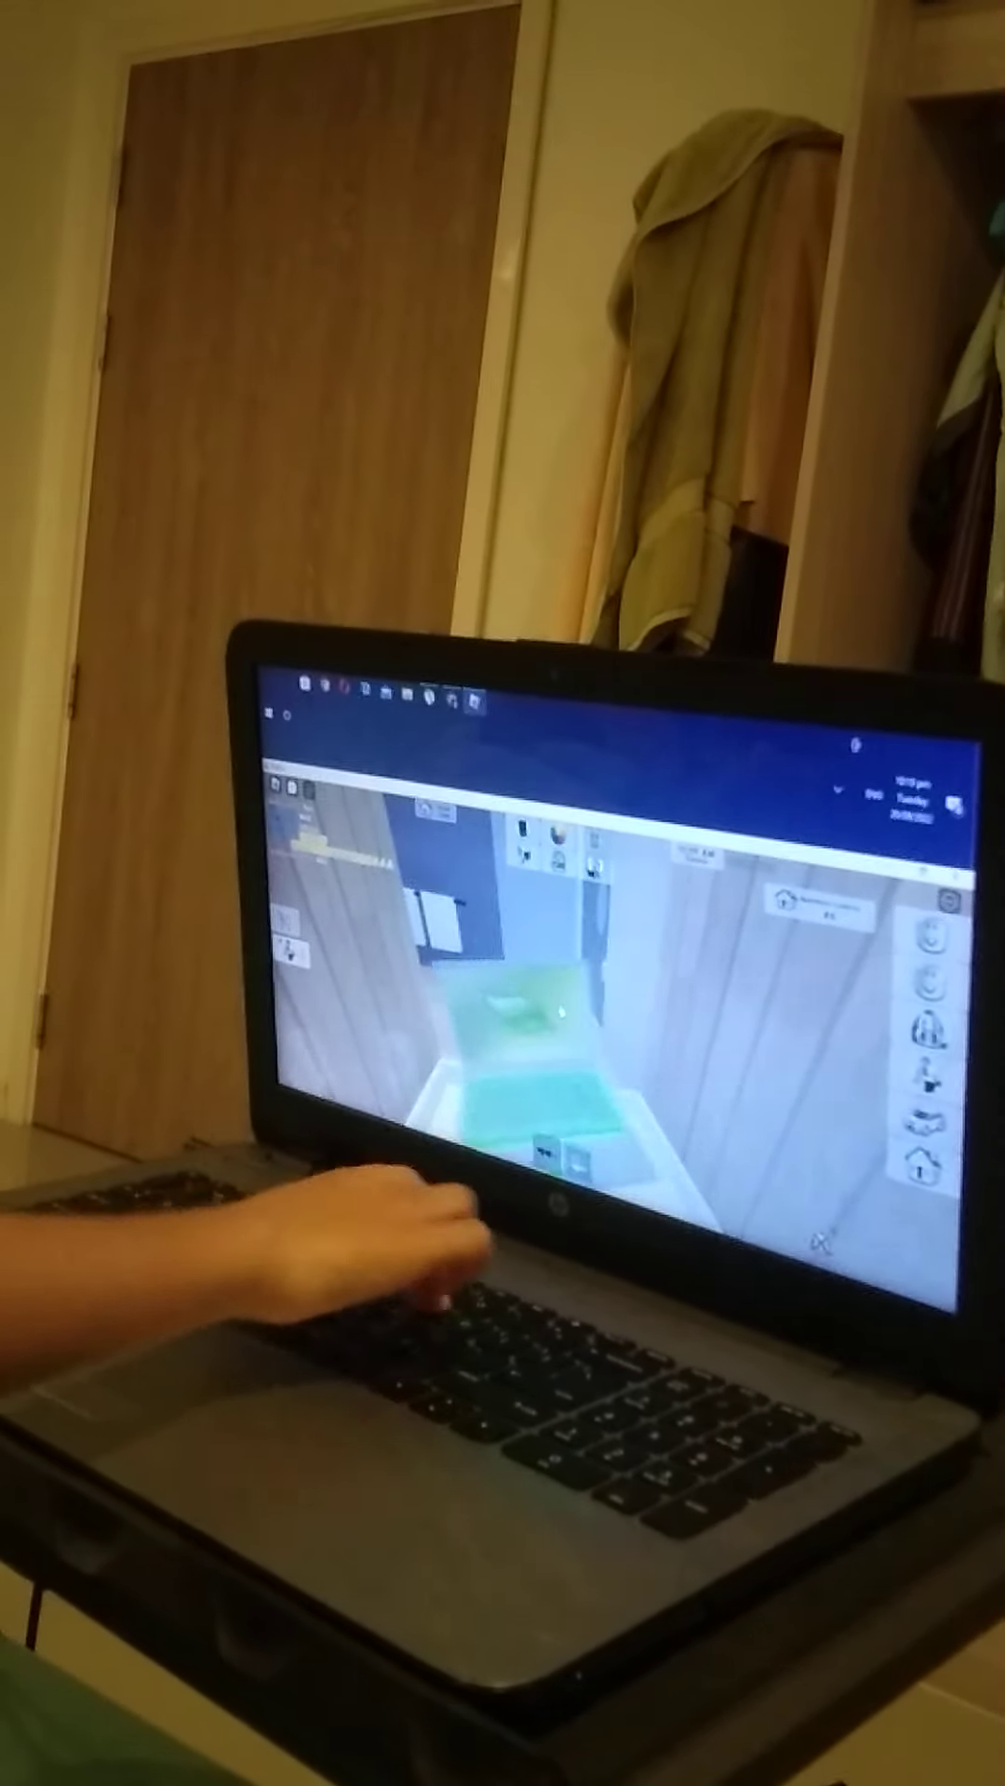
Turn around to view the cat avatar and face the room's doorway.
{"action": "key", "text": "w"}
{"action": "key", "text": "w"}
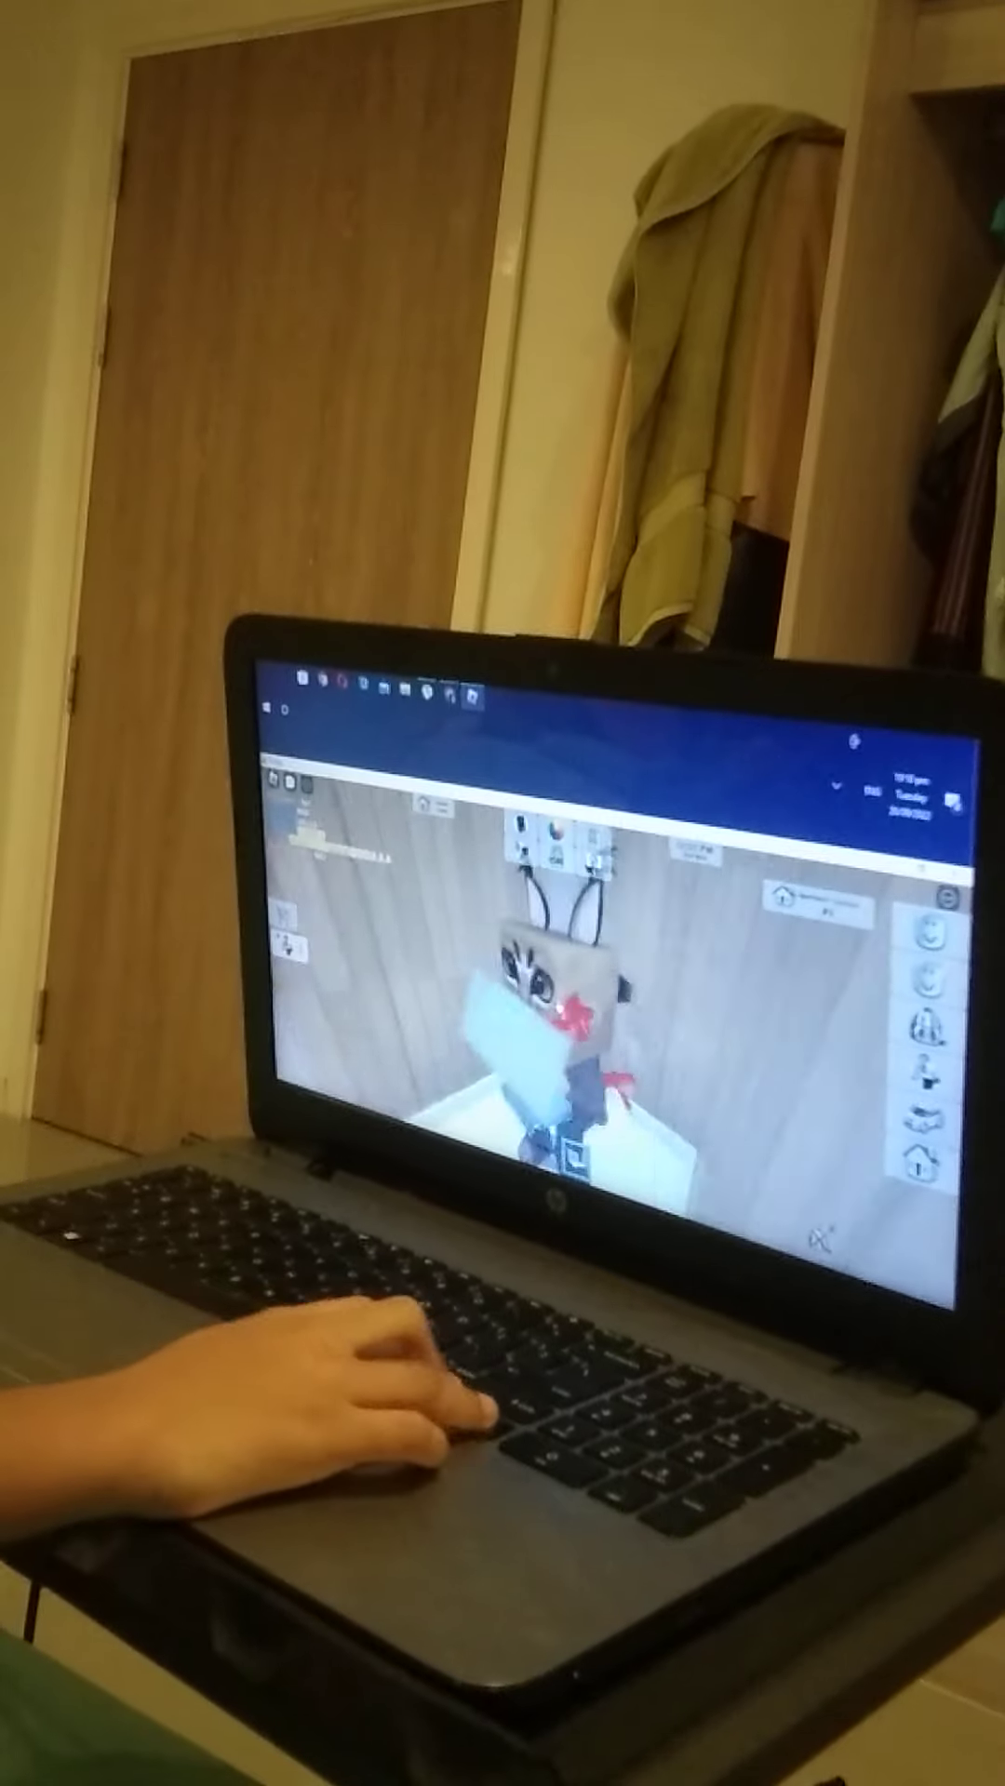
{"action": "key", "text": "w"}
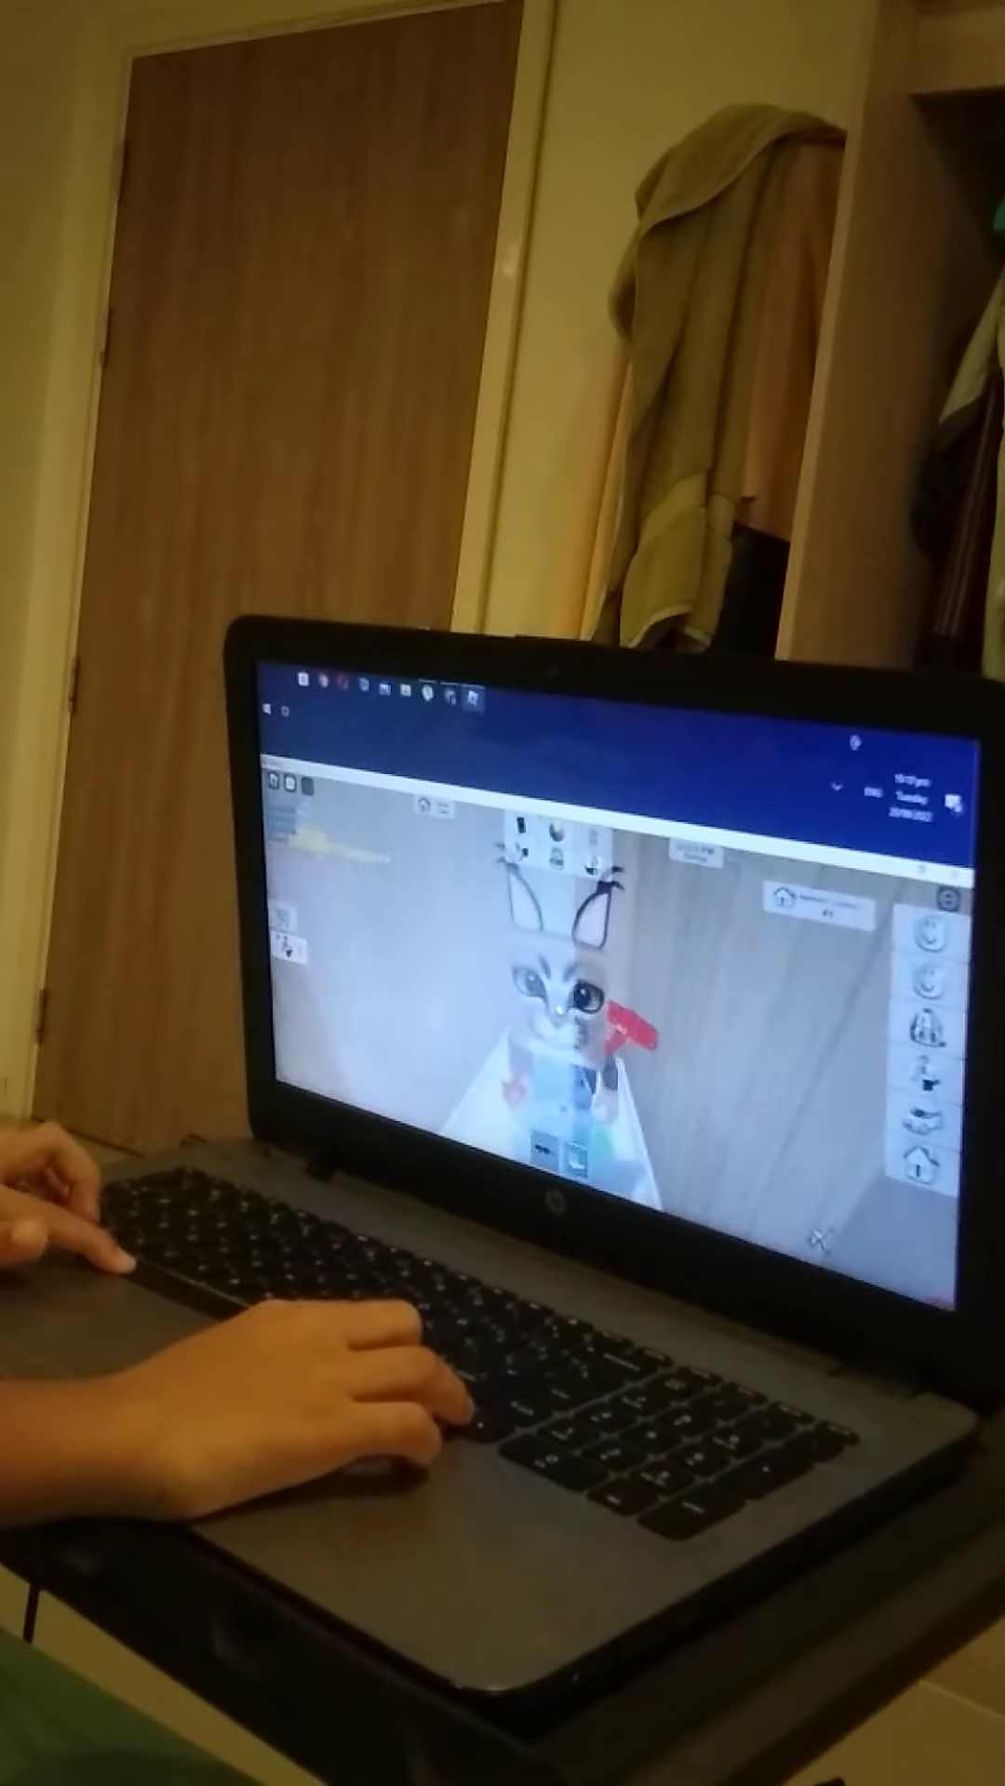
{"action": "key", "text": "w"}
{"action": "key", "text": "w"}
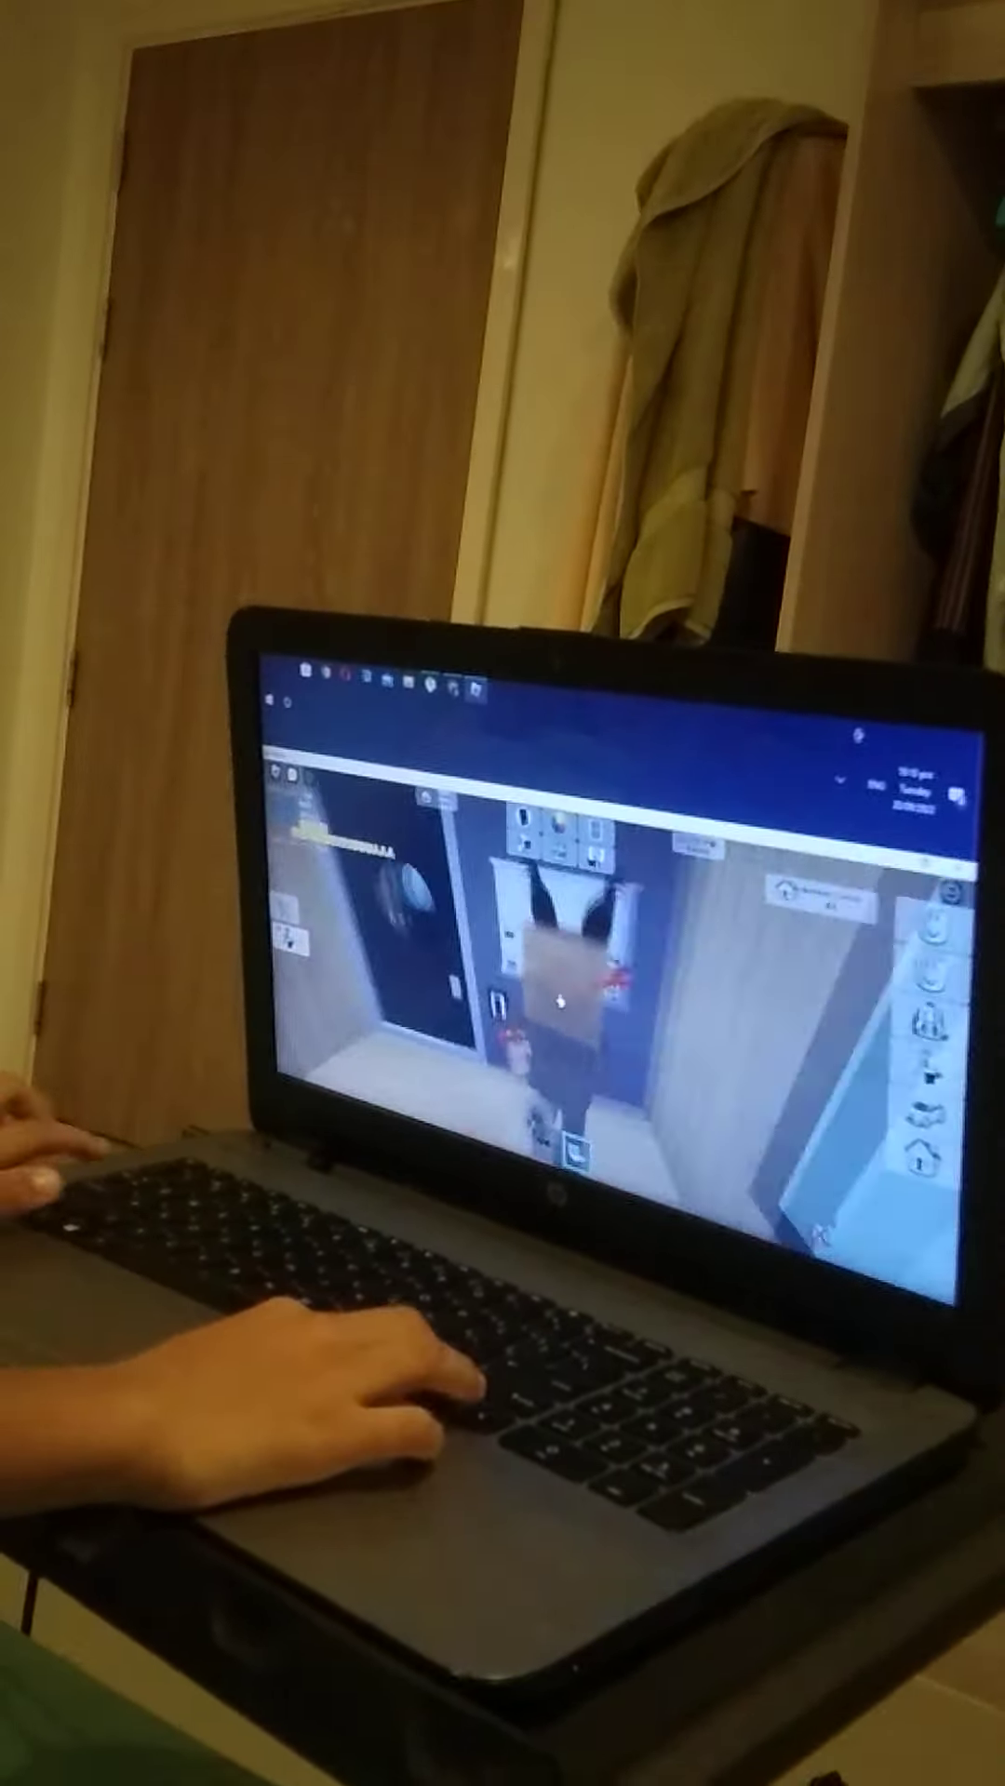
Walk out the doorway and down the hallway into another room.
{"action": "key", "text": "w"}
{"action": "key", "text": "w"}
{"action": "key", "text": "w"}
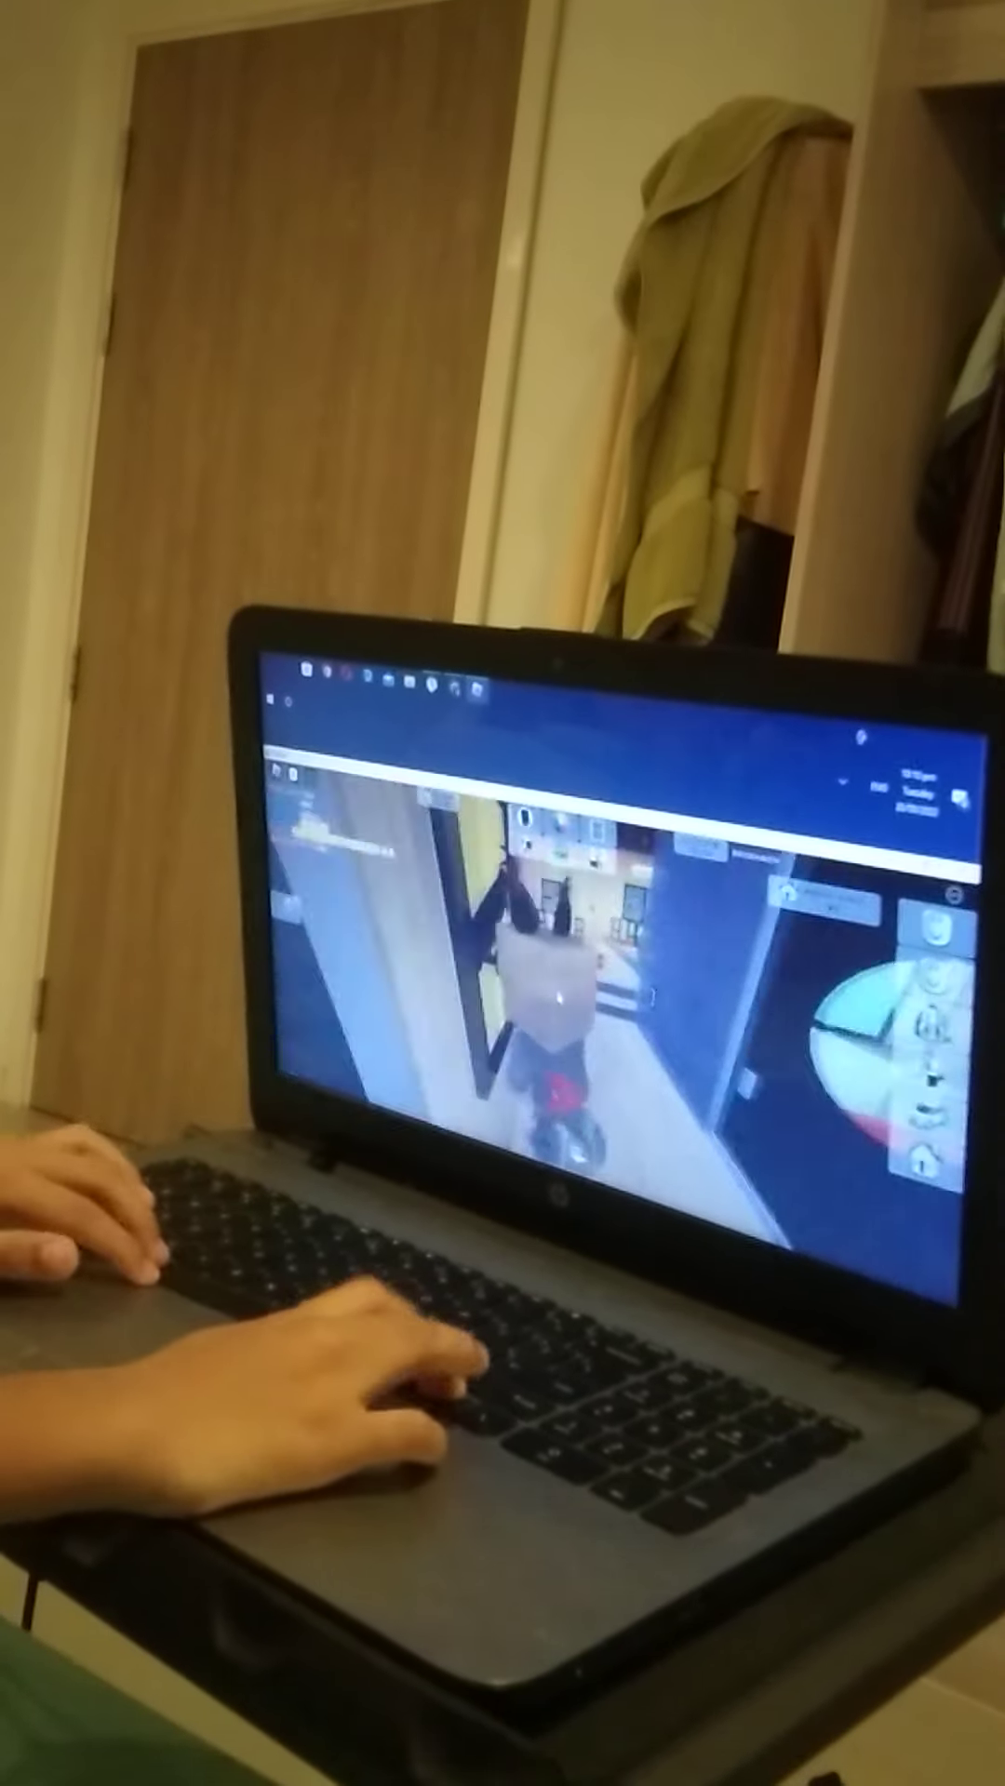
{"action": "key", "text": "w"}
{"action": "key", "text": "w"}
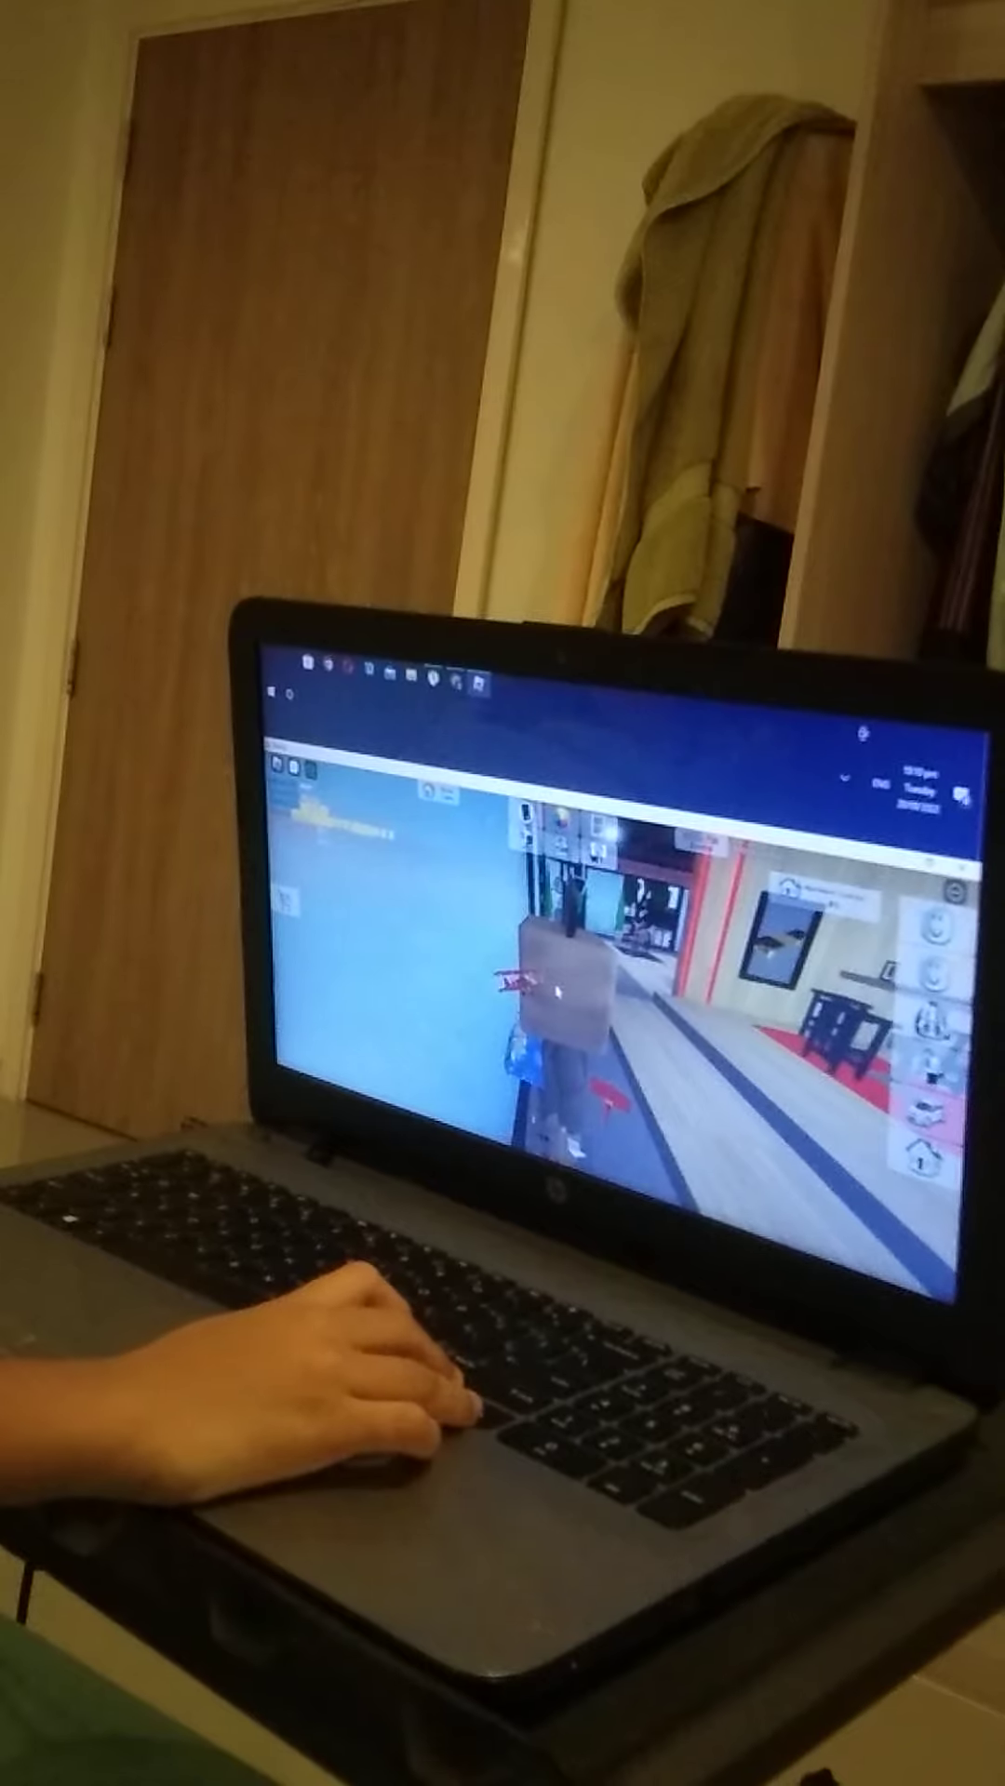
{"action": "key", "text": "w"}
{"action": "key", "text": "w"}
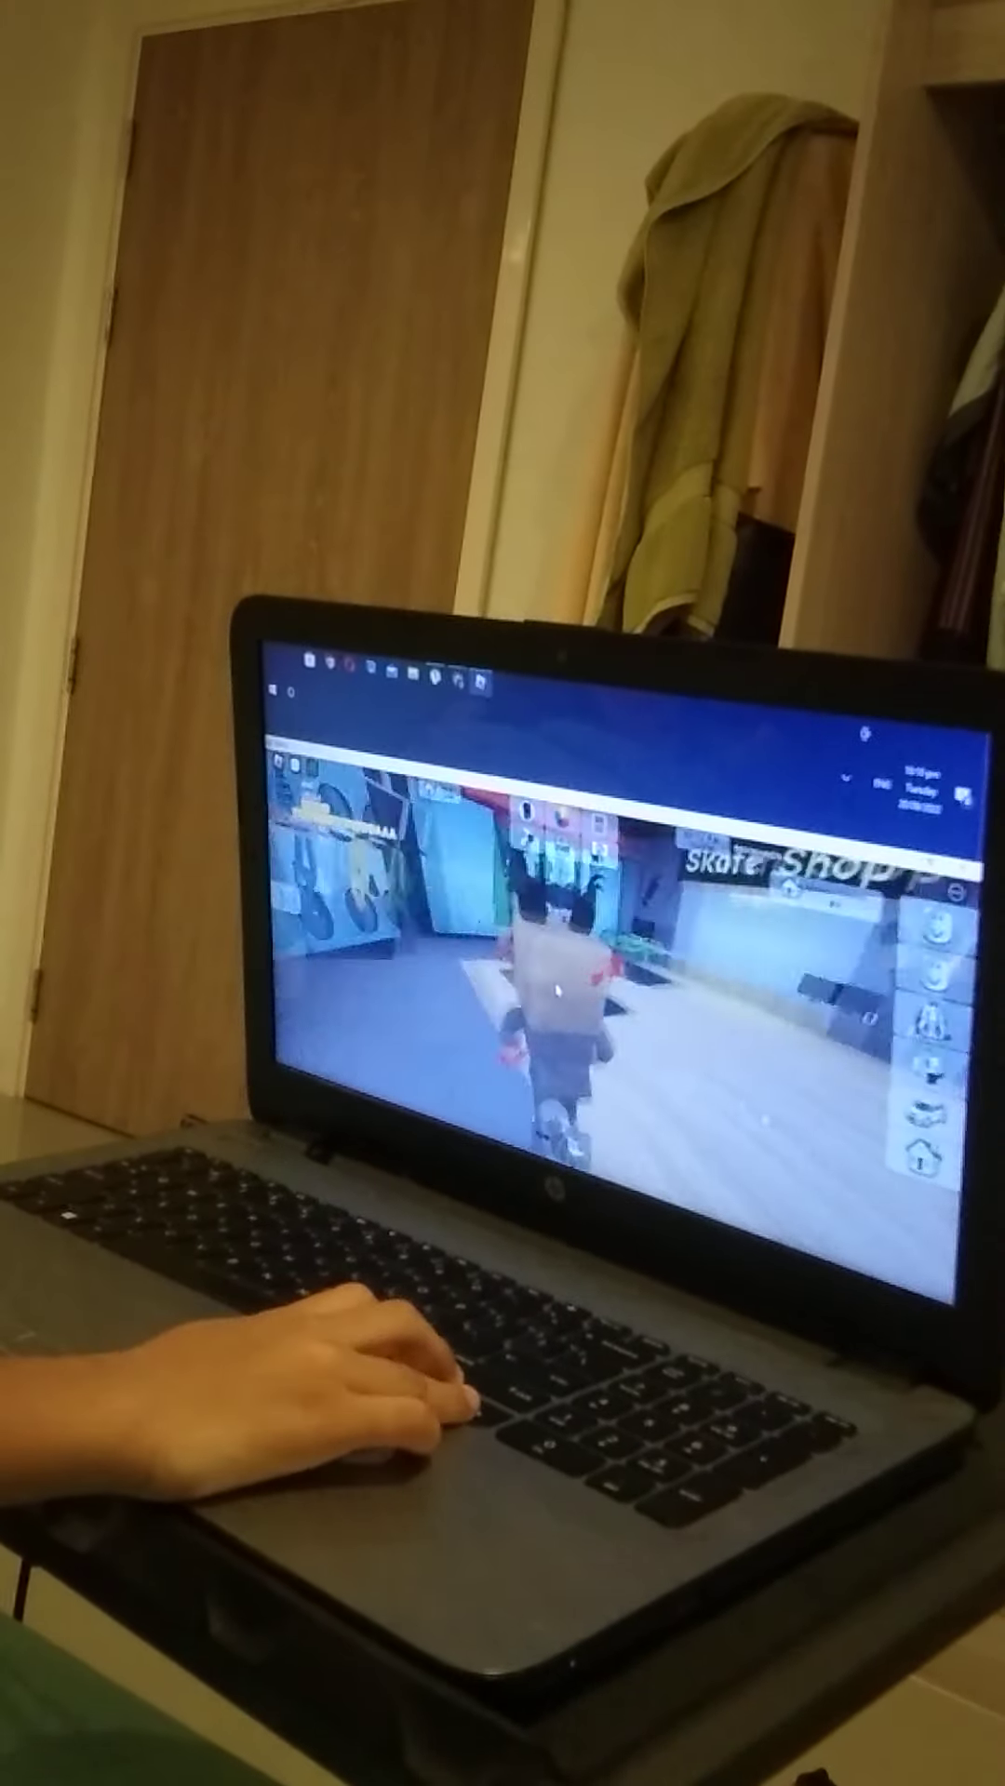
{"action": "key", "text": "w"}
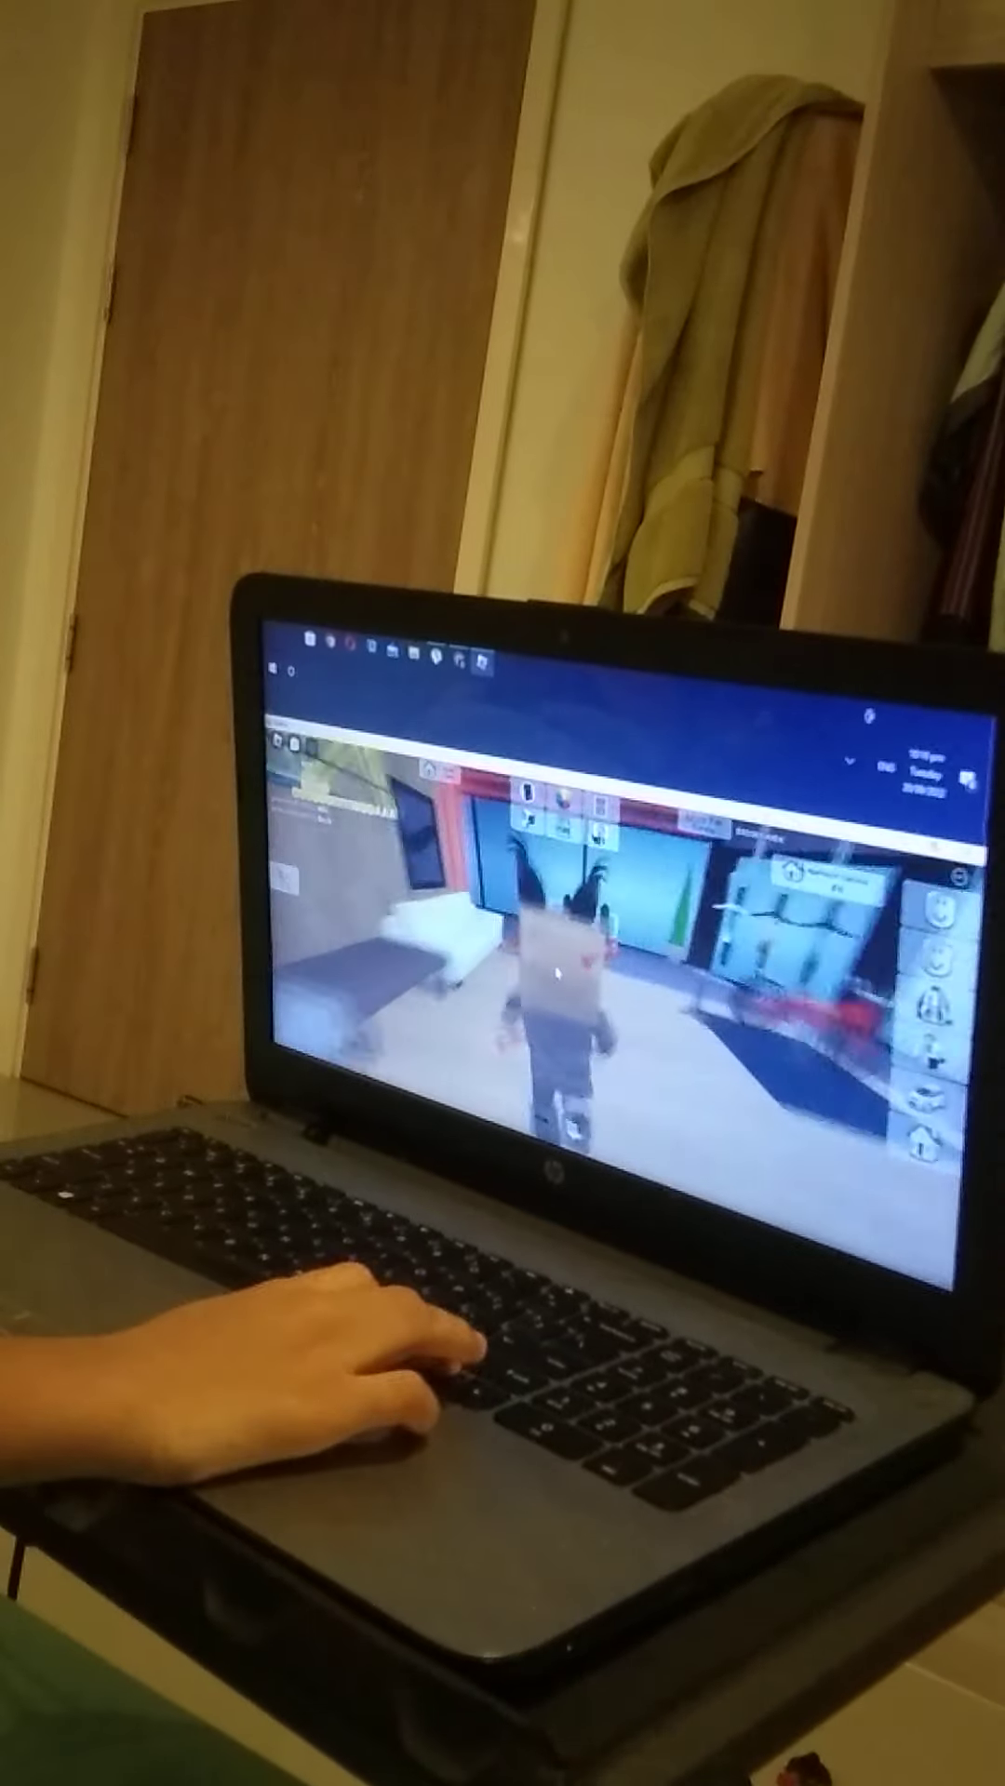
{"action": "key", "text": "w"}
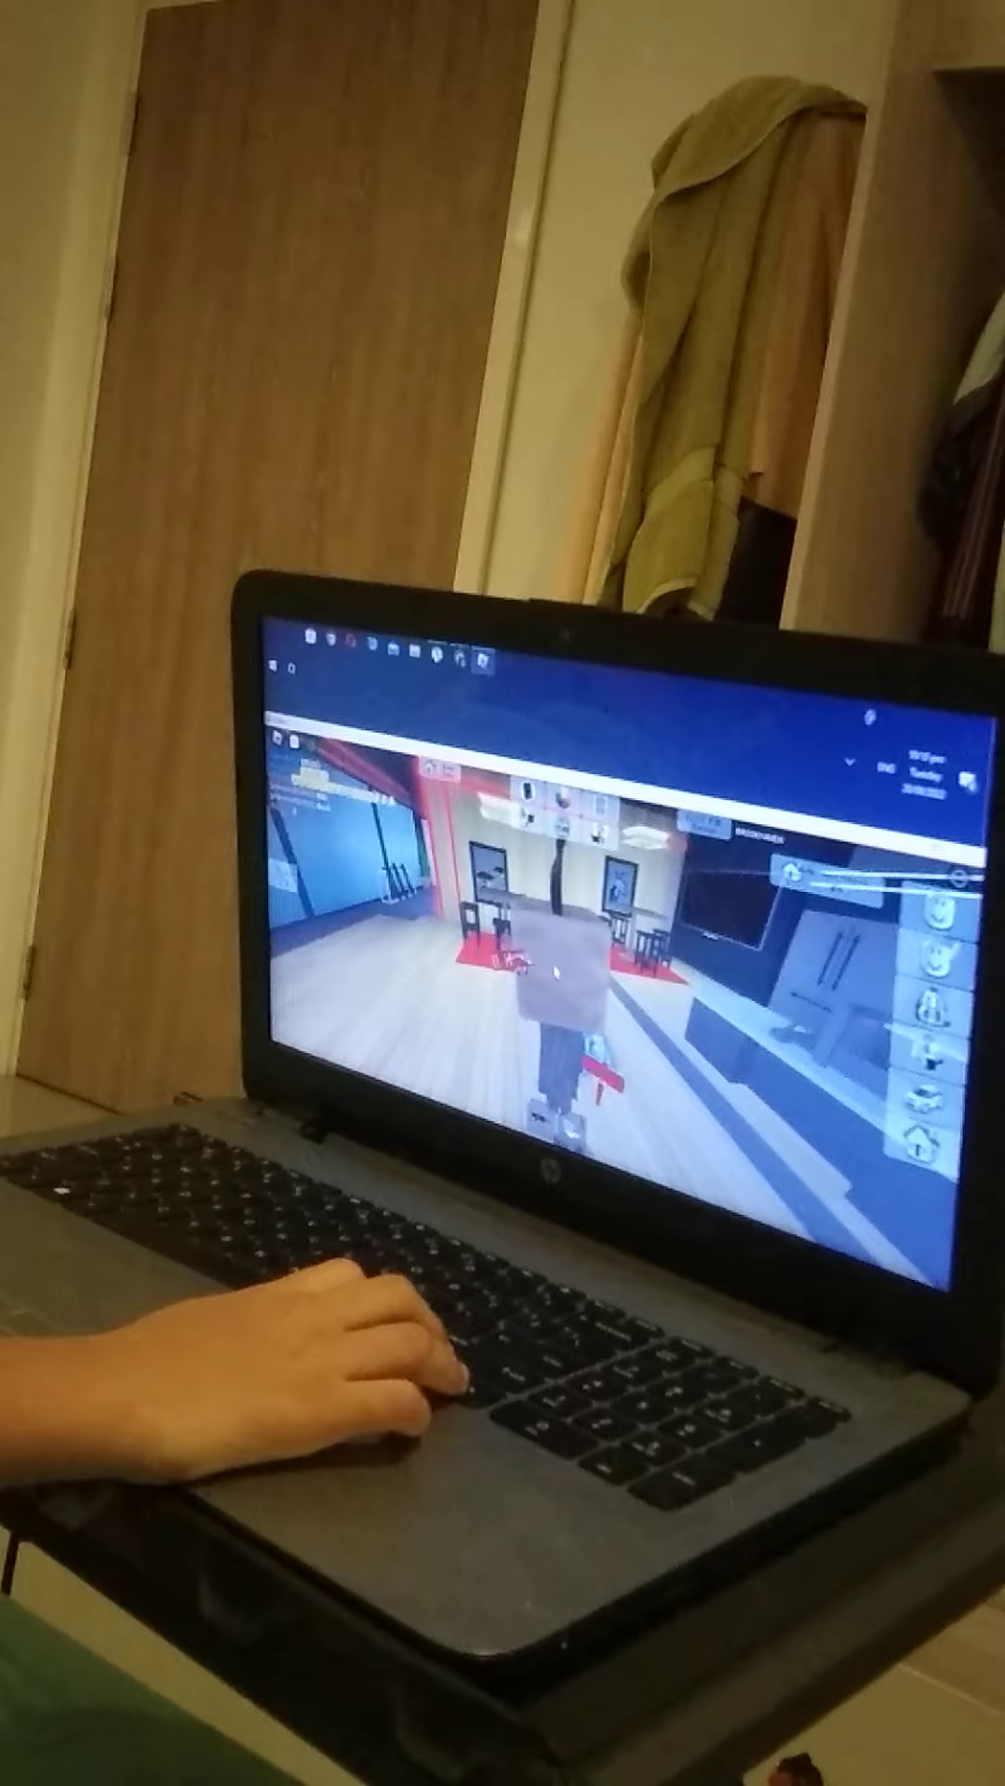
{"action": "key", "text": "w"}
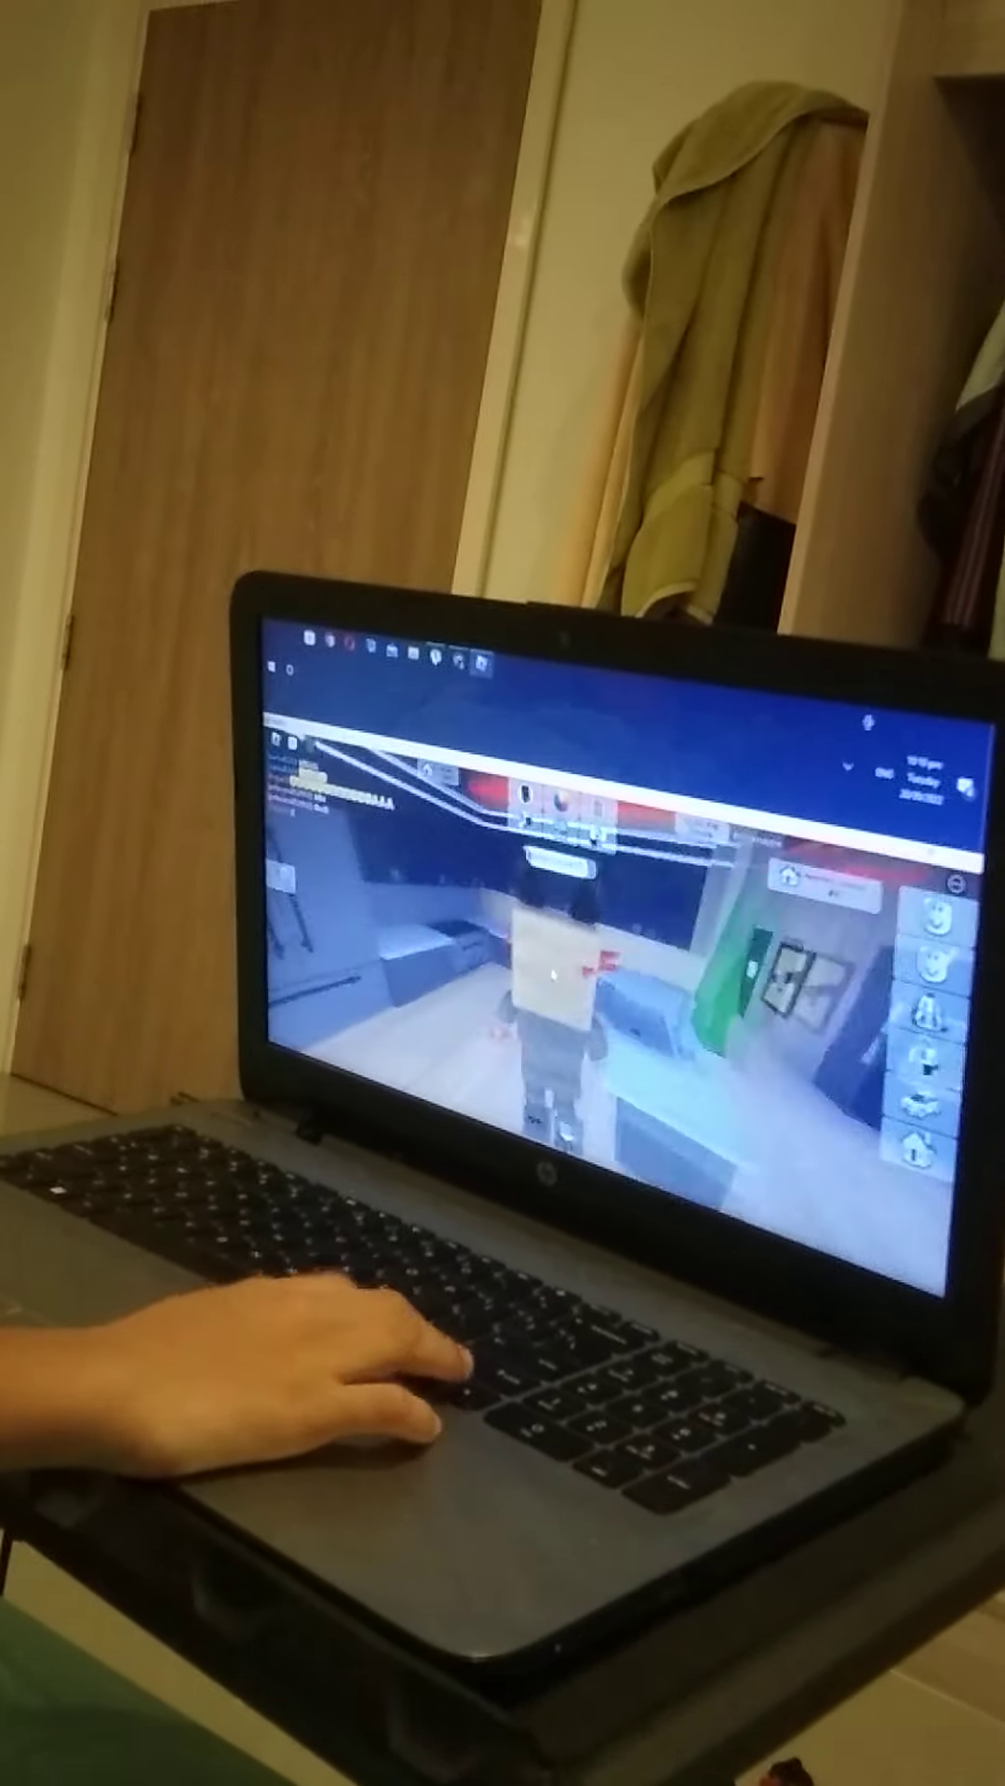
Cross the room toward the bike picture and bring up the House Color picker.
{"action": "key", "text": "w"}
{"action": "key", "text": "w"}
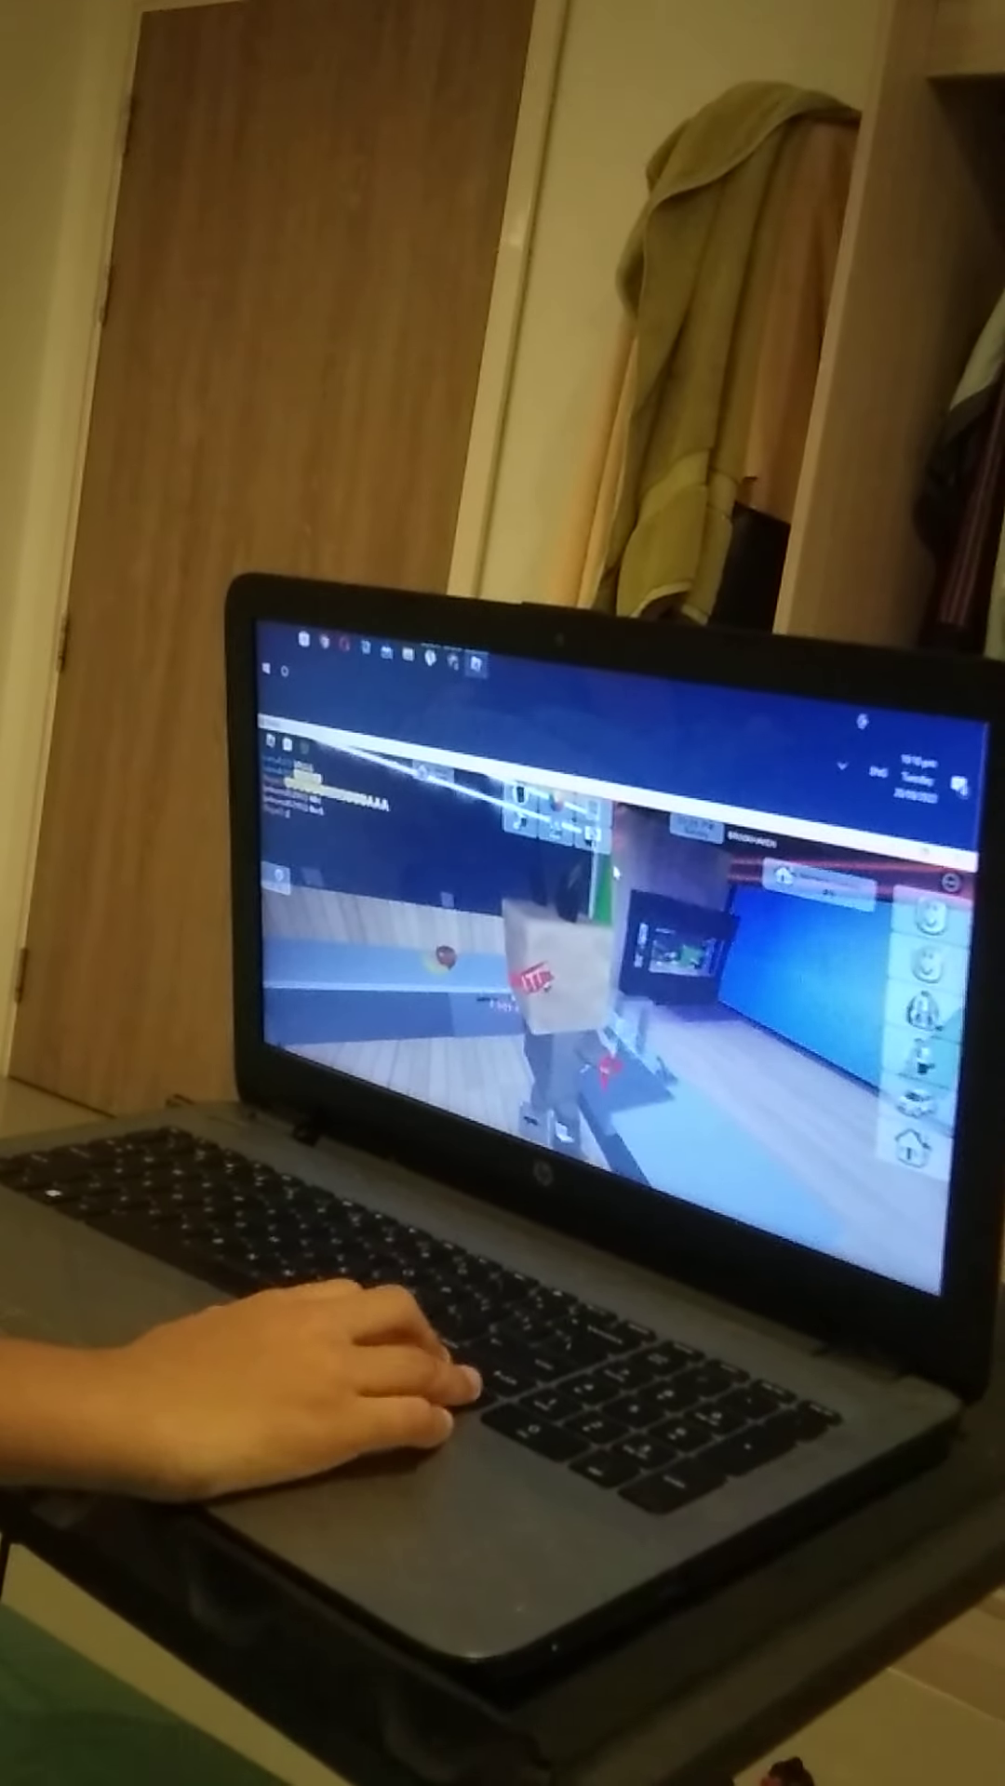
{"action": "key", "text": "w"}
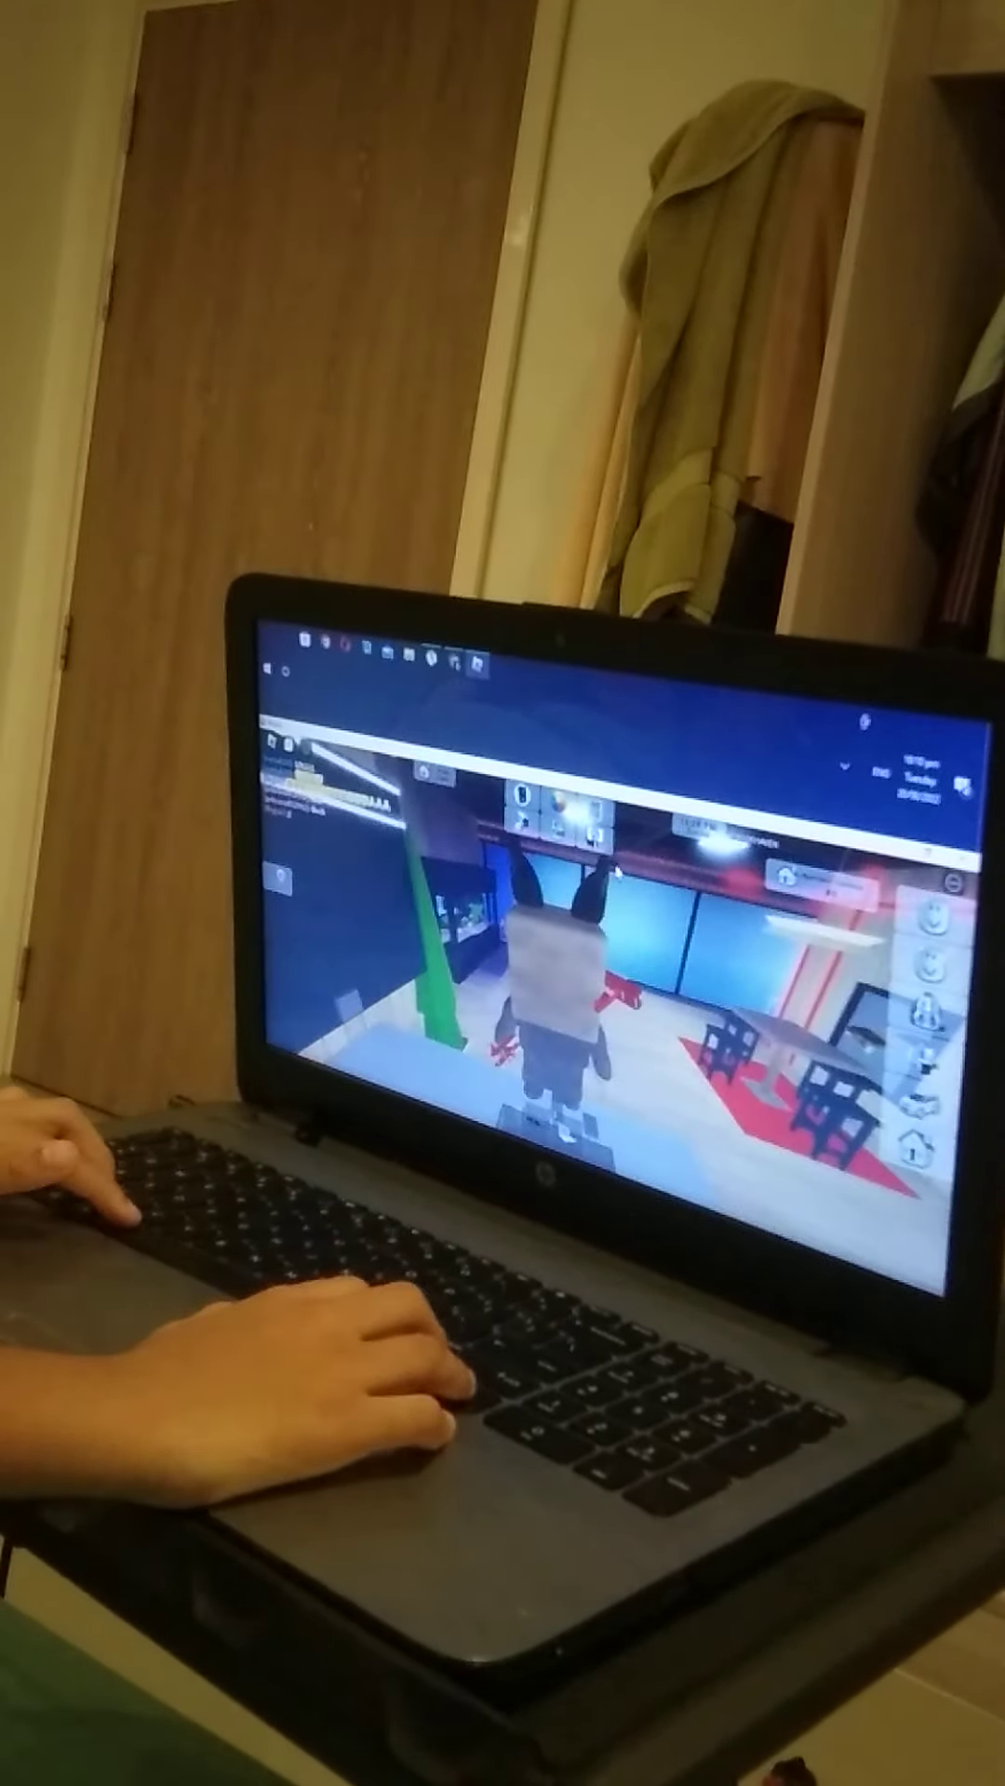
{"action": "key", "text": "w"}
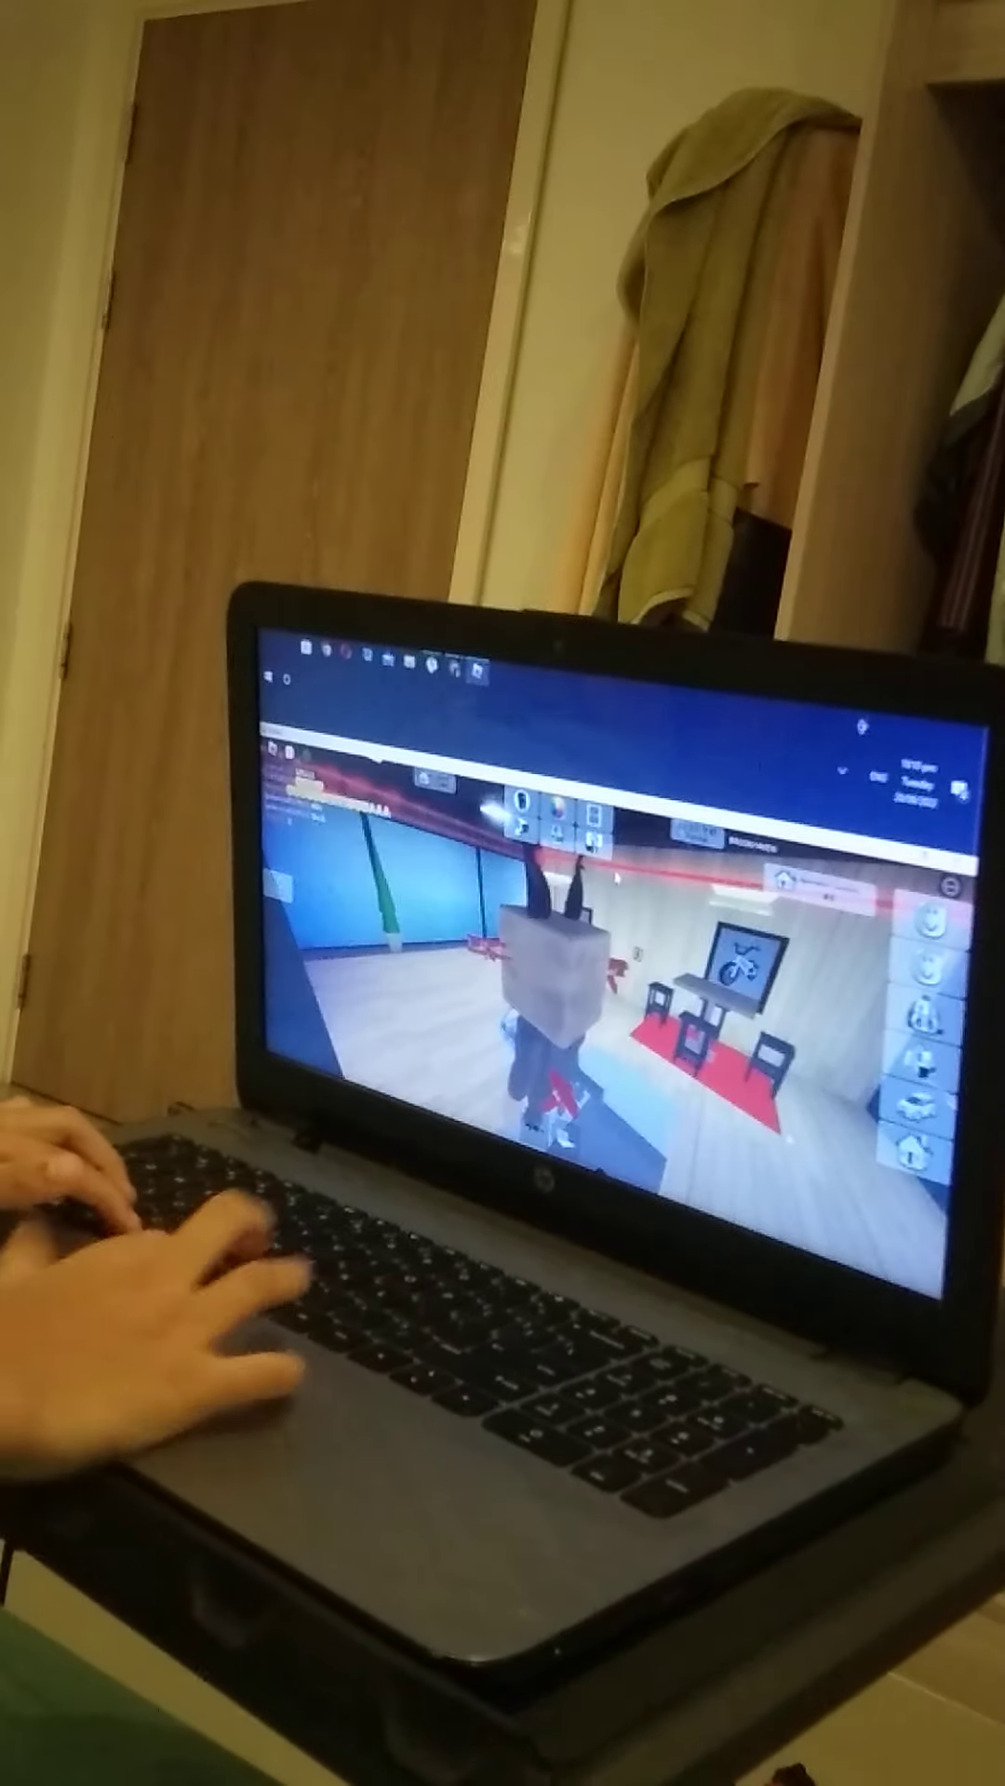
{"action": "key", "text": "e"}
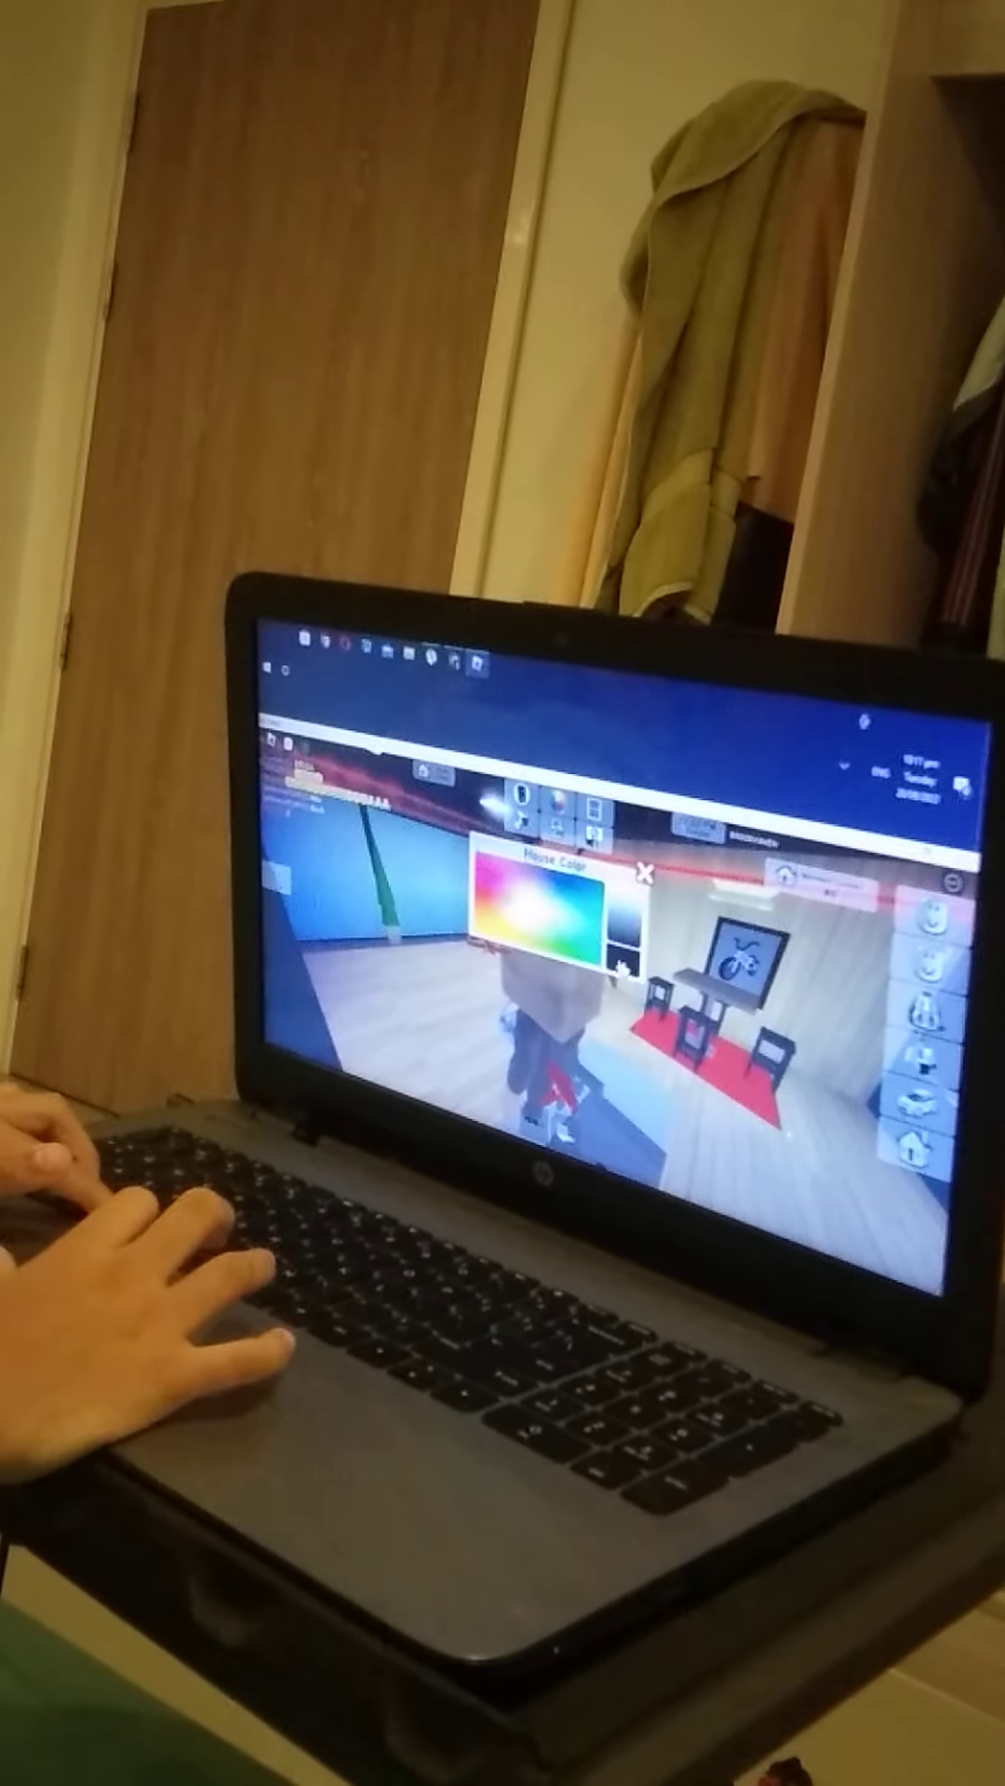
Give the carpet and furniture a dark colour, close the picker, and move through the room.
{"action": "key", "text": "e"}
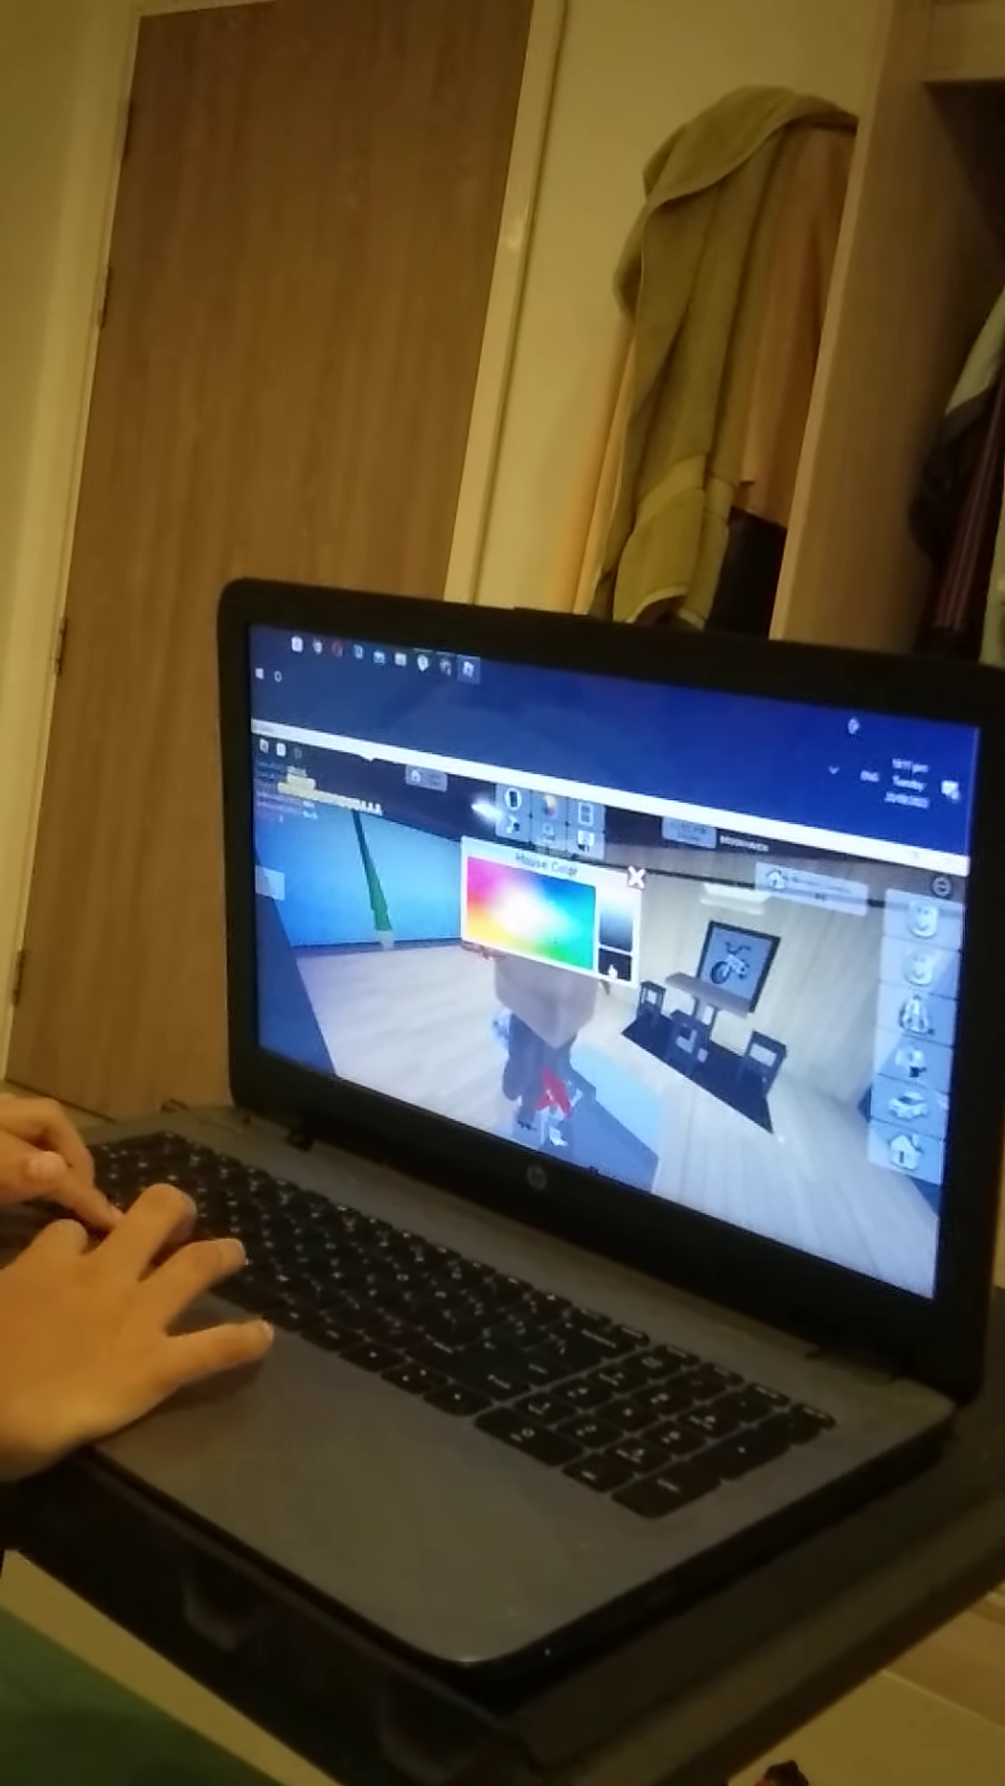
{"action": "key", "text": "Escape"}
{"action": "key", "text": "w"}
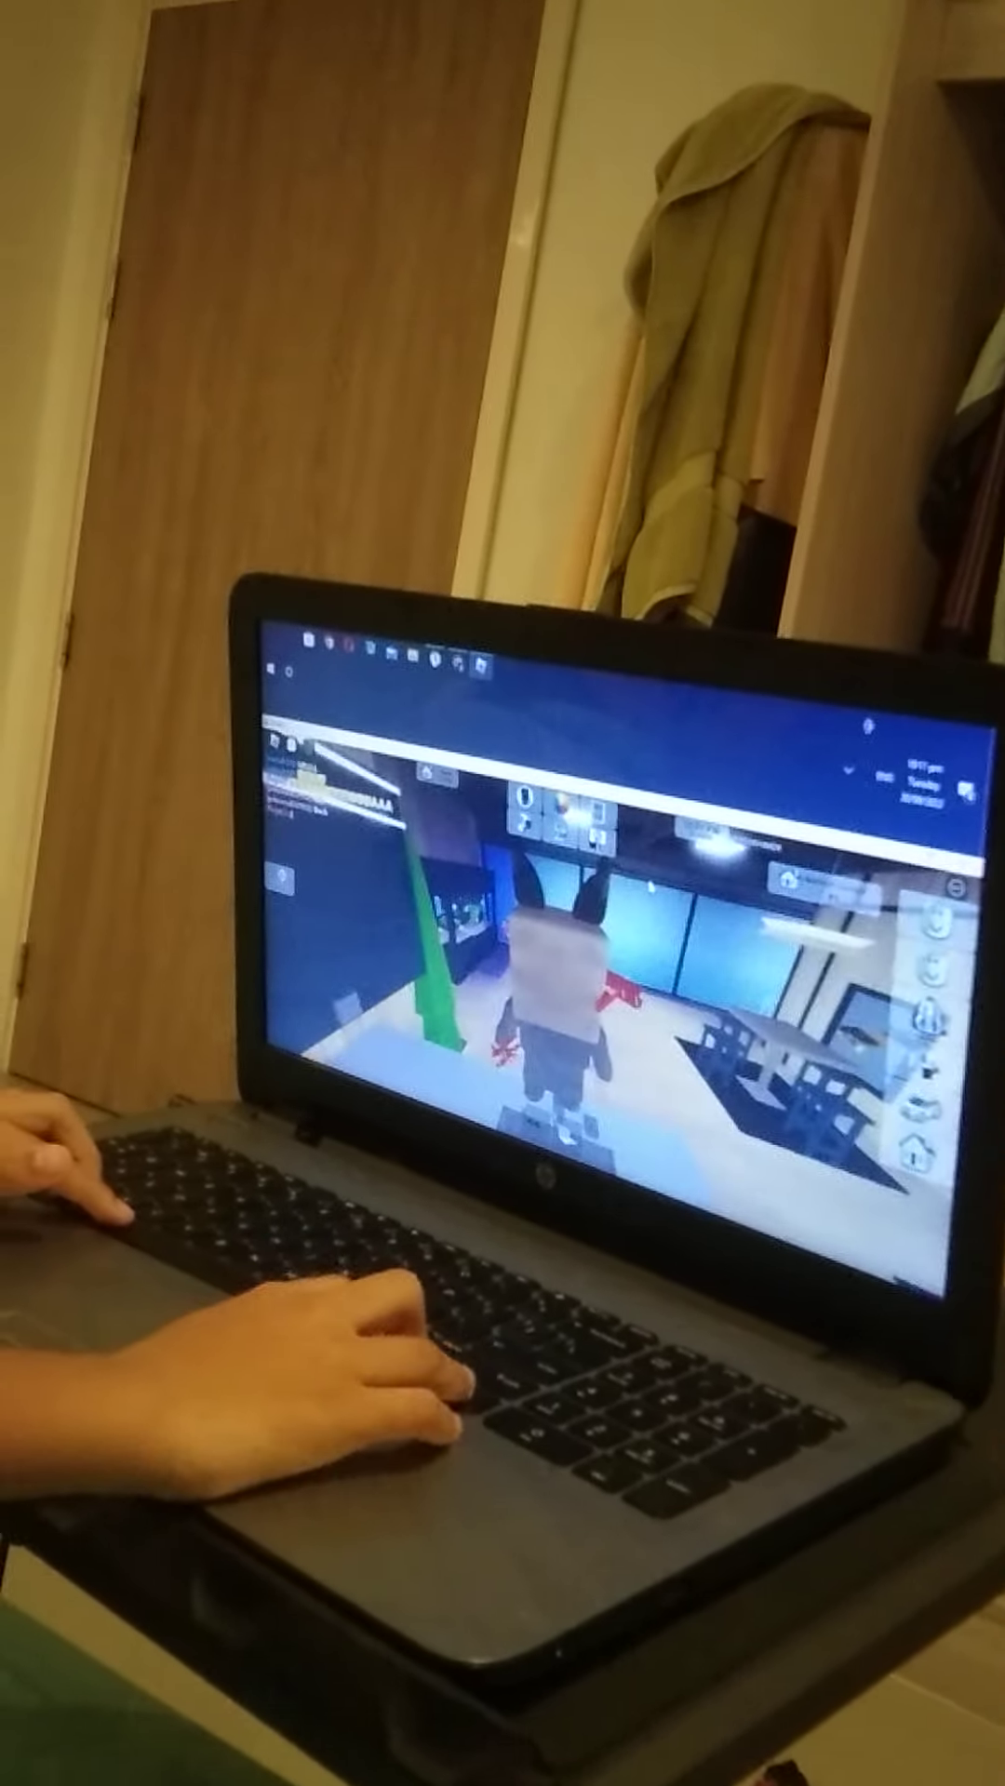
{"action": "key", "text": "s"}
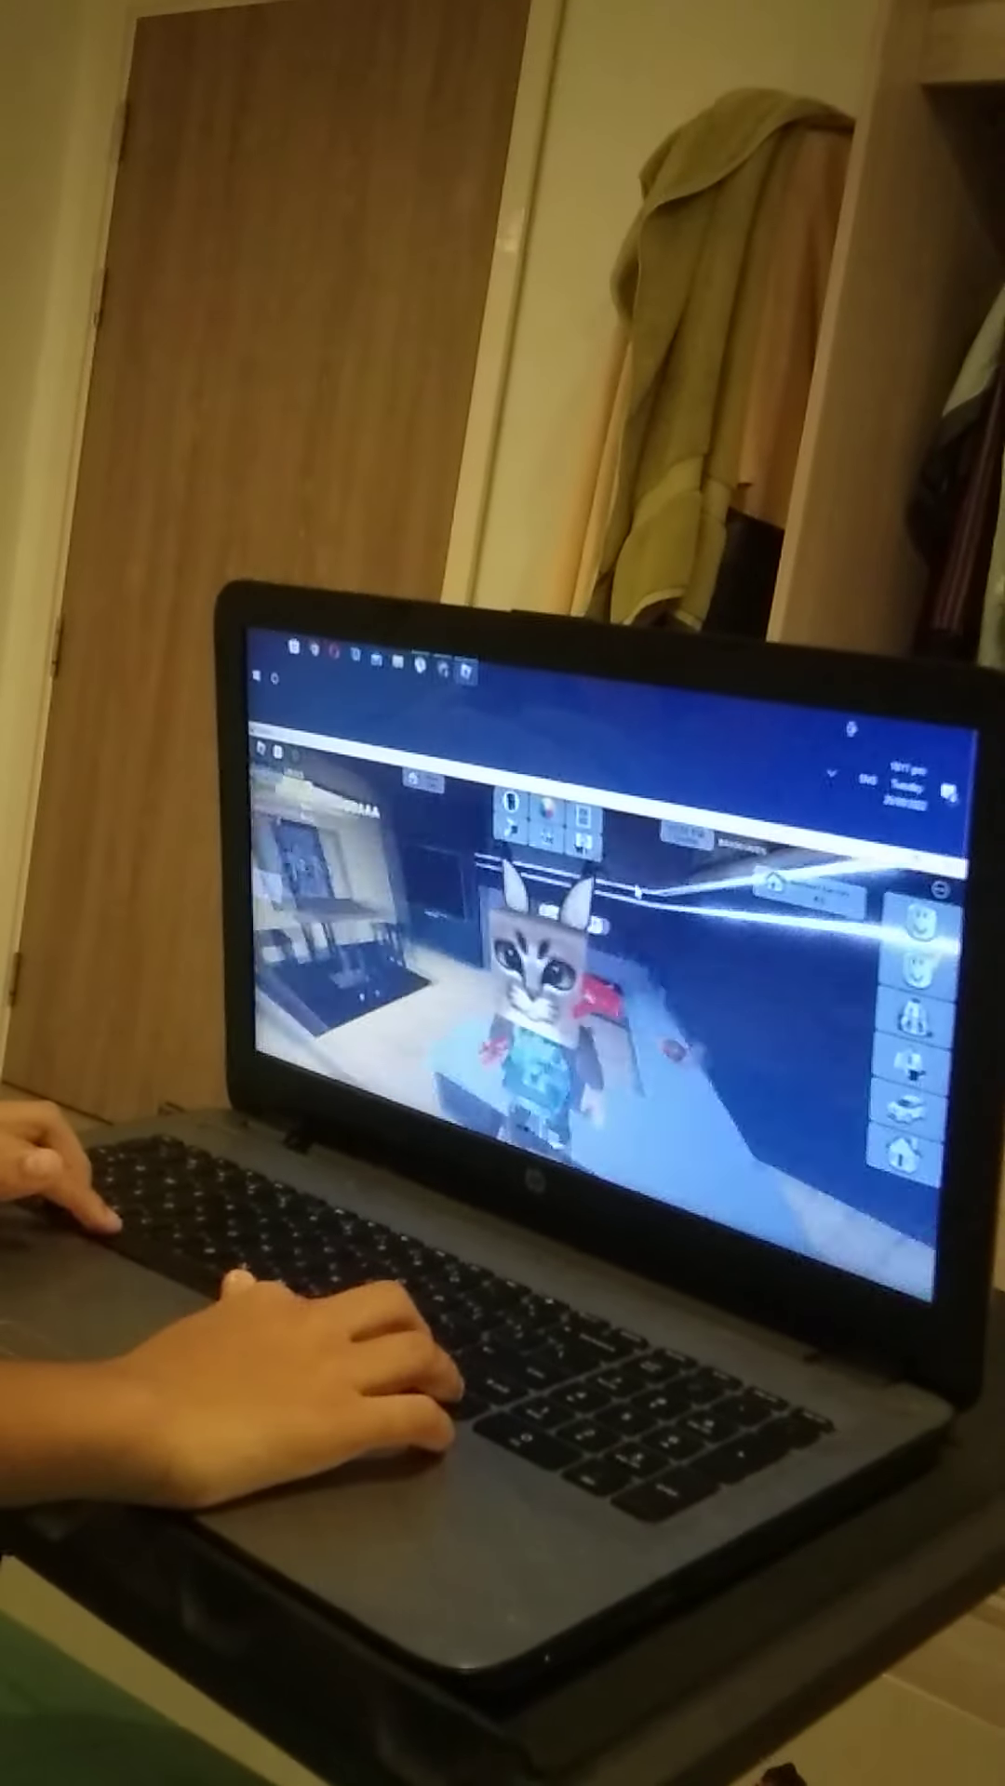
{"action": "key", "text": "w"}
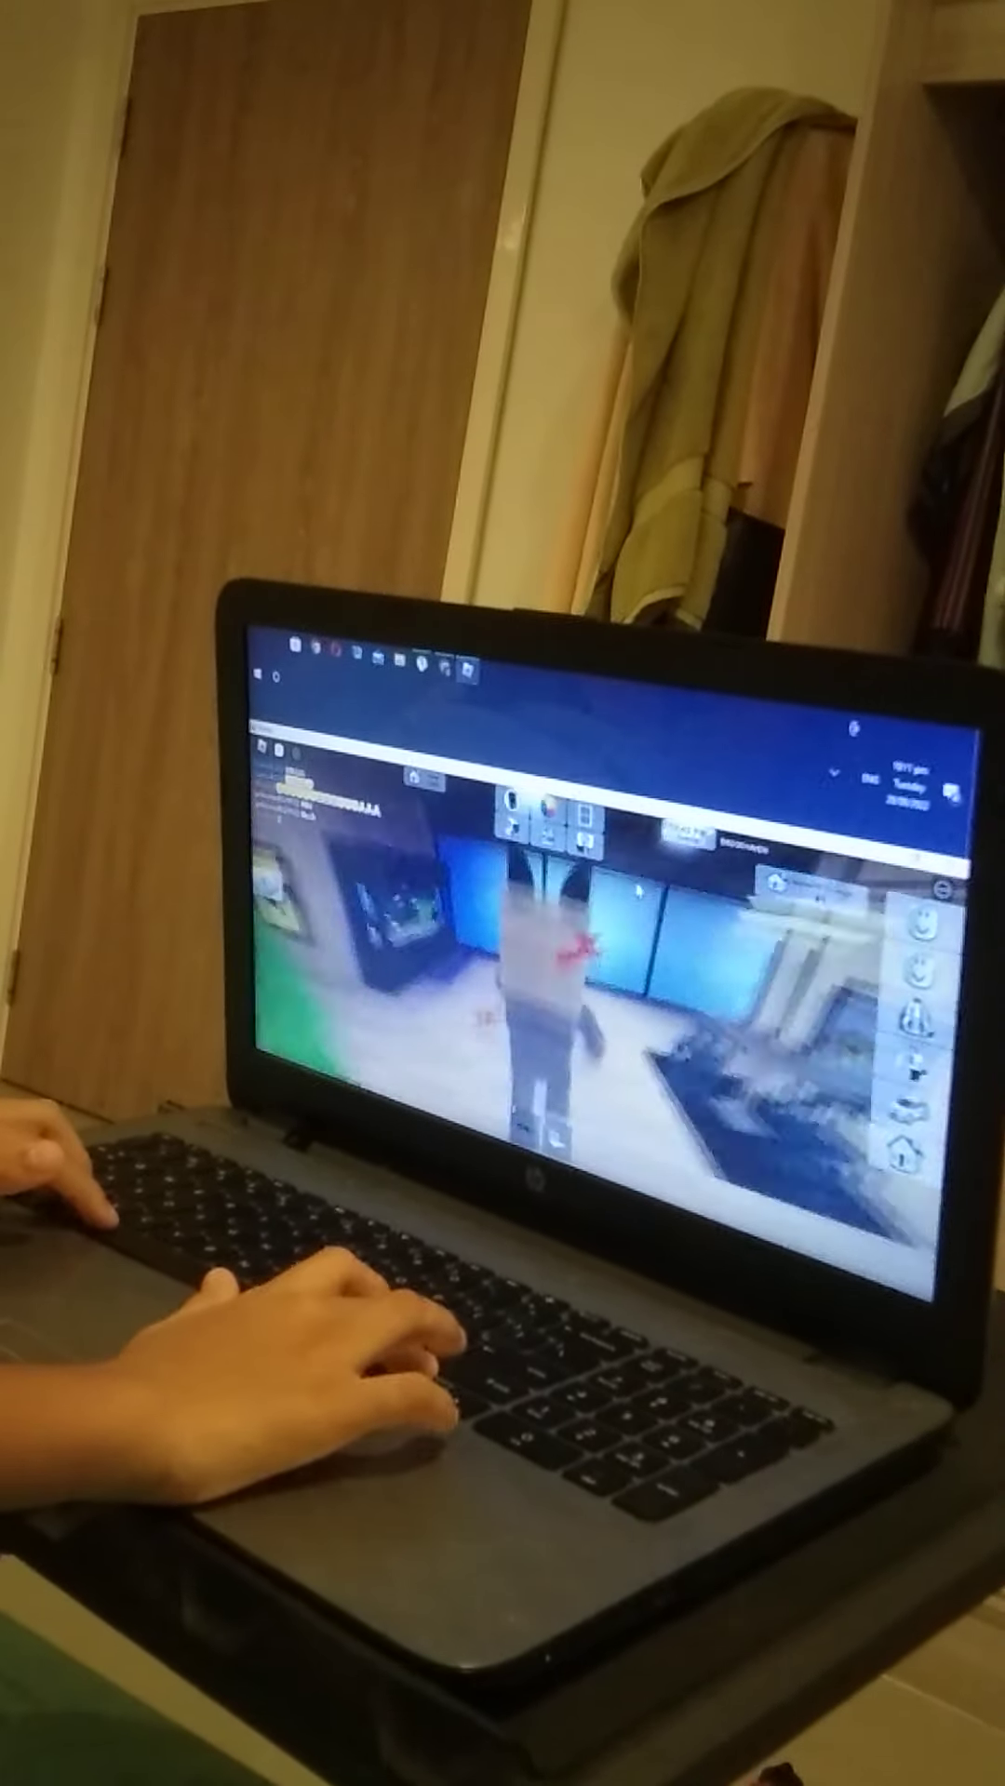
{"action": "key", "text": "w"}
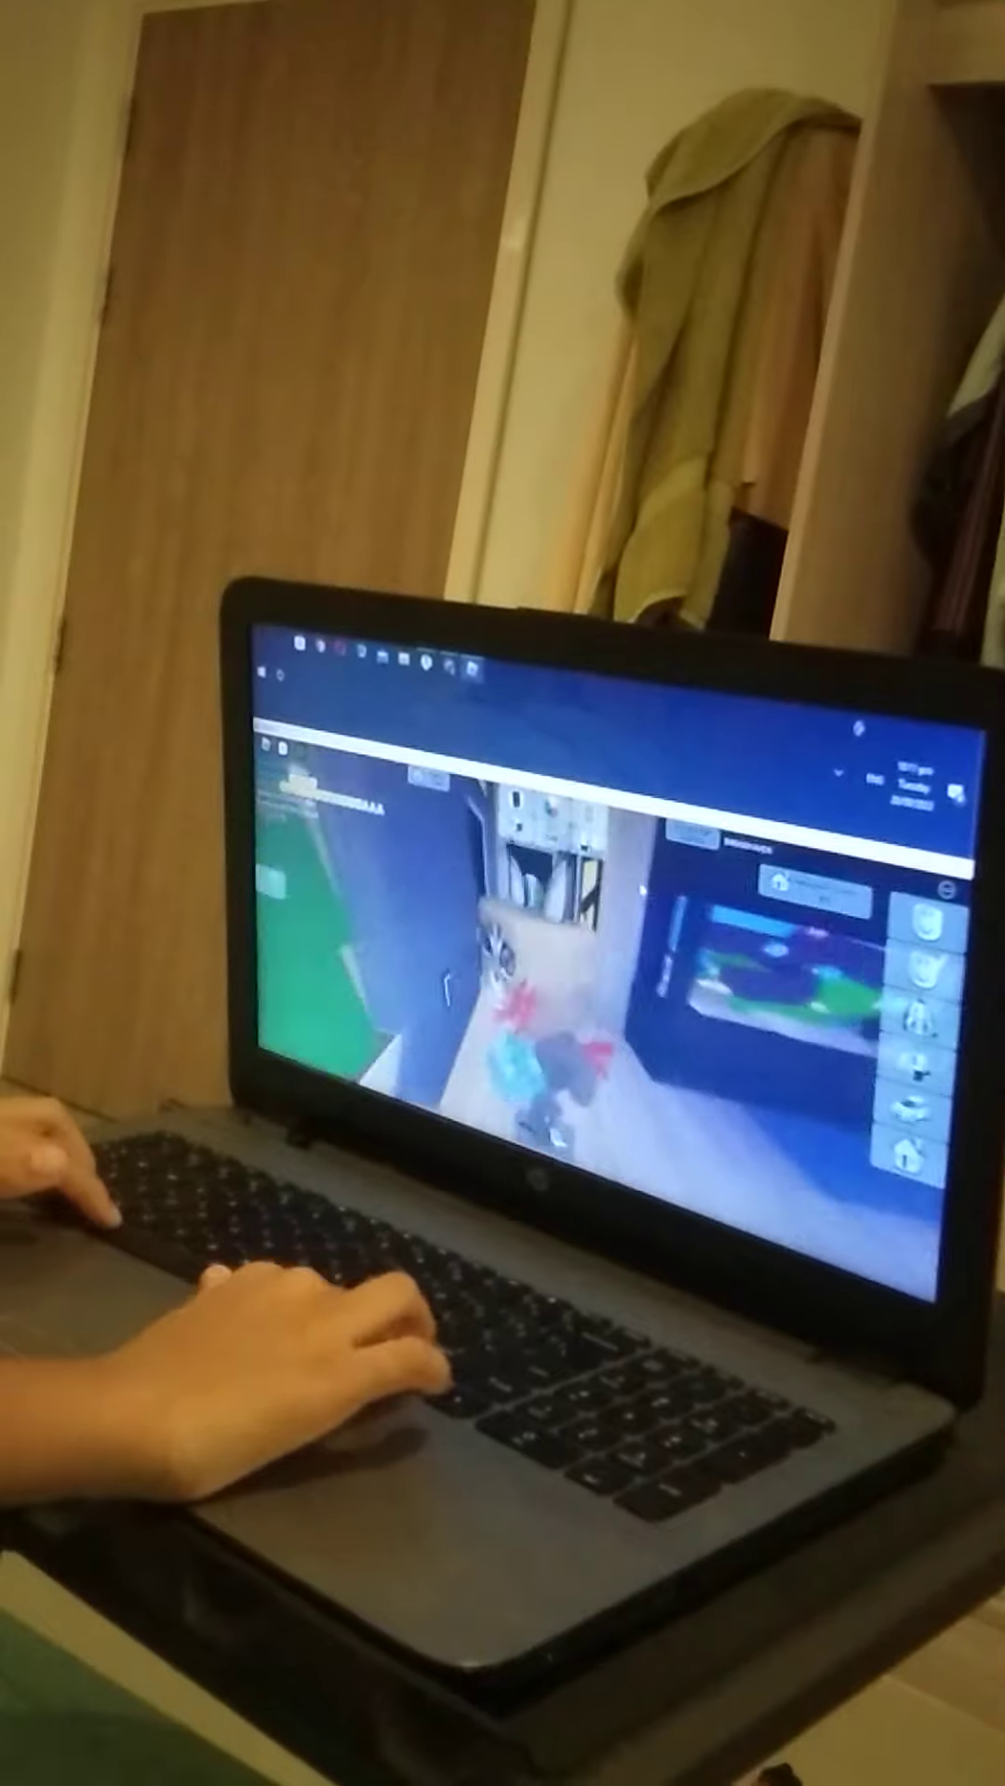
Walk toward the sink and on through the house.
{"action": "key", "text": "s"}
{"action": "key", "text": "w"}
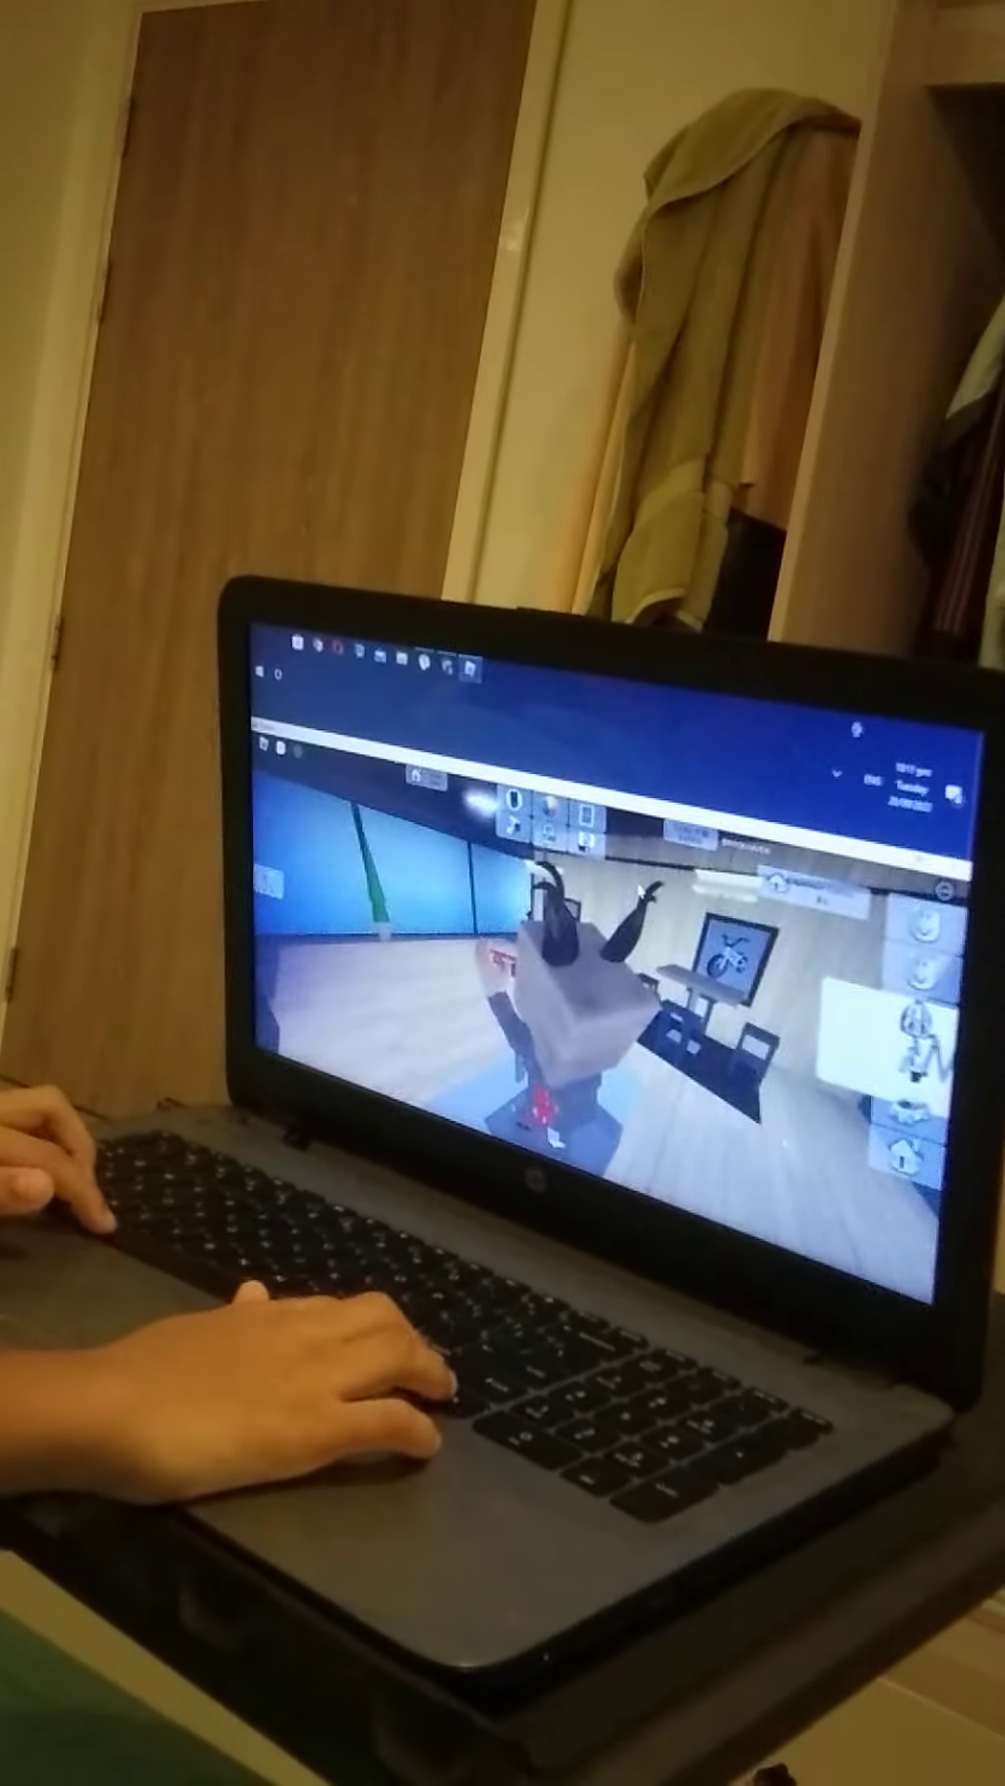
{"action": "key", "text": "w"}
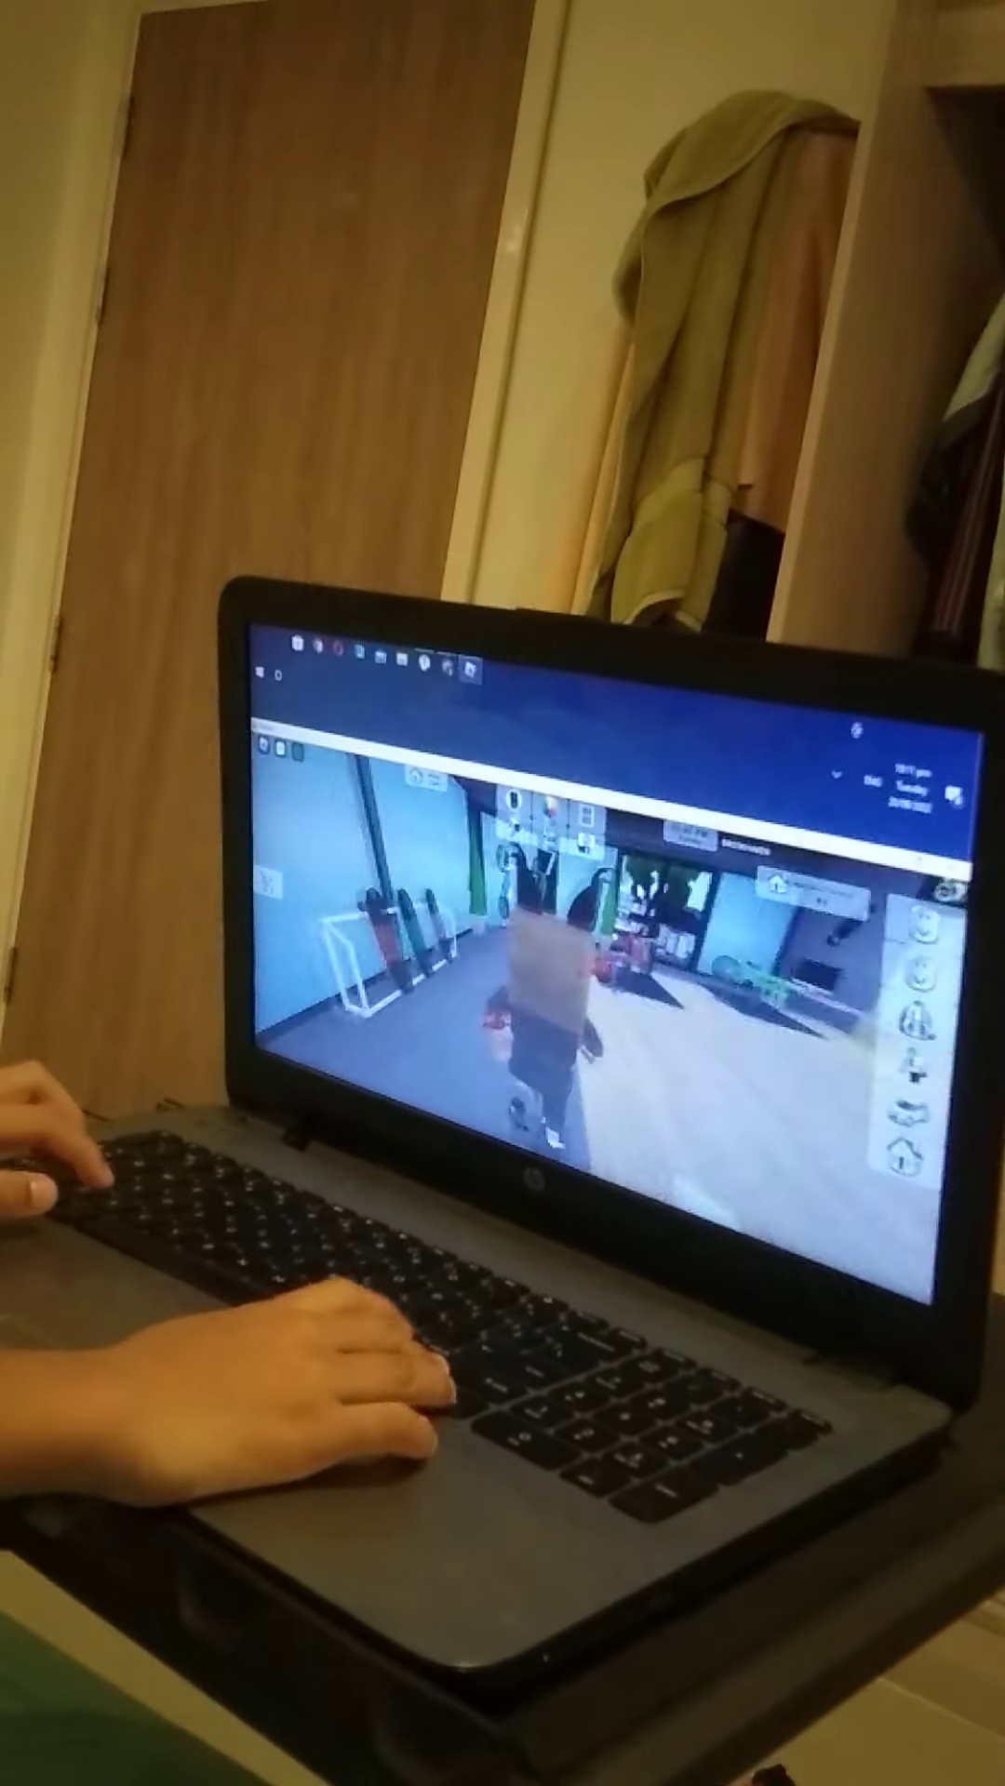
{"action": "key", "text": "w"}
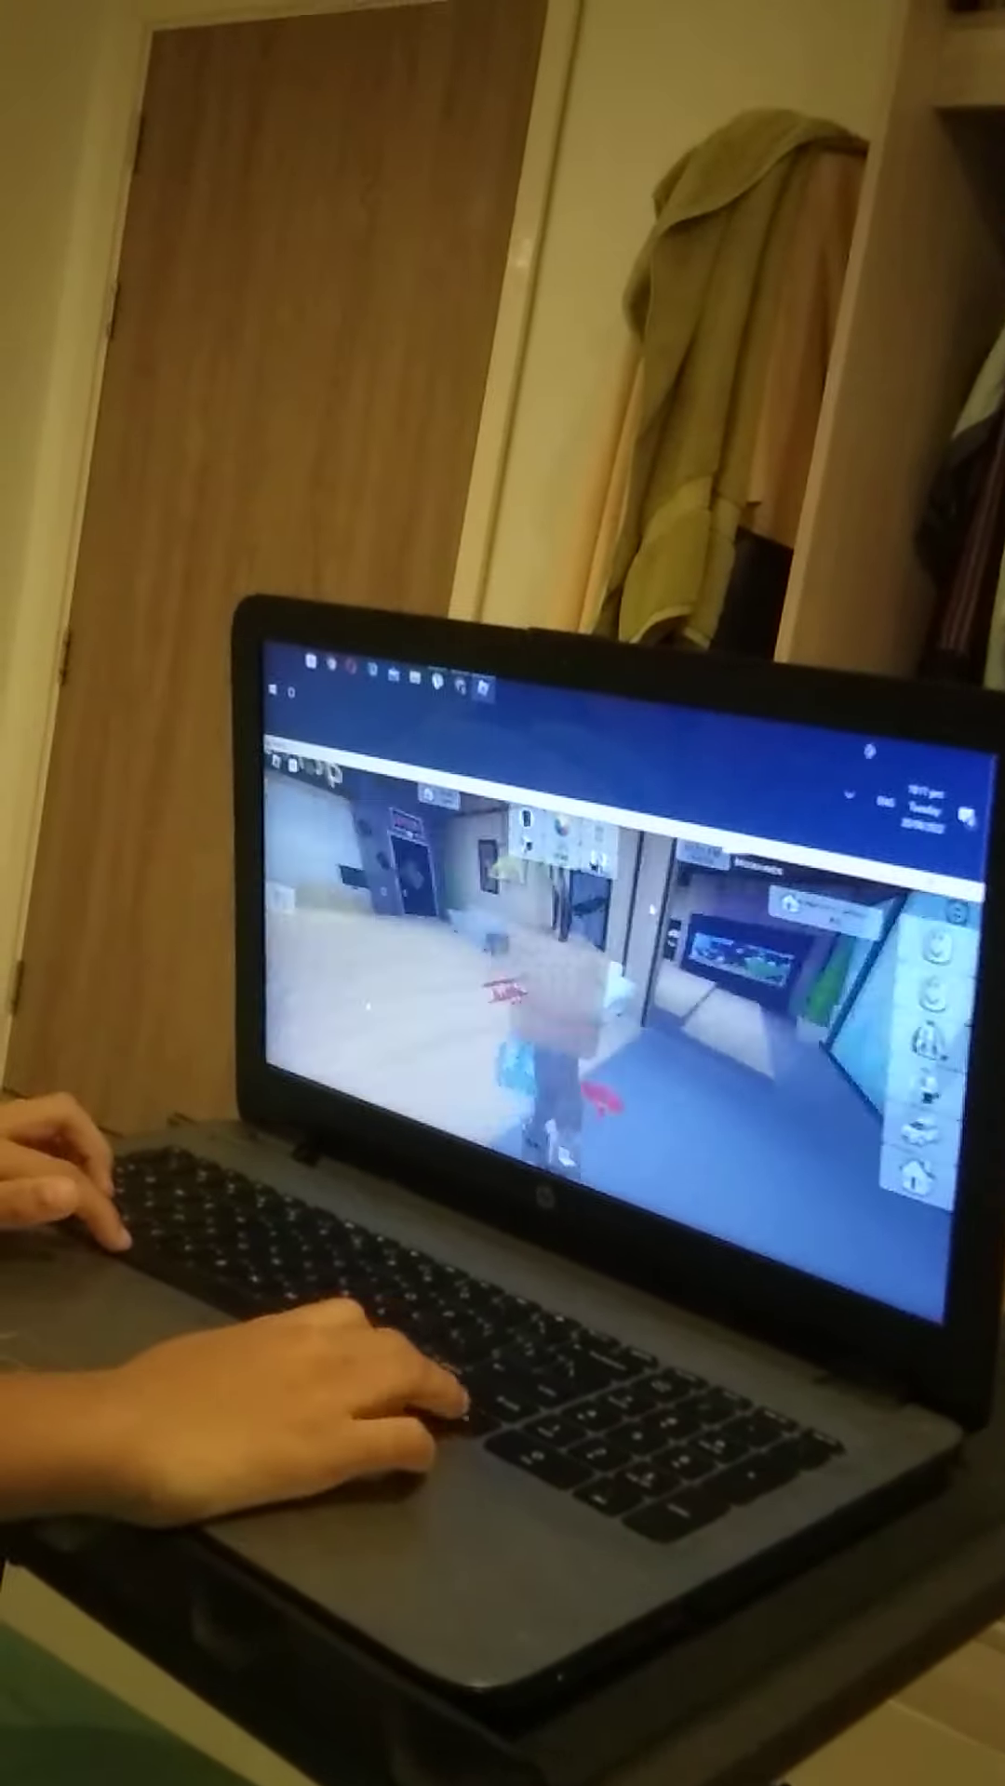
Walk into the Skate Shop's yellow-walled room and onto the stairs.
{"action": "key", "text": "w"}
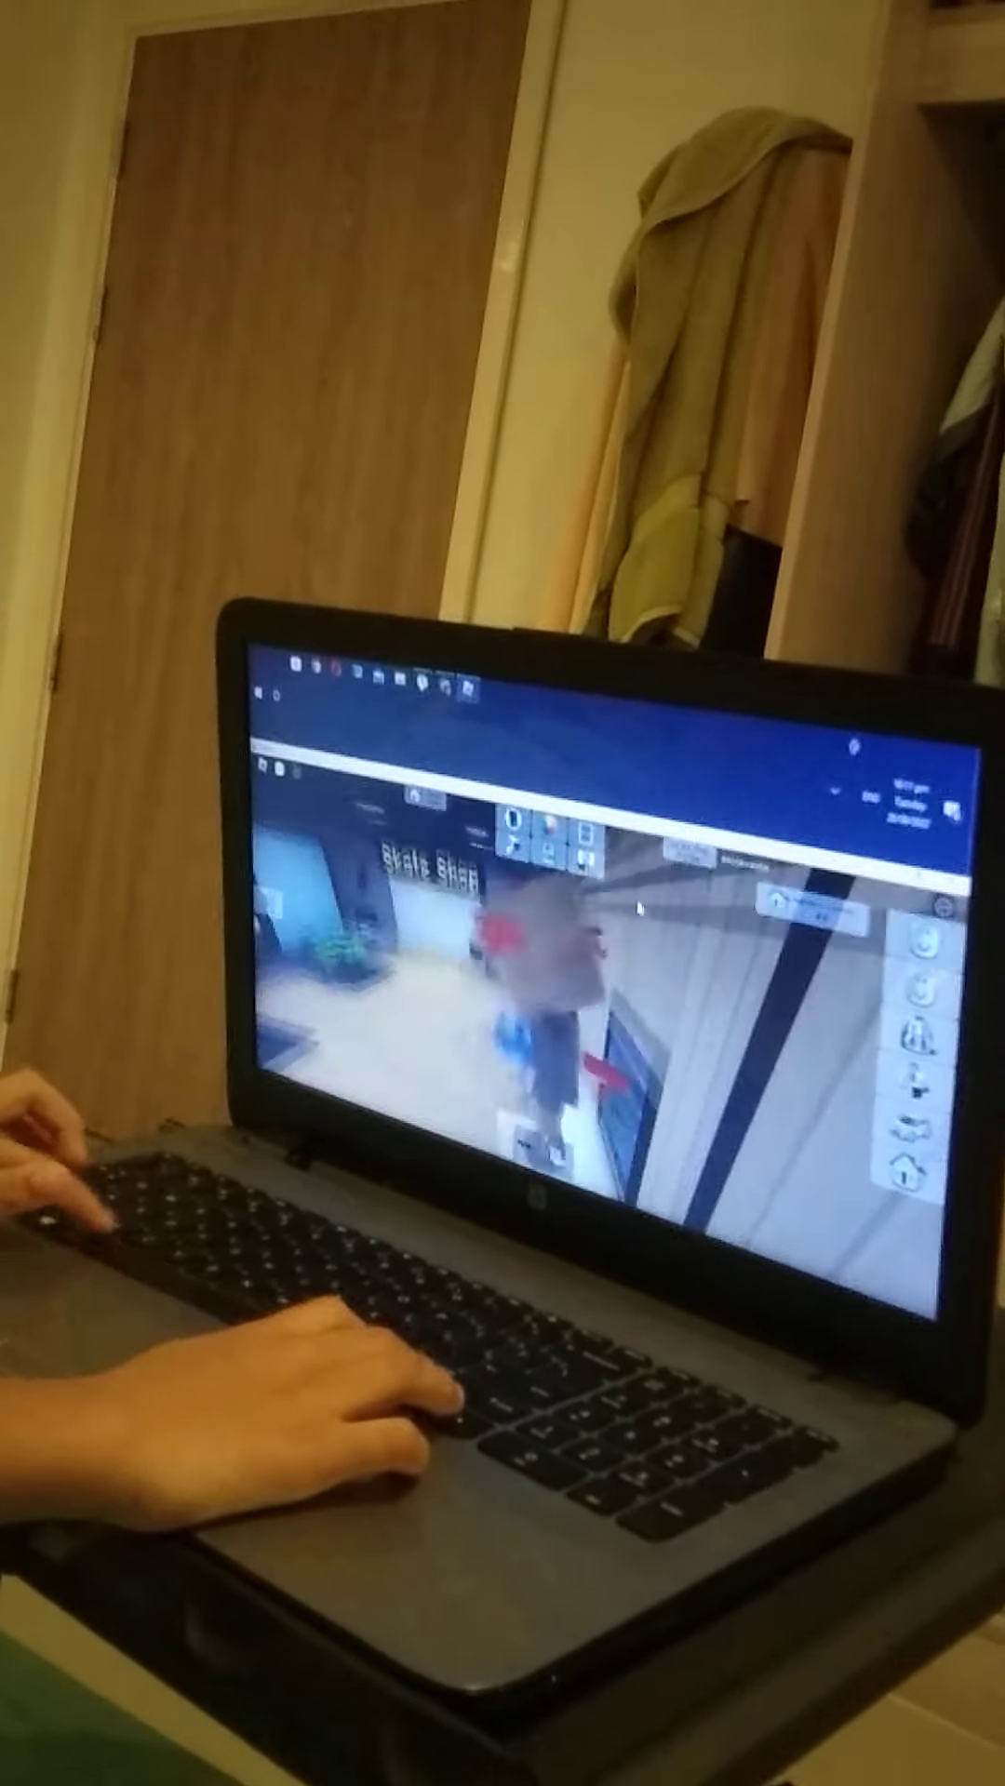
{"action": "key", "text": "w"}
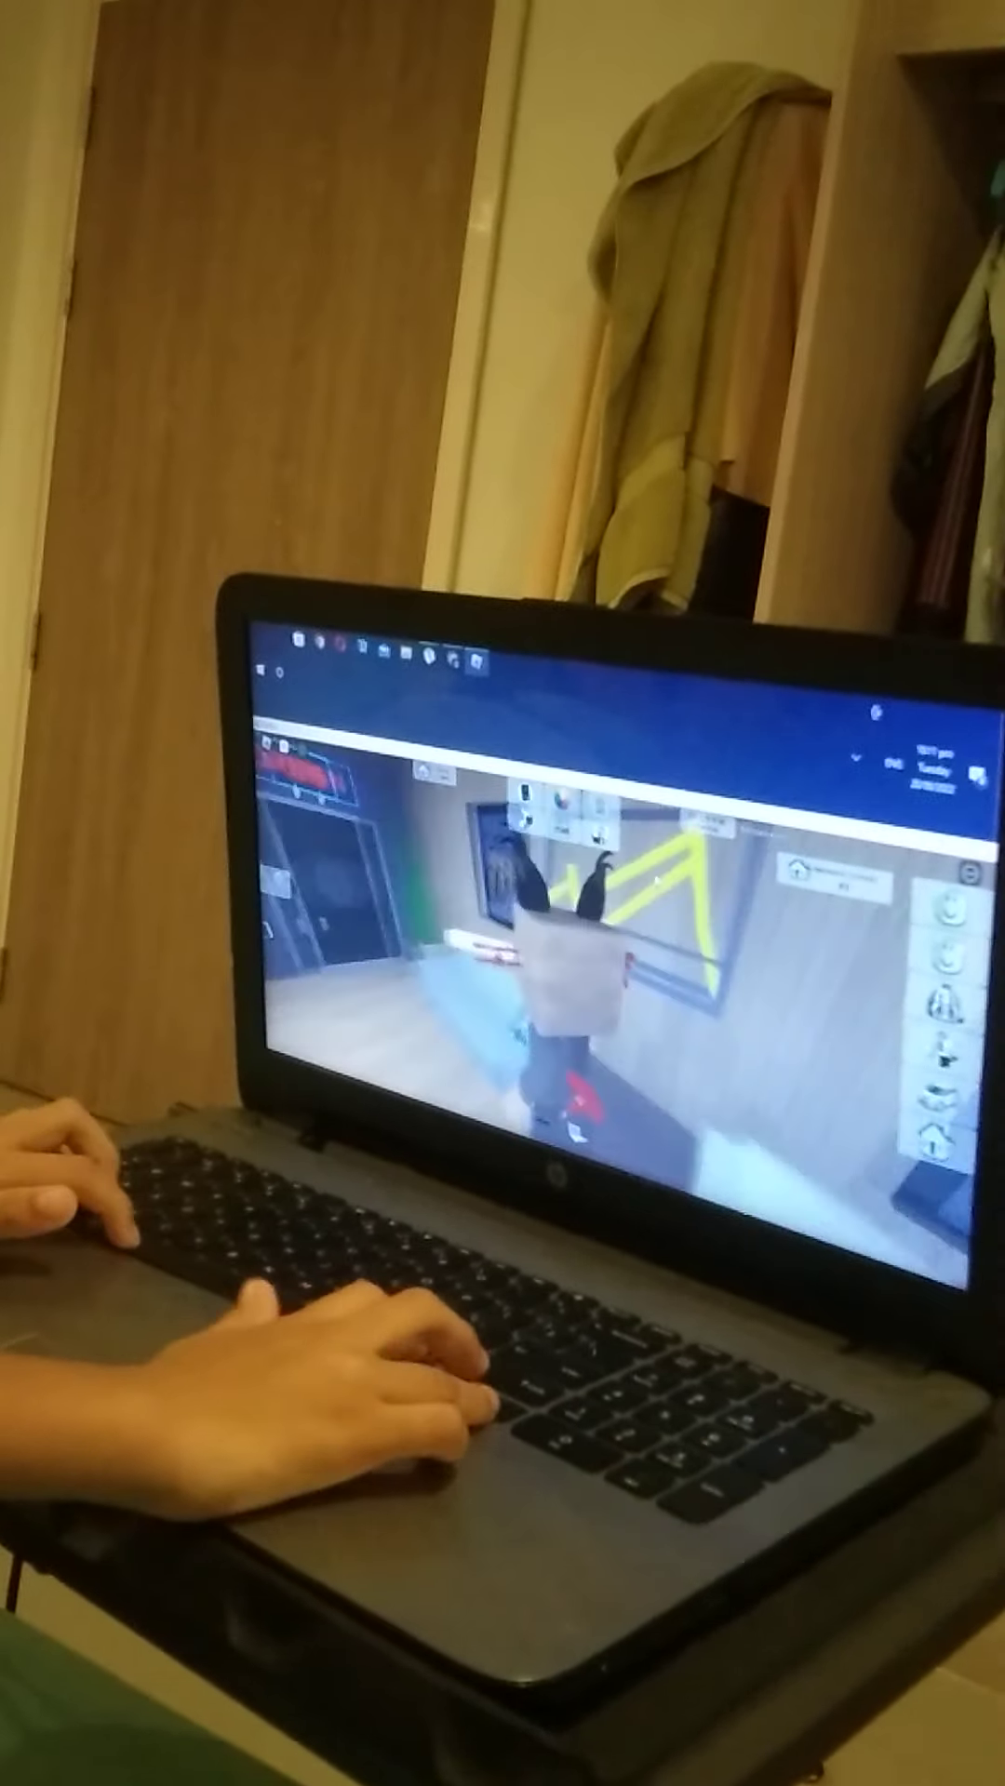
{"action": "key", "text": "w"}
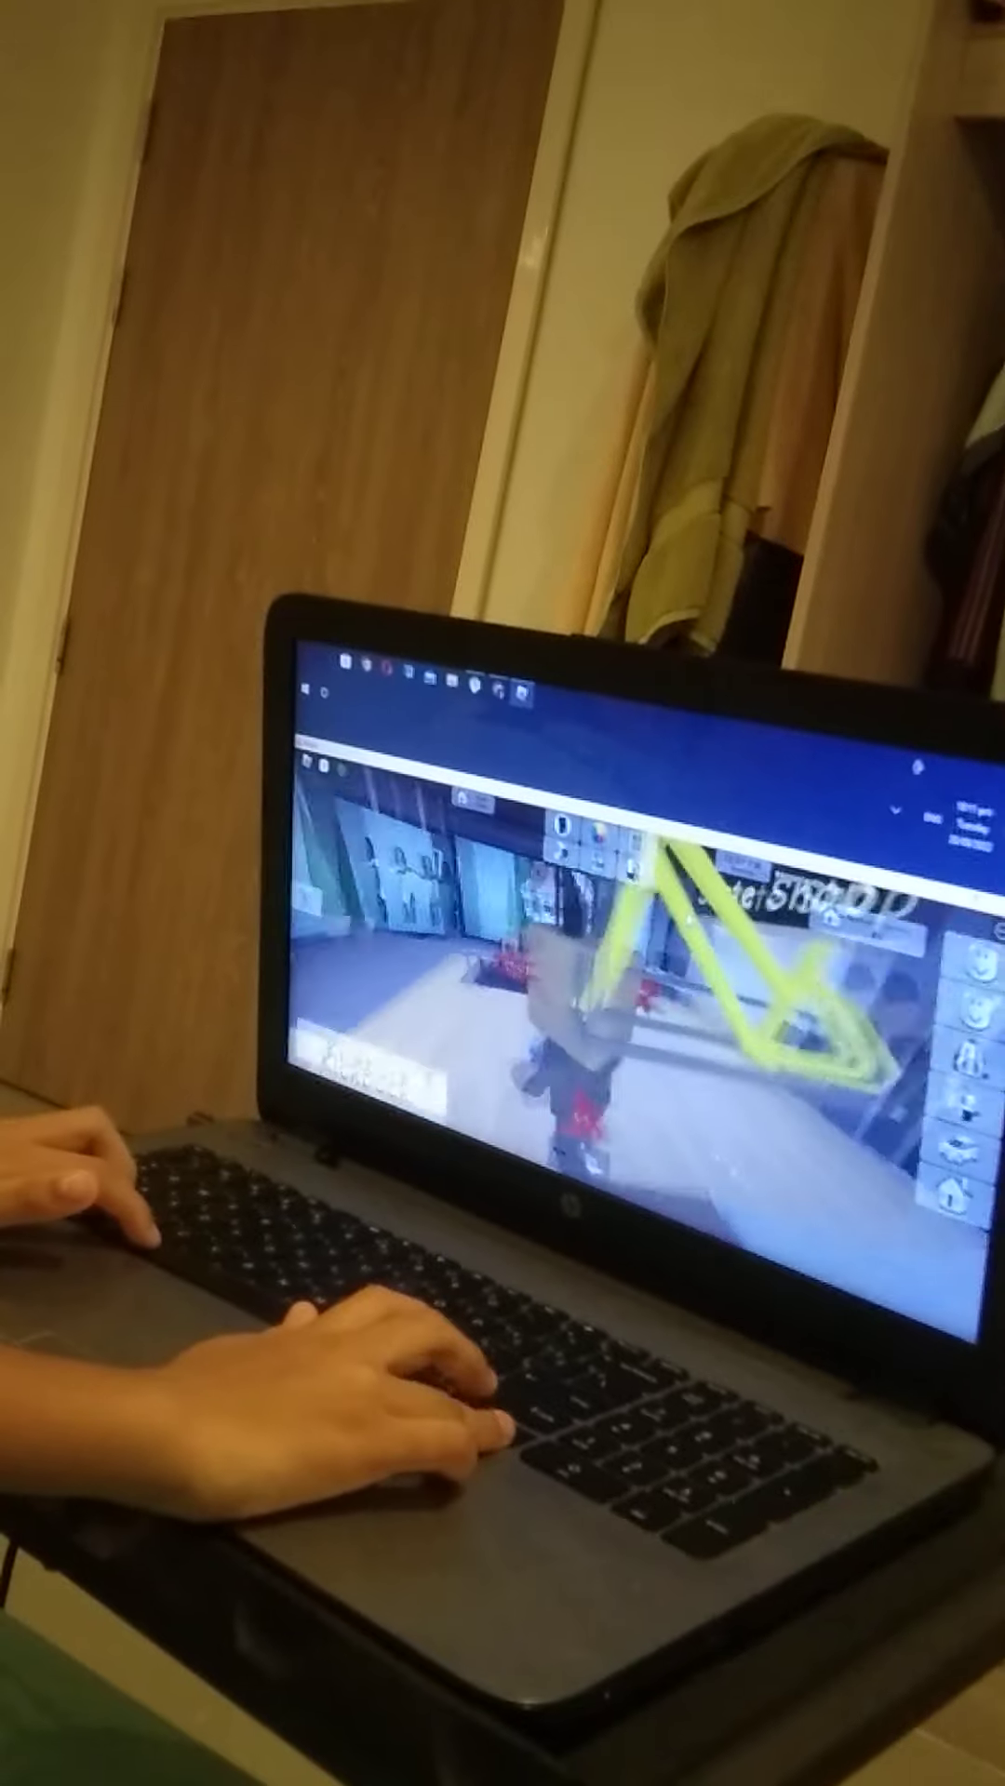
{"action": "key", "text": "w"}
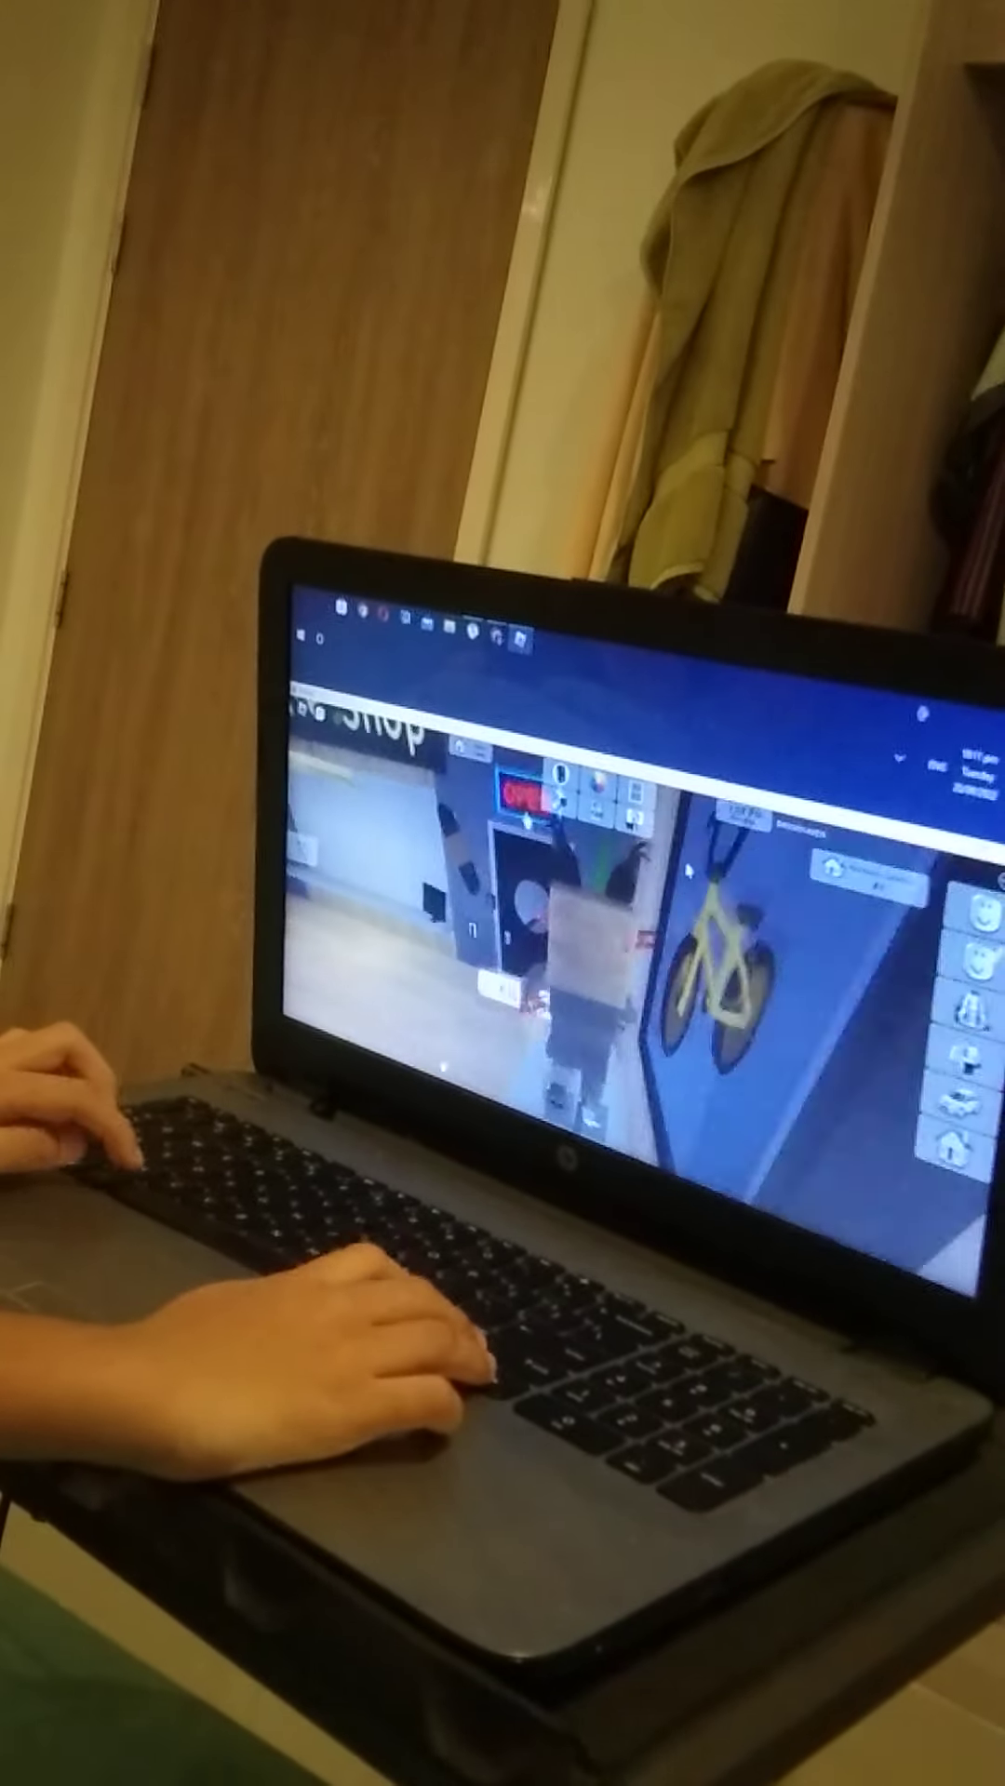
{"action": "key", "text": "w"}
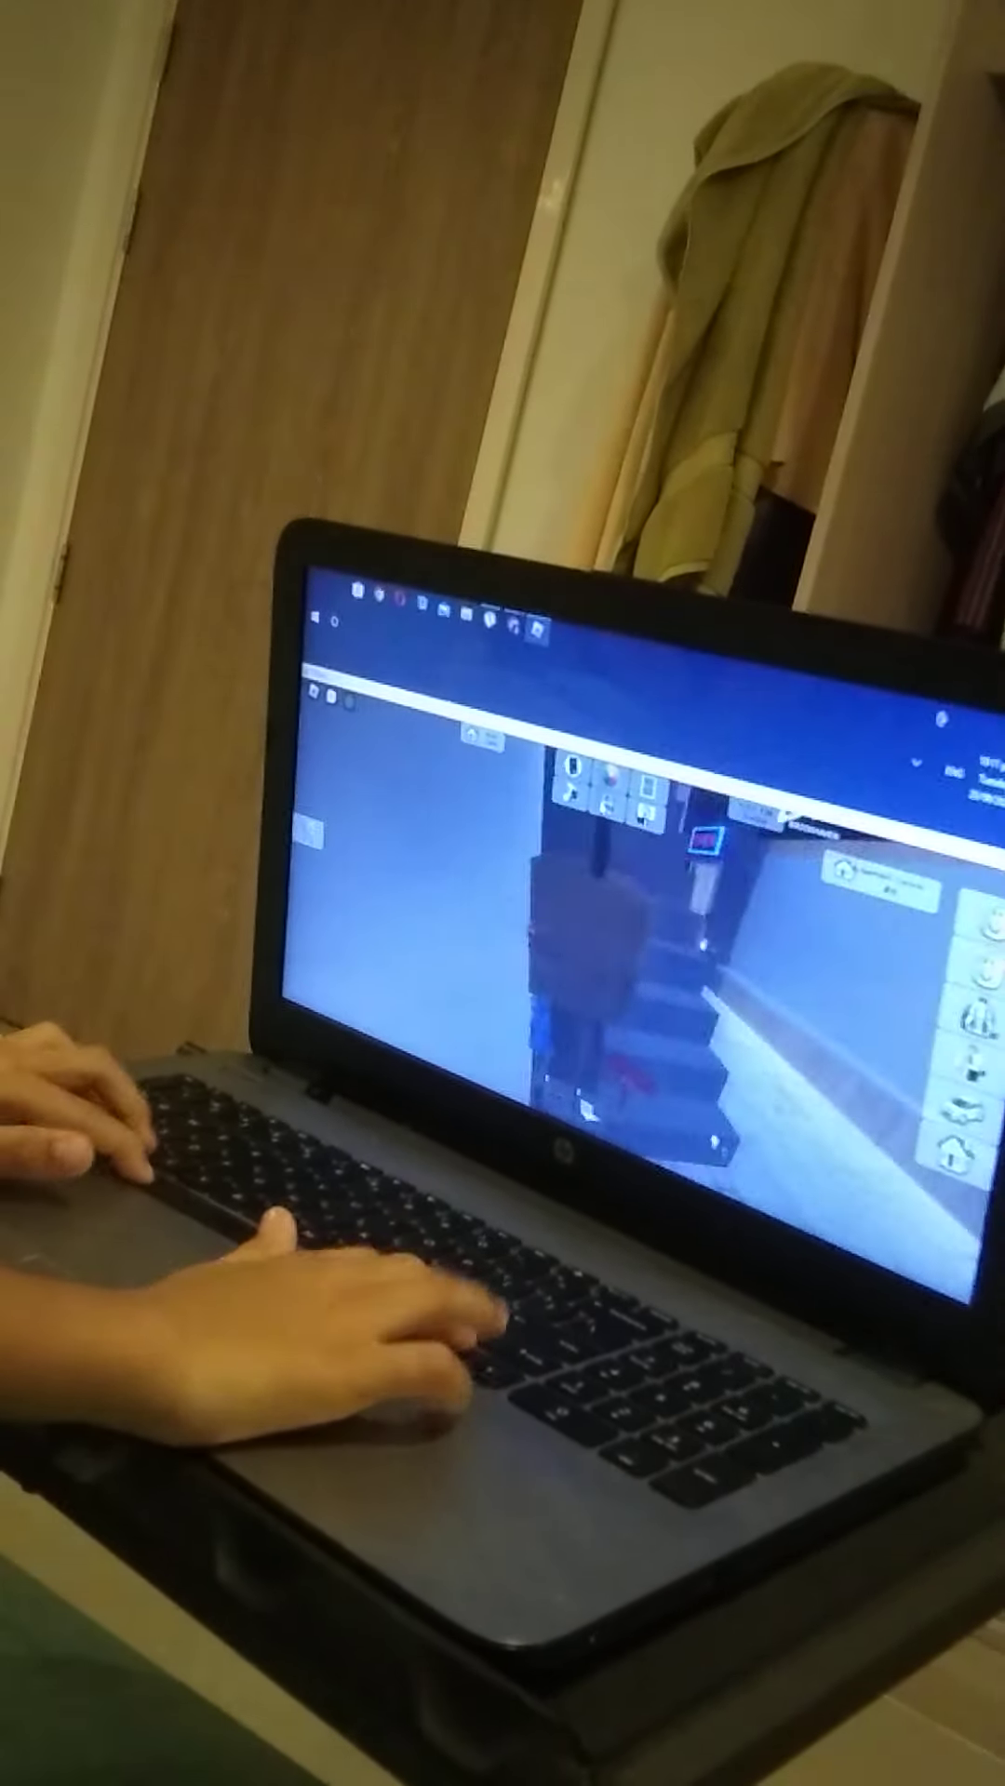
Walk through the building and trigger the avatar's kick action.
{"action": "key", "text": "w"}
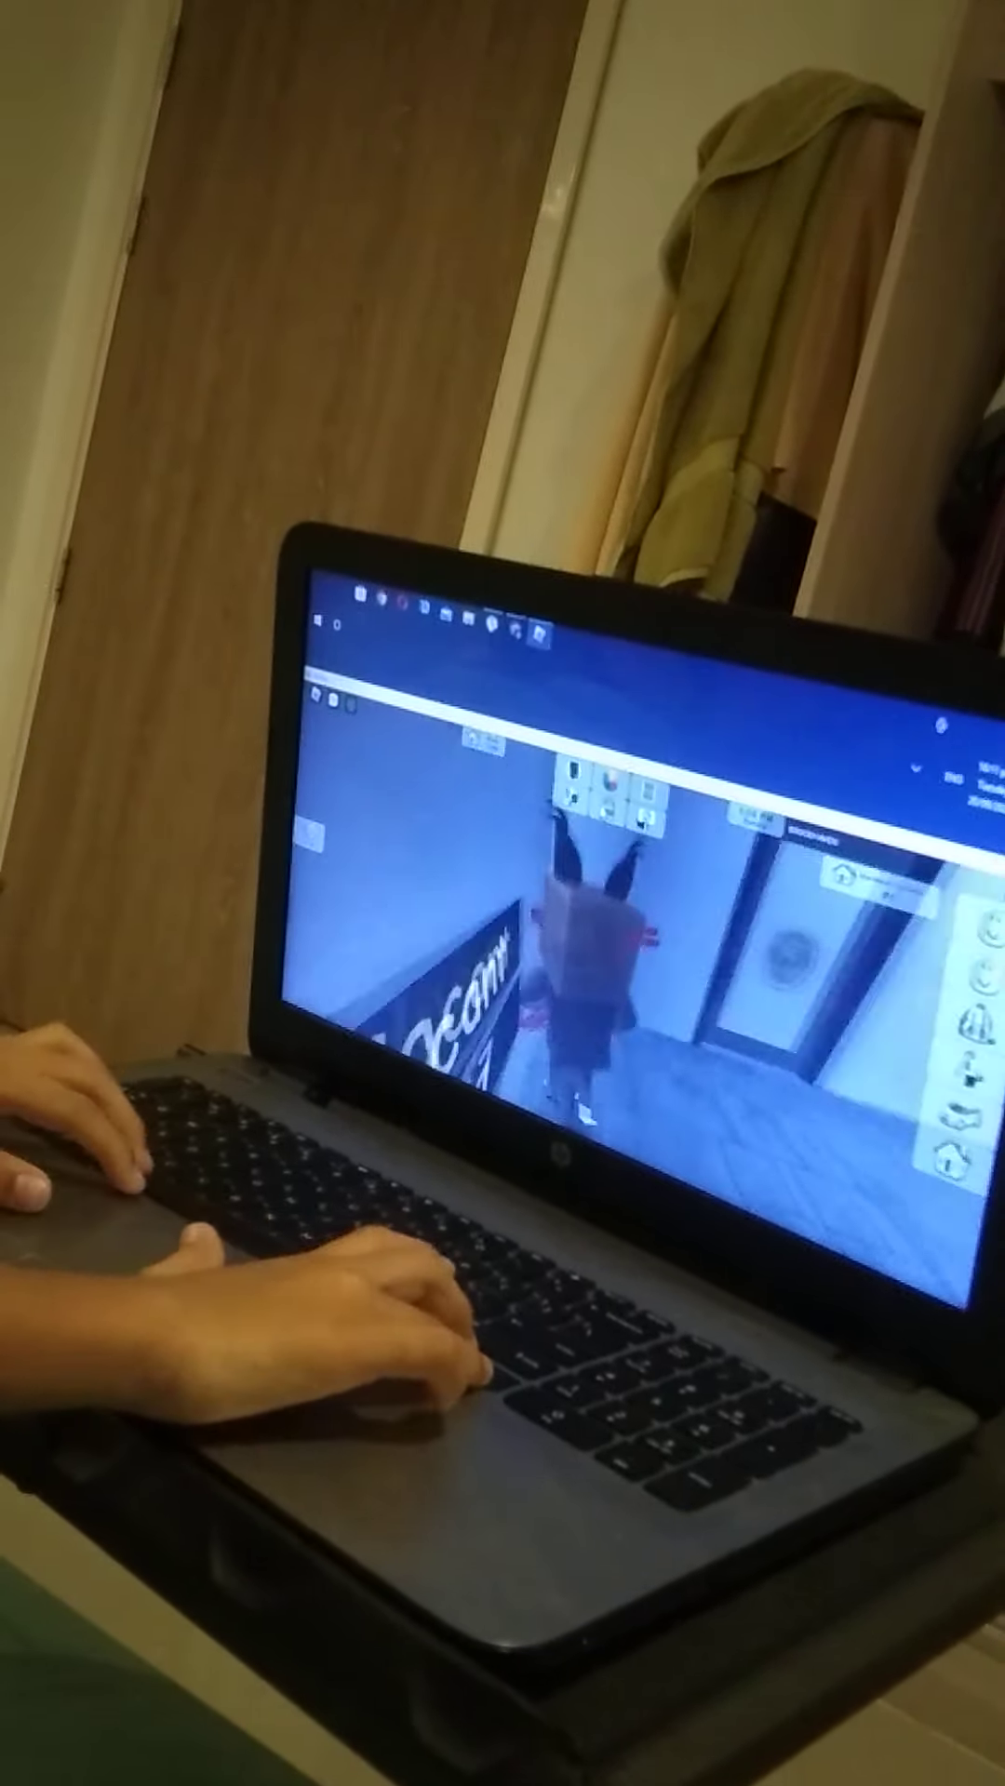
{"action": "key", "text": "w"}
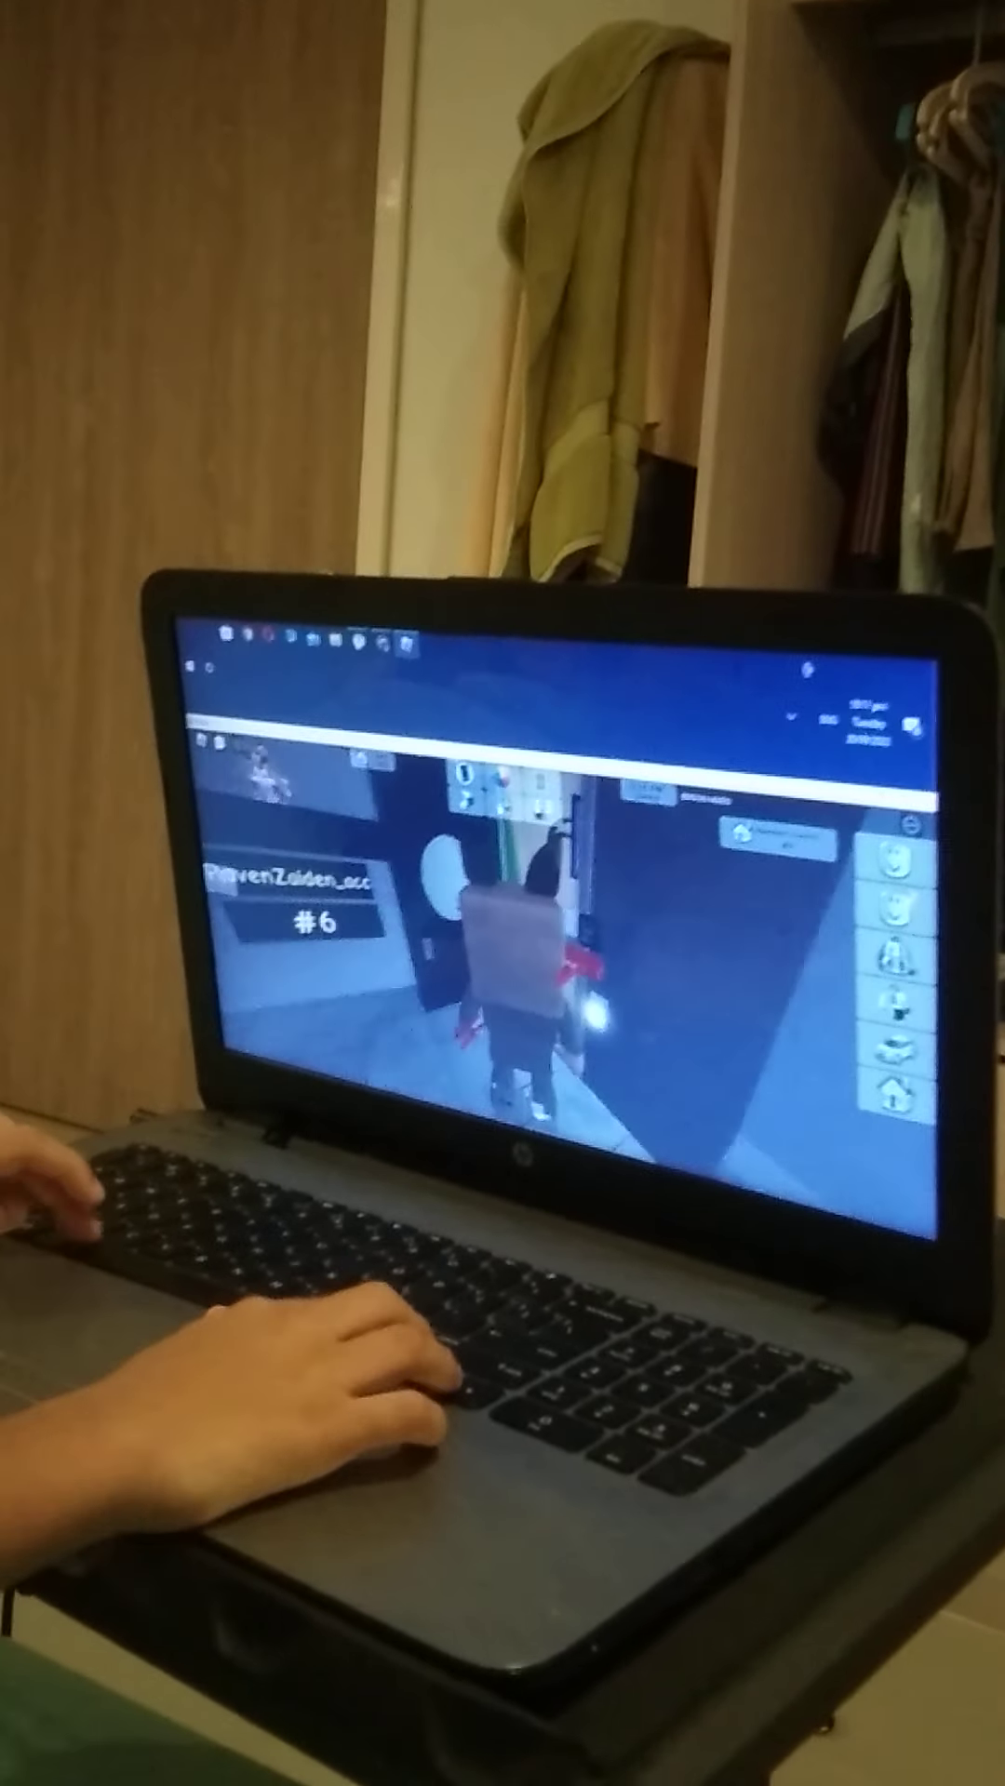
{"action": "key", "text": "w"}
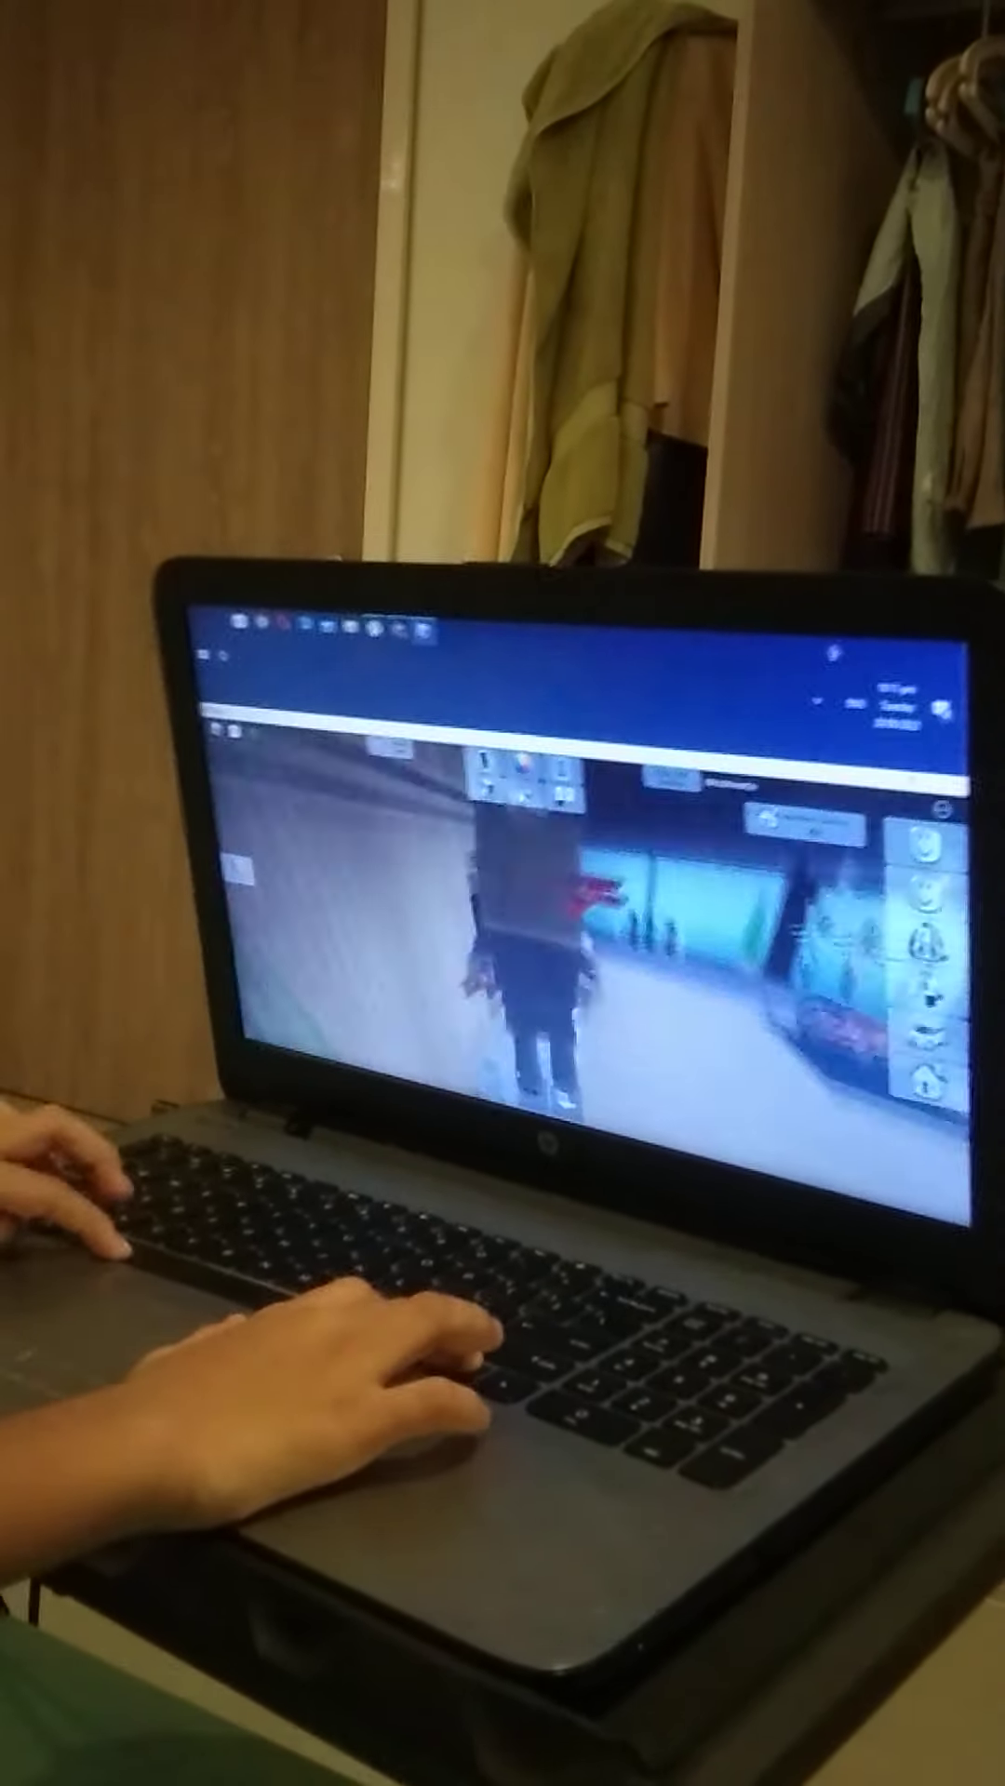
{"action": "key", "text": "w"}
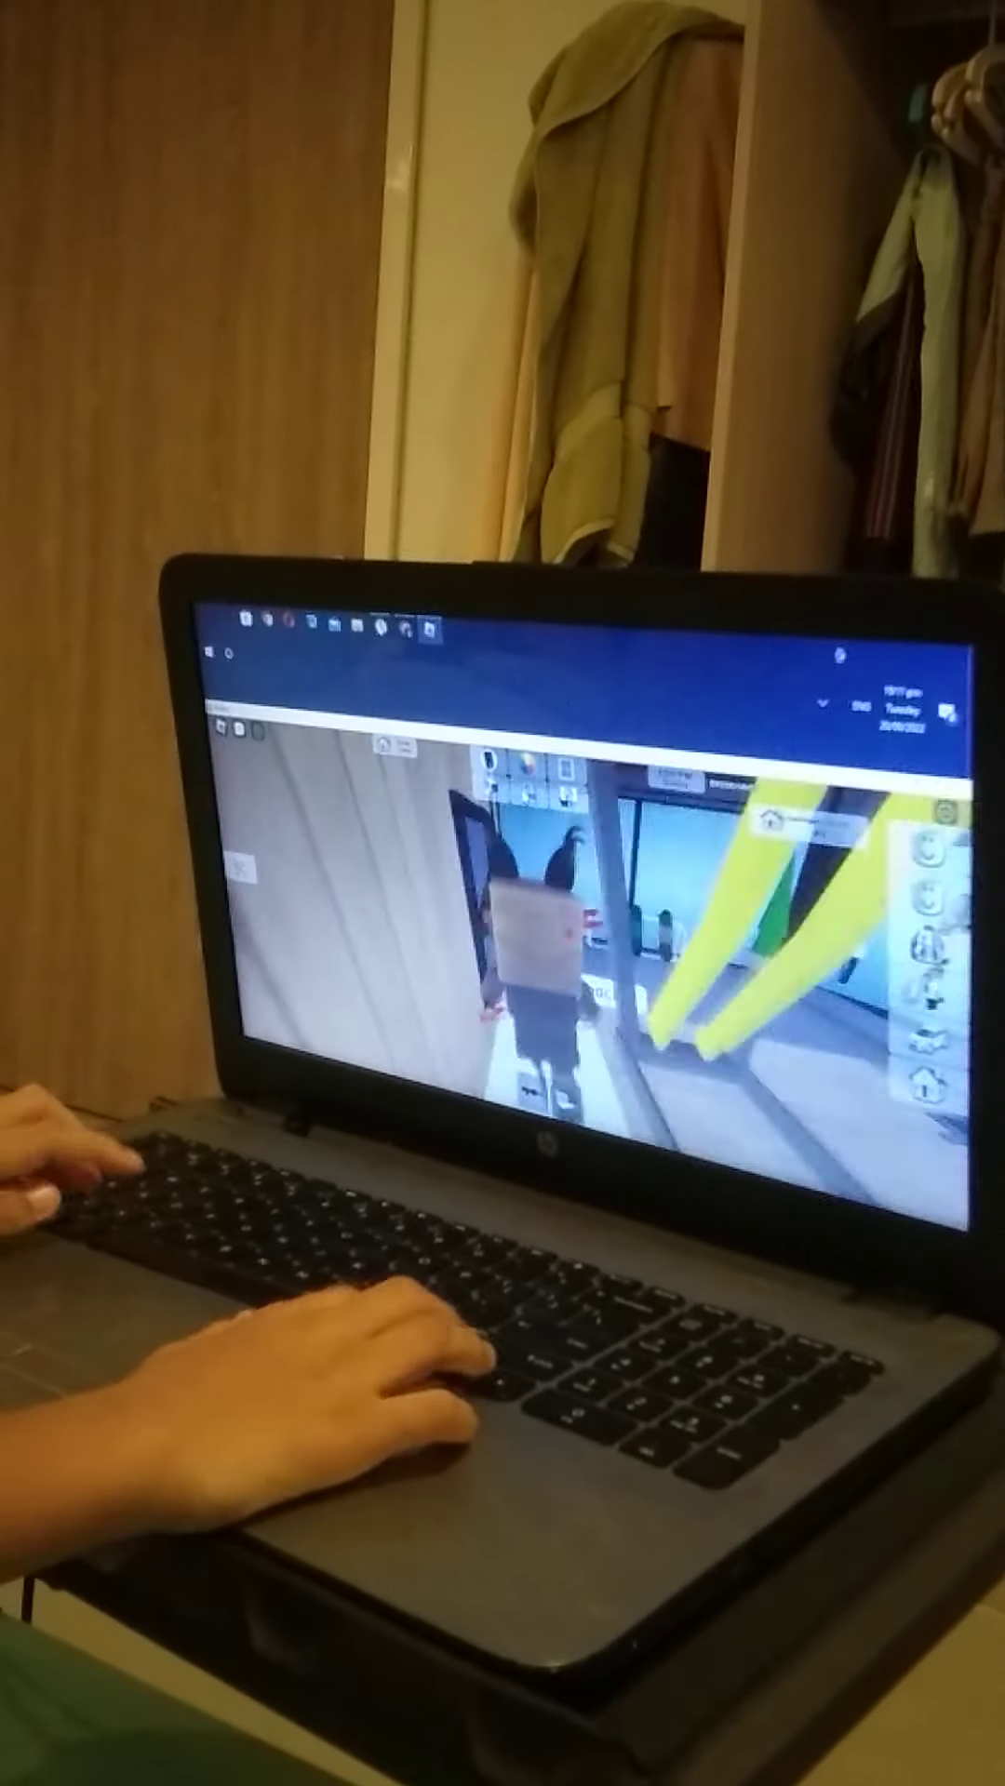
{"action": "key", "text": "e"}
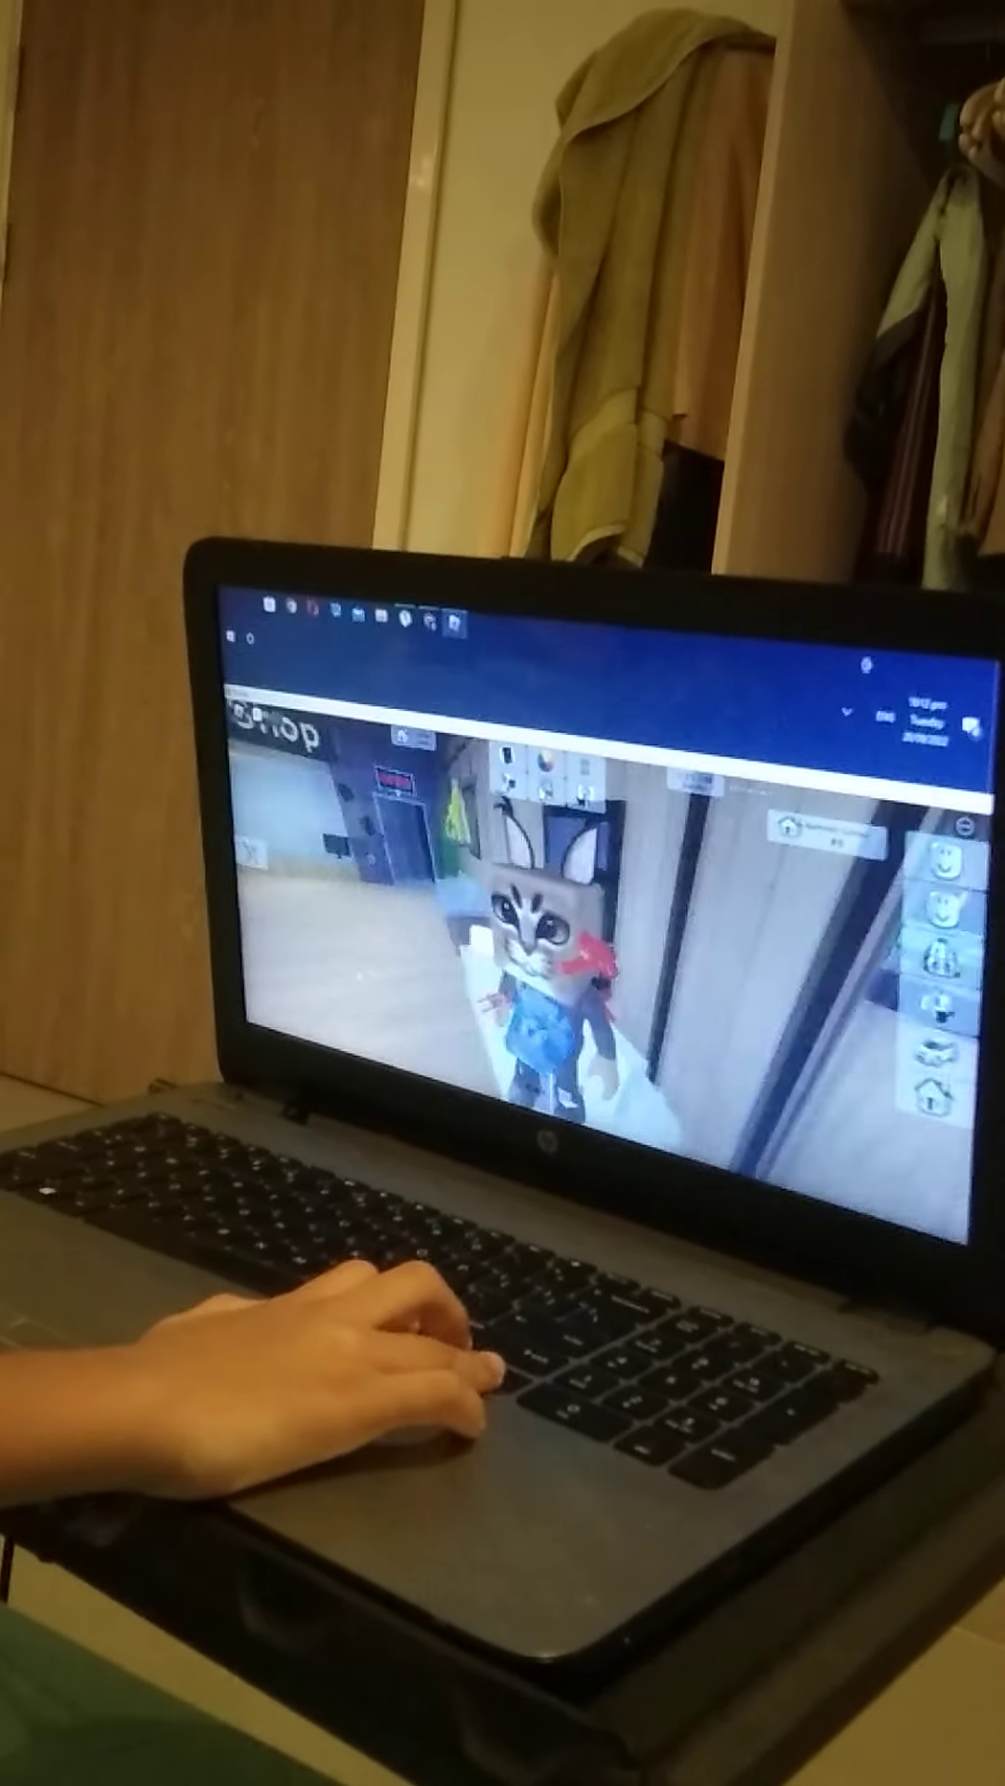
Walk down the hallway into the furnished room and toward its table.
{"action": "key", "text": "w"}
{"action": "key", "text": "w"}
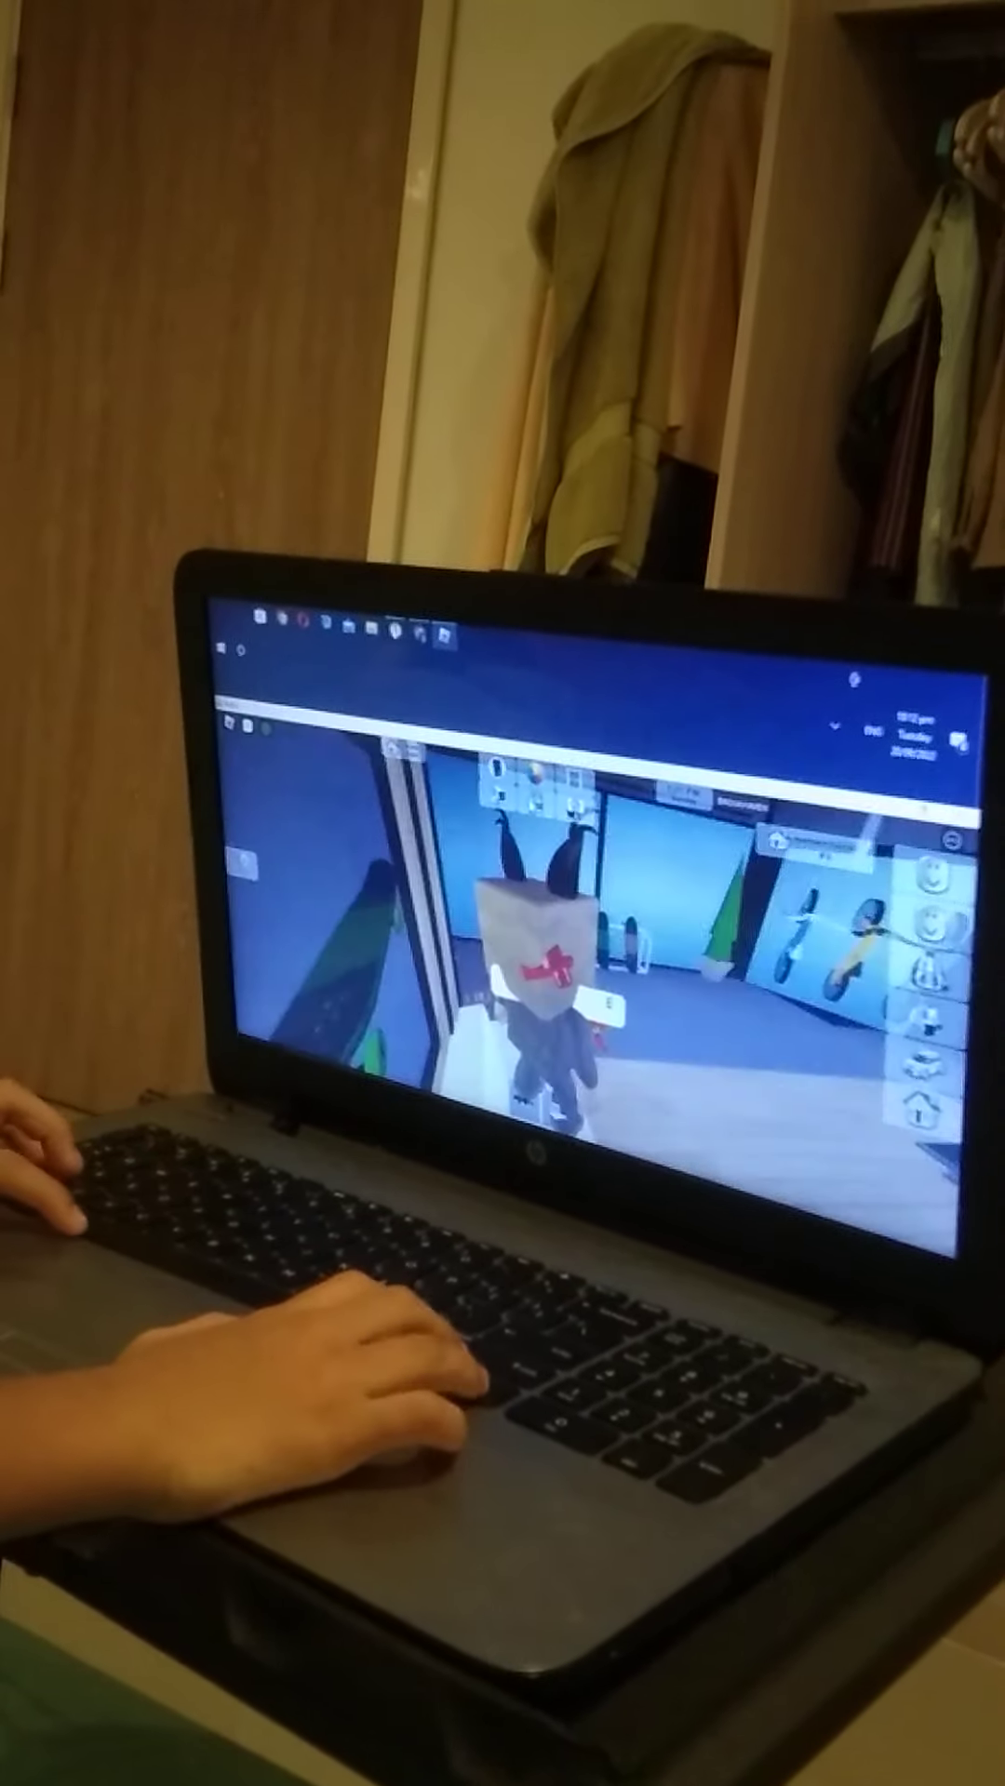
{"action": "key", "text": "w"}
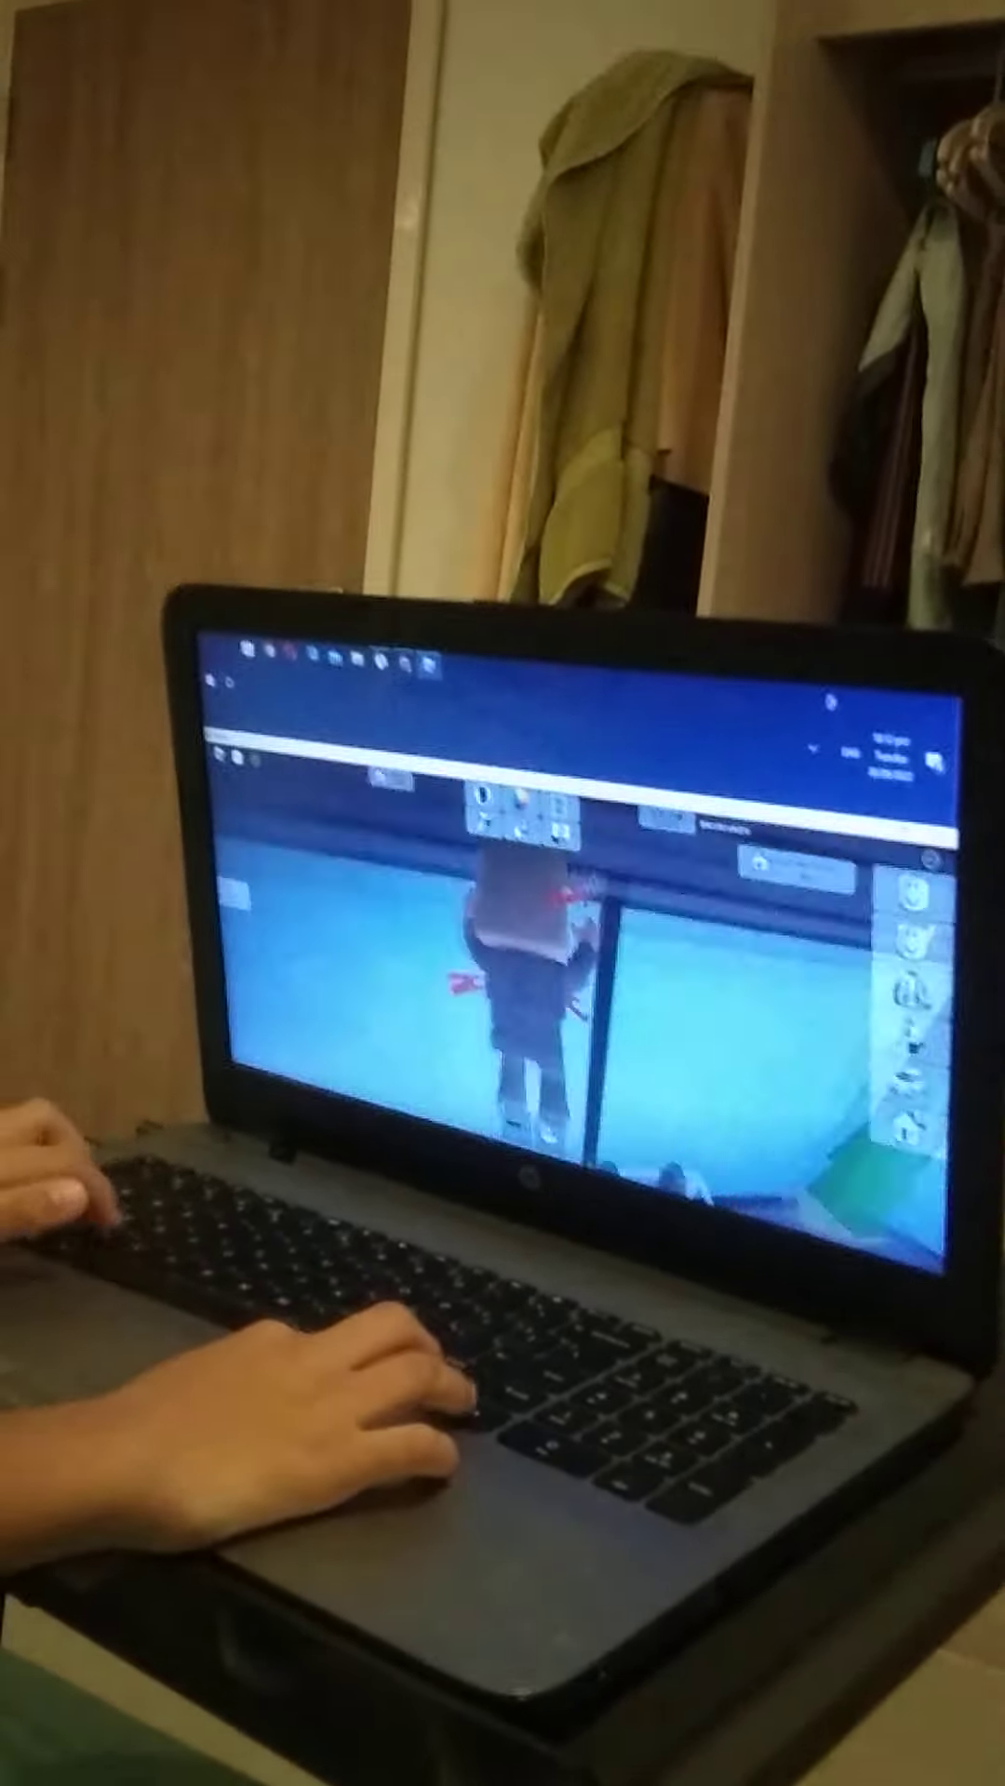
{"action": "key", "text": "w"}
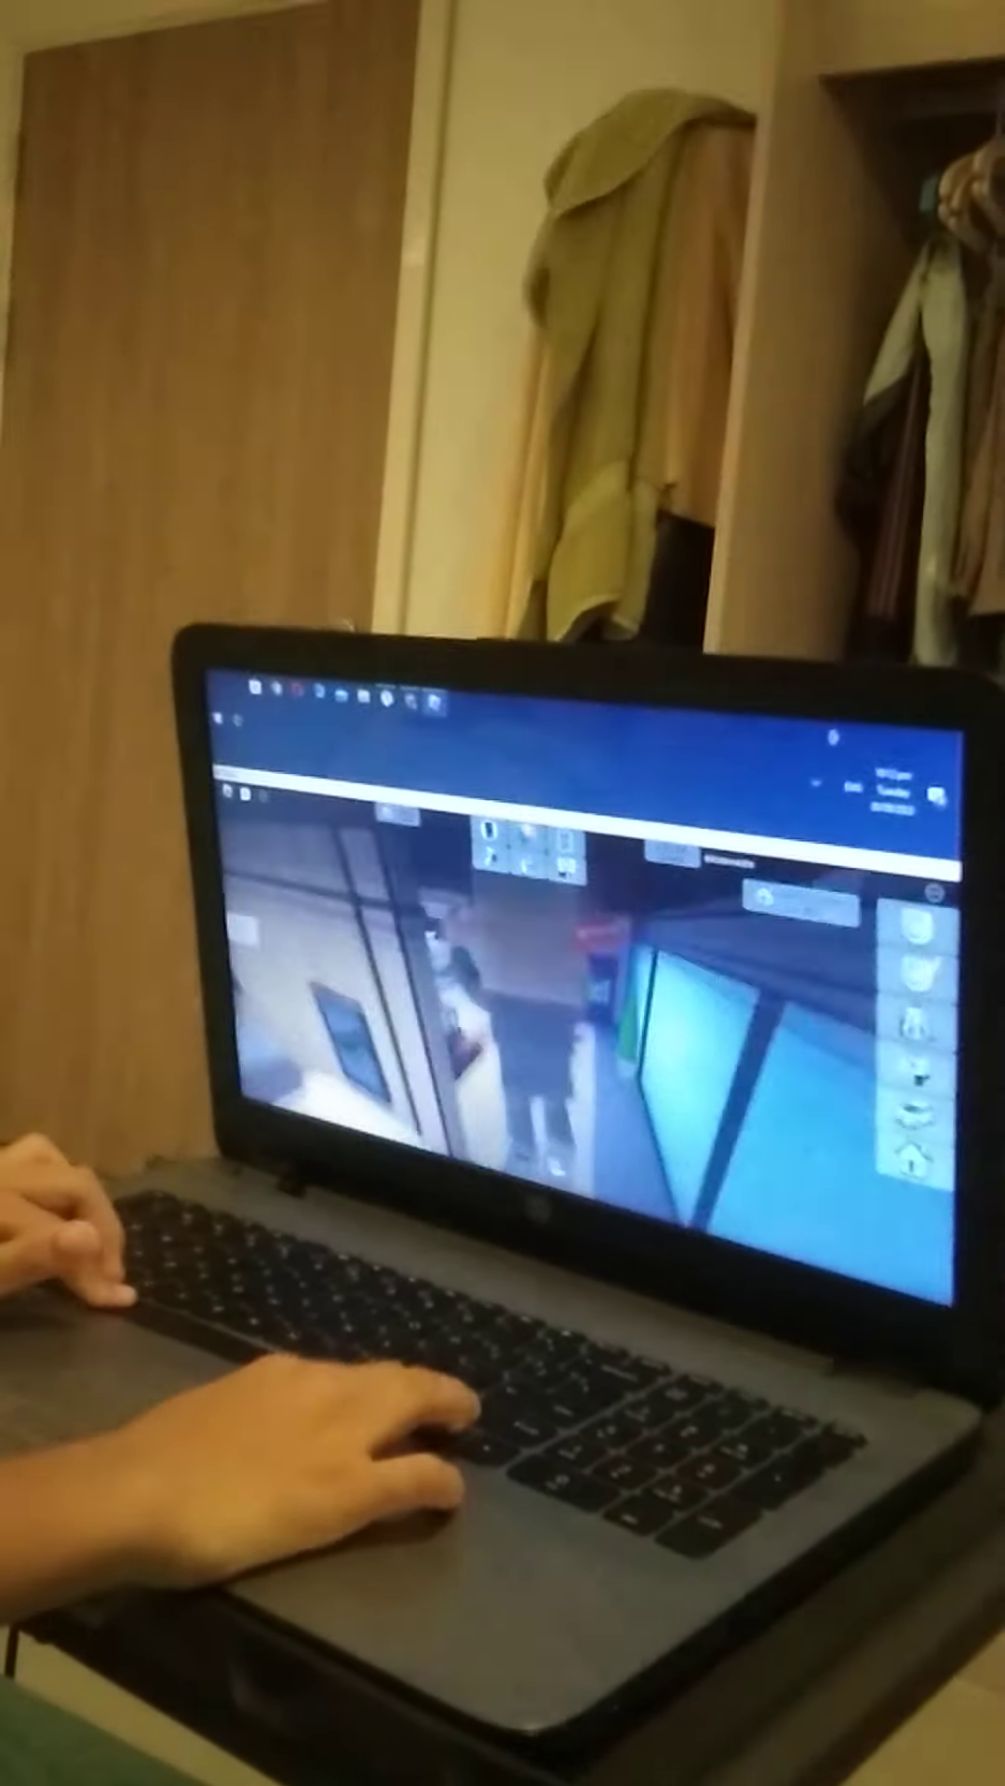
{"action": "key", "text": "w"}
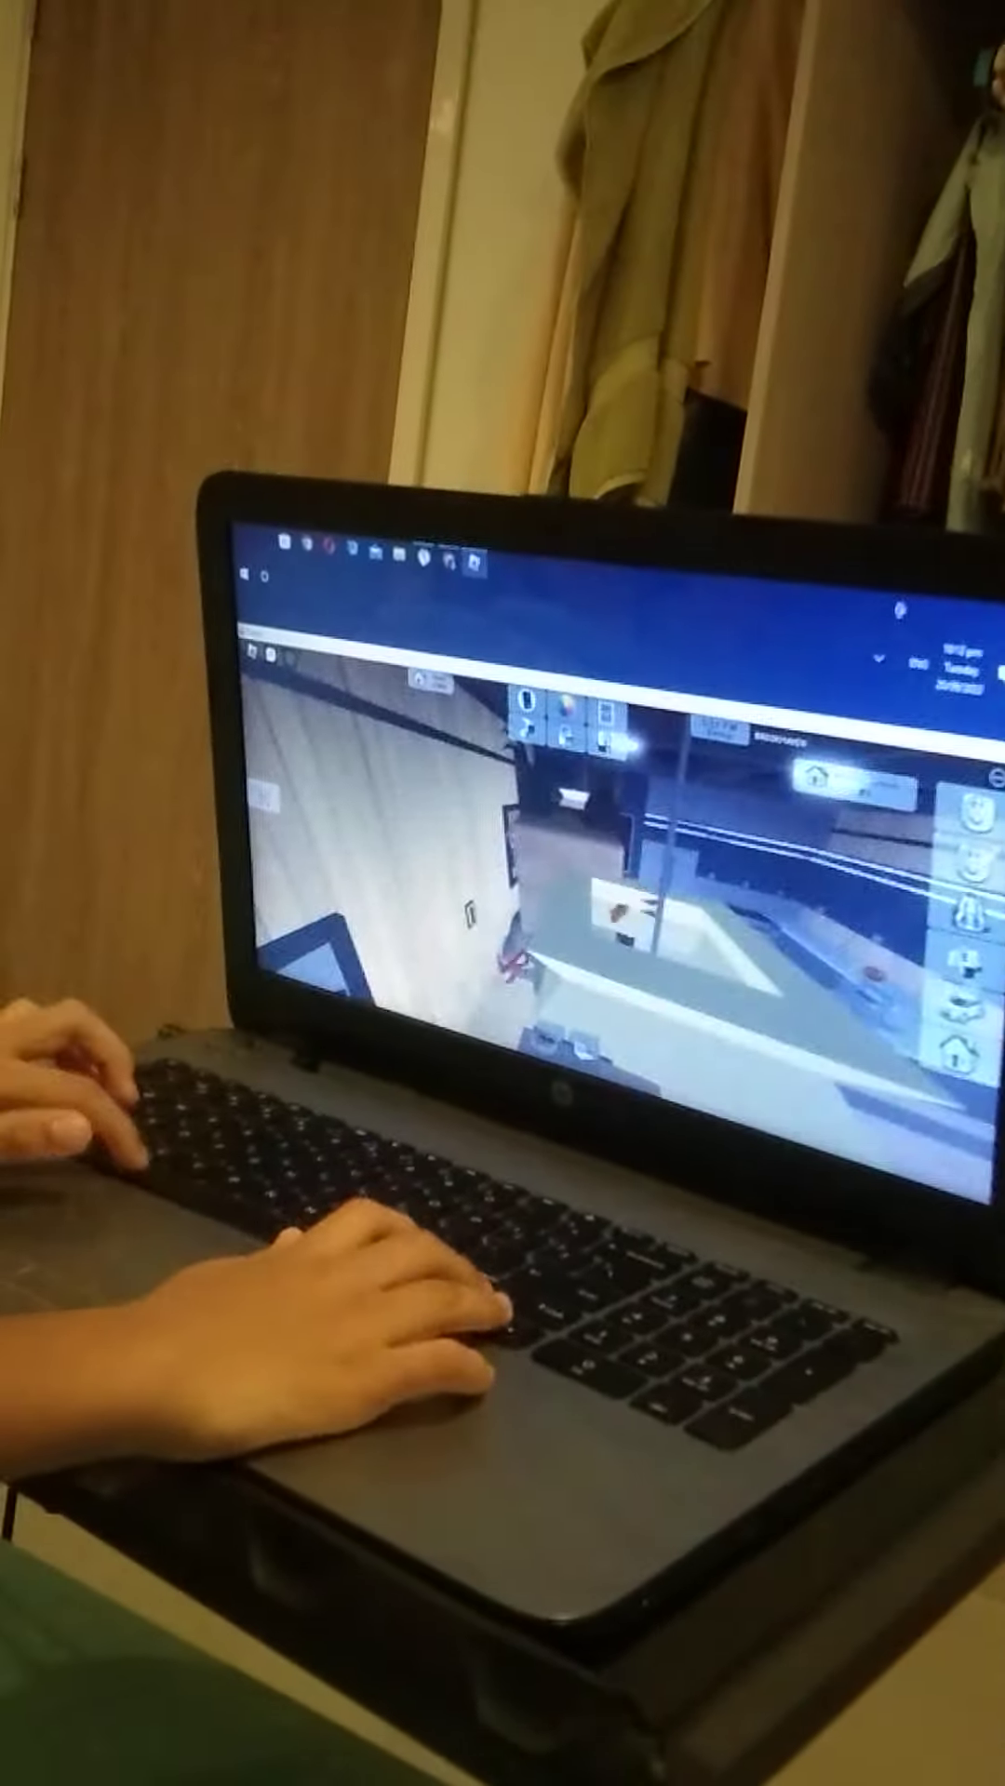
{"action": "key", "text": "w"}
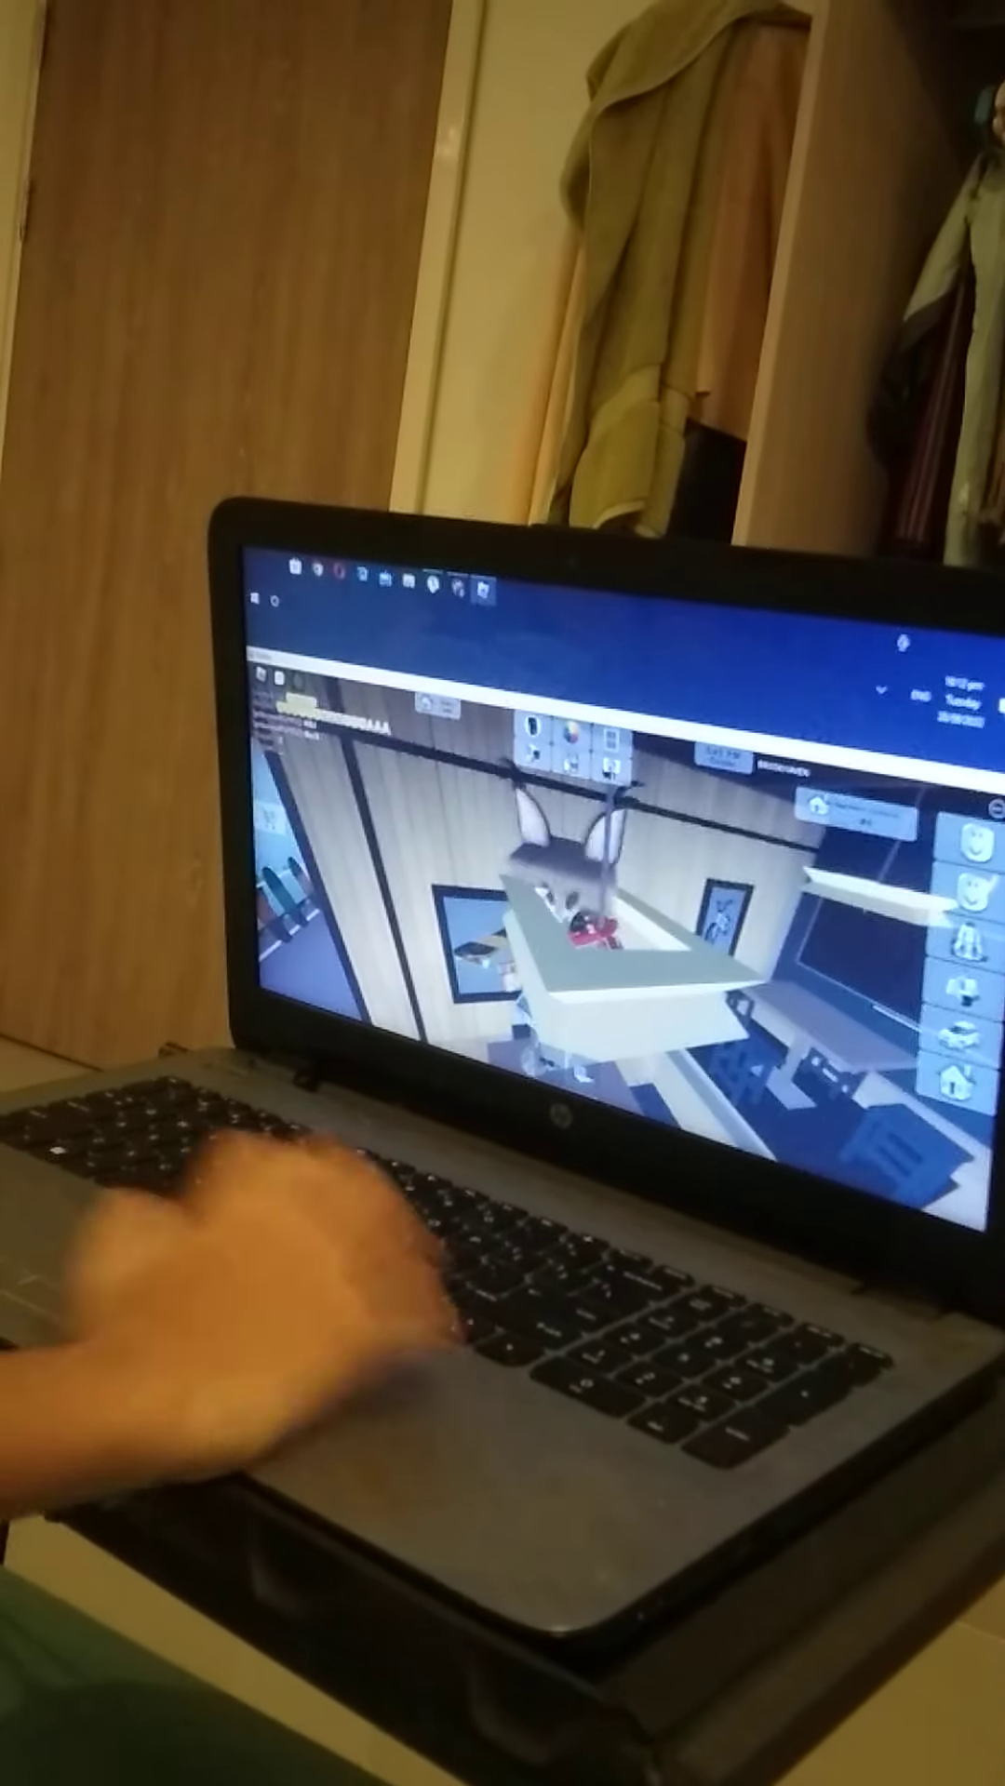
{"action": "key", "text": "s"}
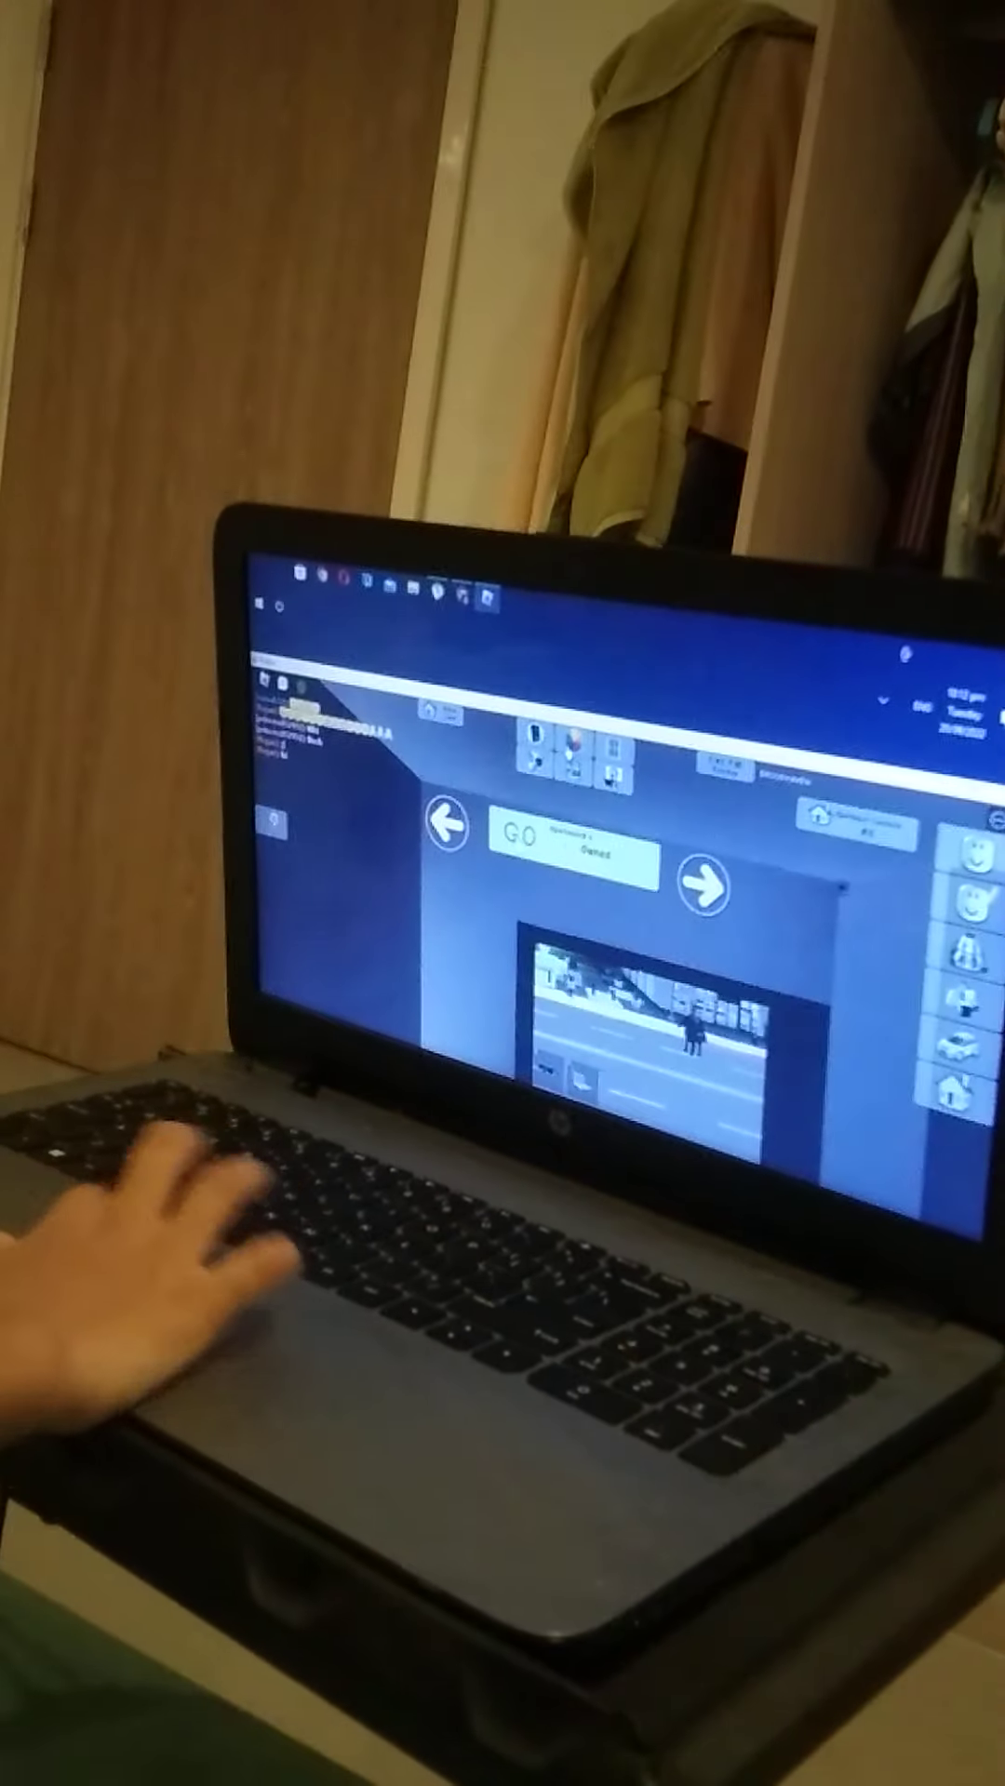
Close the location picker, then select and confirm Luxury Apartment #6 as the home.
{"action": "left_click", "coordinate": [437, 720]}
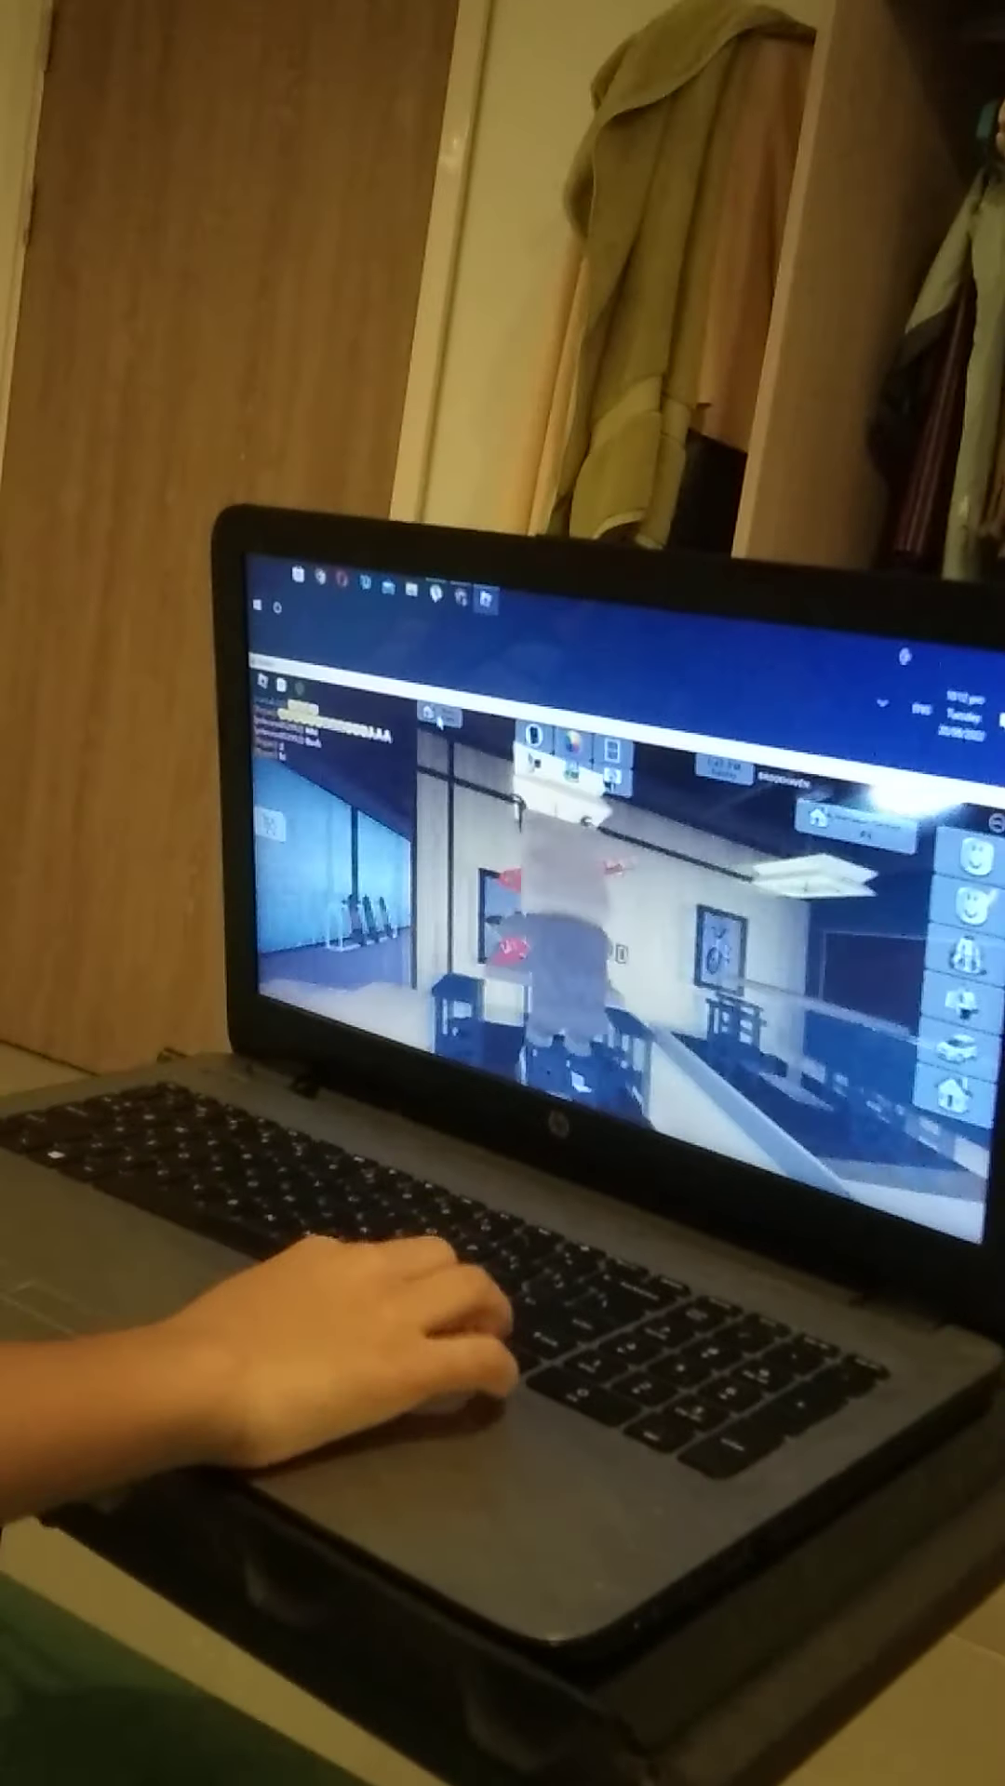
{"action": "key", "text": "i"}
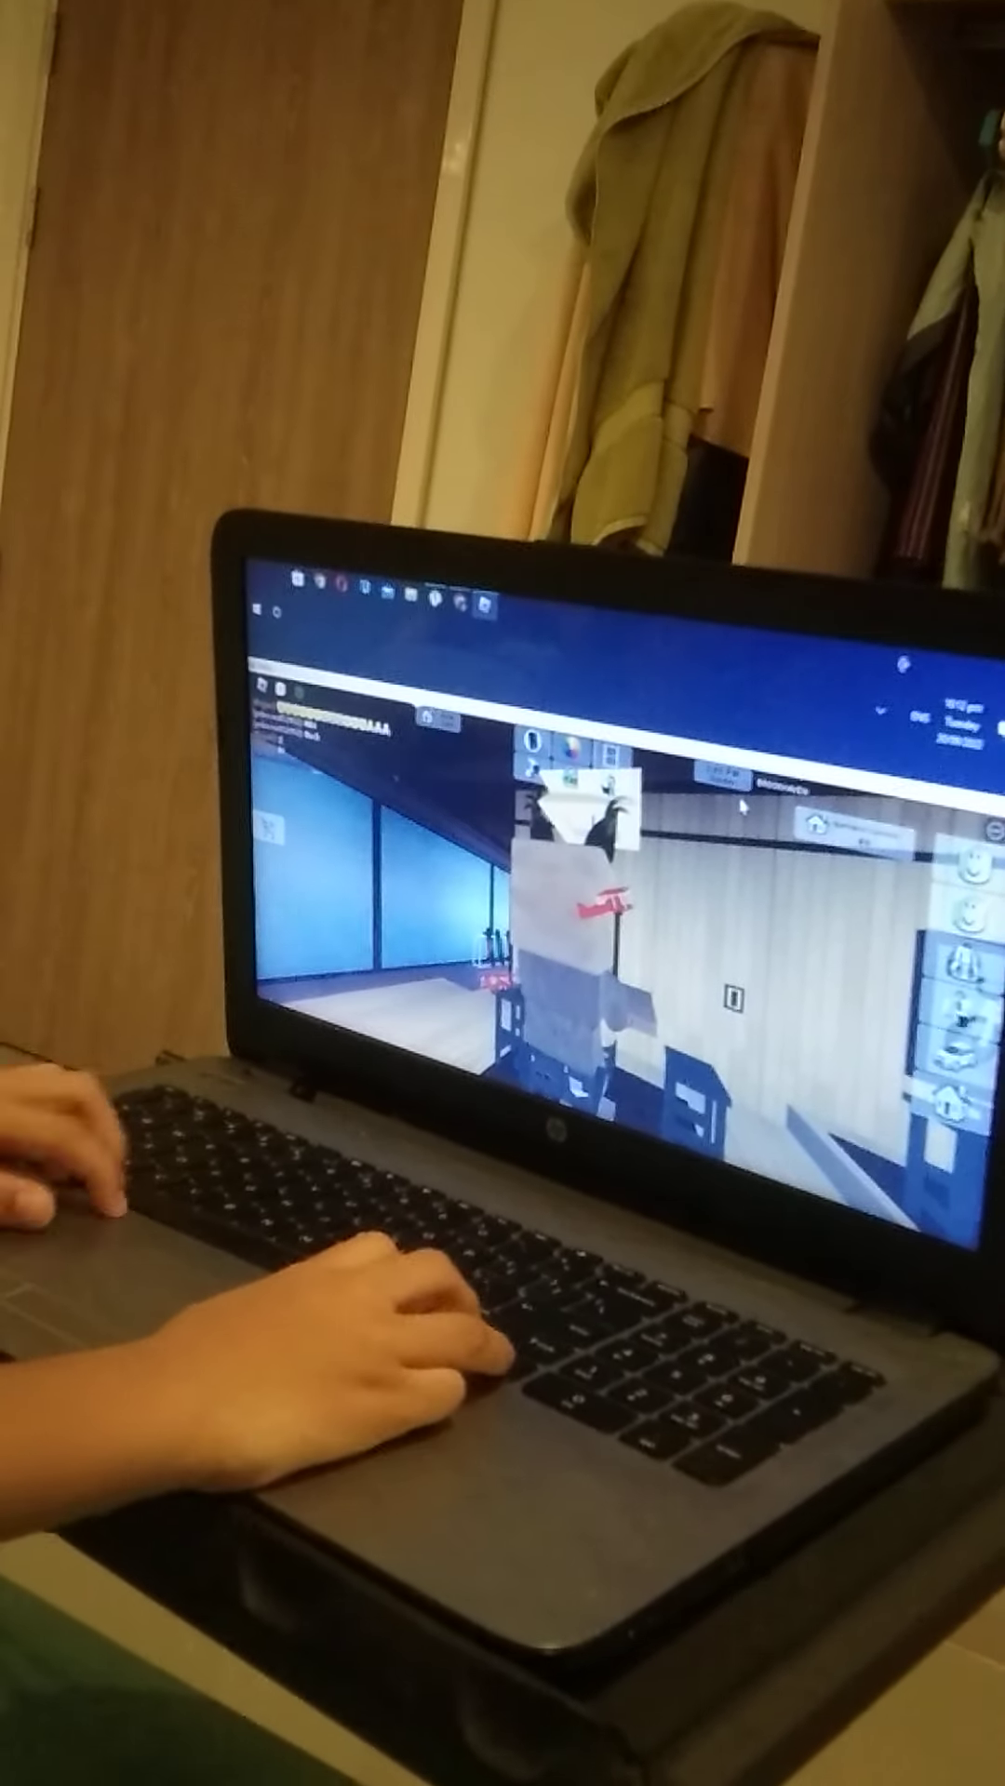
{"action": "key", "text": "w"}
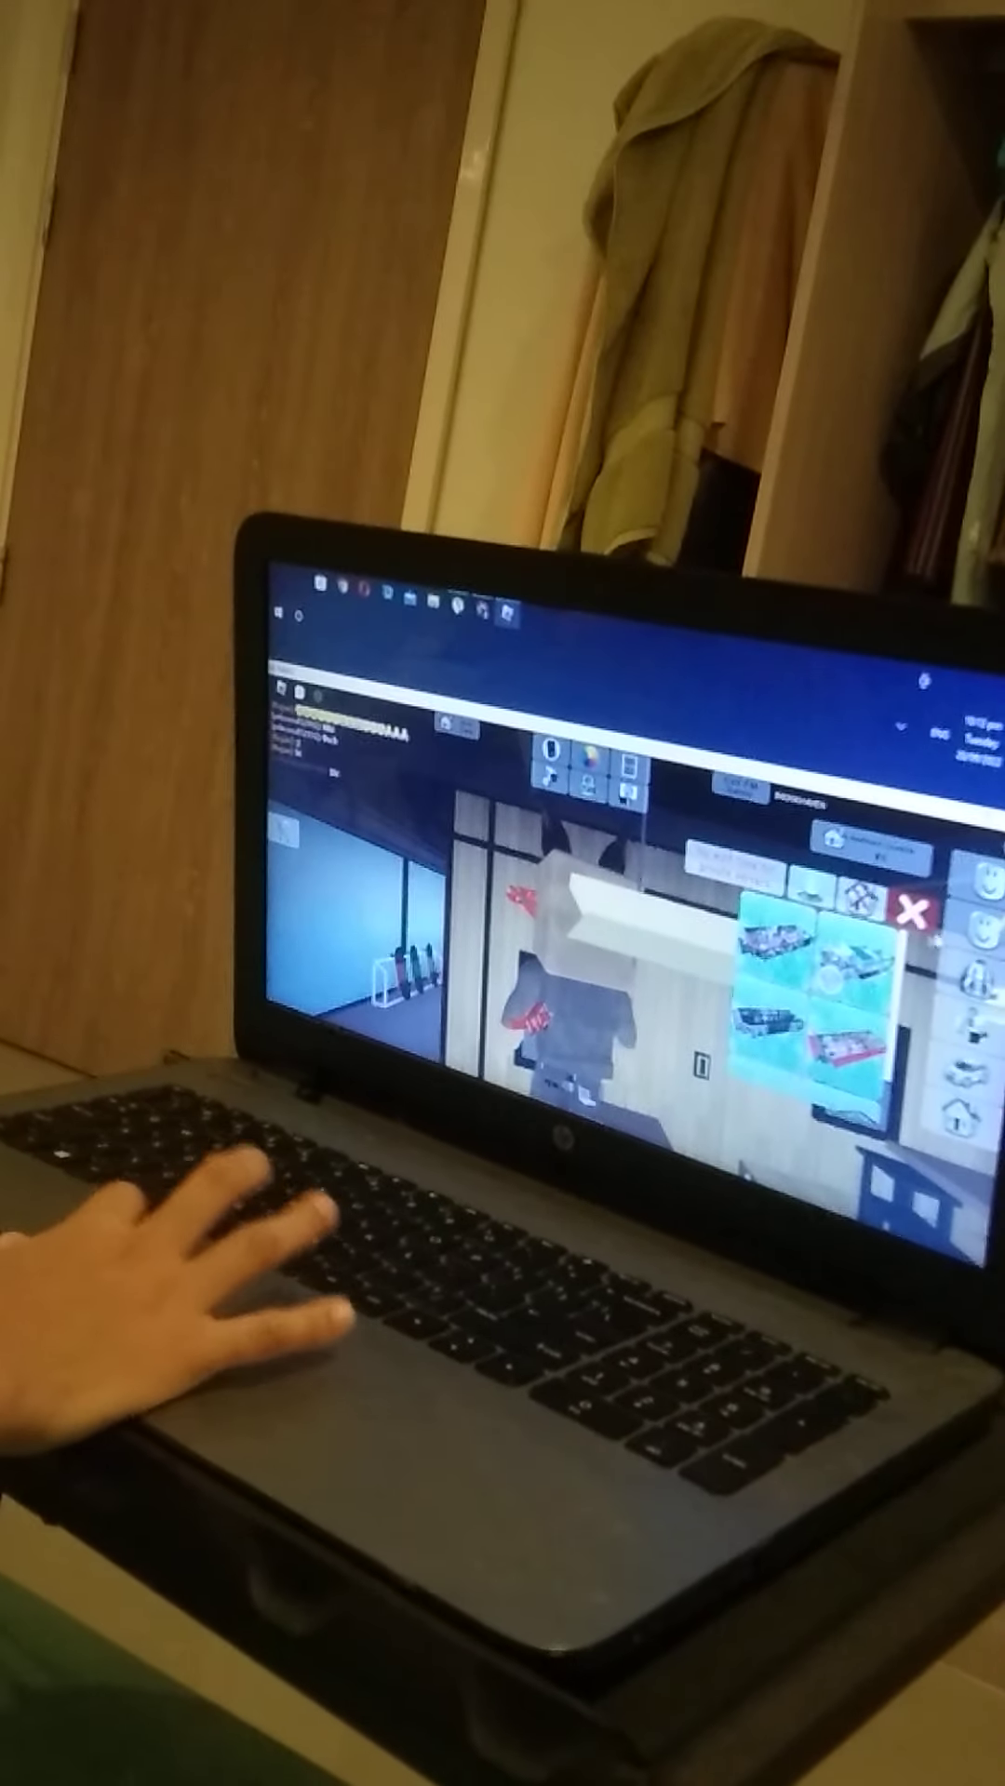
{"action": "key", "text": "e"}
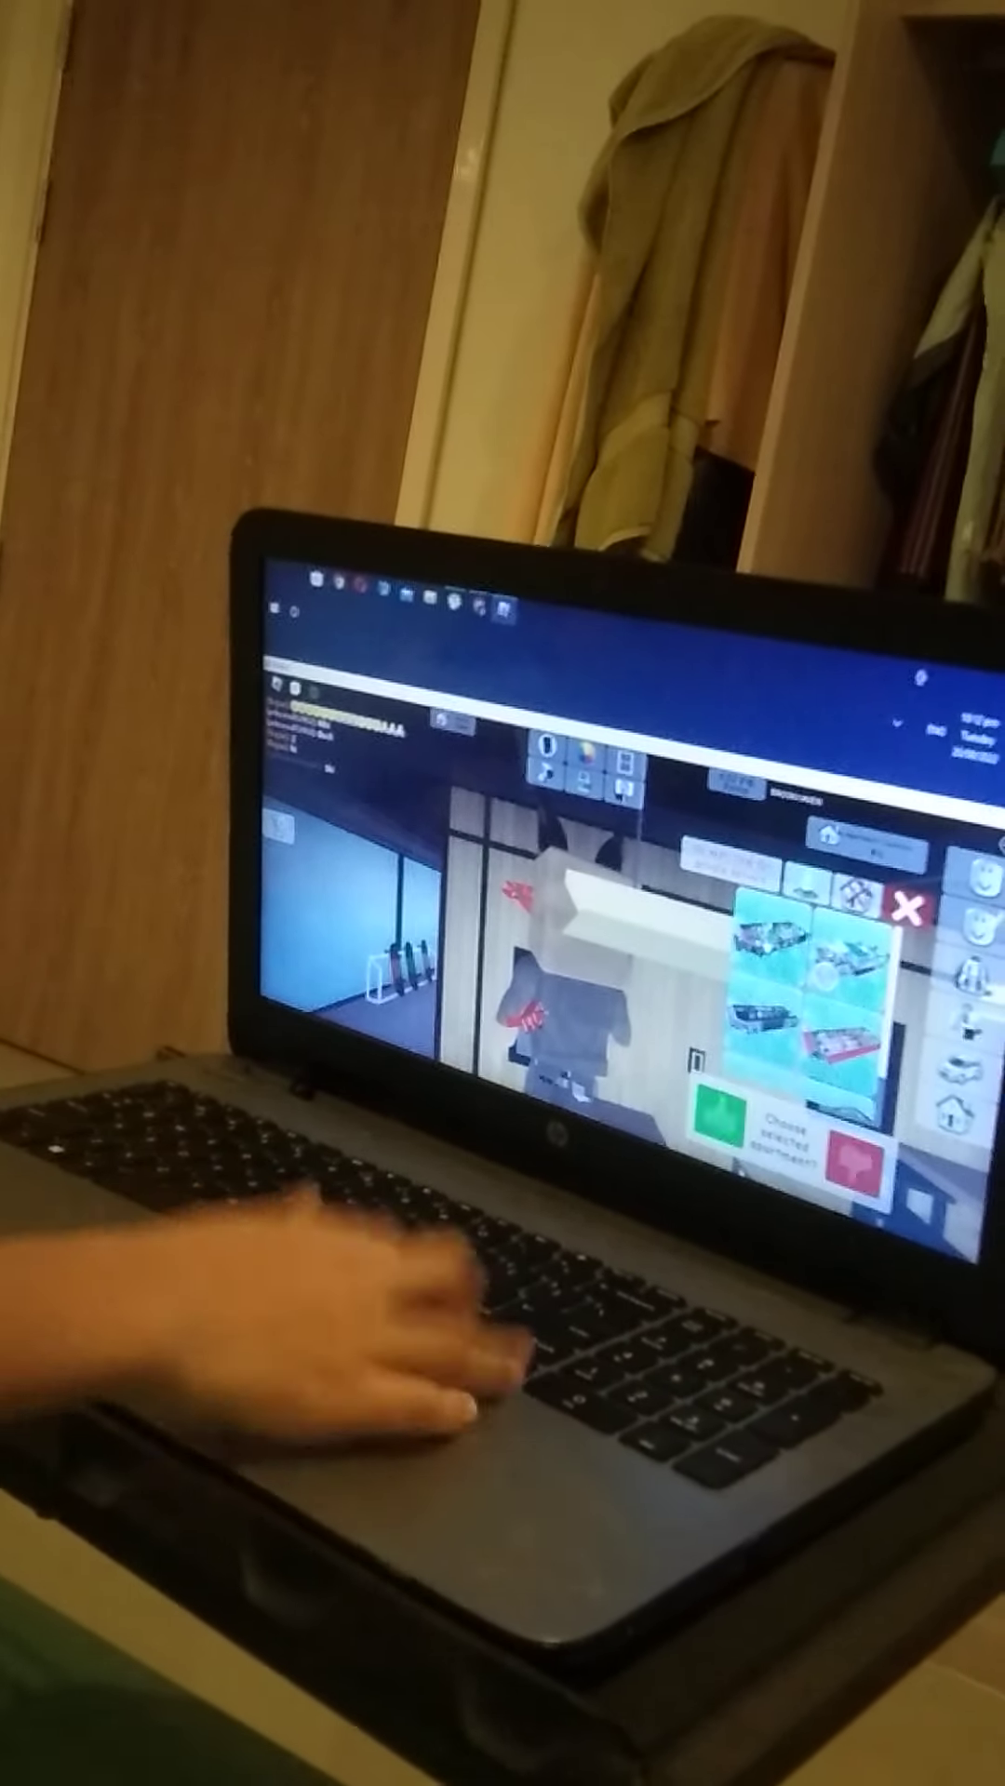
{"action": "key", "text": "Return"}
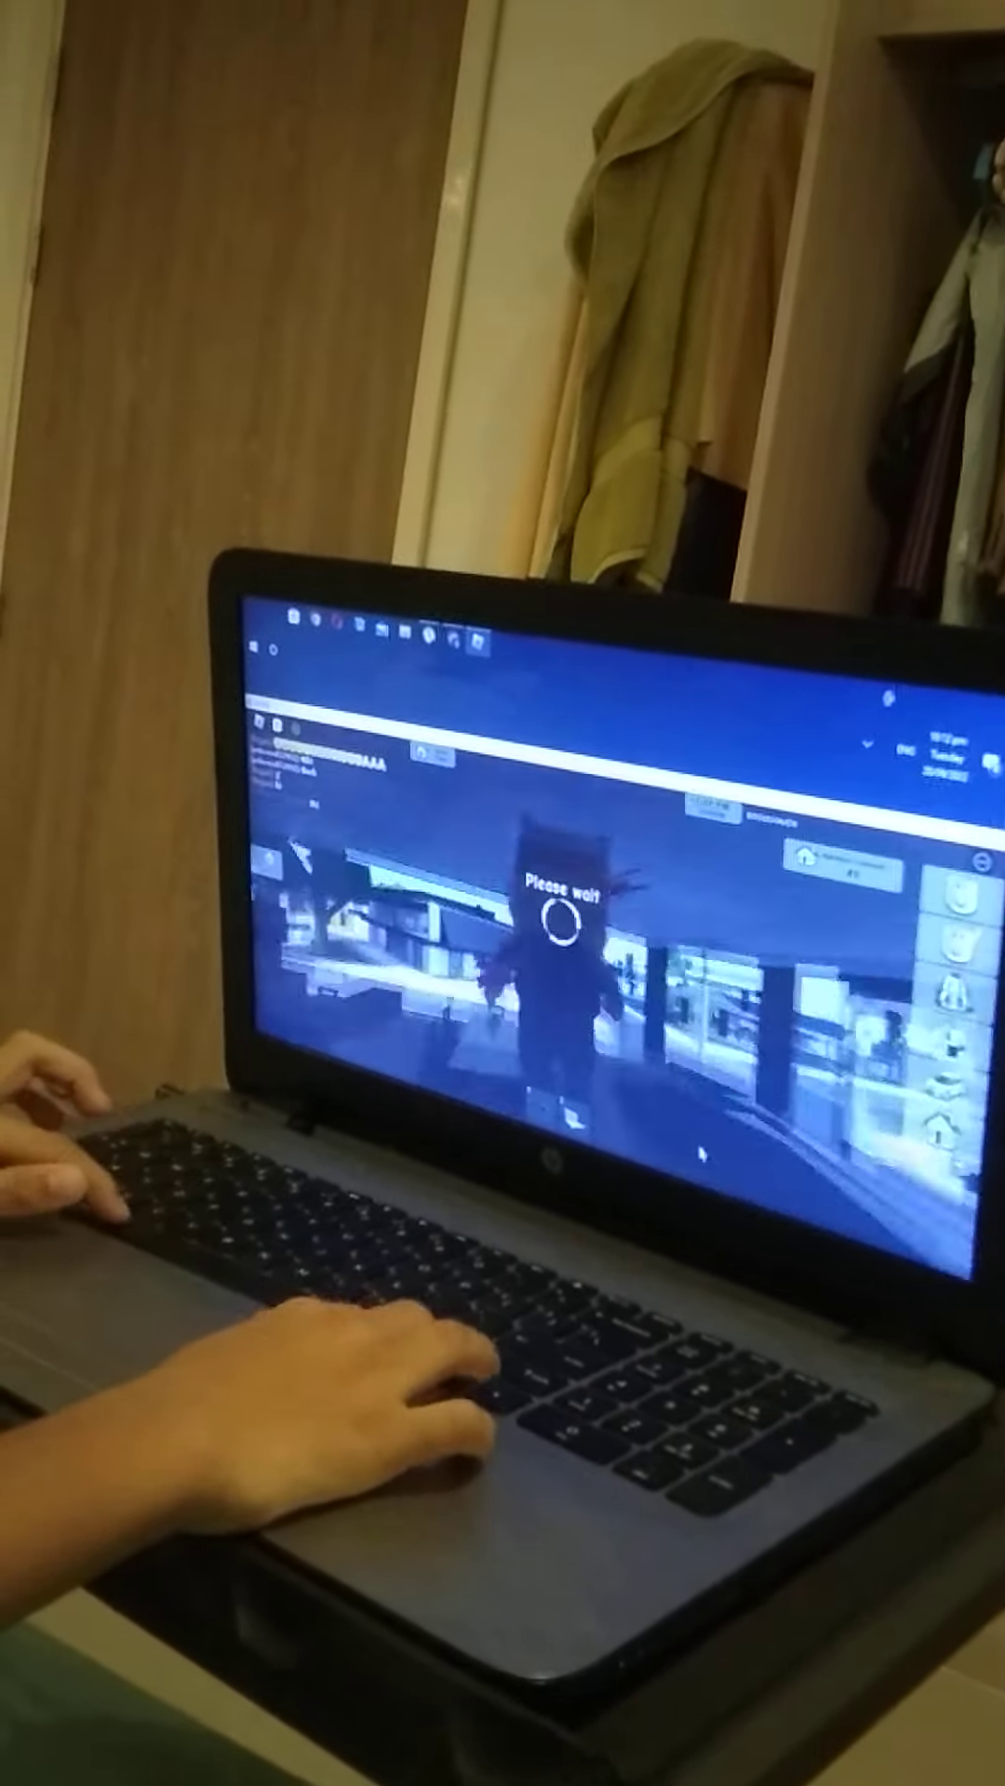
{"action": "key", "text": "w"}
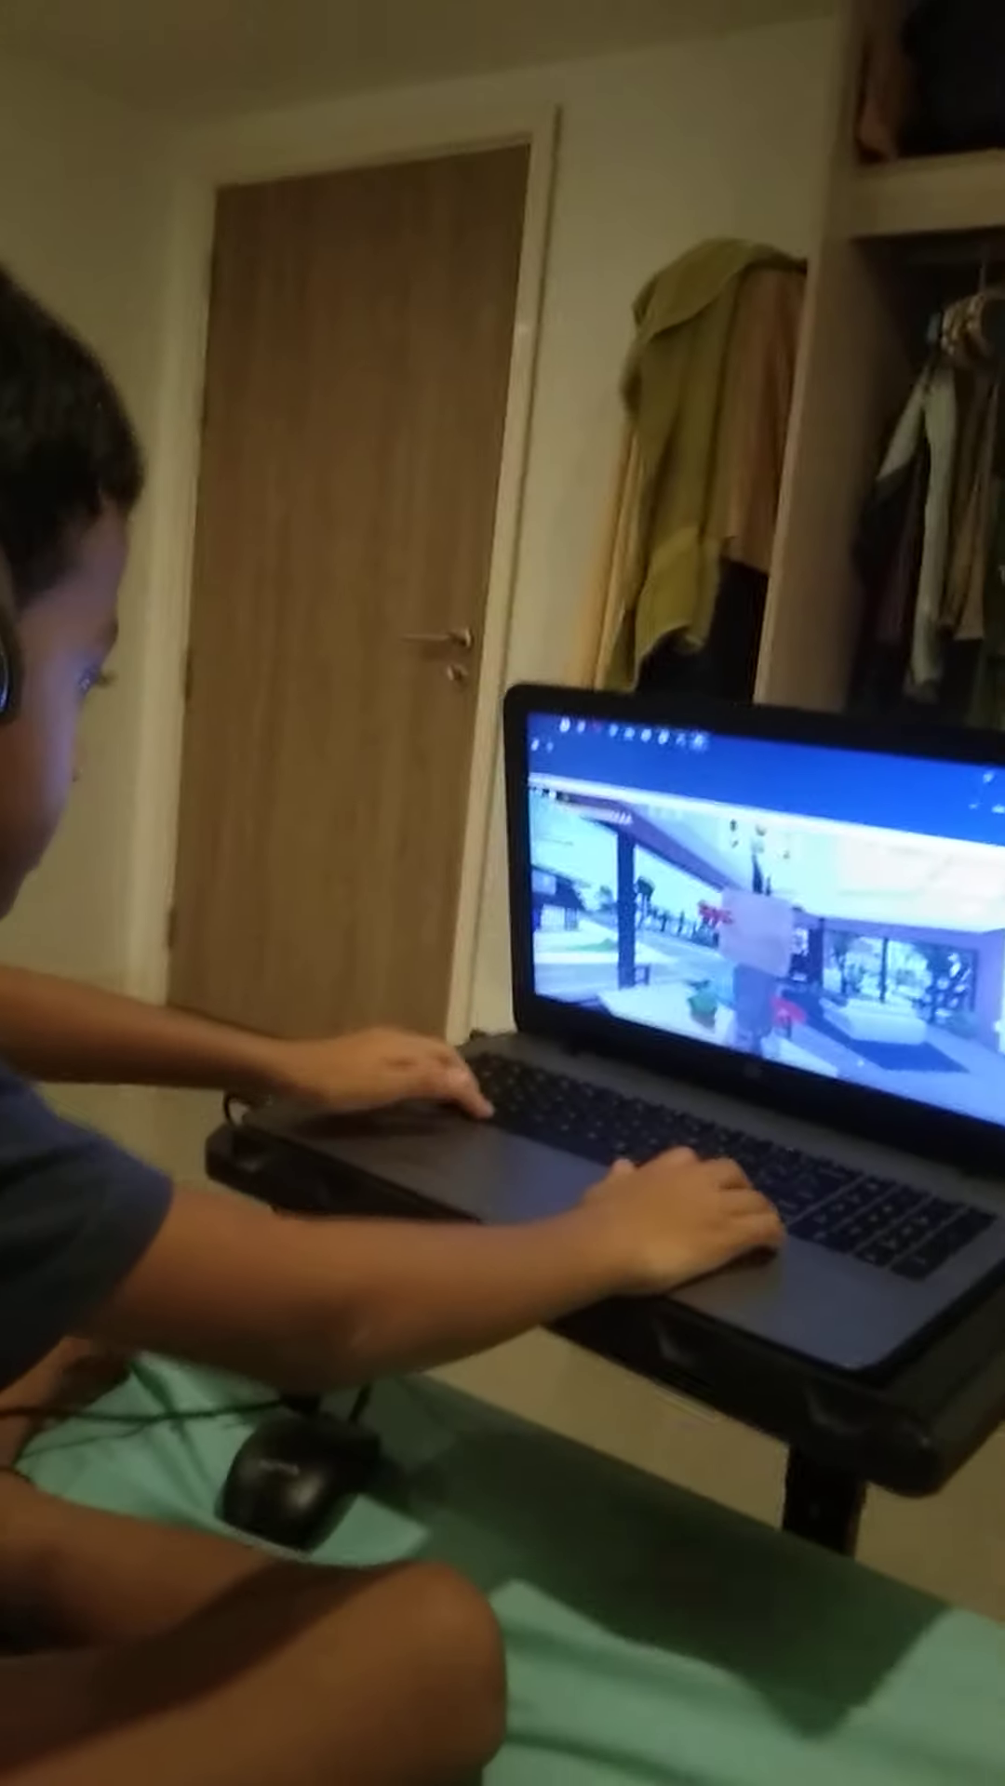
Rotate the view and walk out toward the apartment's outdoor area.
{"action": "key", "text": "w"}
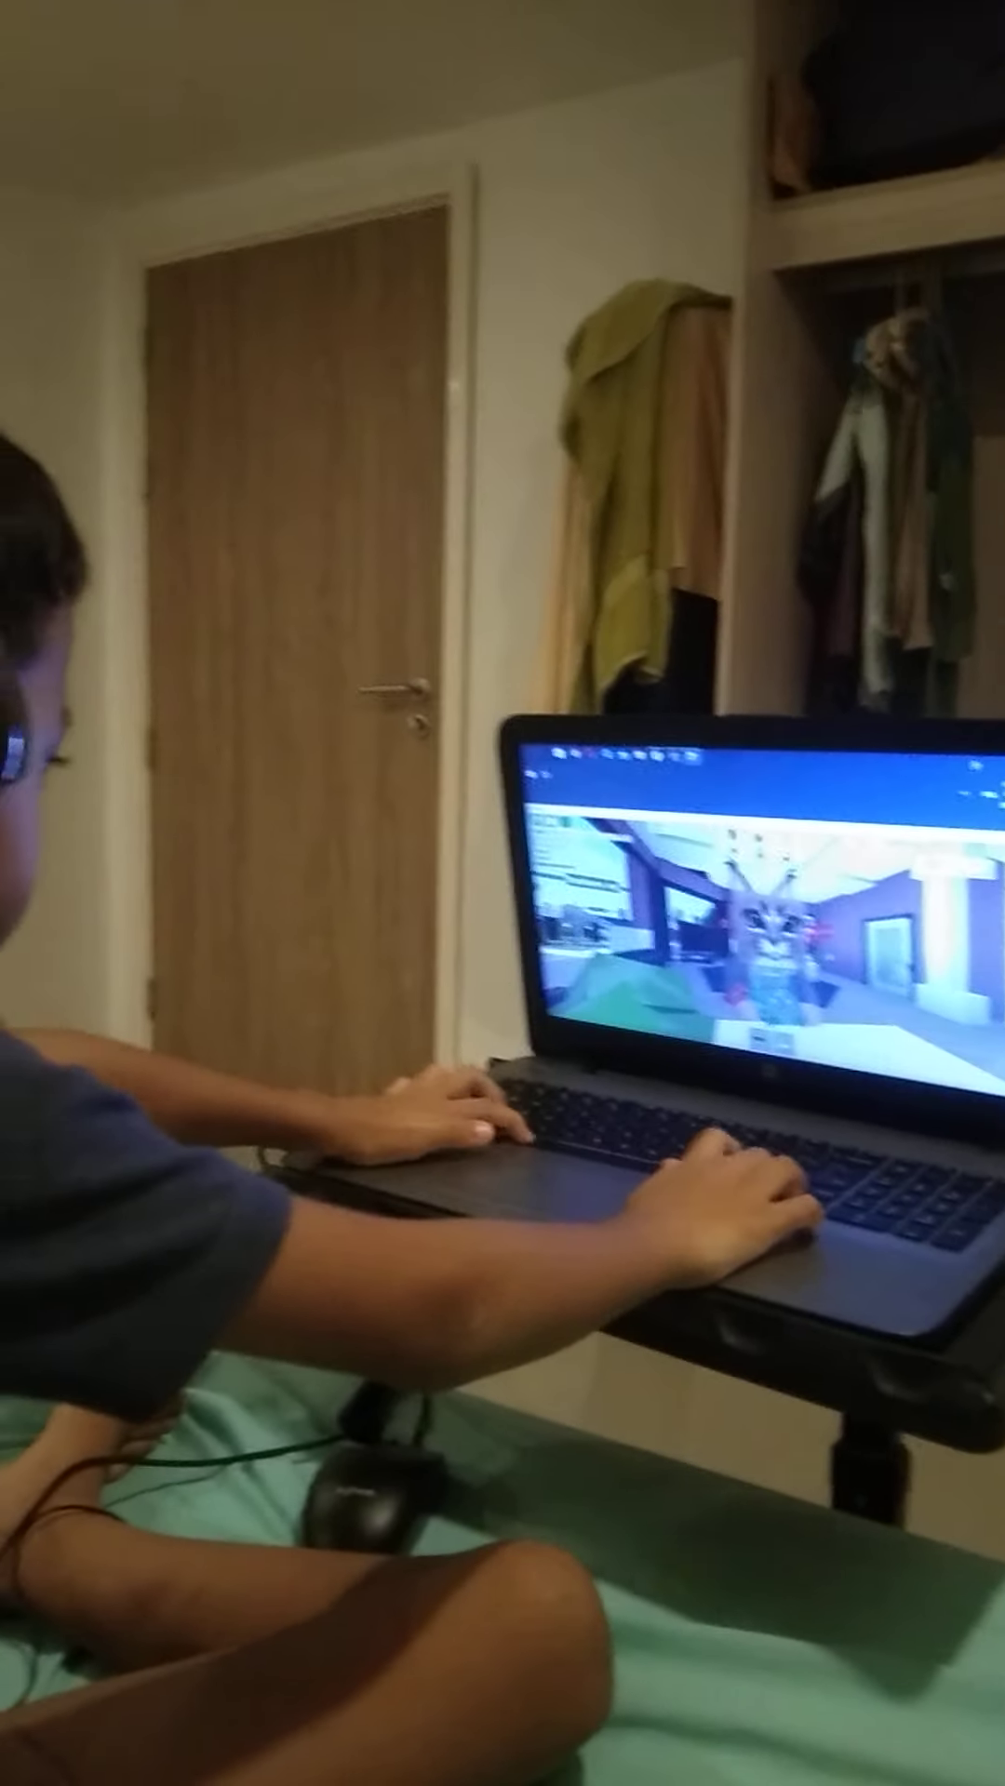
{"action": "key", "text": "w"}
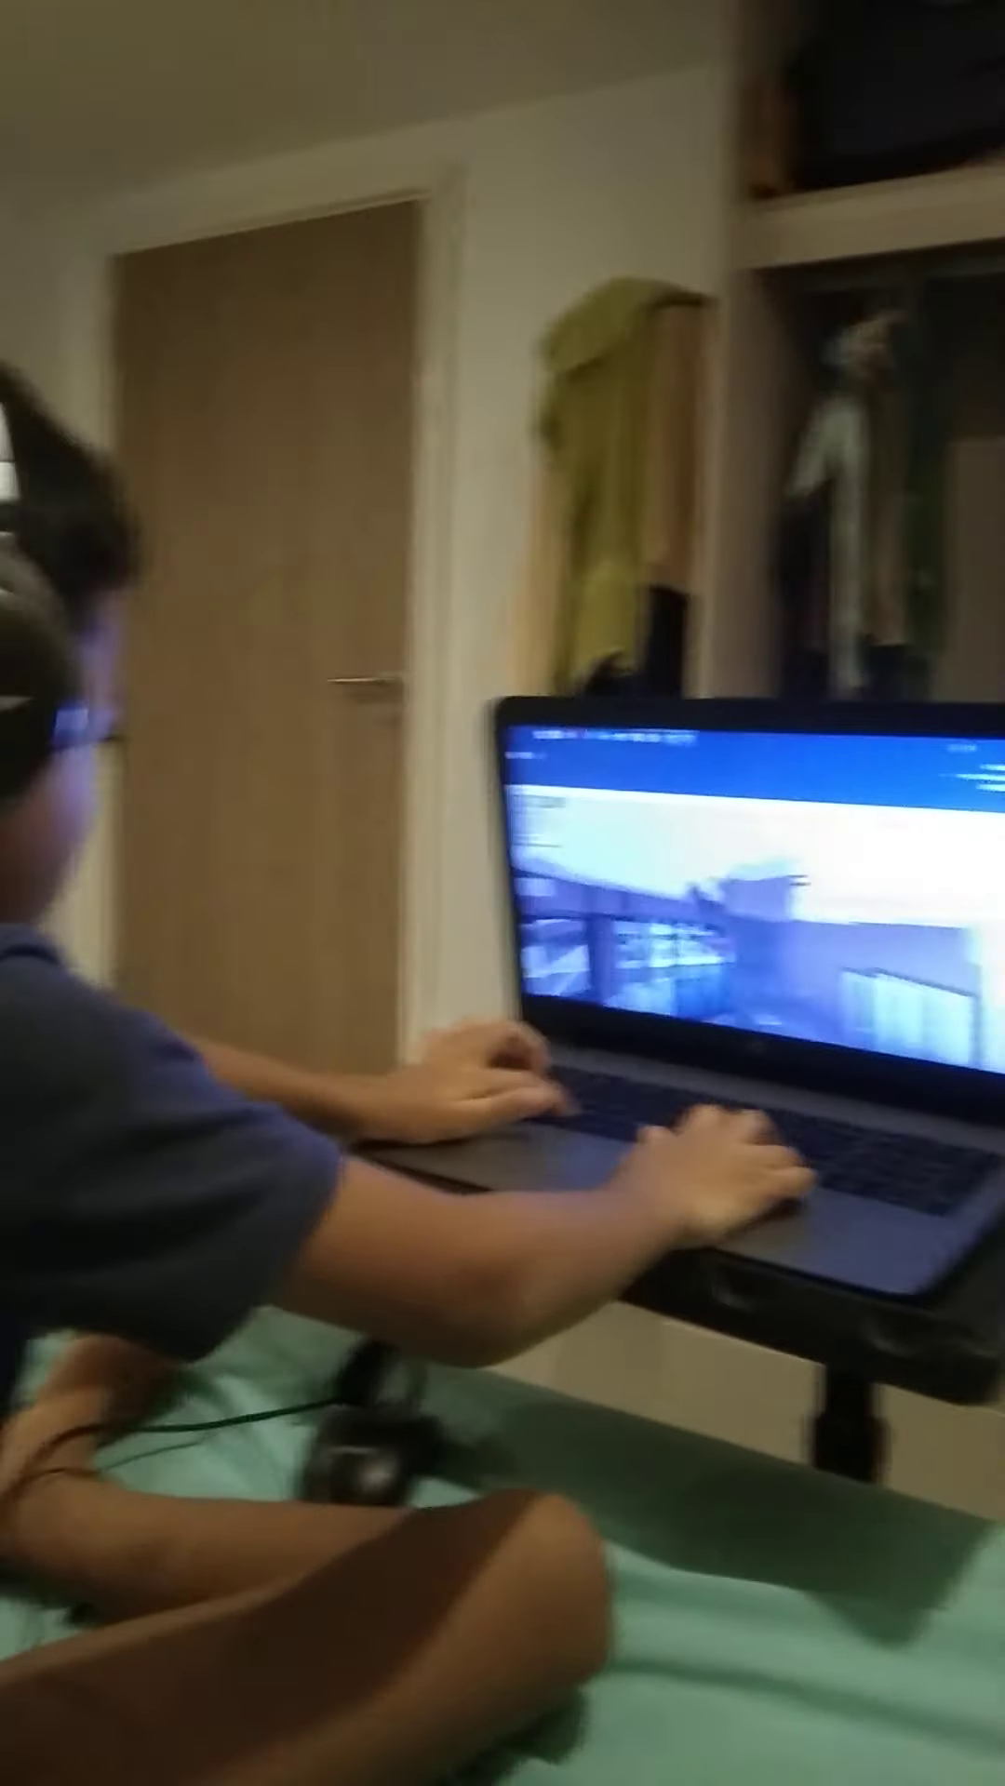
{"action": "key", "text": "w"}
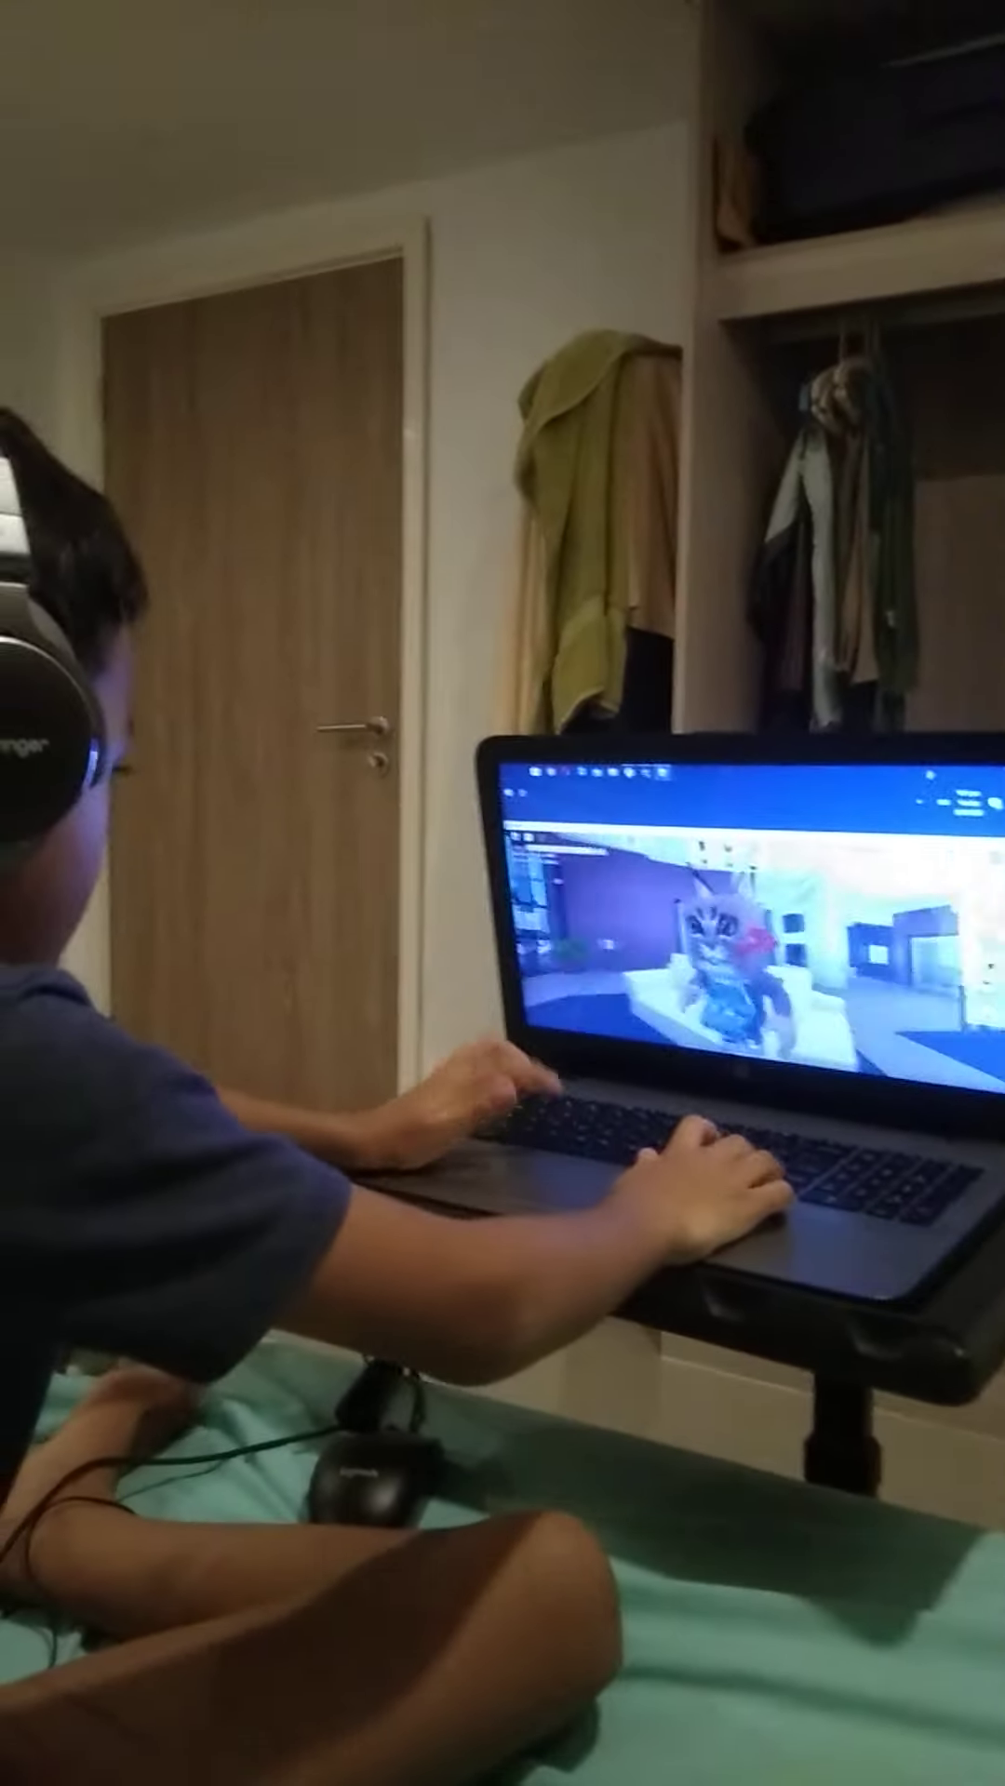
{"action": "key", "text": "w"}
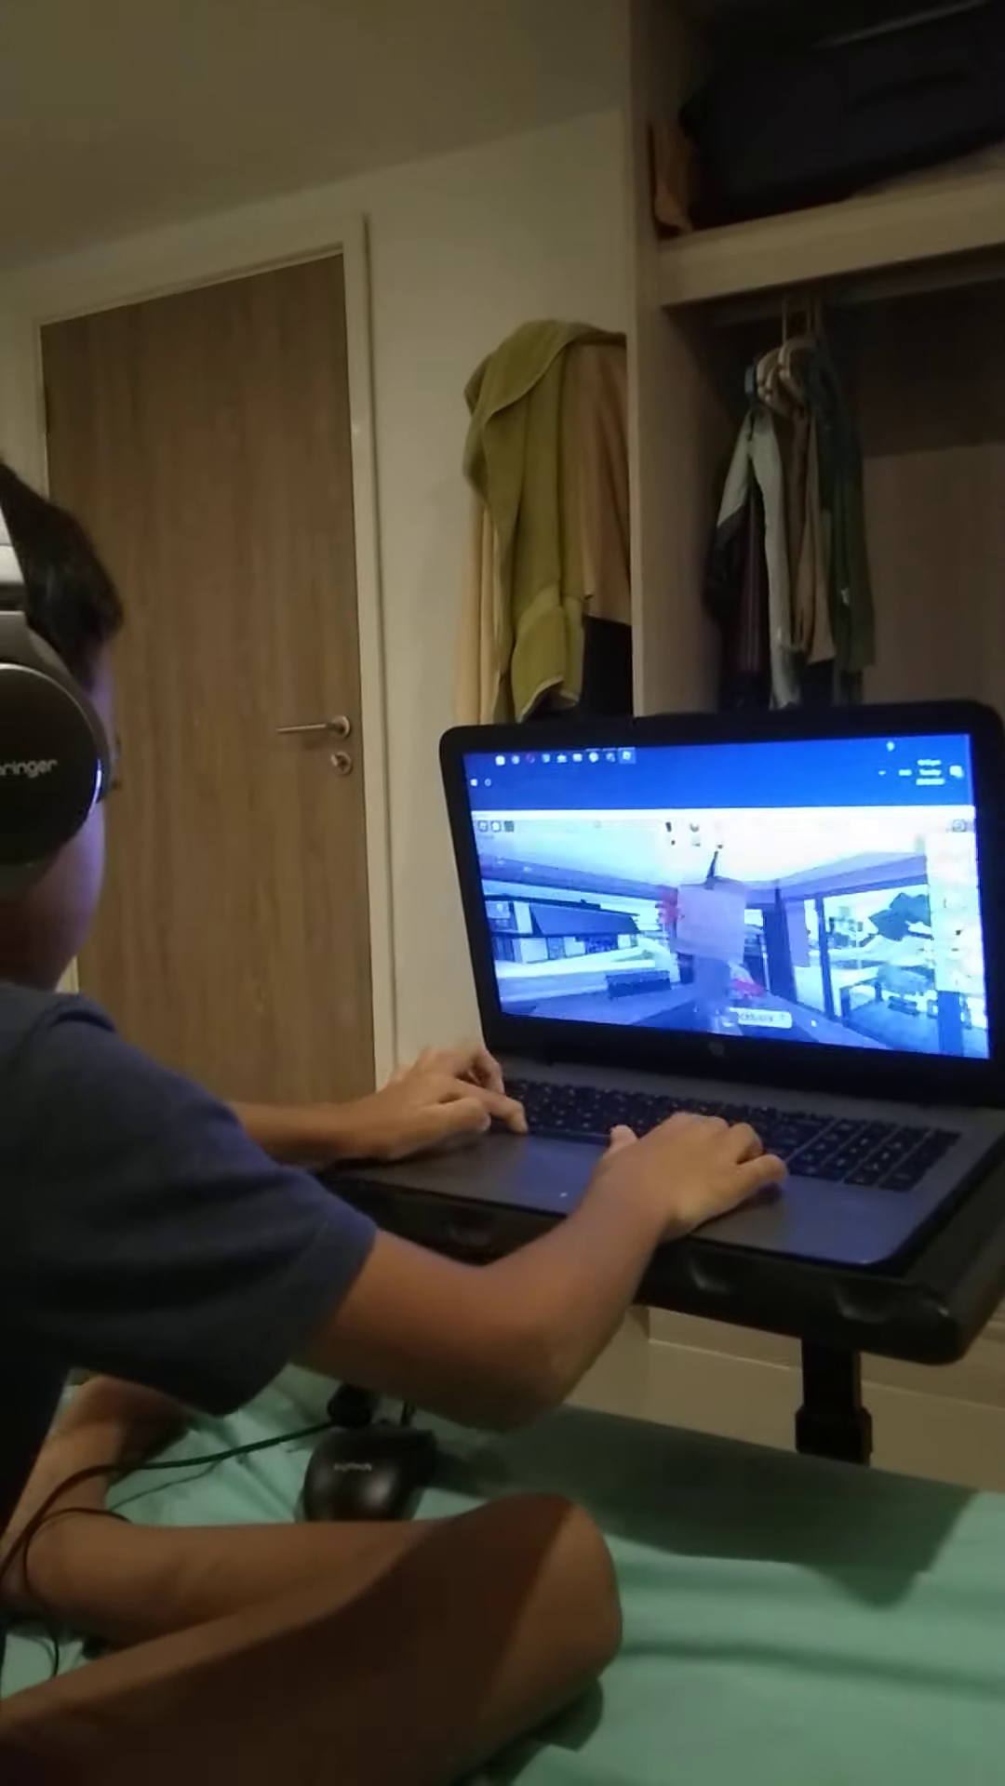
{"action": "key", "text": "w"}
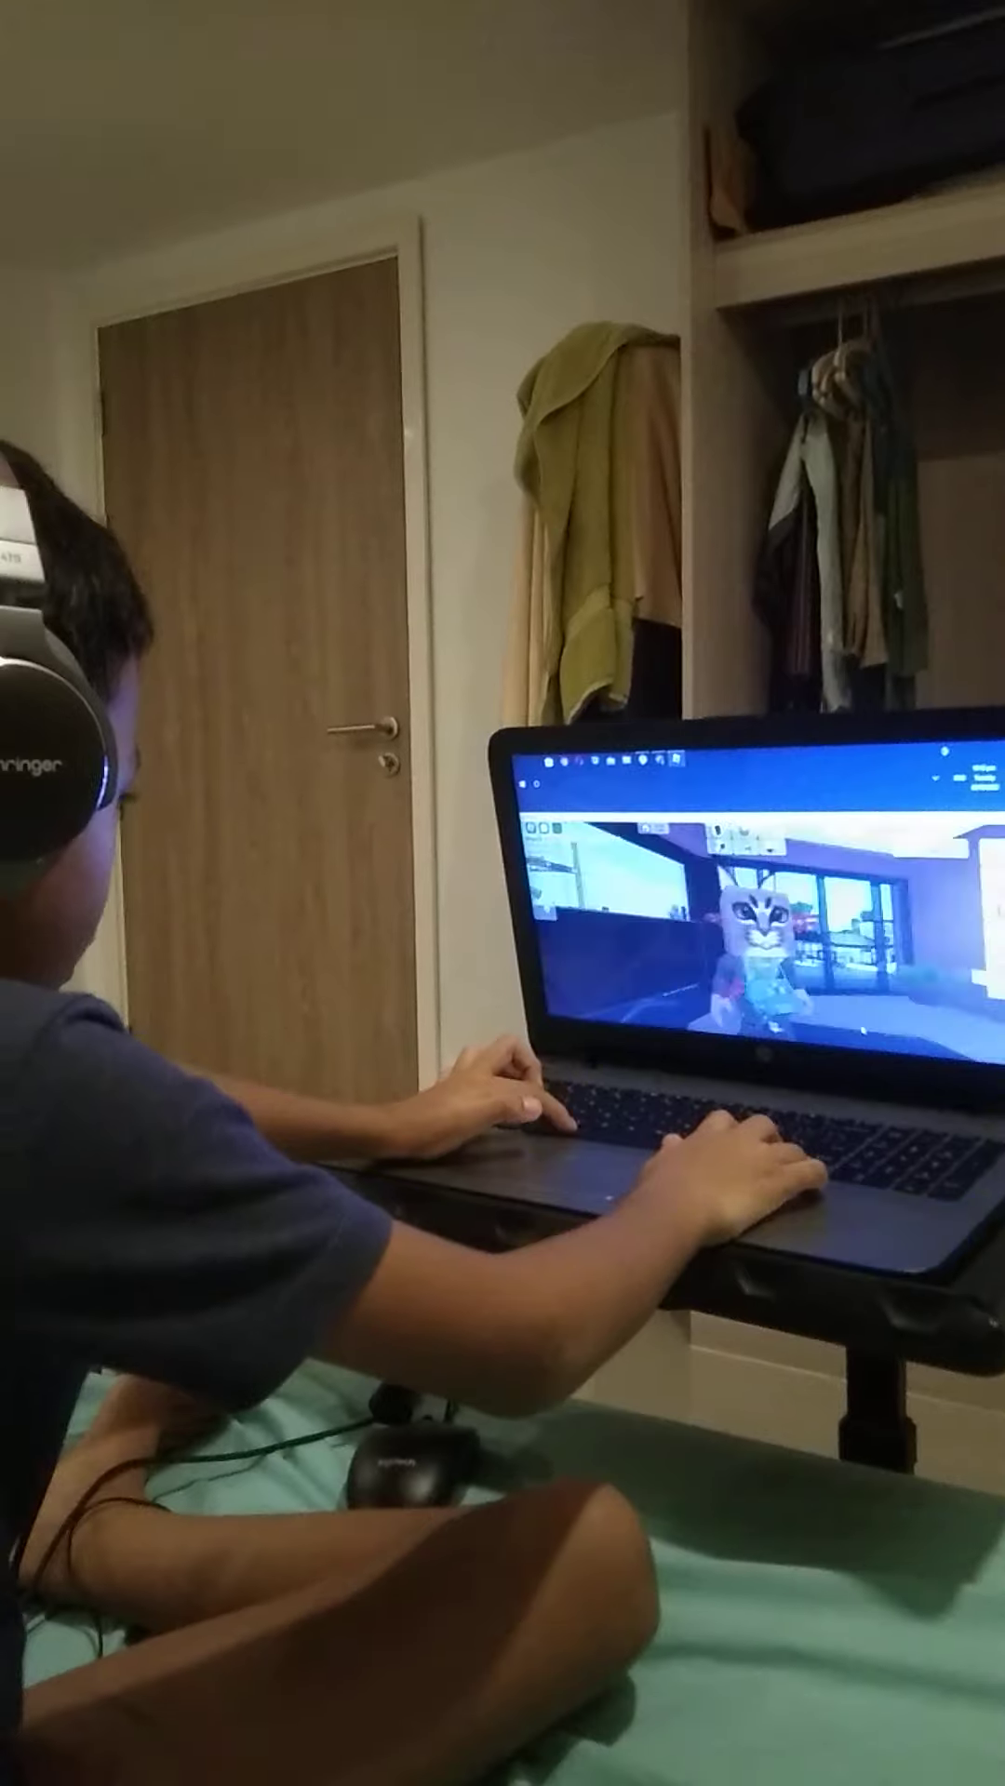
Walk back indoors and move between rooms to the Brookhaven TV sign.
{"action": "key", "text": "w"}
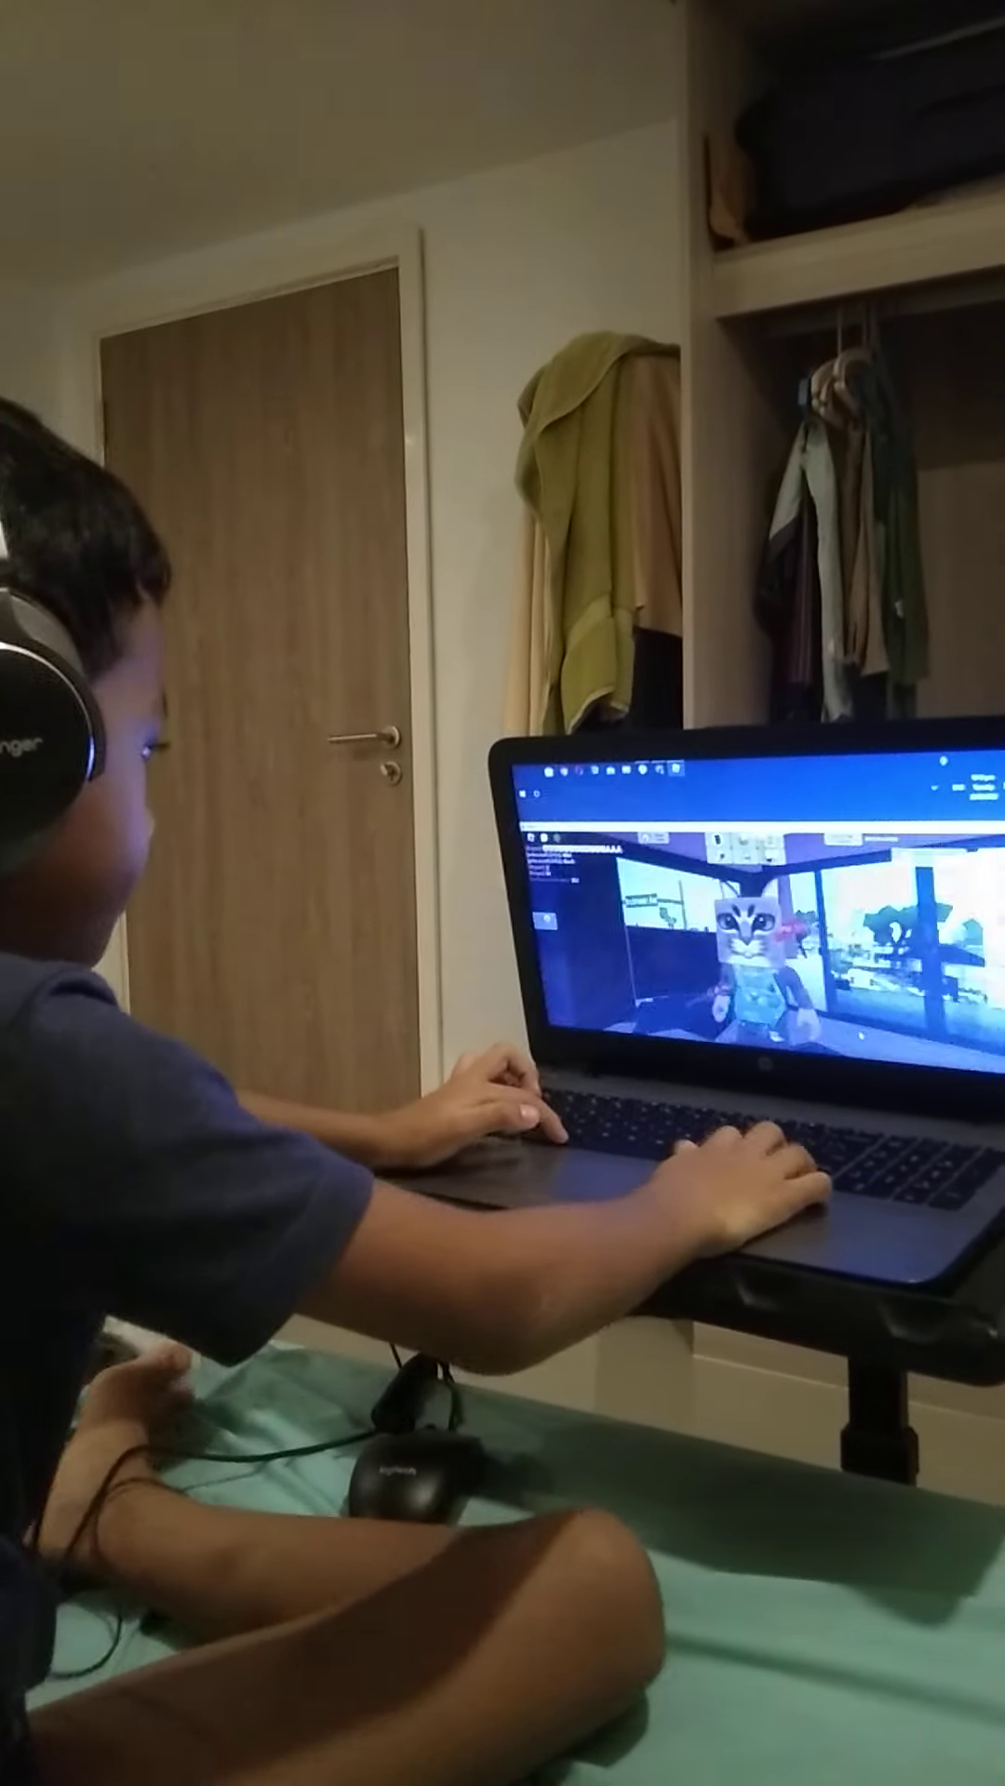
{"action": "key", "text": "w"}
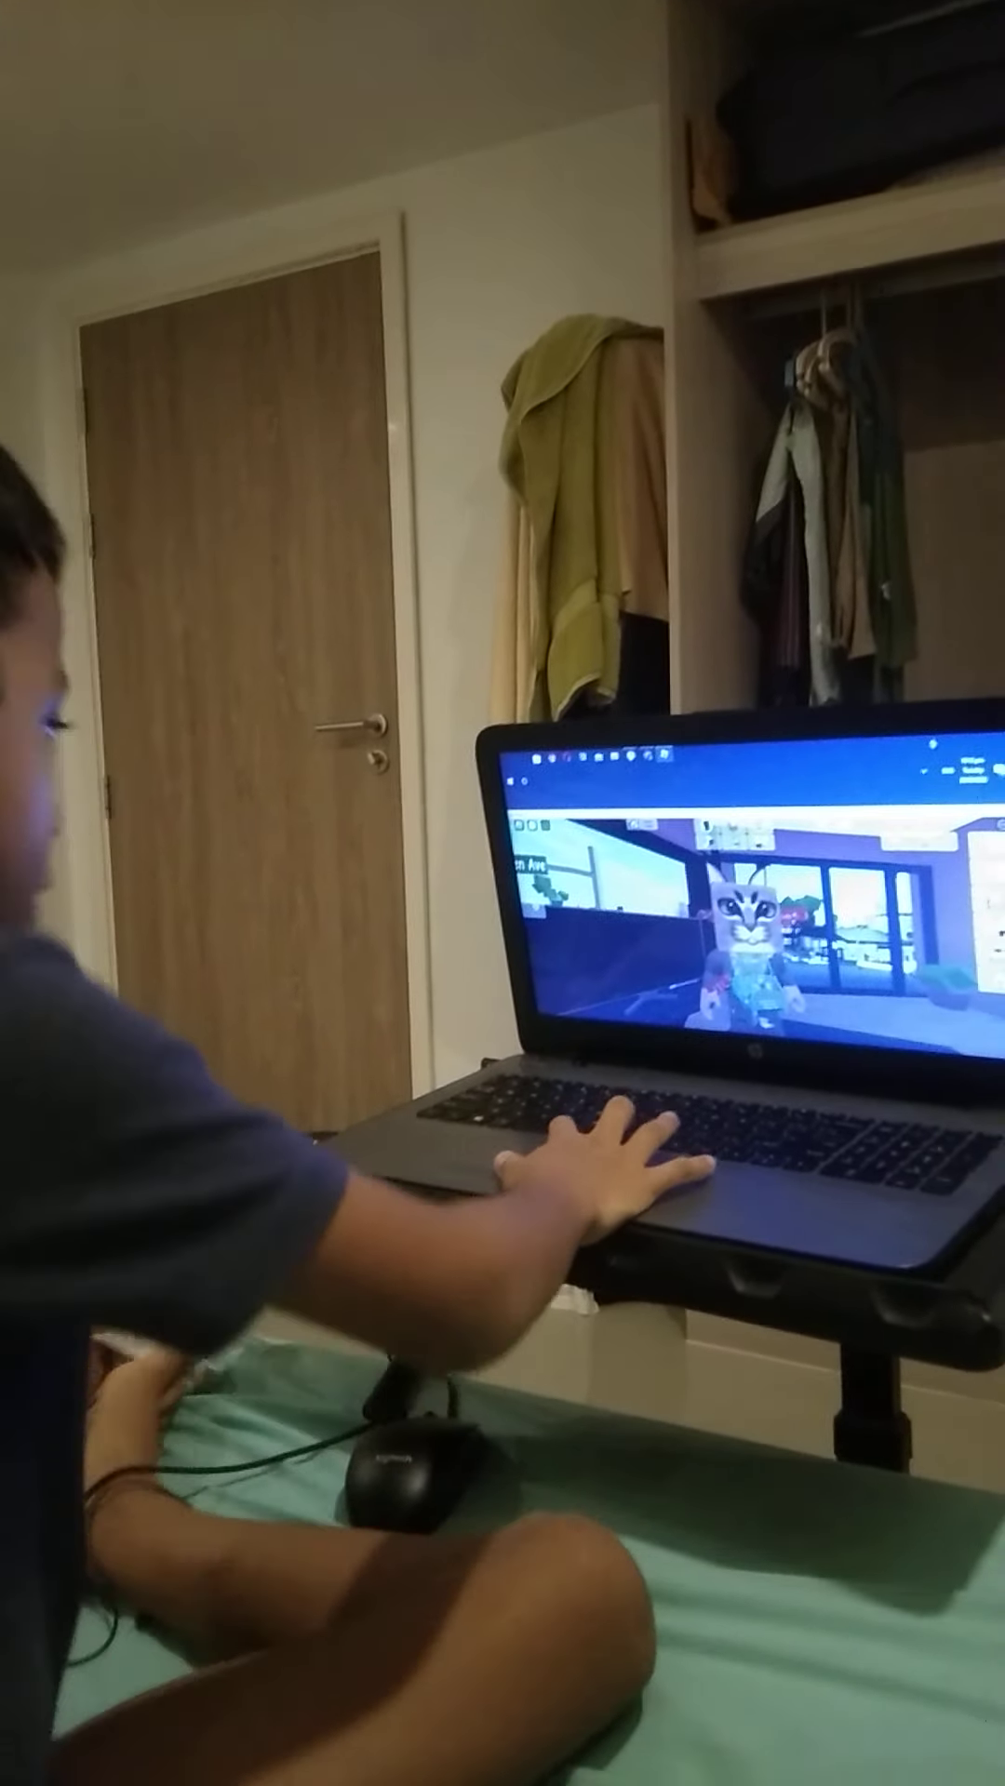
{"action": "key", "text": "w"}
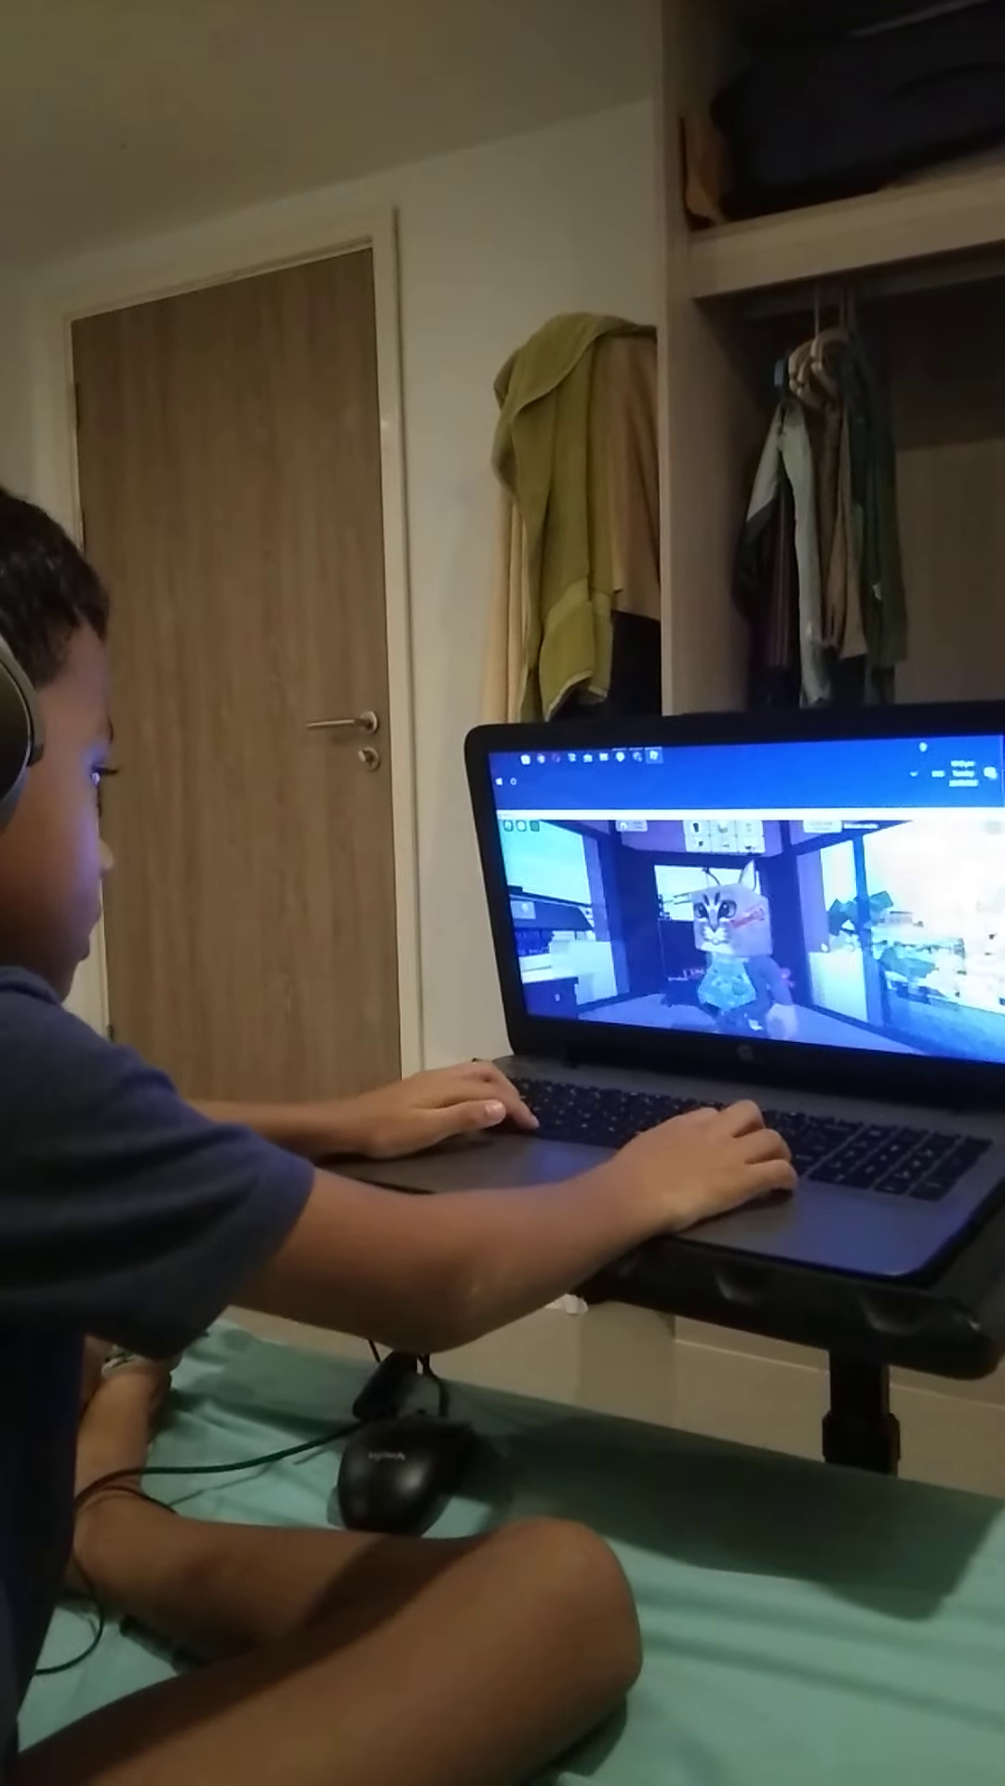
{"action": "key", "text": "w"}
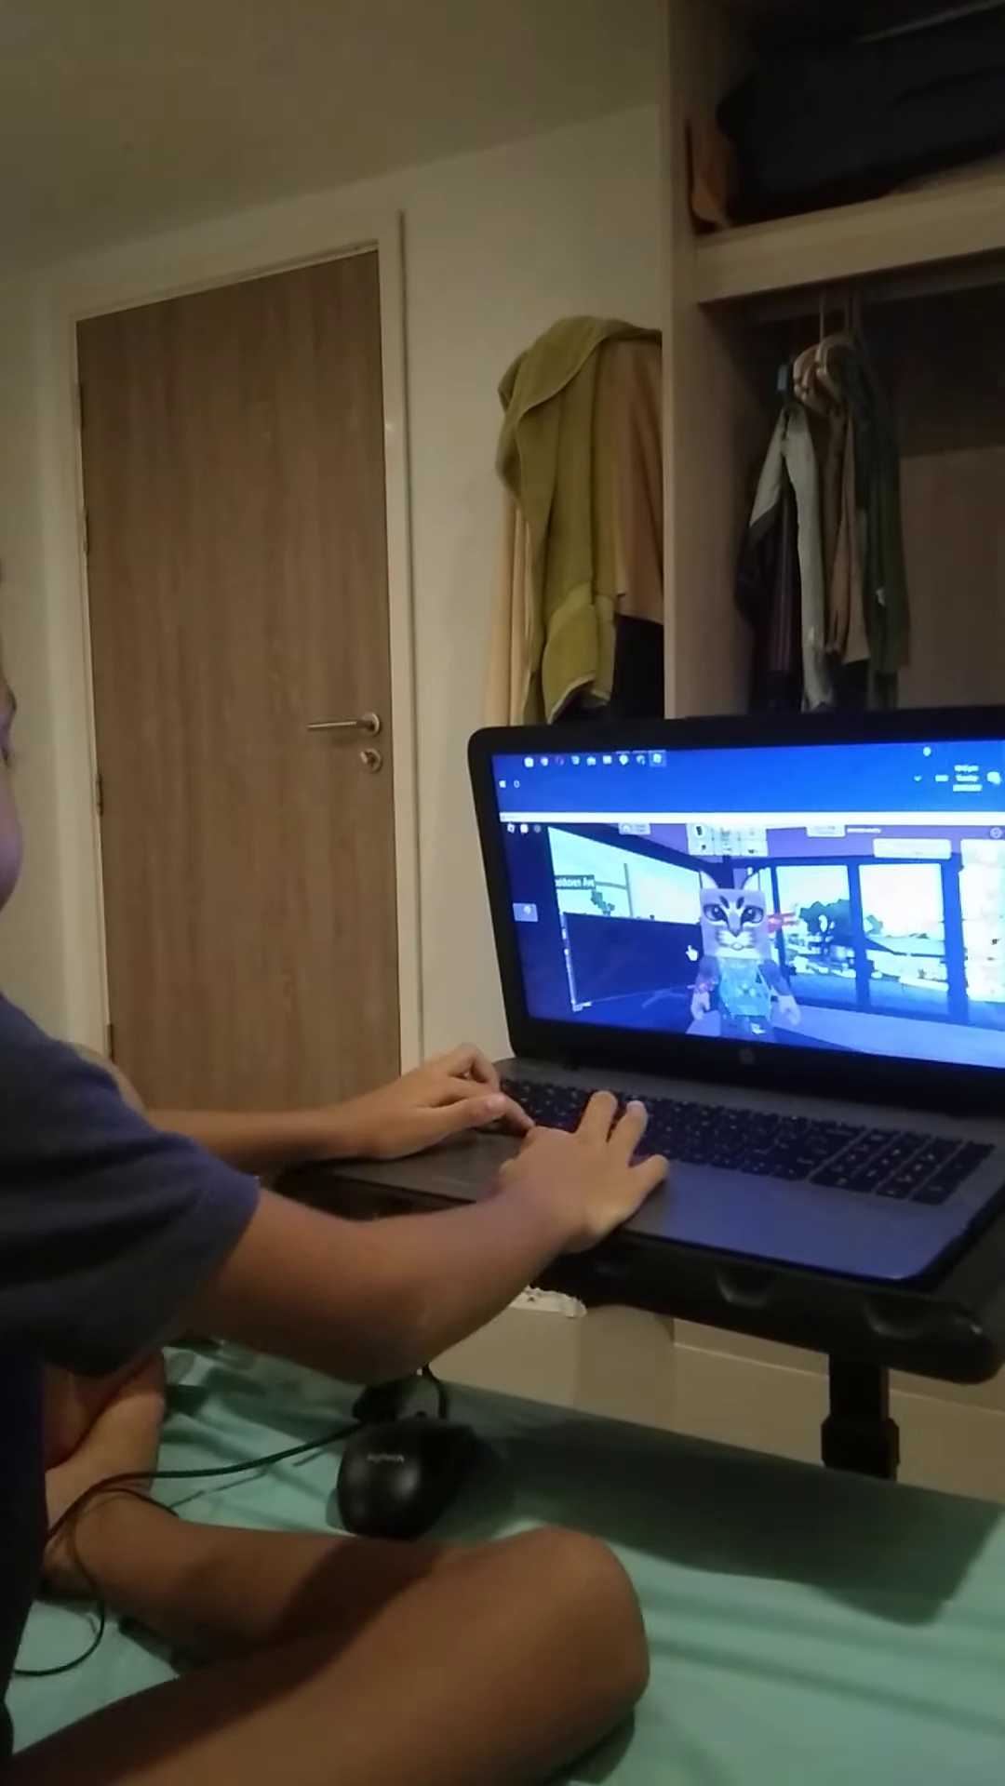
{"action": "key", "text": "w"}
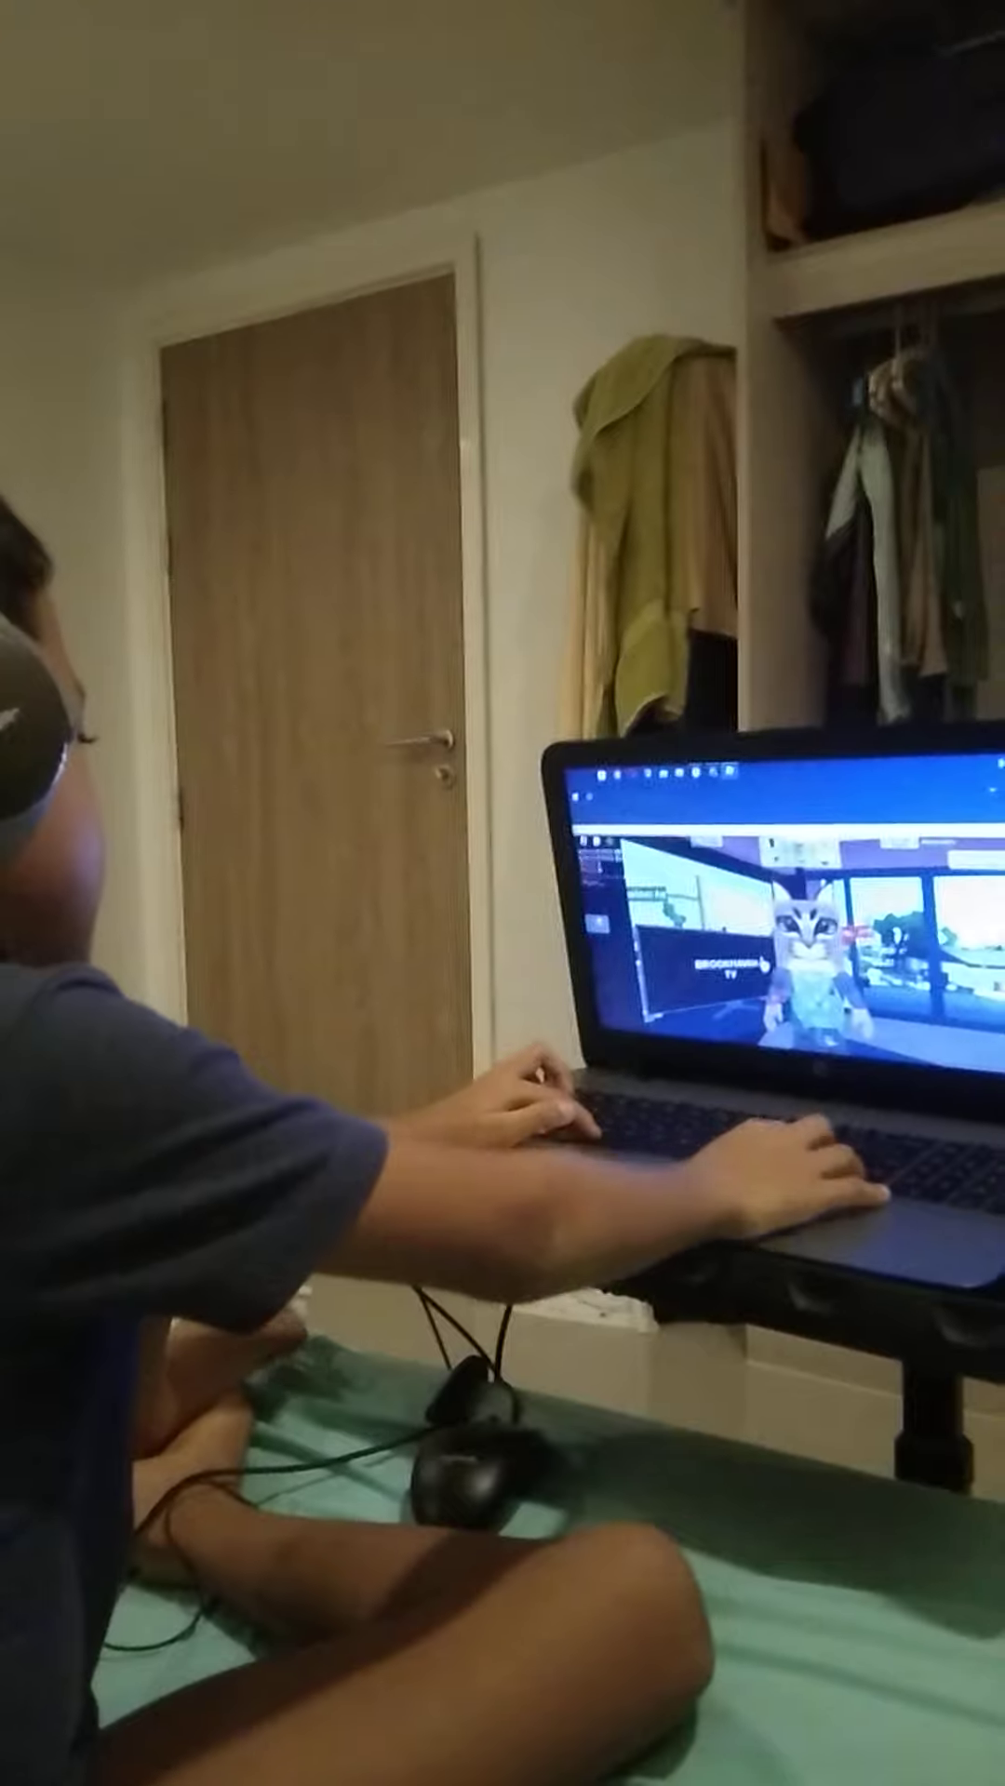
Walk past the BROOKHAVEN TV sign into a new area of the apartment.
{"action": "key", "text": "w"}
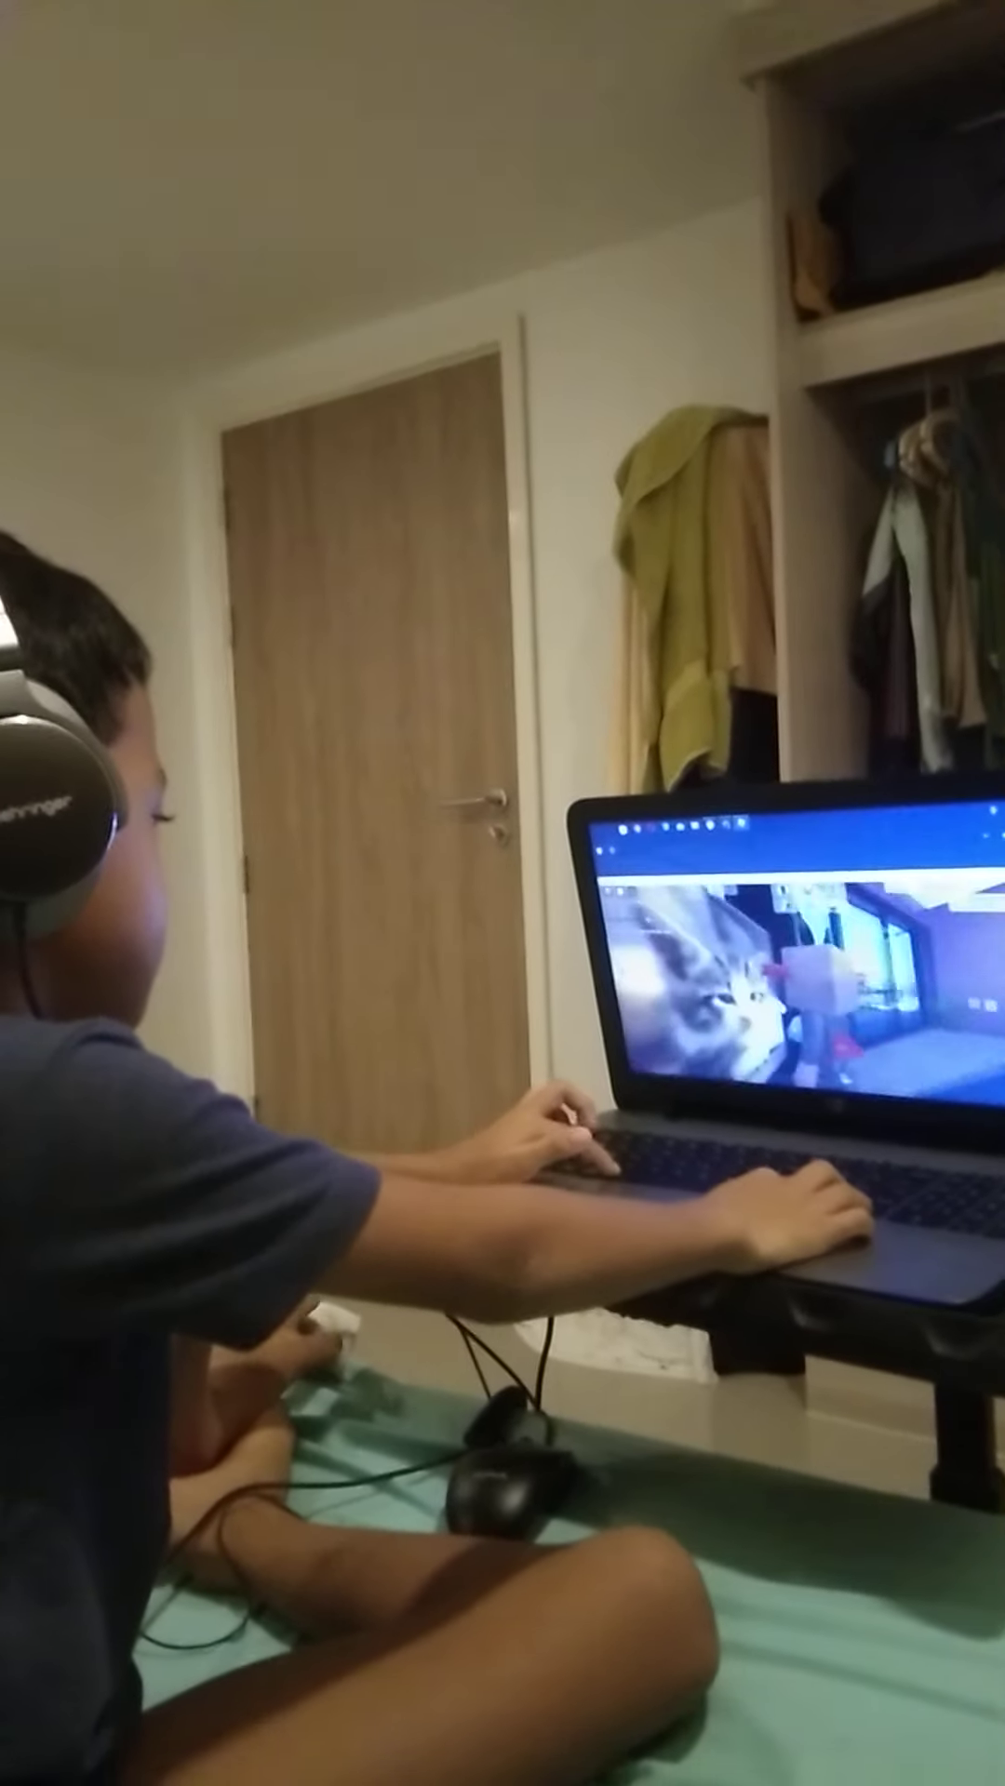
{"action": "key", "text": "w"}
{"action": "key", "text": "w"}
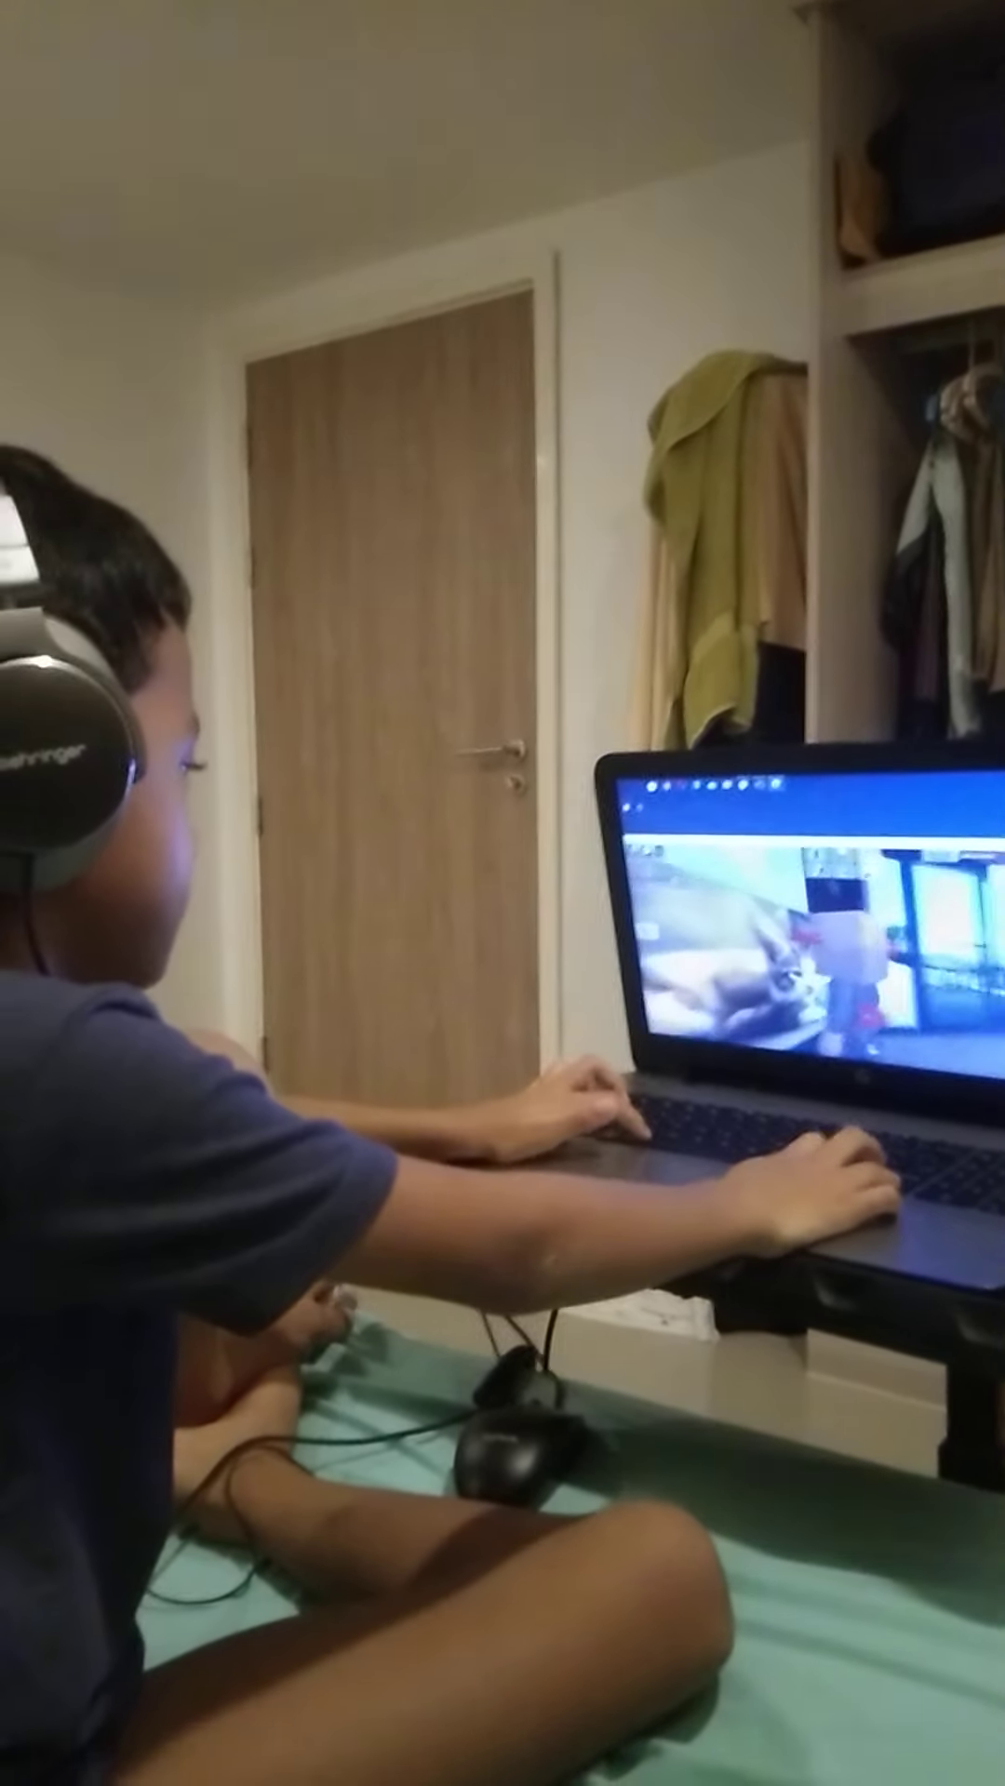
{"action": "key", "text": "w"}
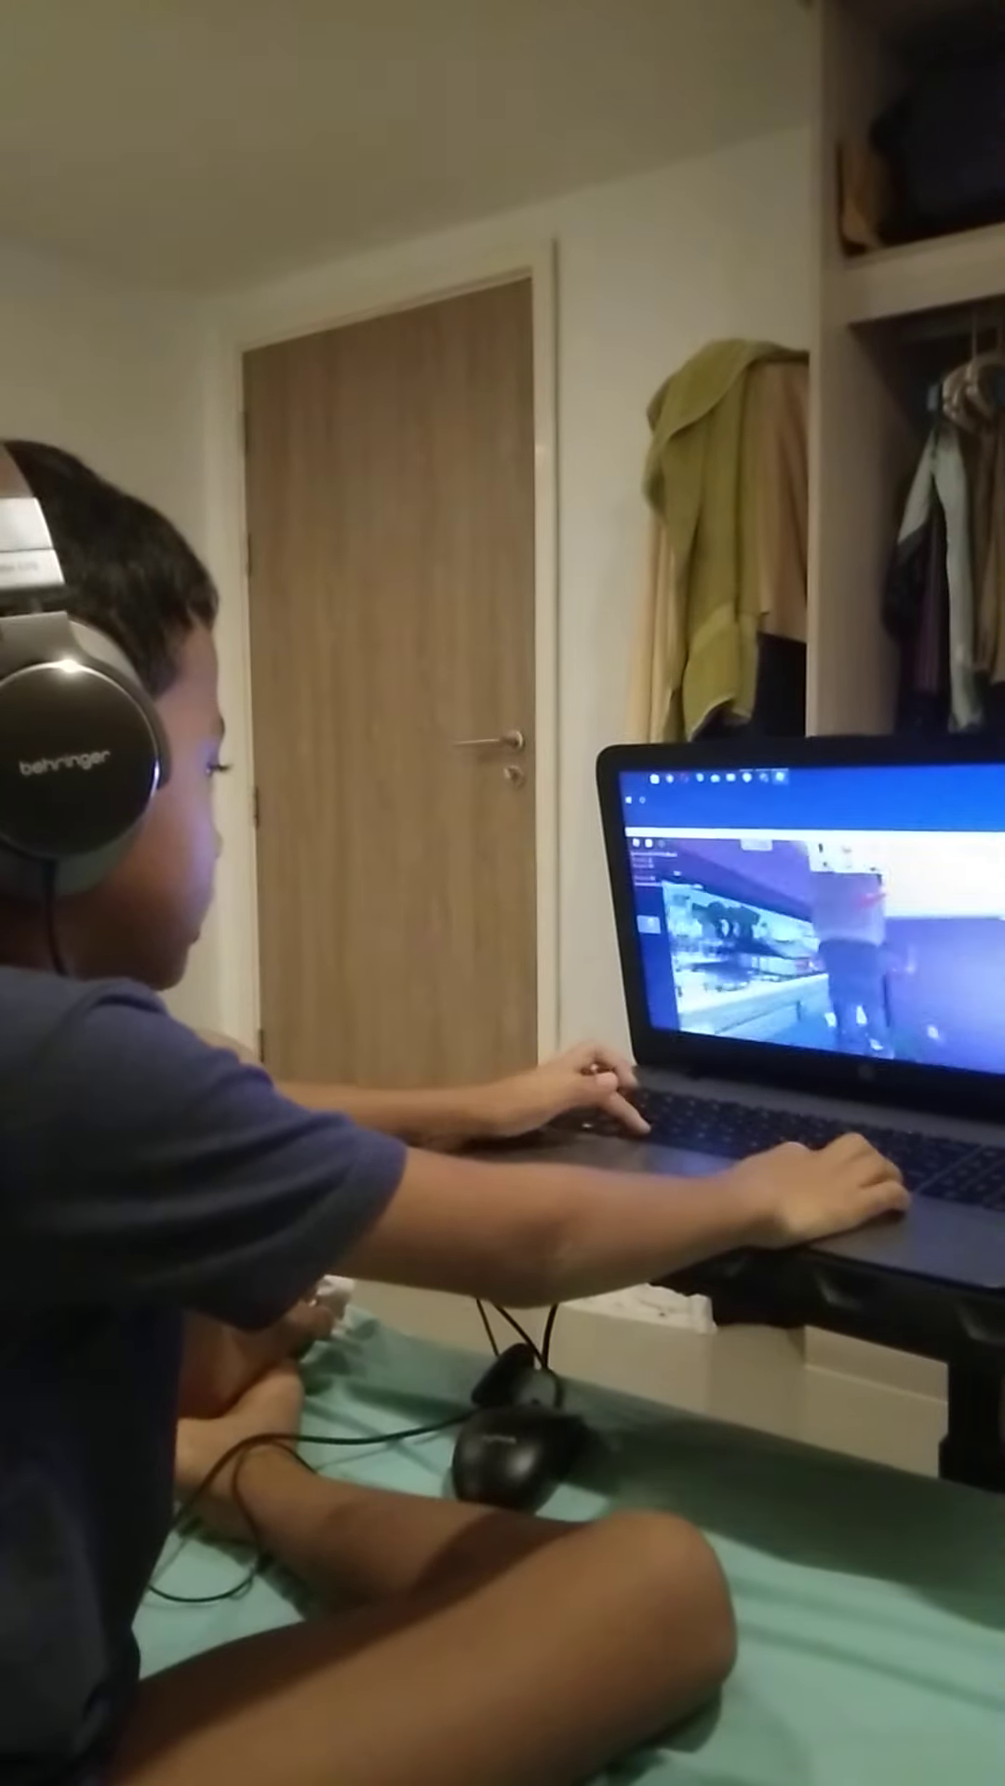
{"action": "key", "text": "w"}
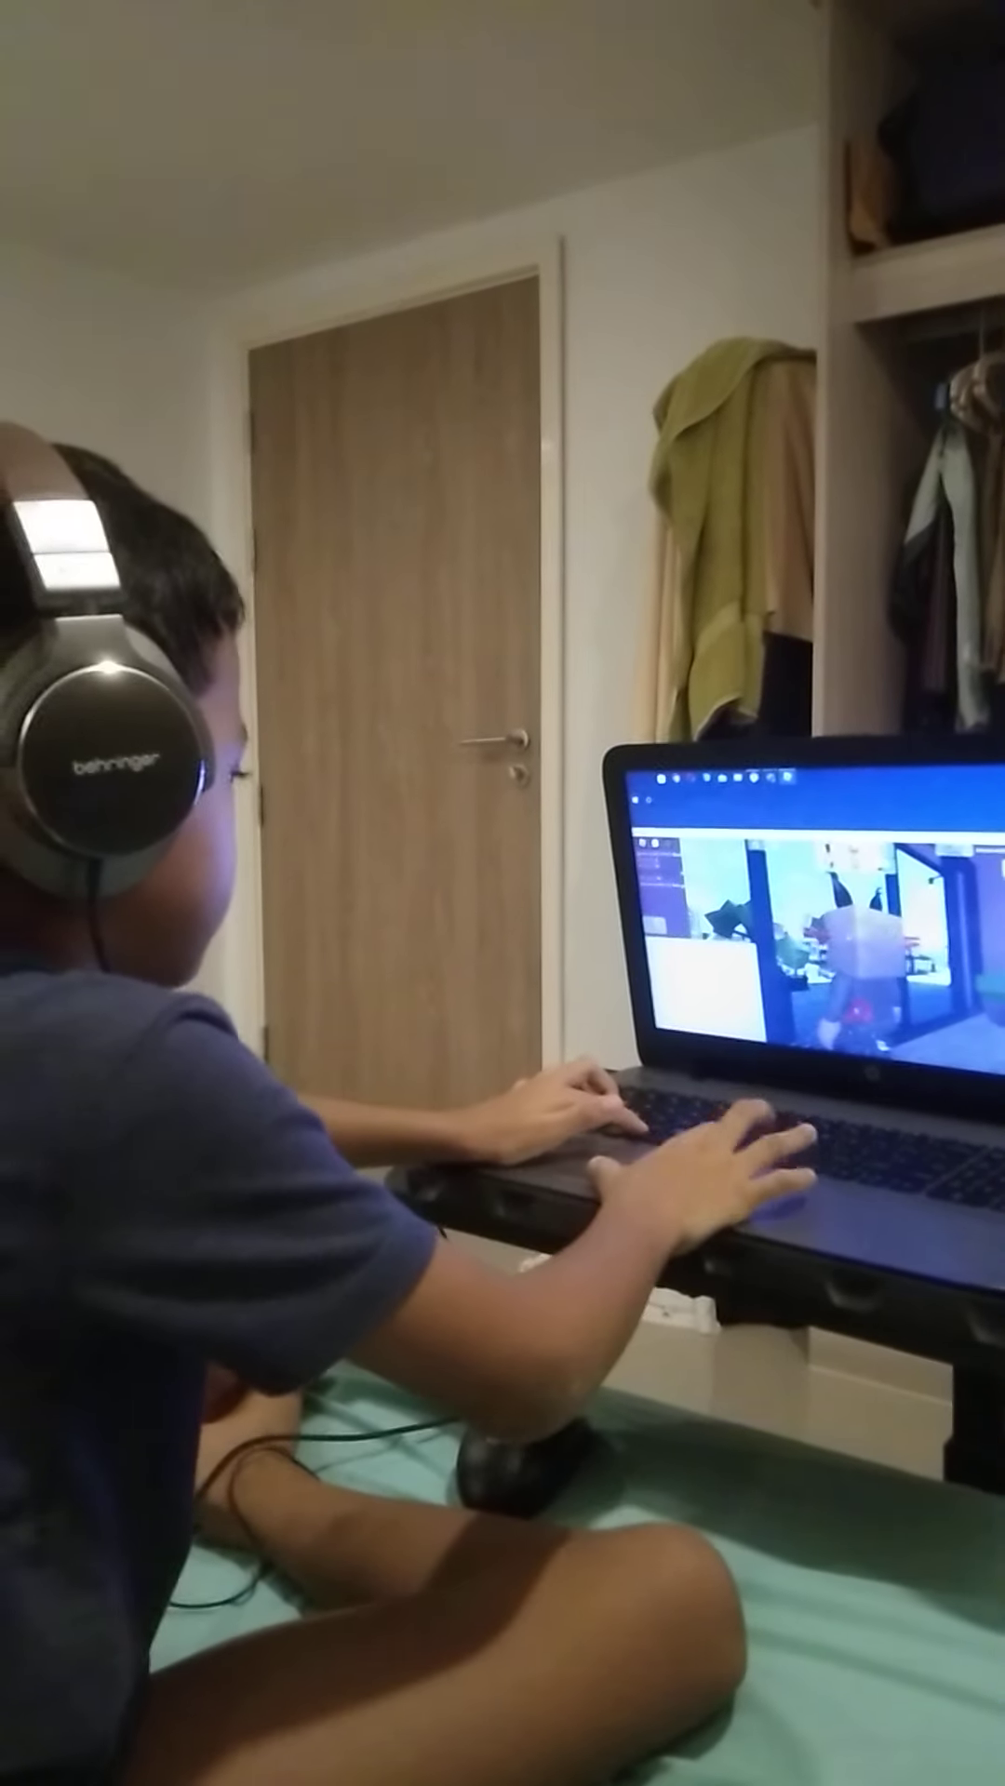
{"action": "key", "text": "w"}
{"action": "key", "text": "w"}
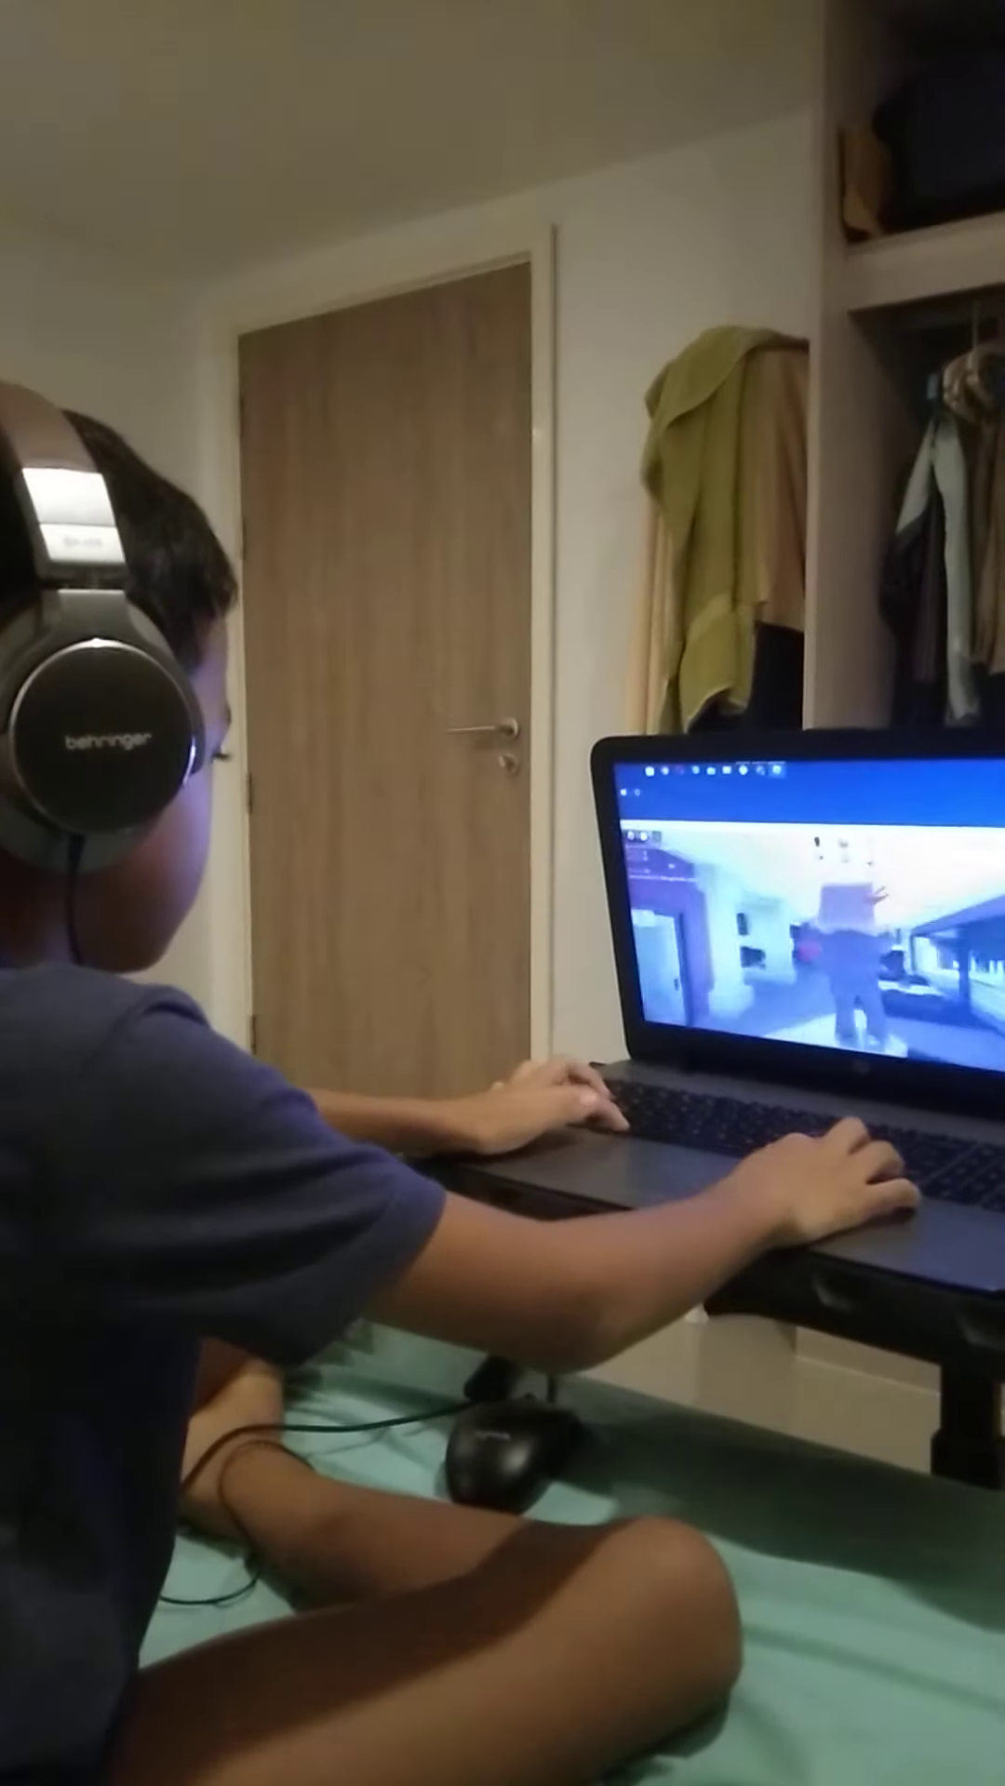
Keep roaming the bright rooms, ending with the camera facing the avatar beside furniture.
{"action": "key", "text": "w"}
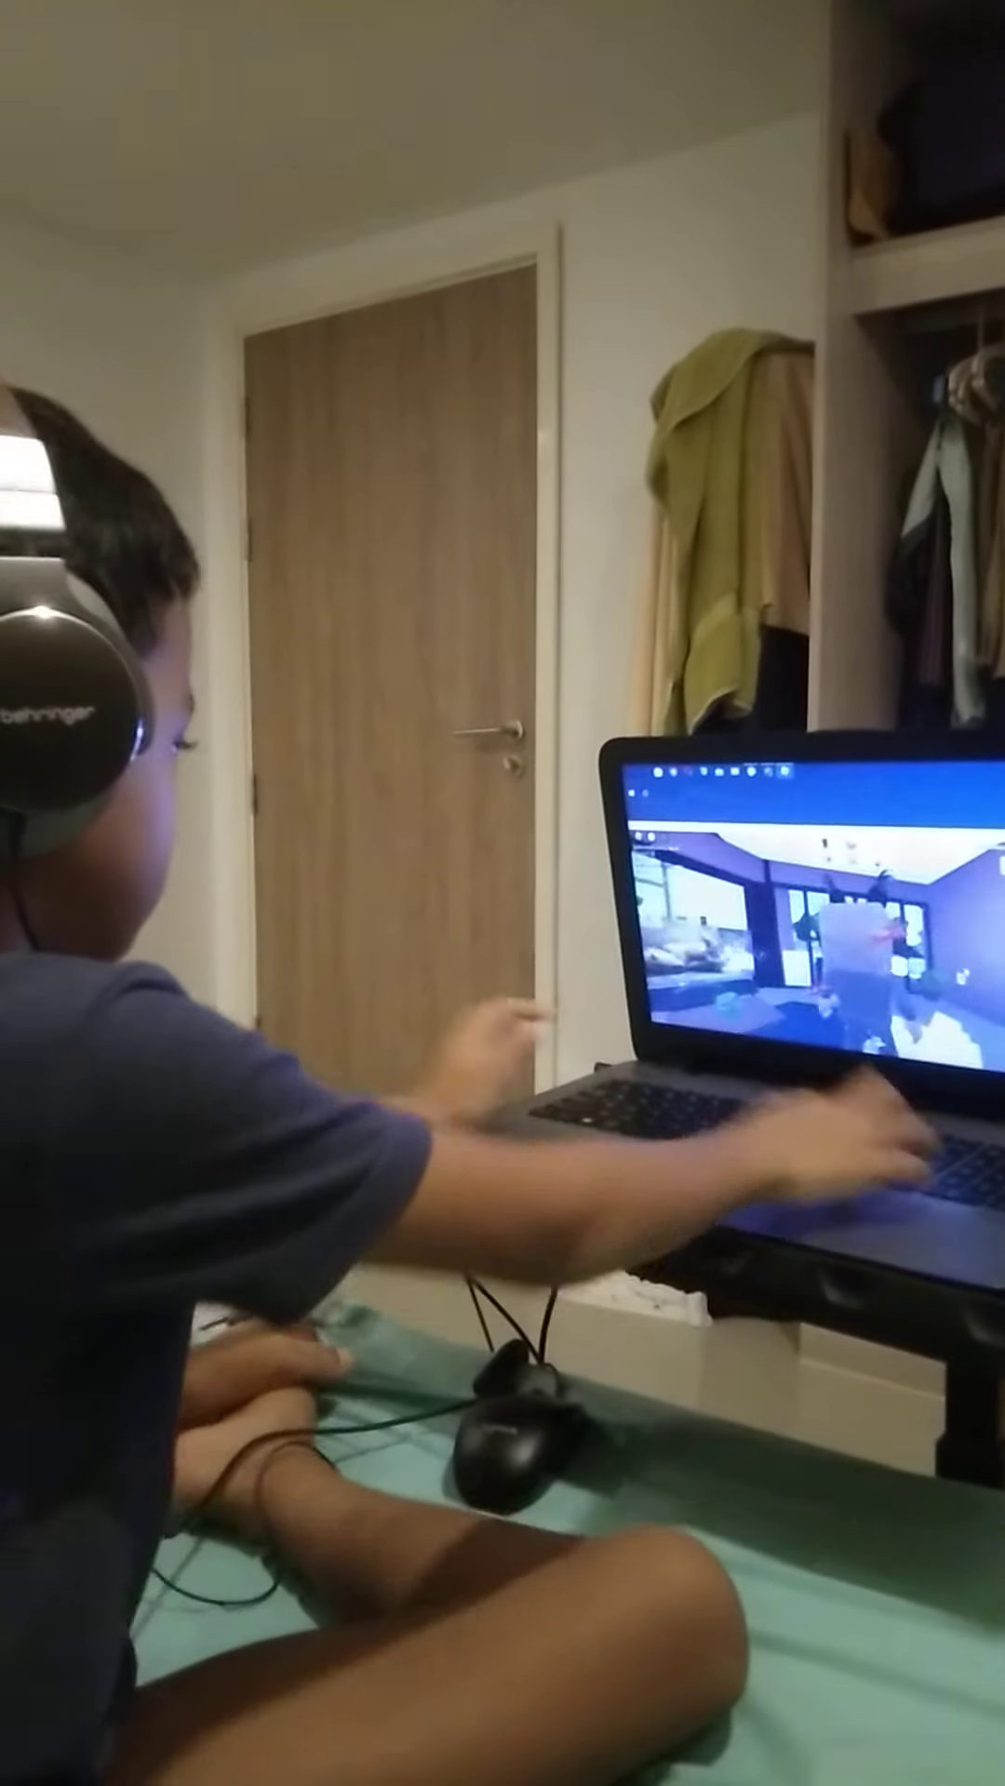
{"action": "key", "text": "w"}
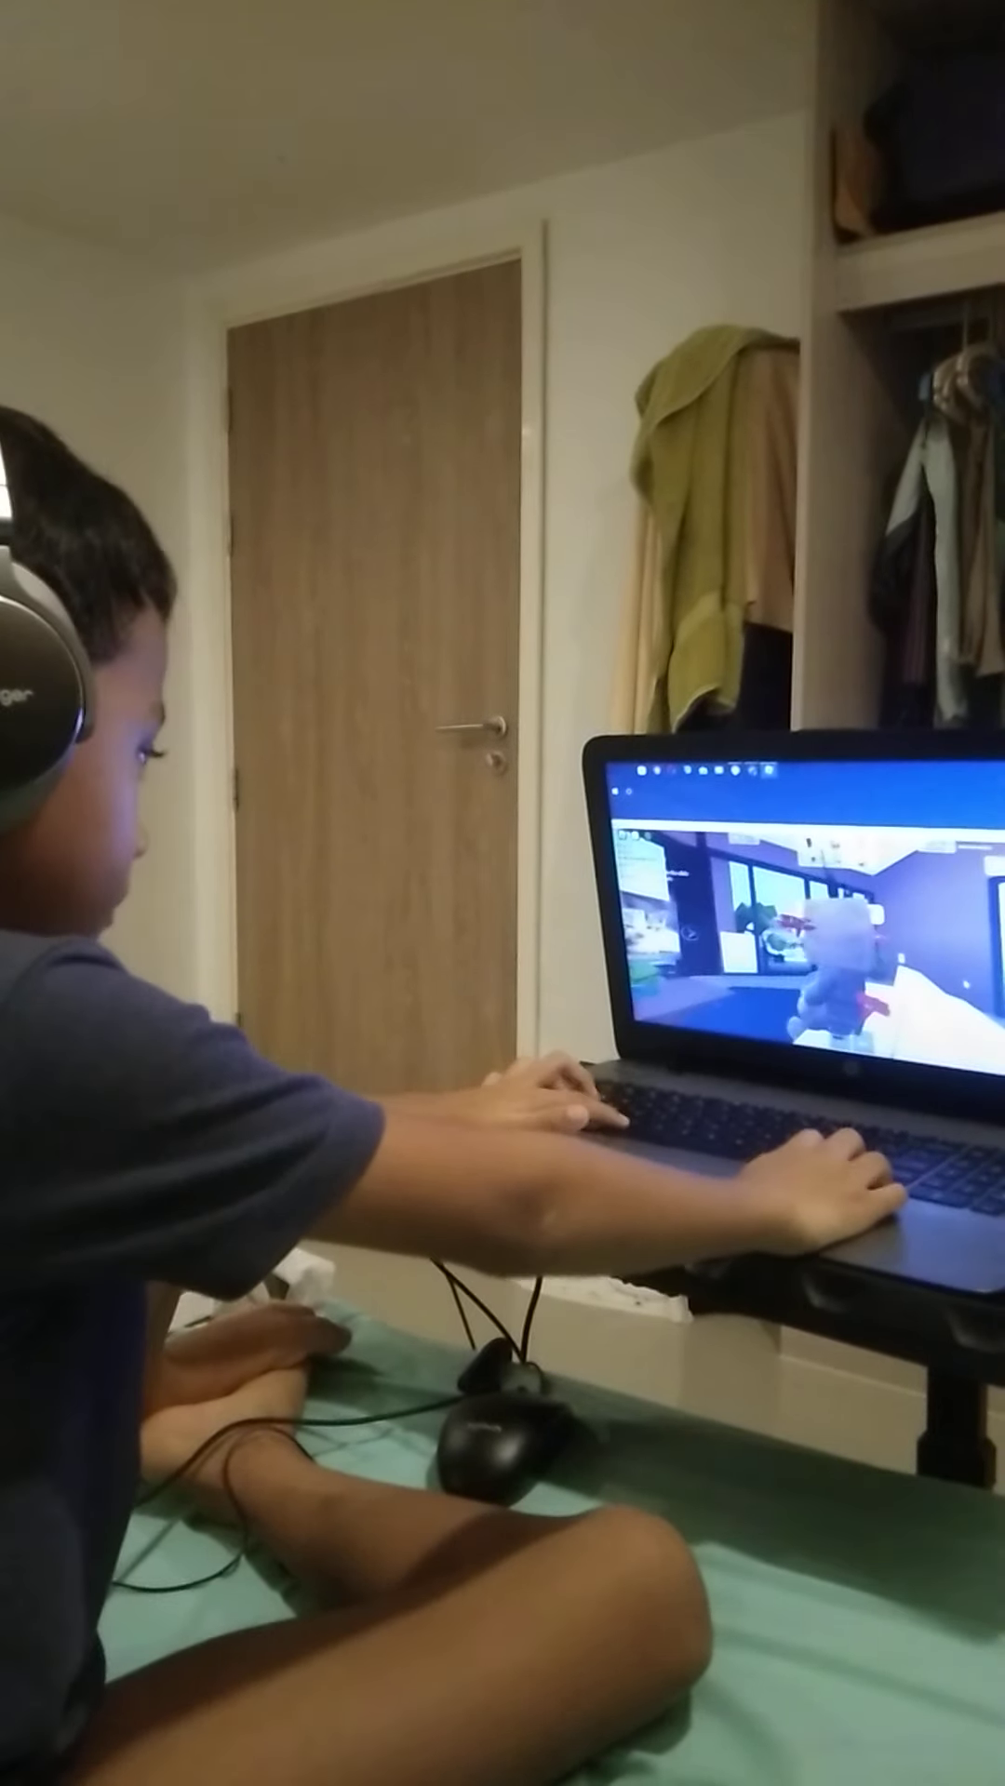
{"action": "key", "text": "w"}
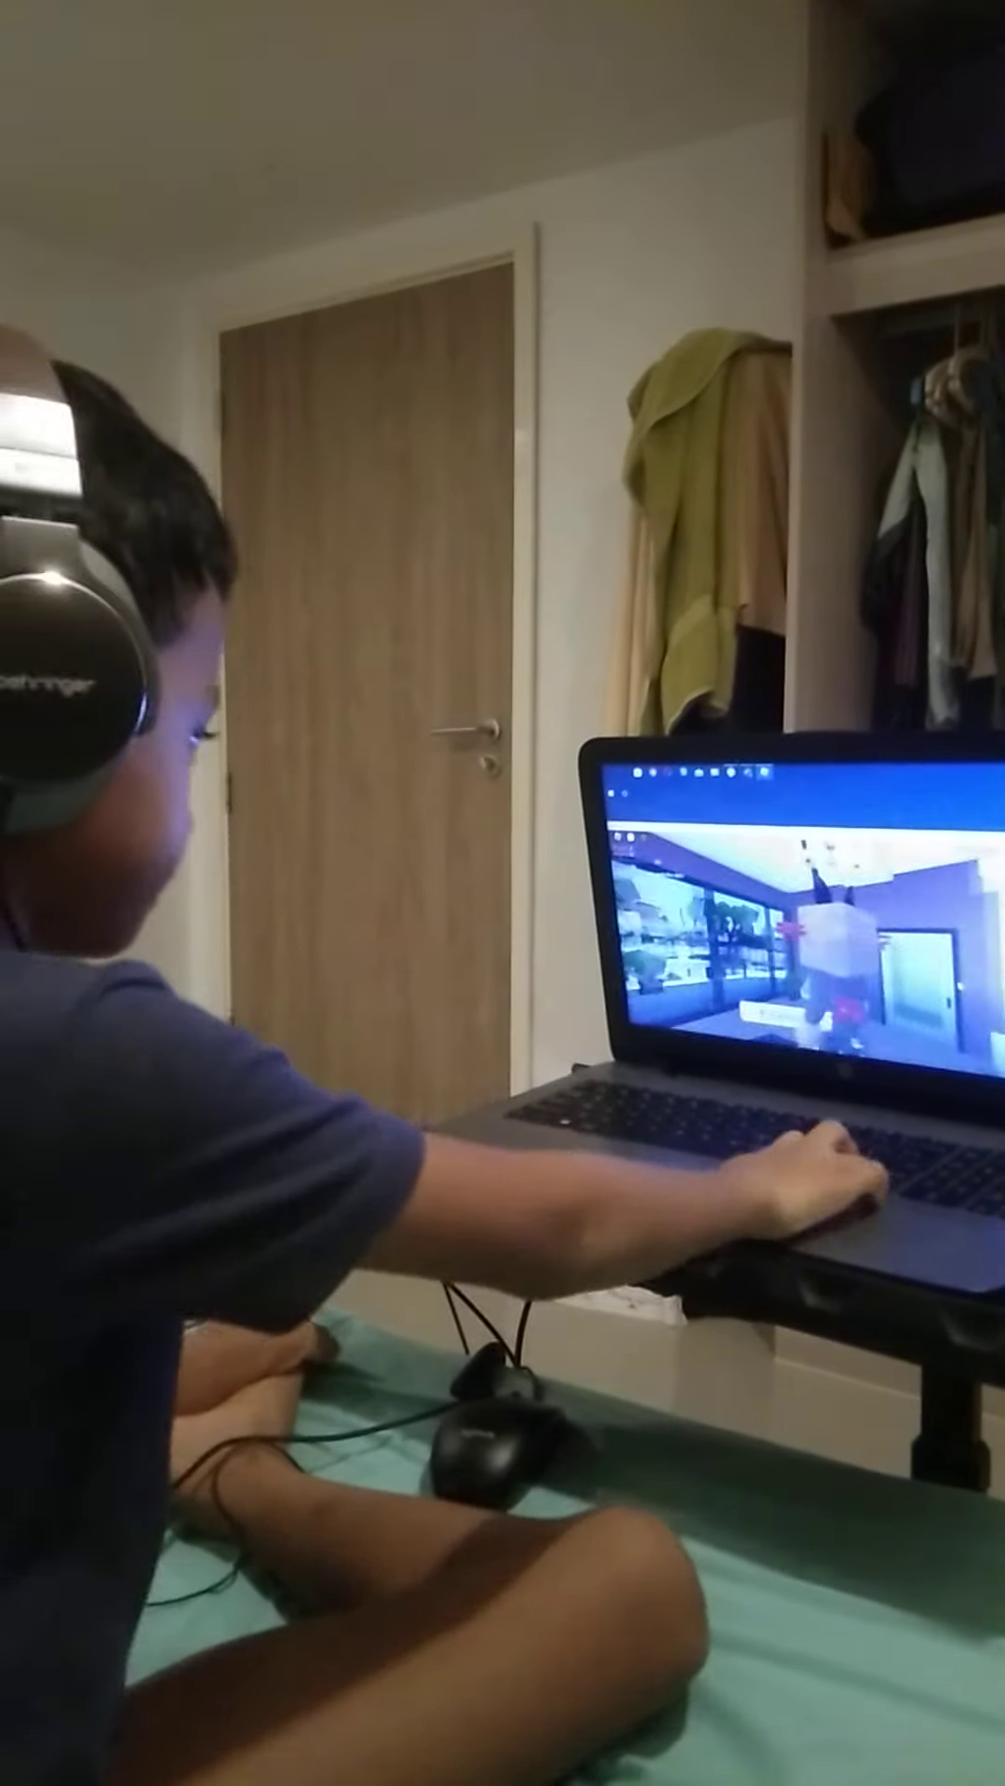
{"action": "key", "text": "w"}
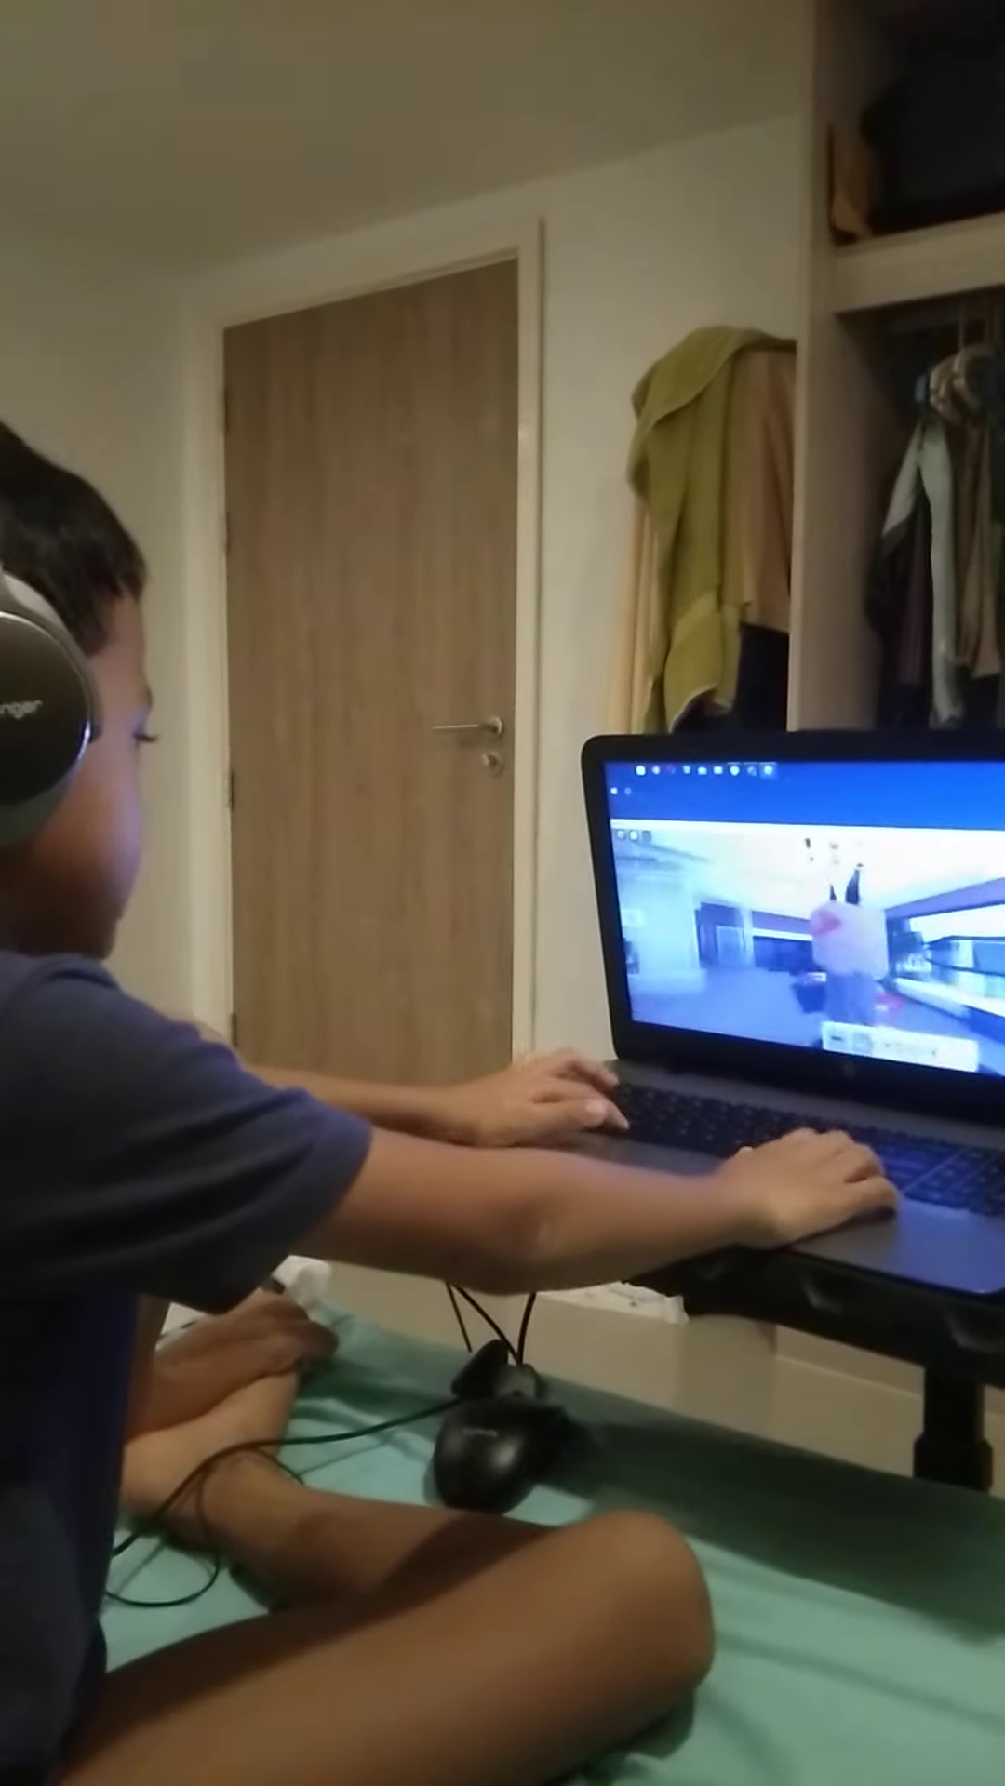
{"action": "key", "text": "w"}
{"action": "key", "text": "w"}
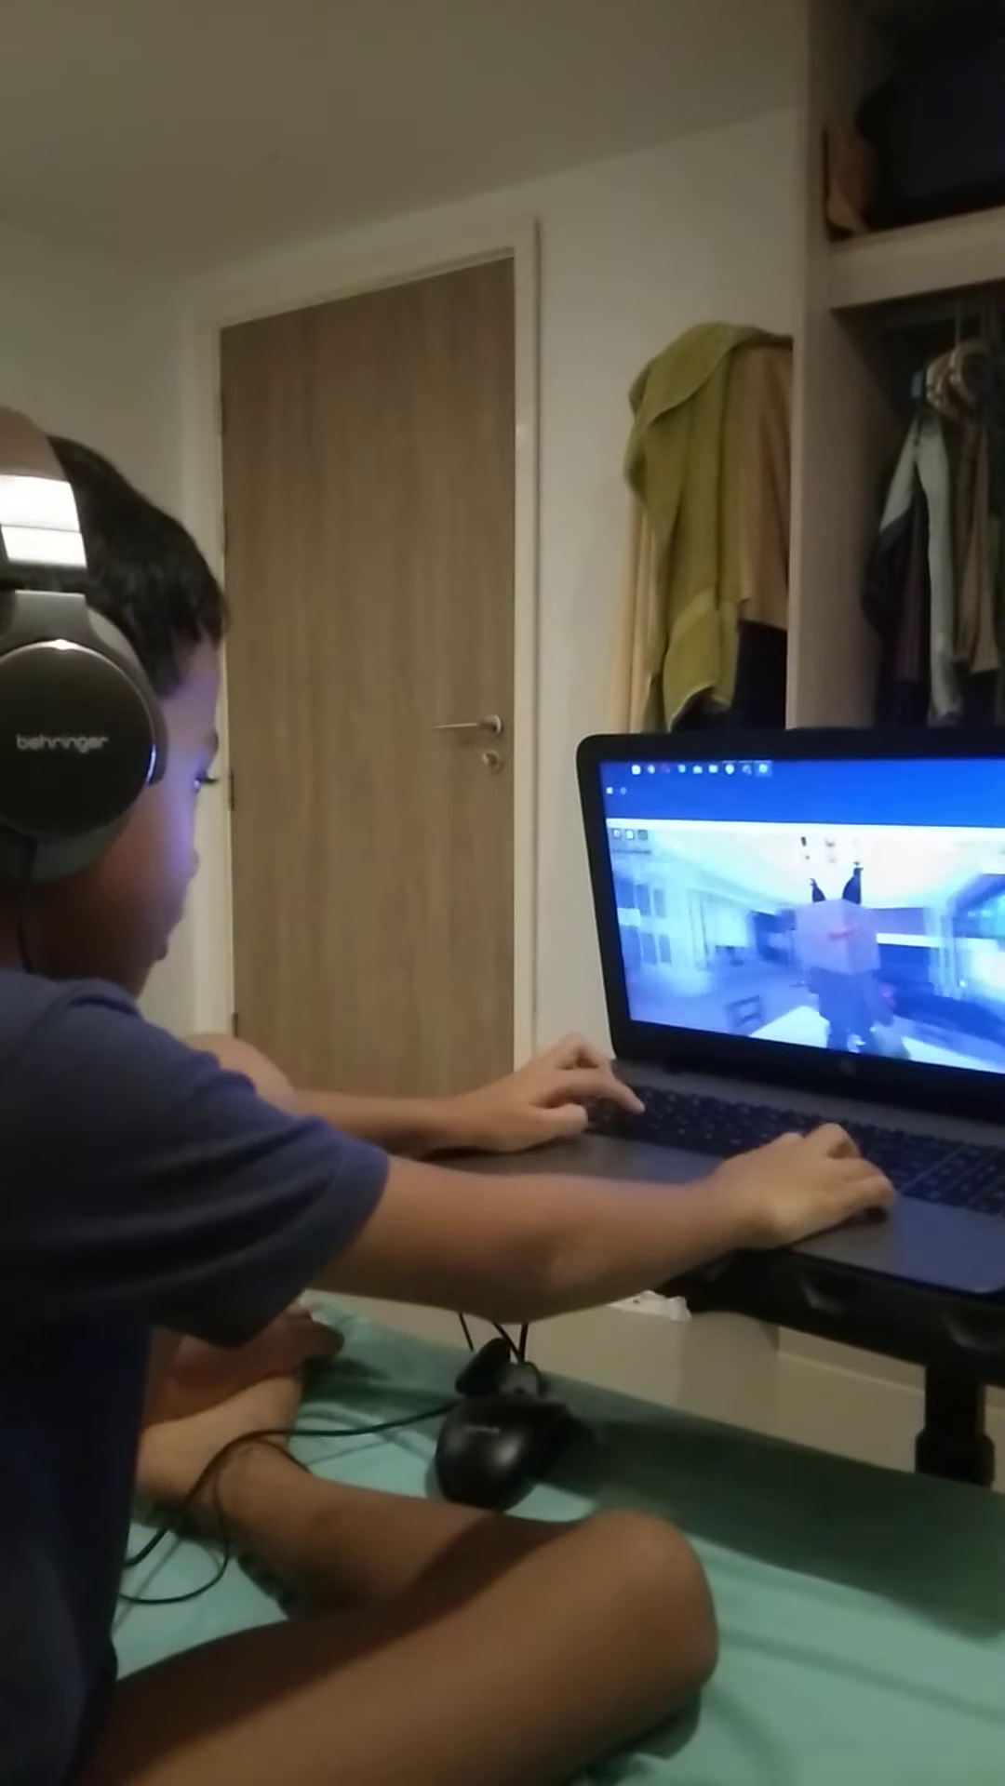
{"action": "key", "text": "w"}
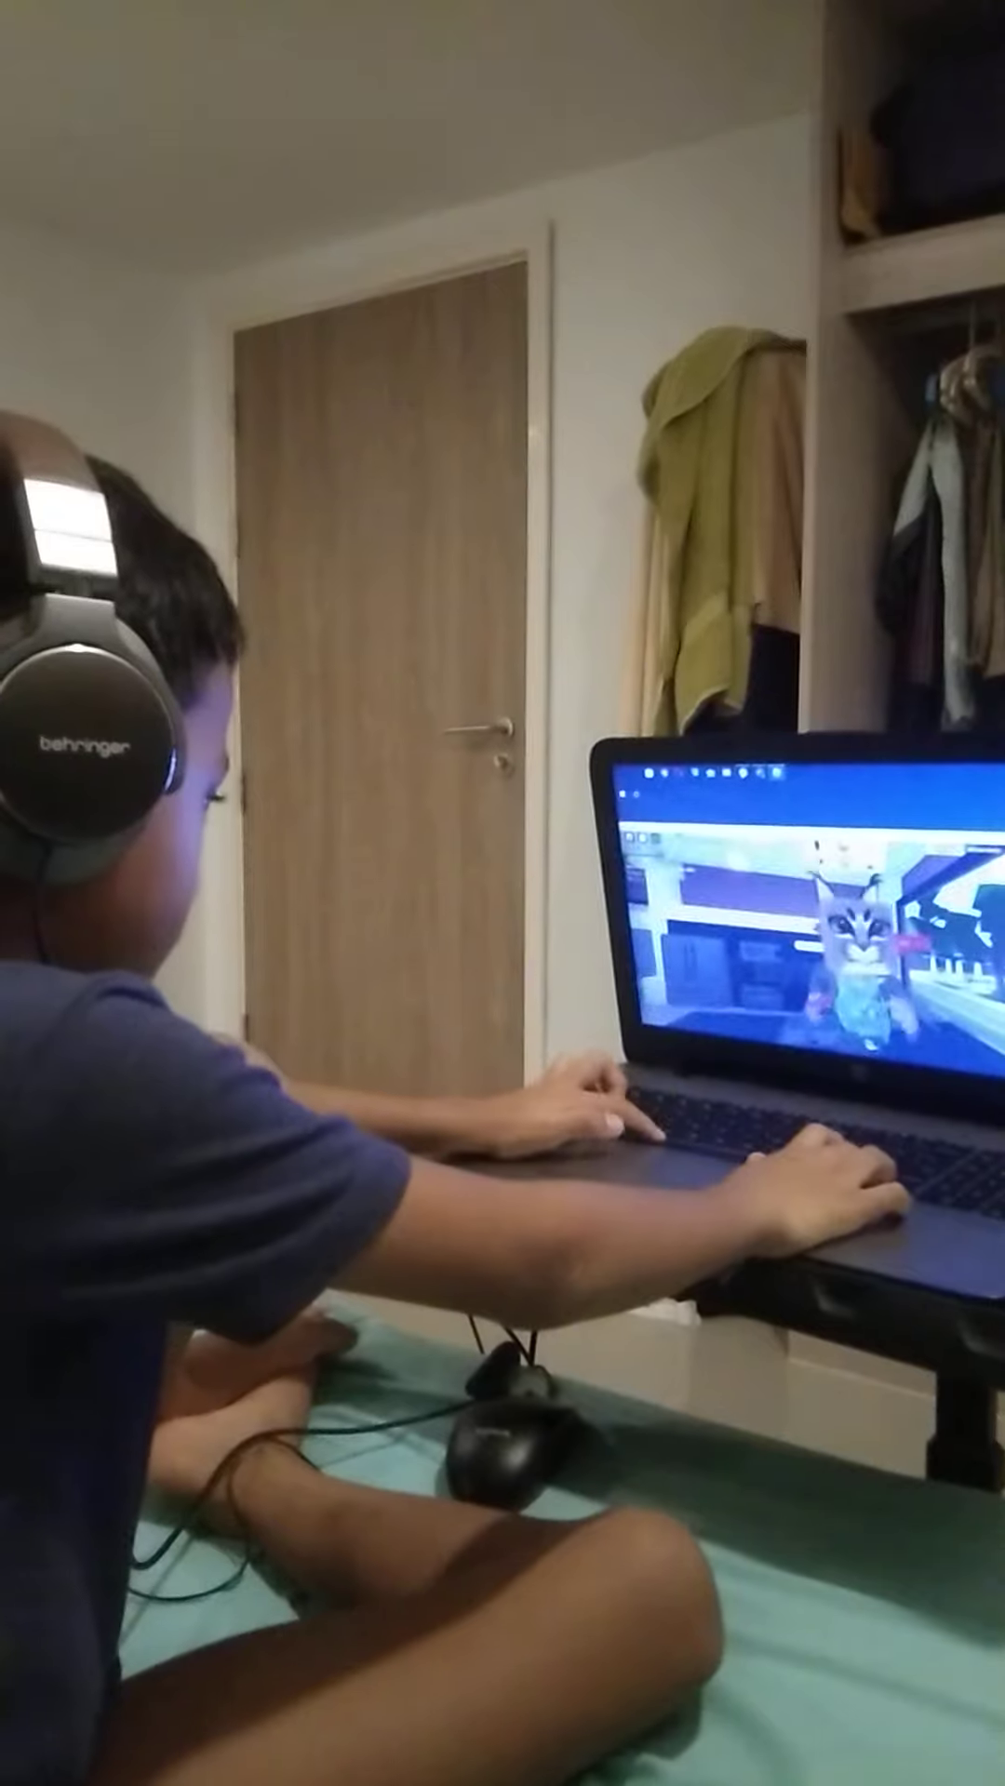
{"action": "key", "text": "w"}
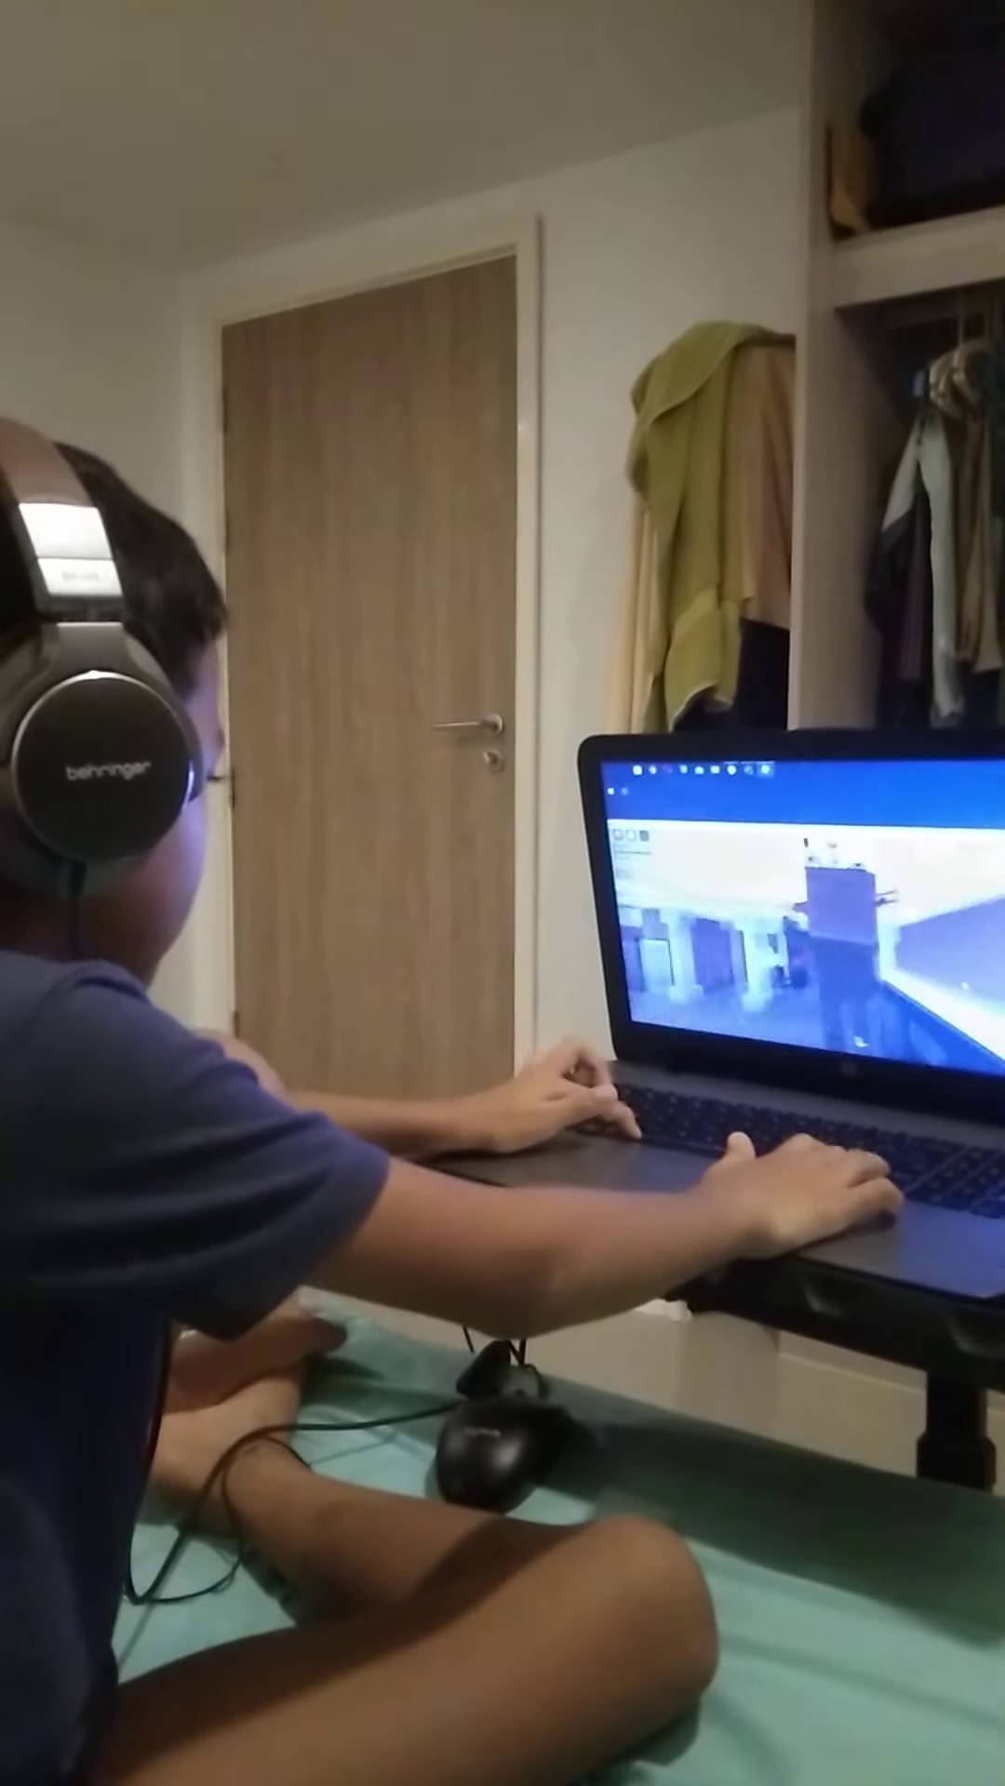
Walk the cat-faced avatar into the next purple-walled room and toward the large windows.
{"action": "key", "text": "w"}
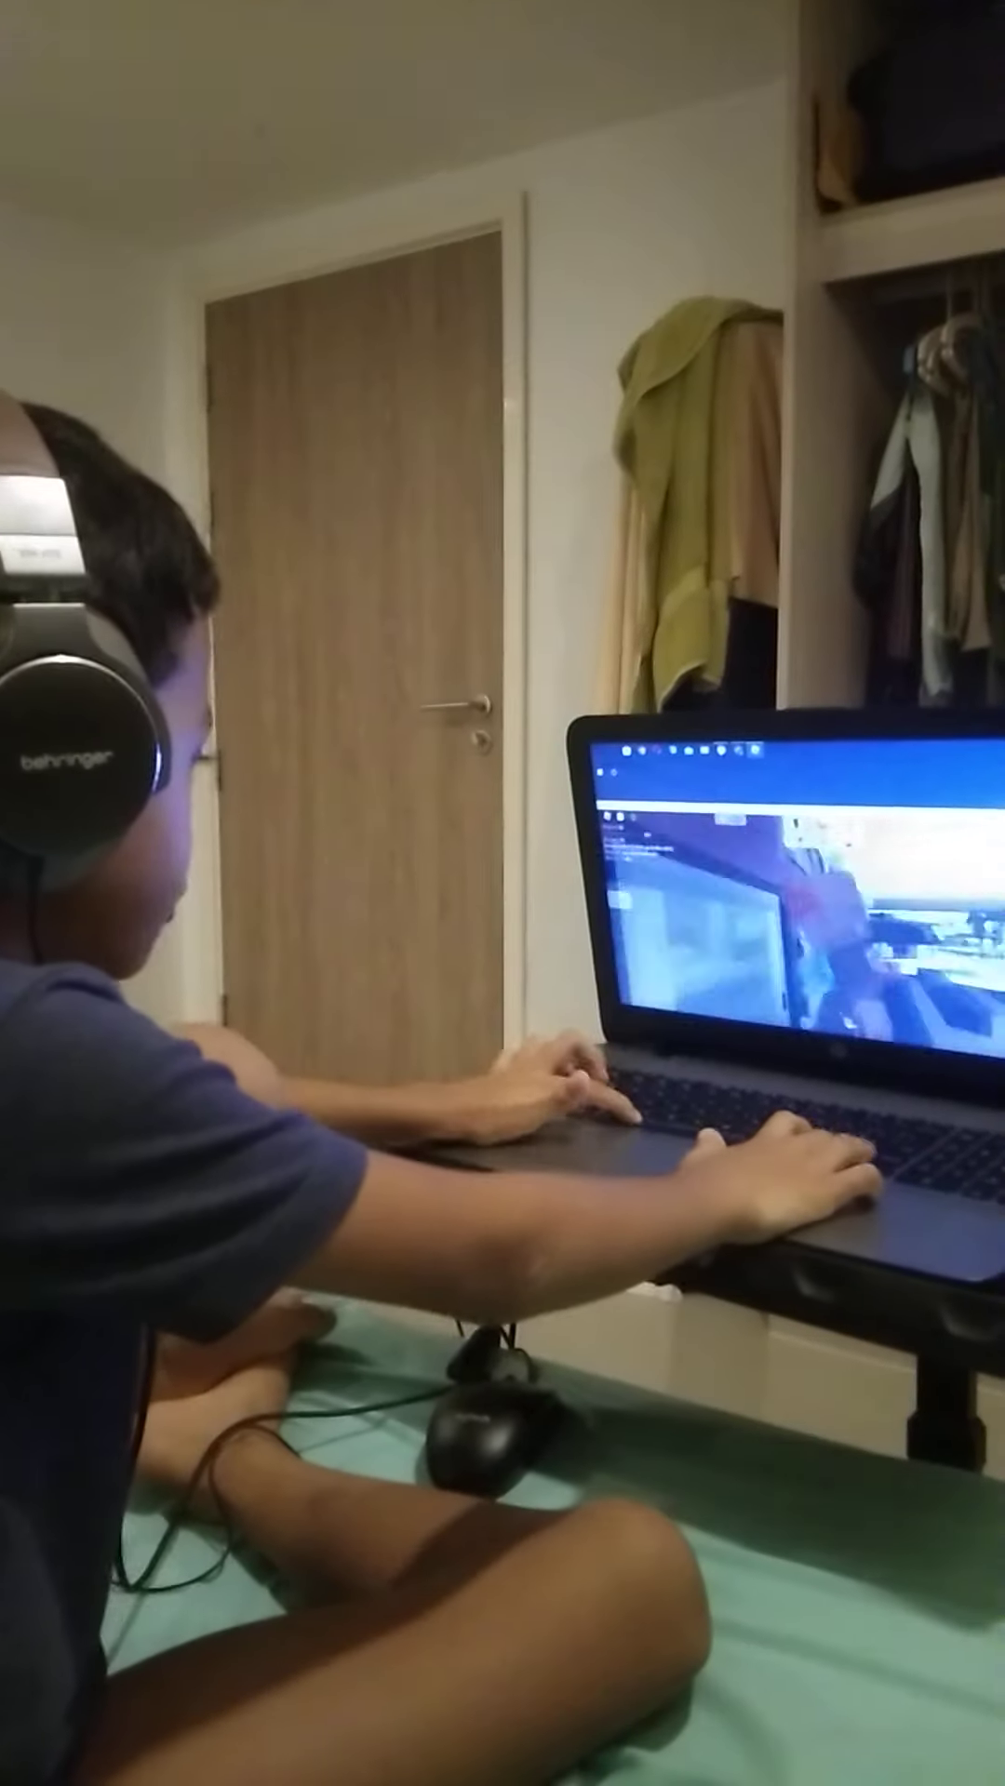
{"action": "key", "text": "w"}
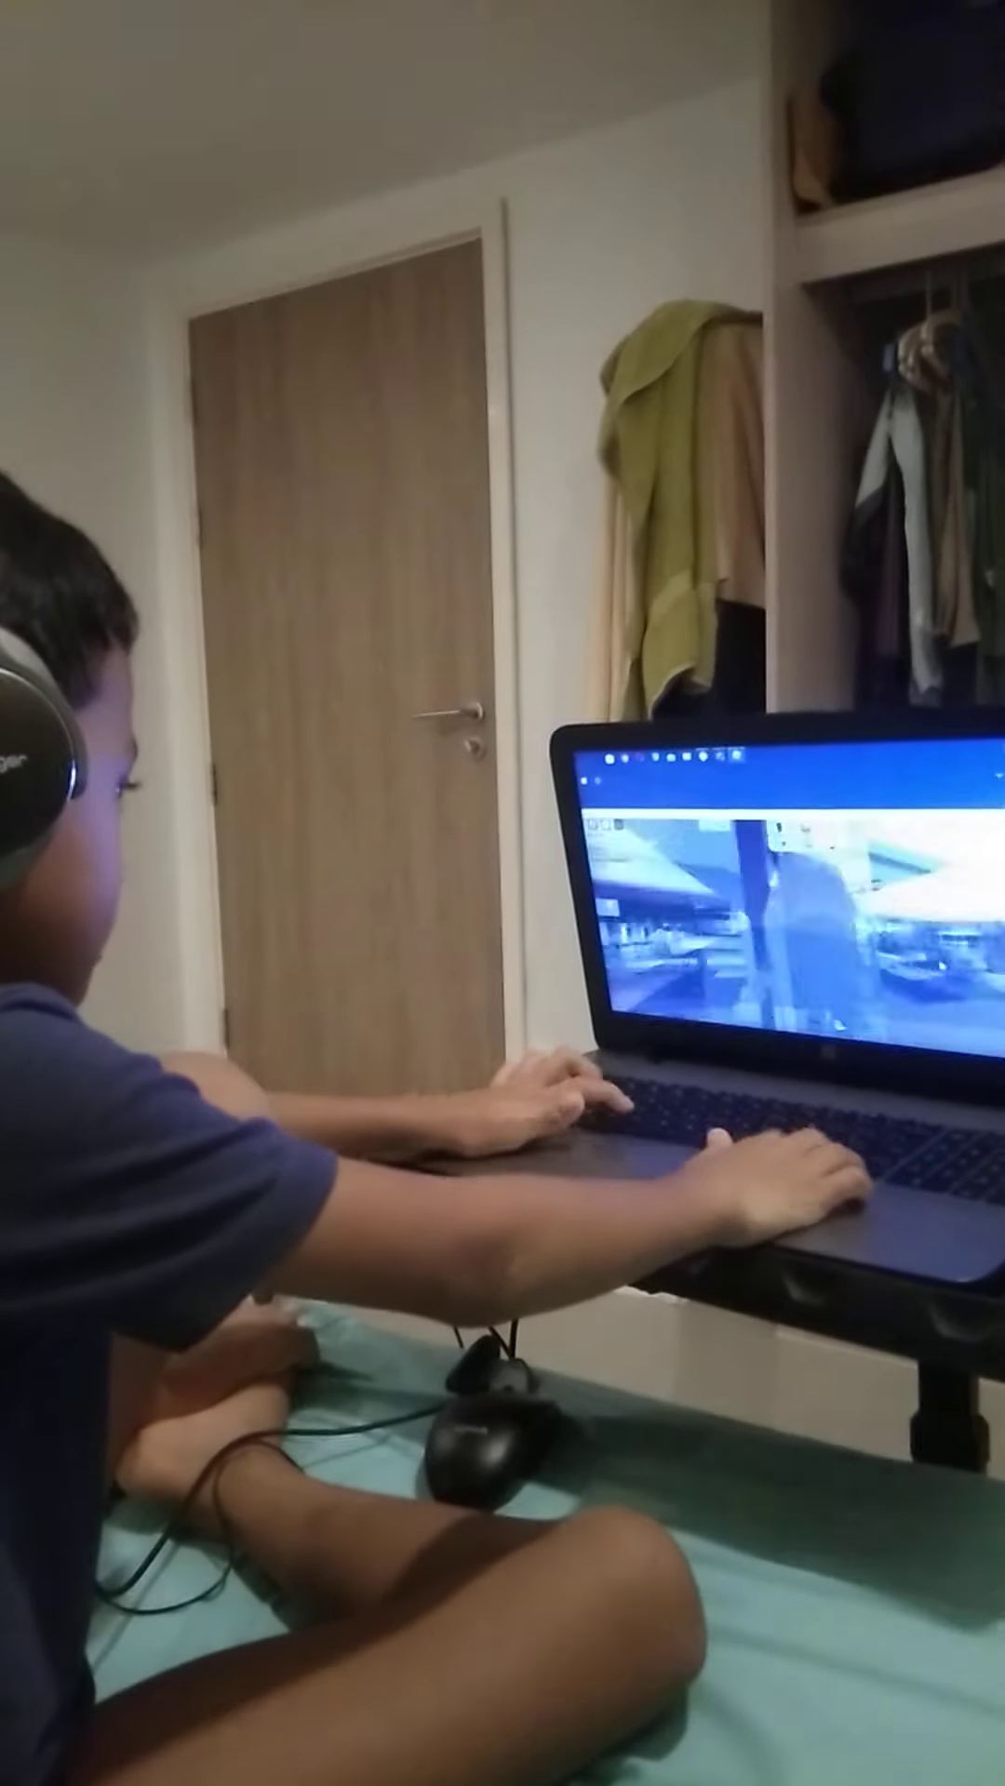
{"action": "key", "text": "w"}
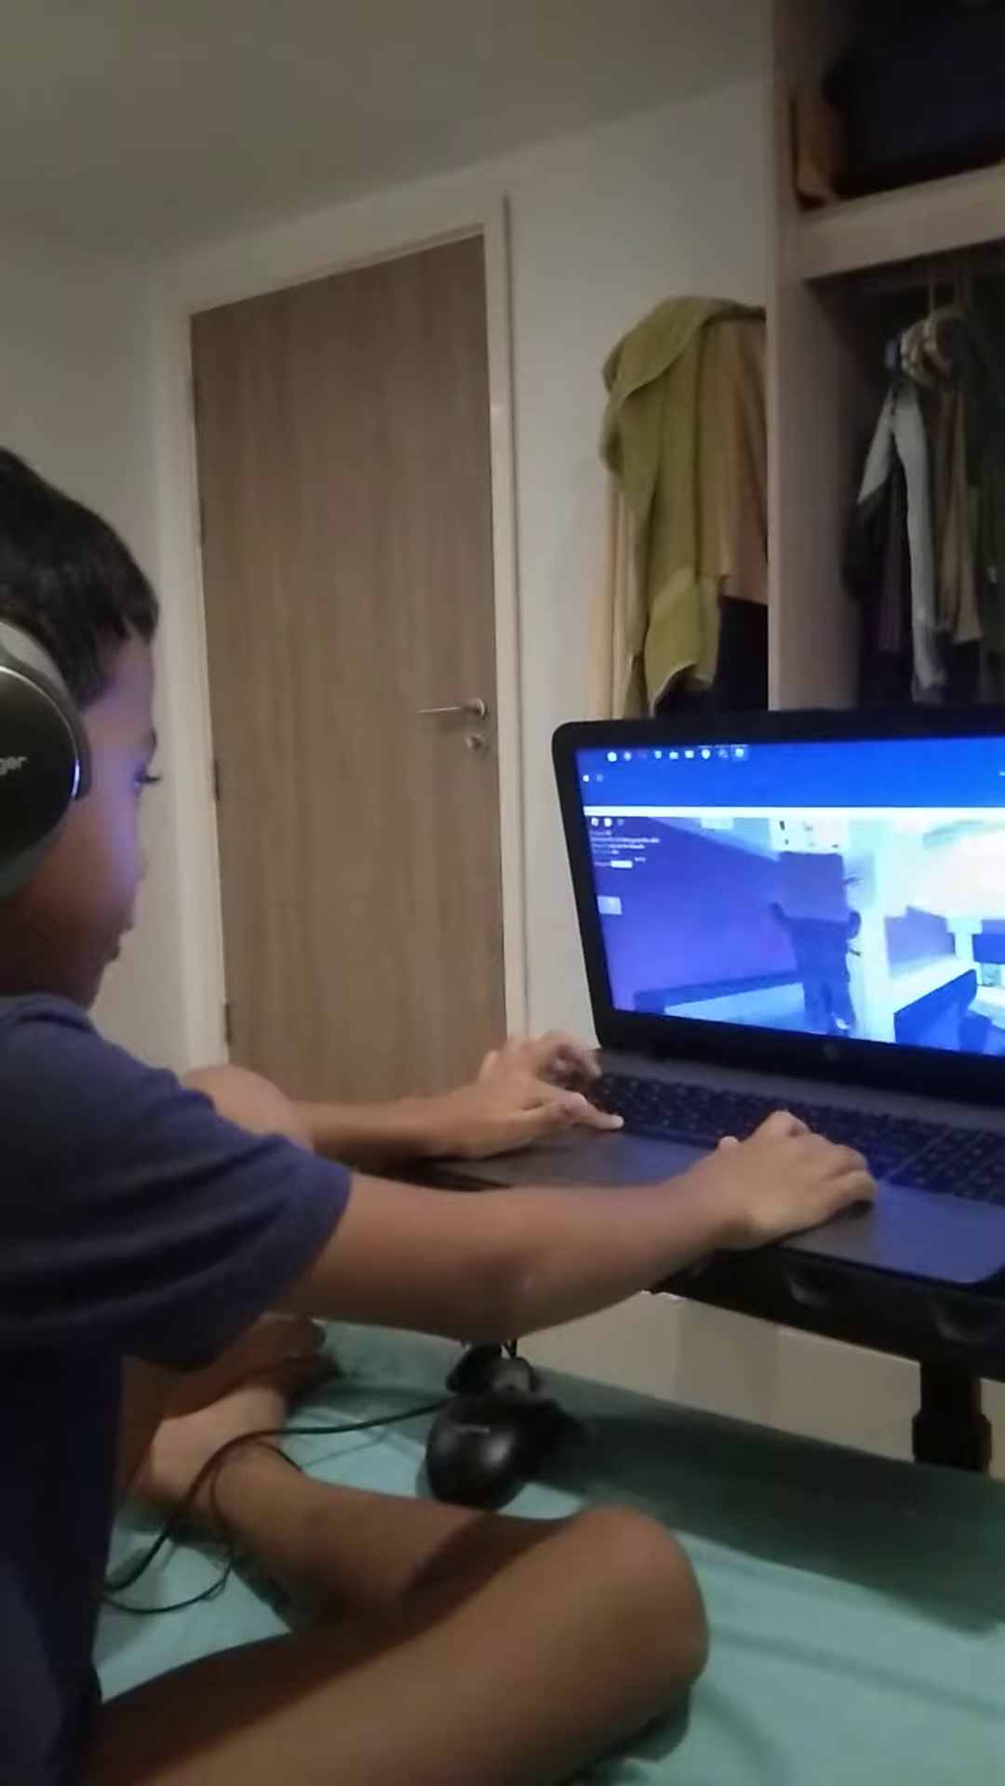
{"action": "key", "text": "w"}
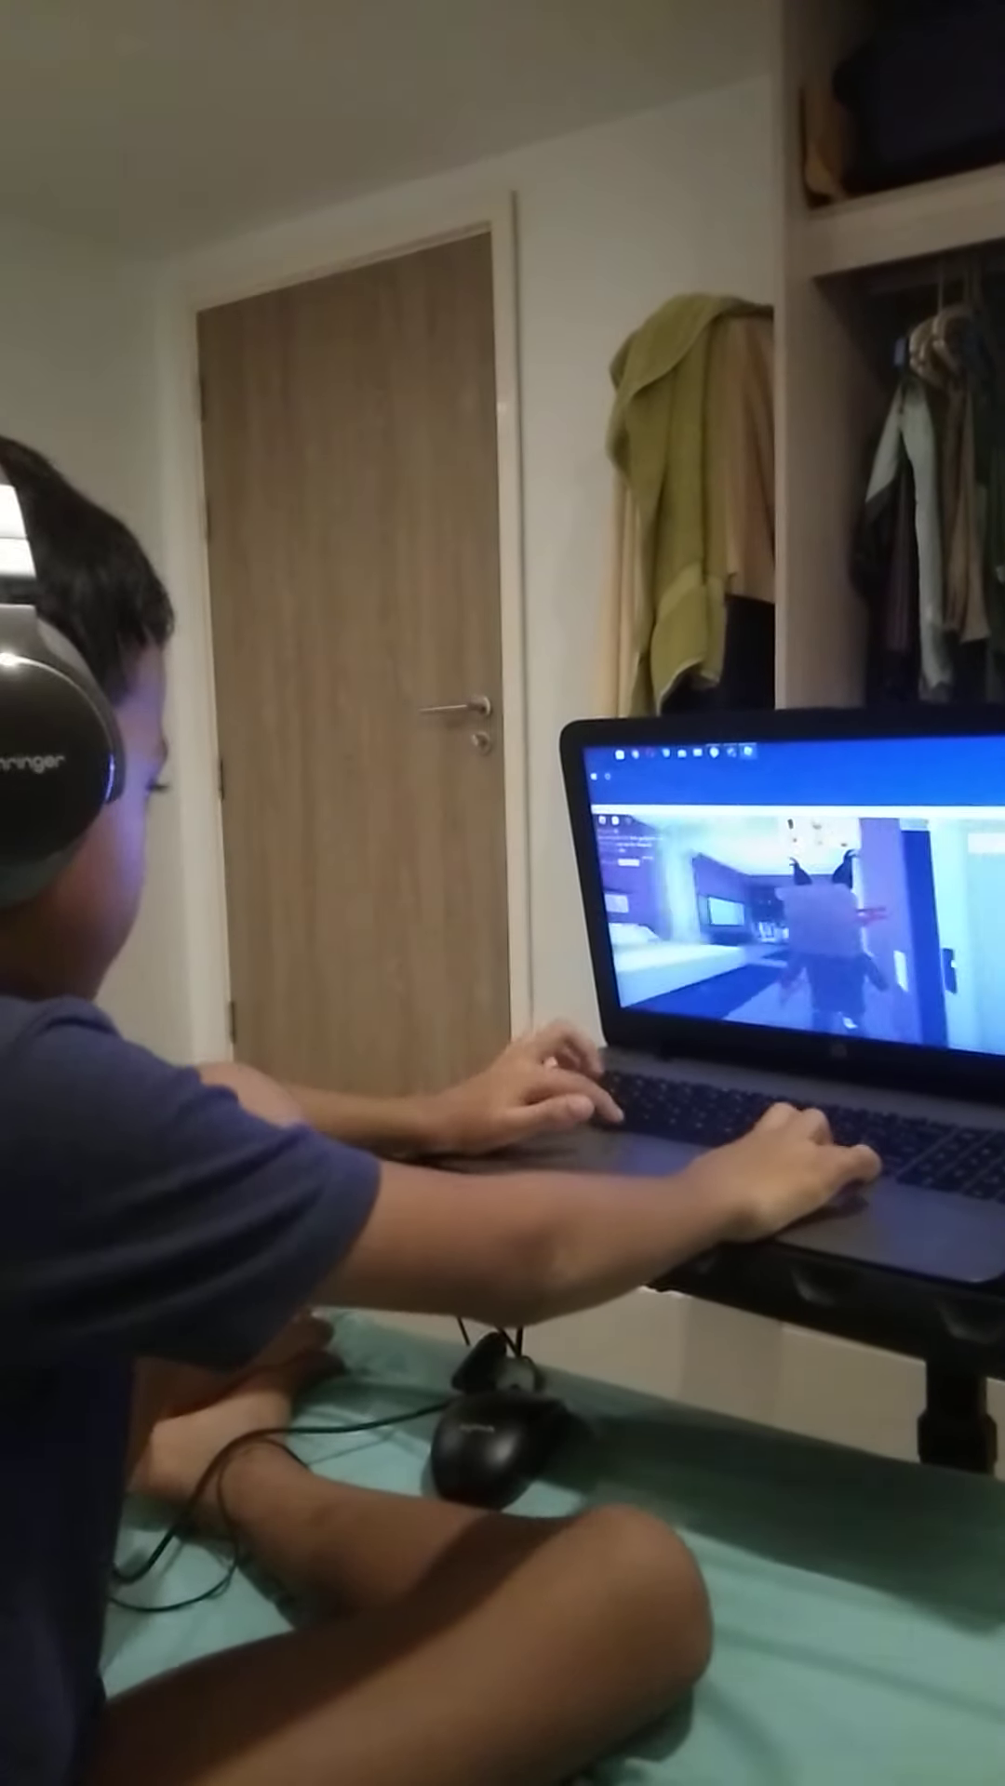
{"action": "key", "text": "w"}
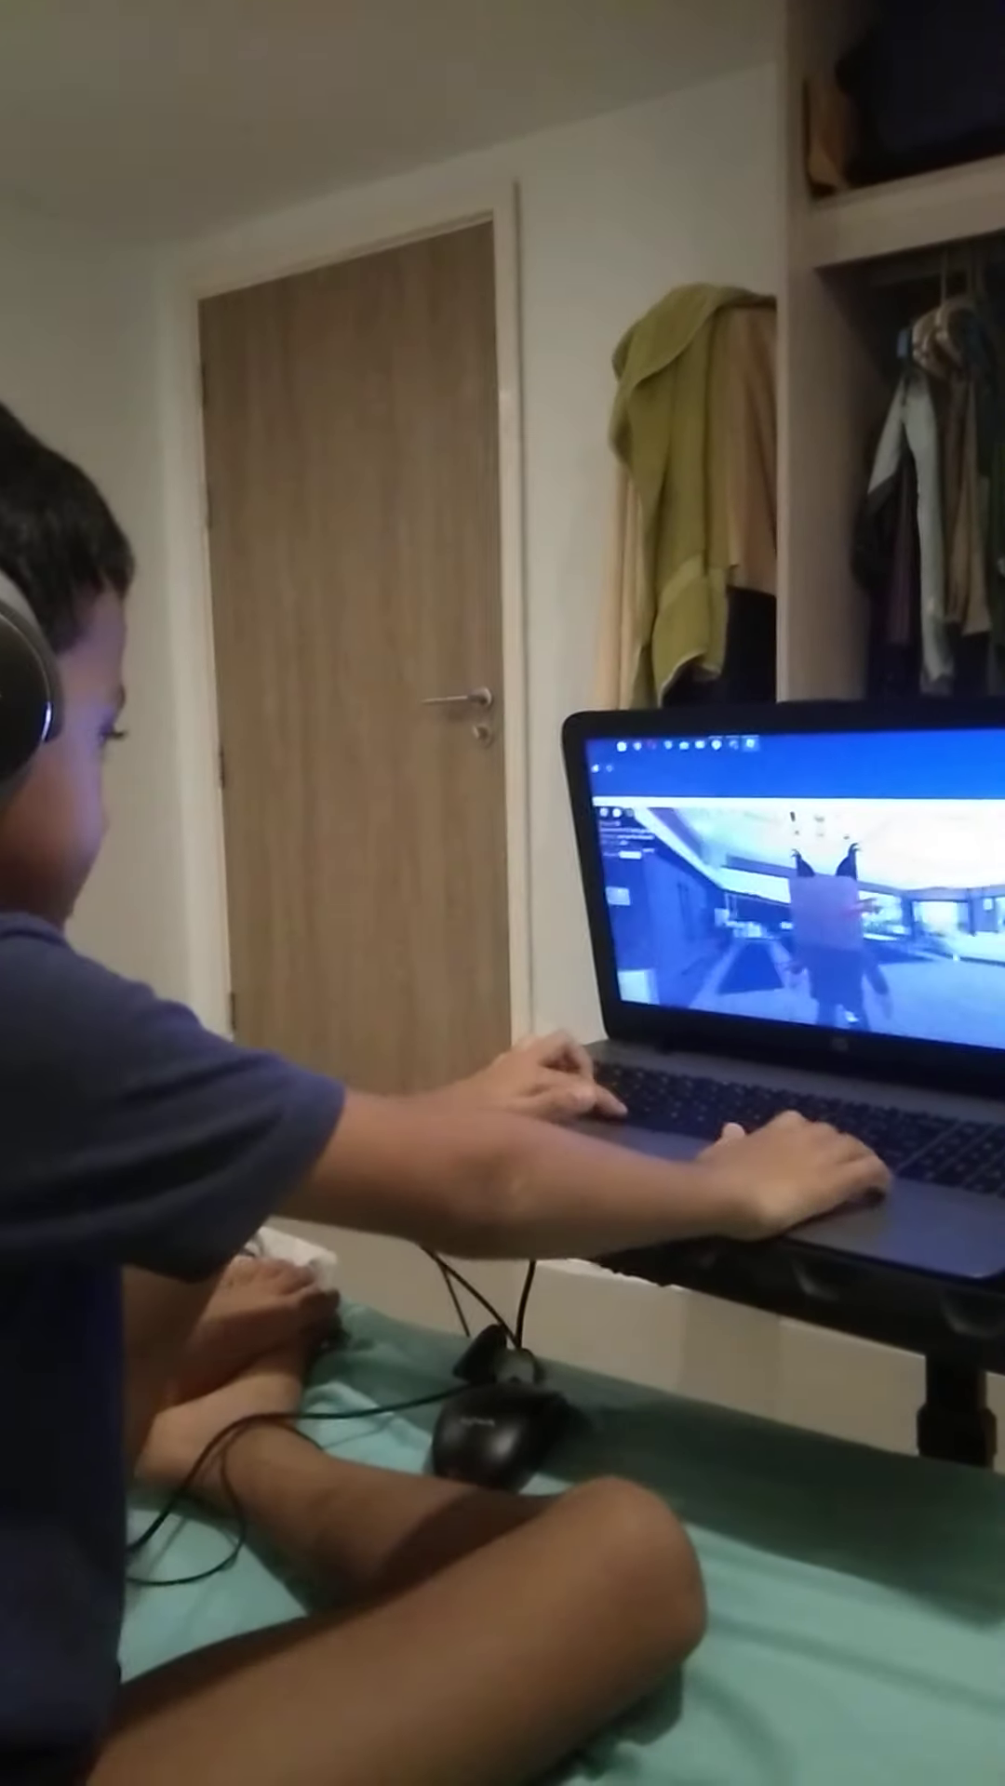
{"action": "key", "text": "w"}
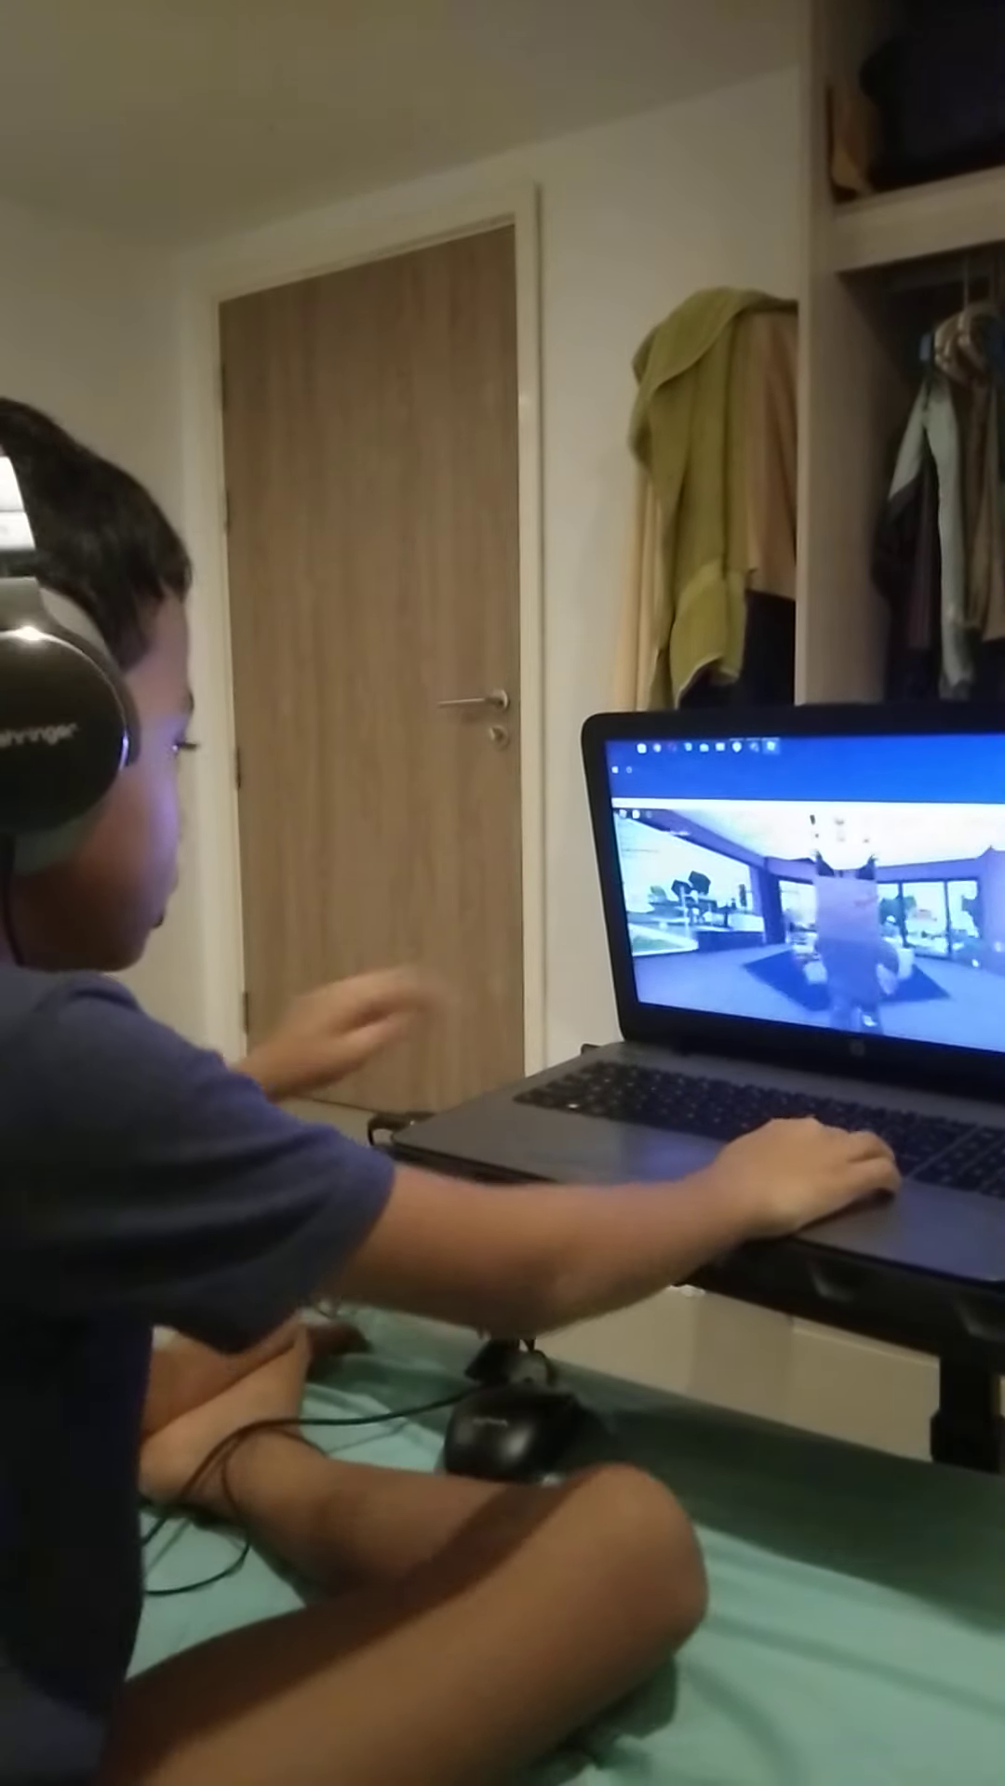
Walk through the dim living area, then reposition the avatar within the room.
{"action": "key", "text": "w"}
{"action": "key", "text": "w"}
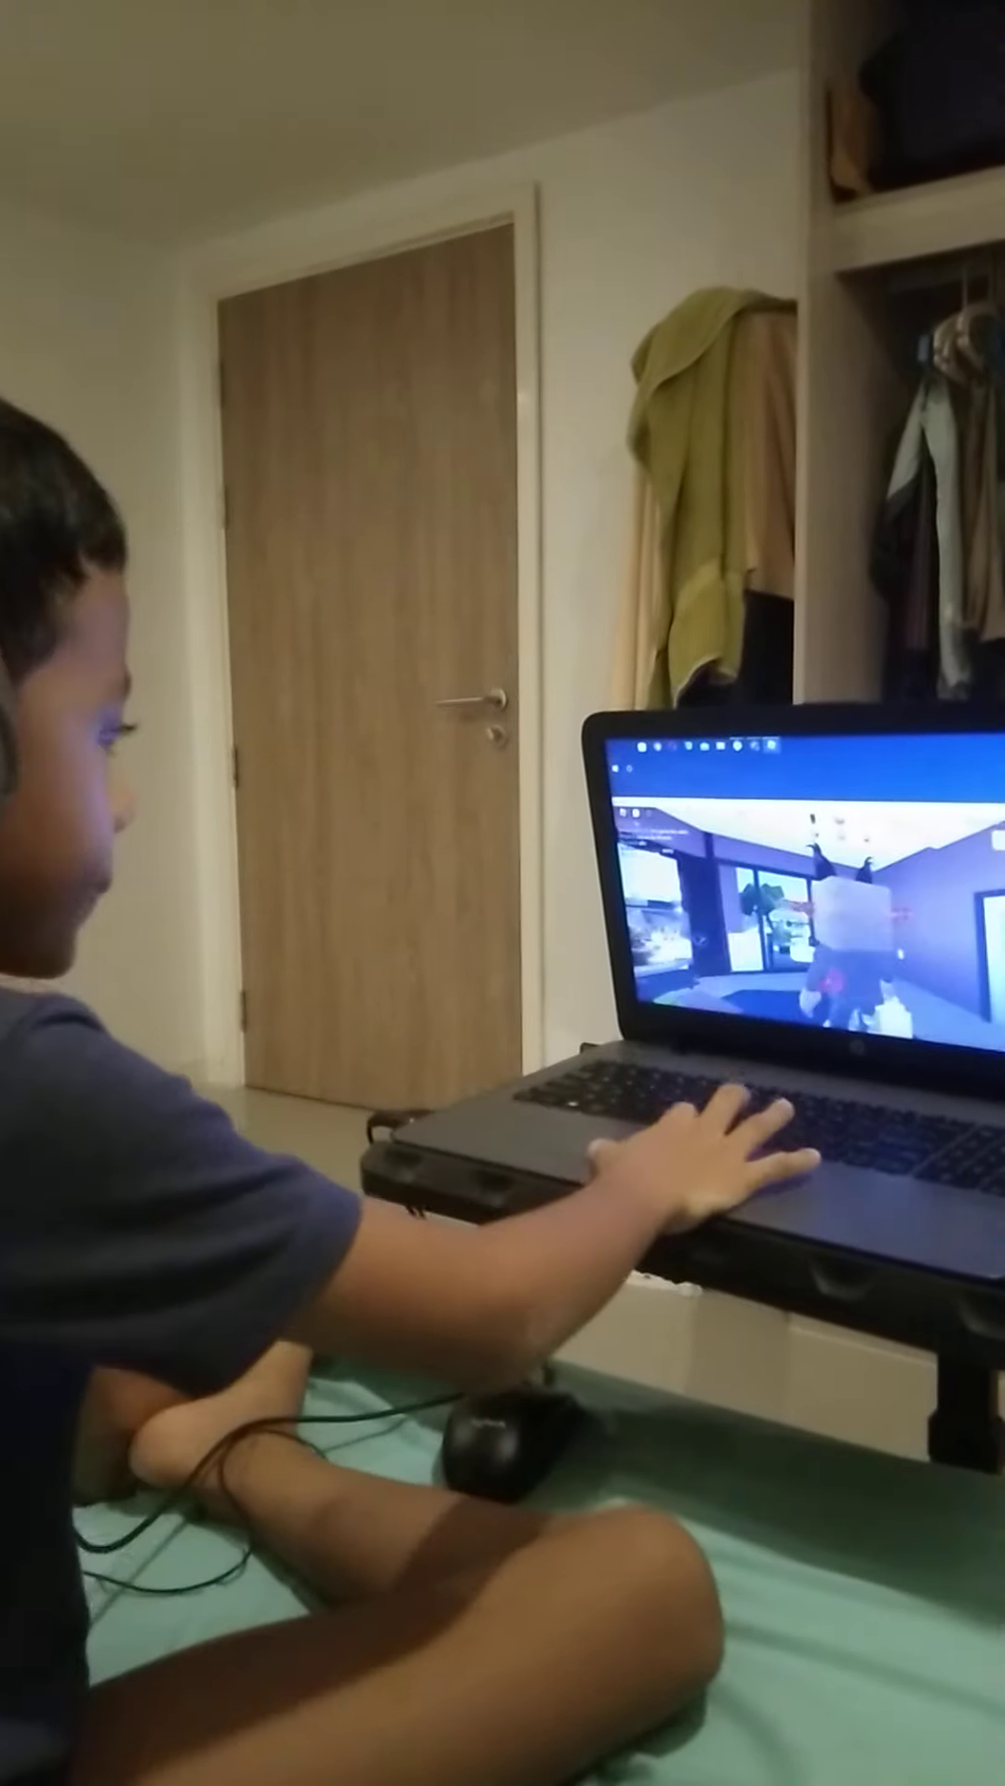
{"action": "key", "text": "w"}
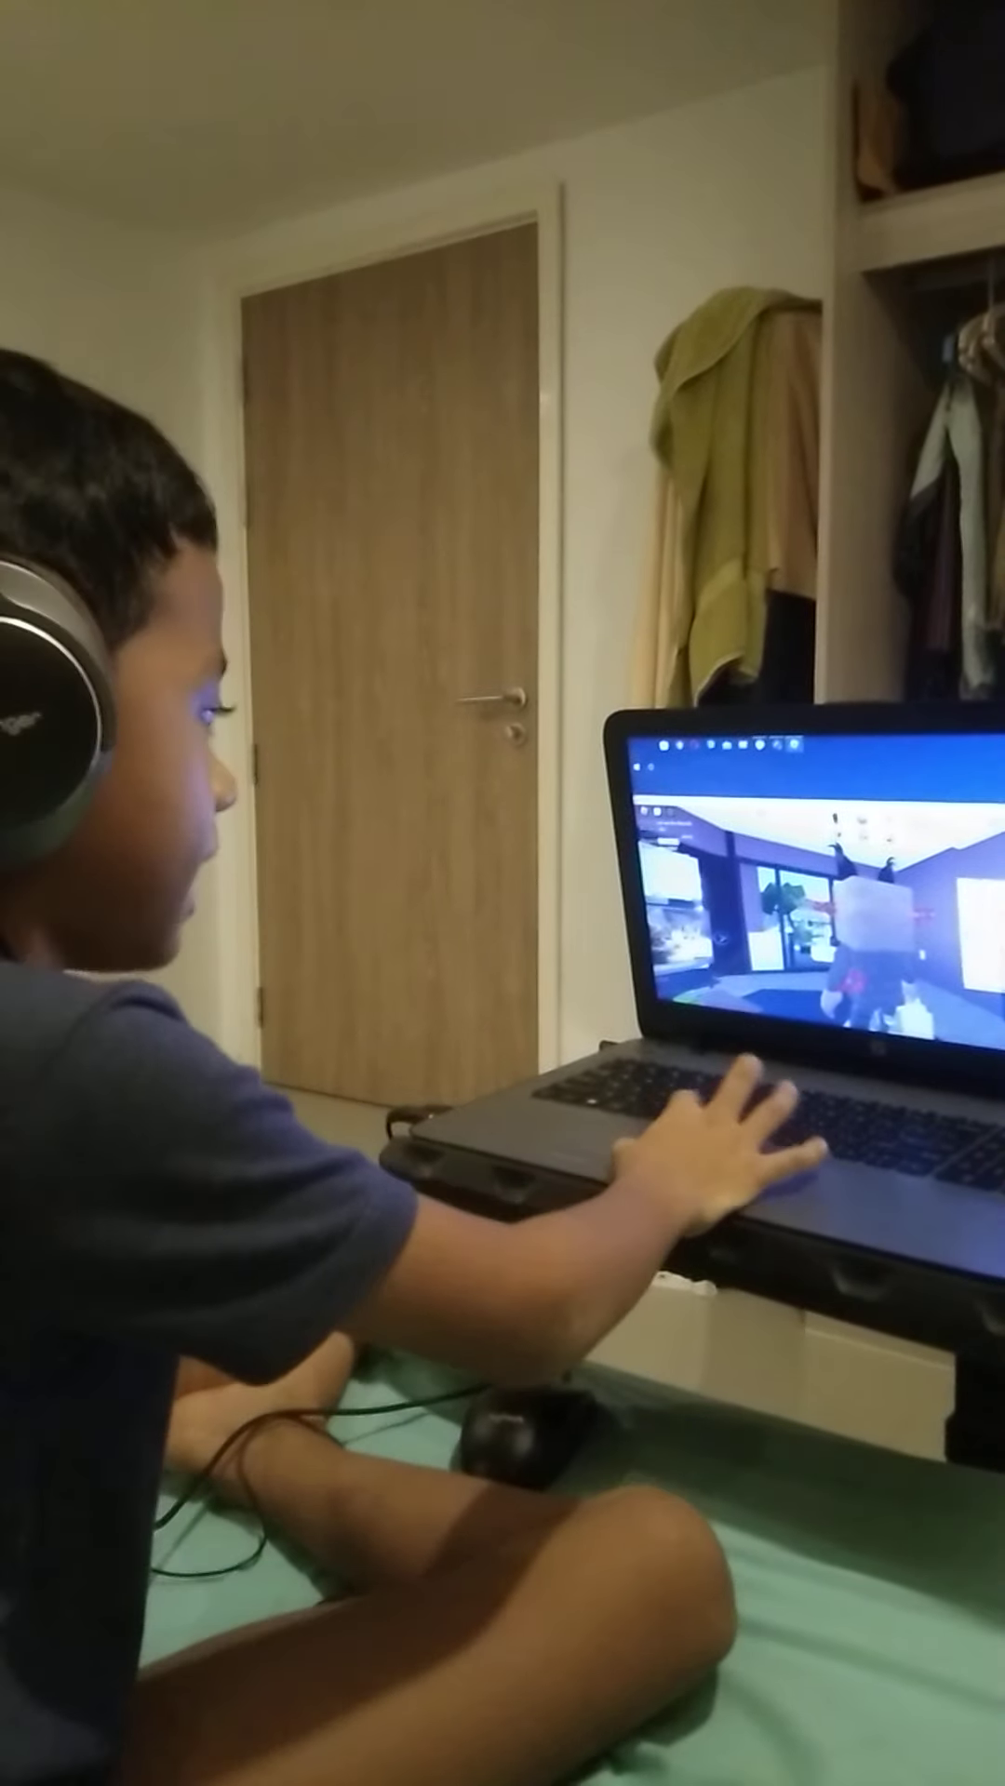
{"action": "key", "text": "w"}
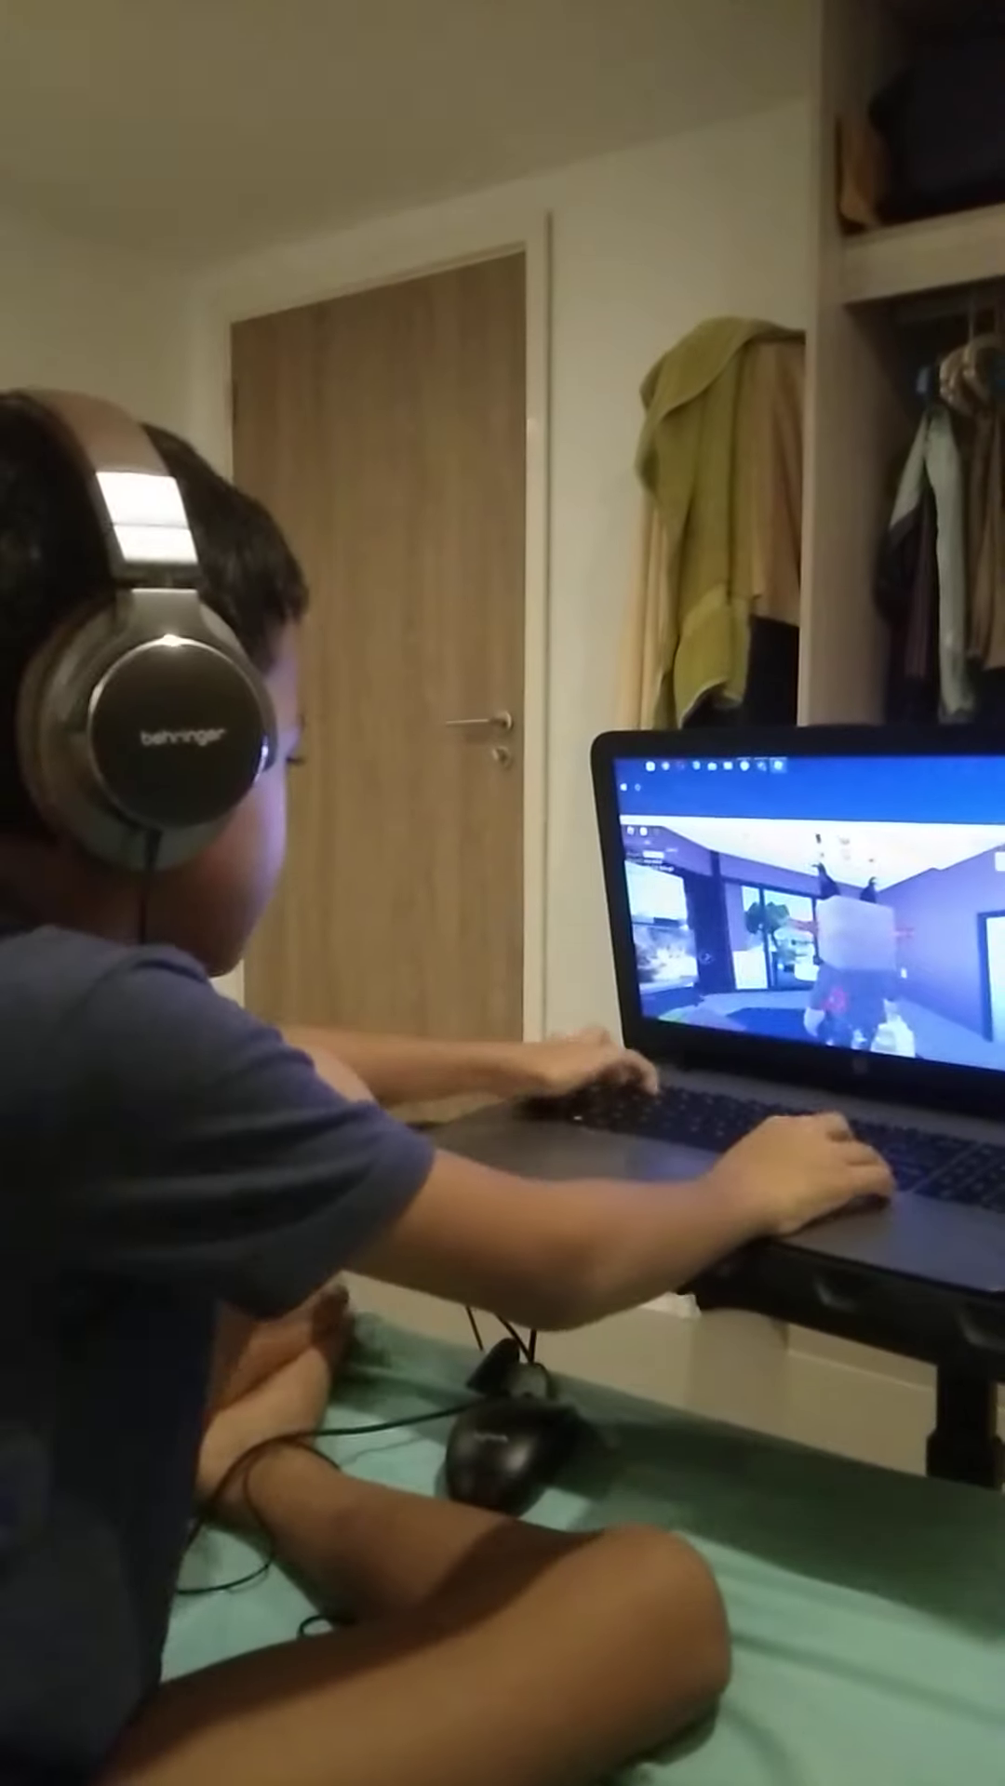
{"action": "key", "text": "w"}
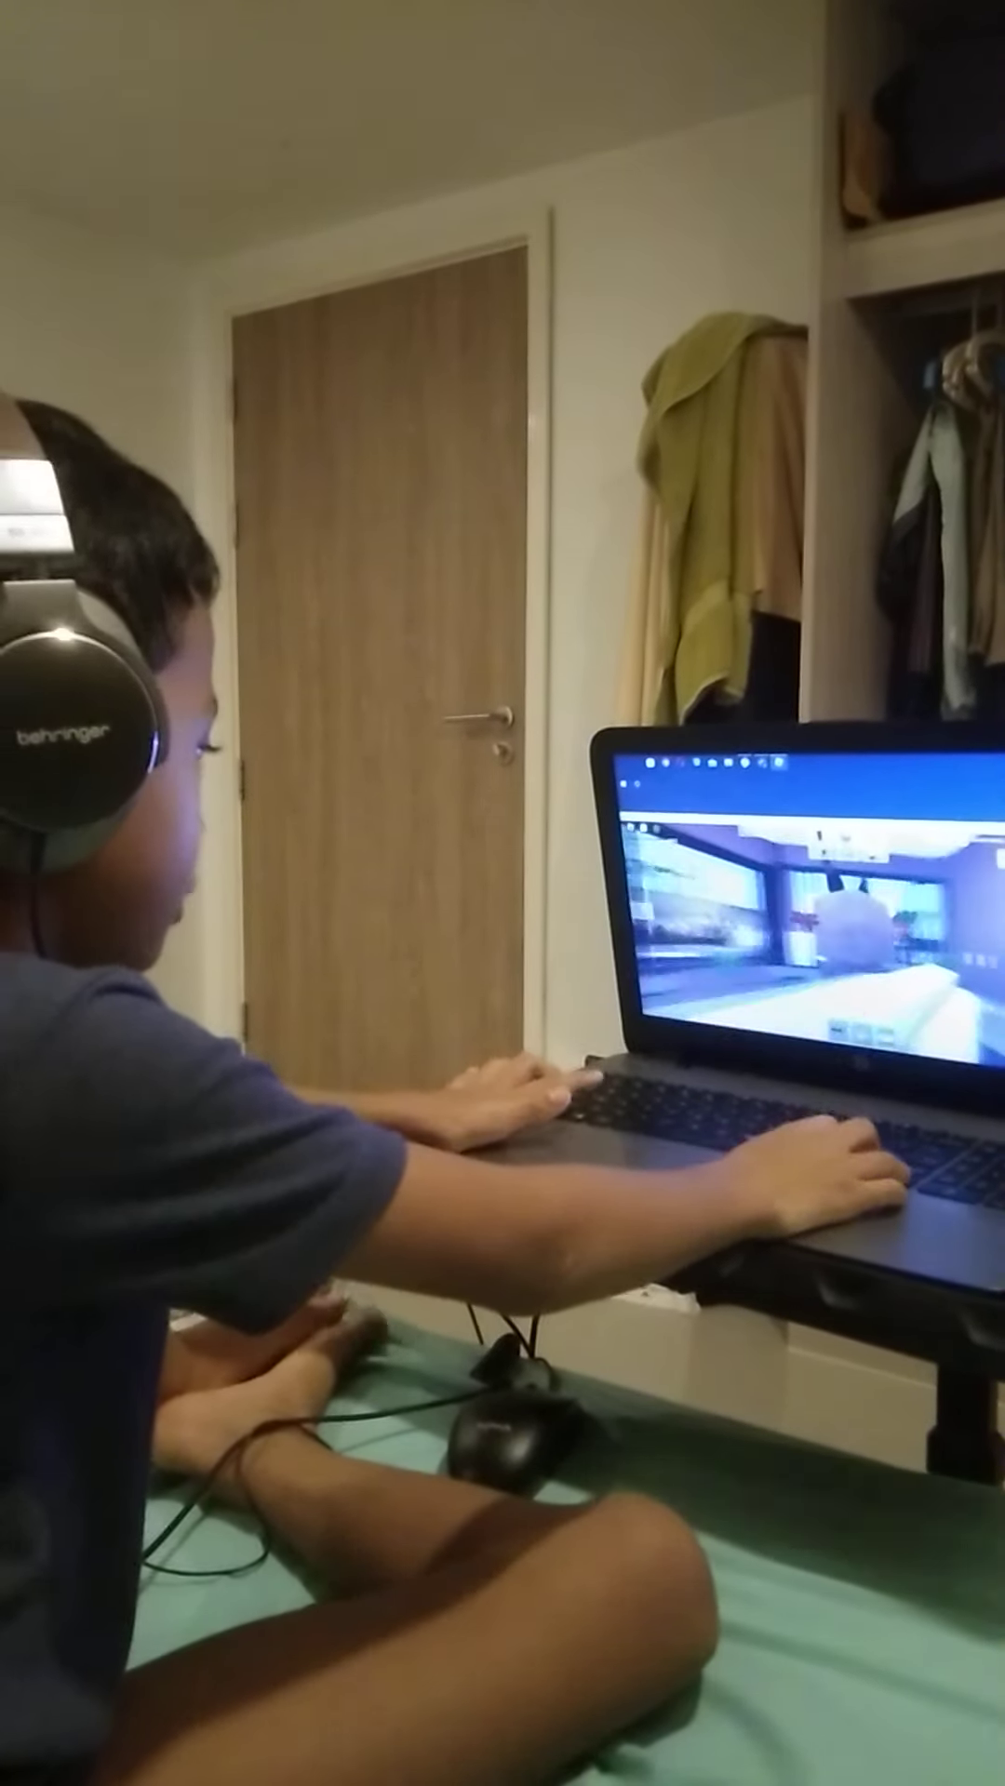
{"action": "key", "text": "w"}
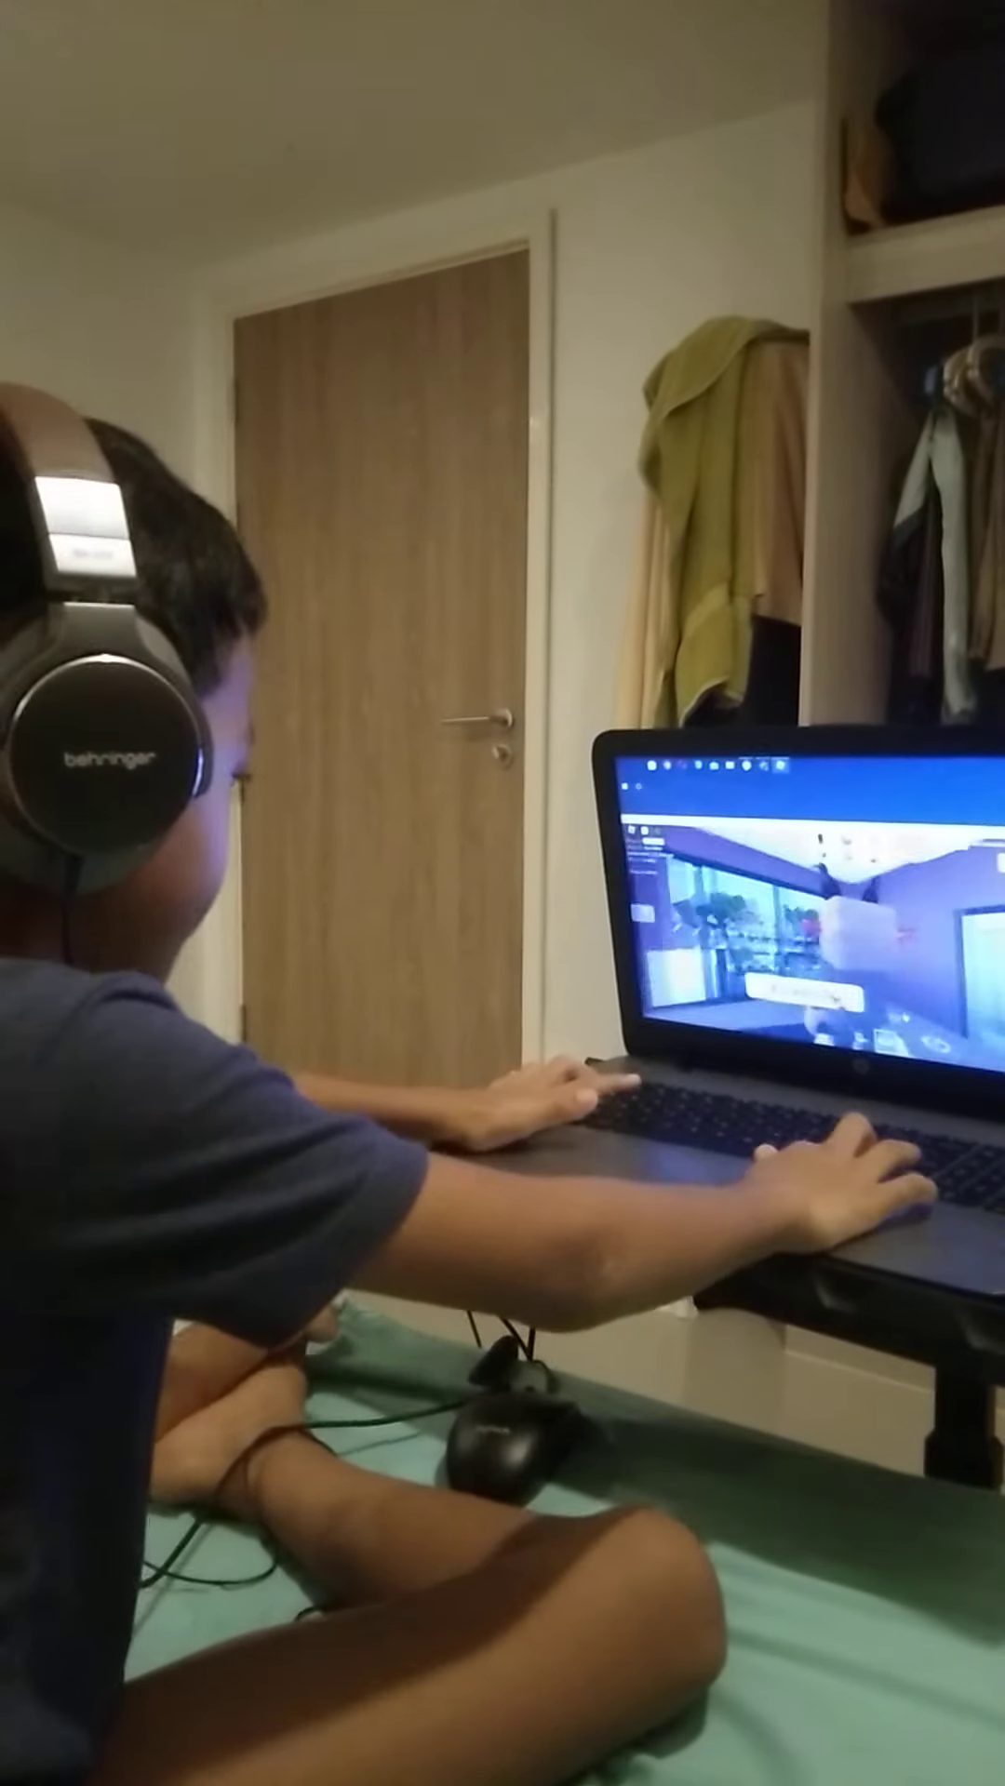
{"action": "key", "text": "w"}
{"action": "key", "text": "w"}
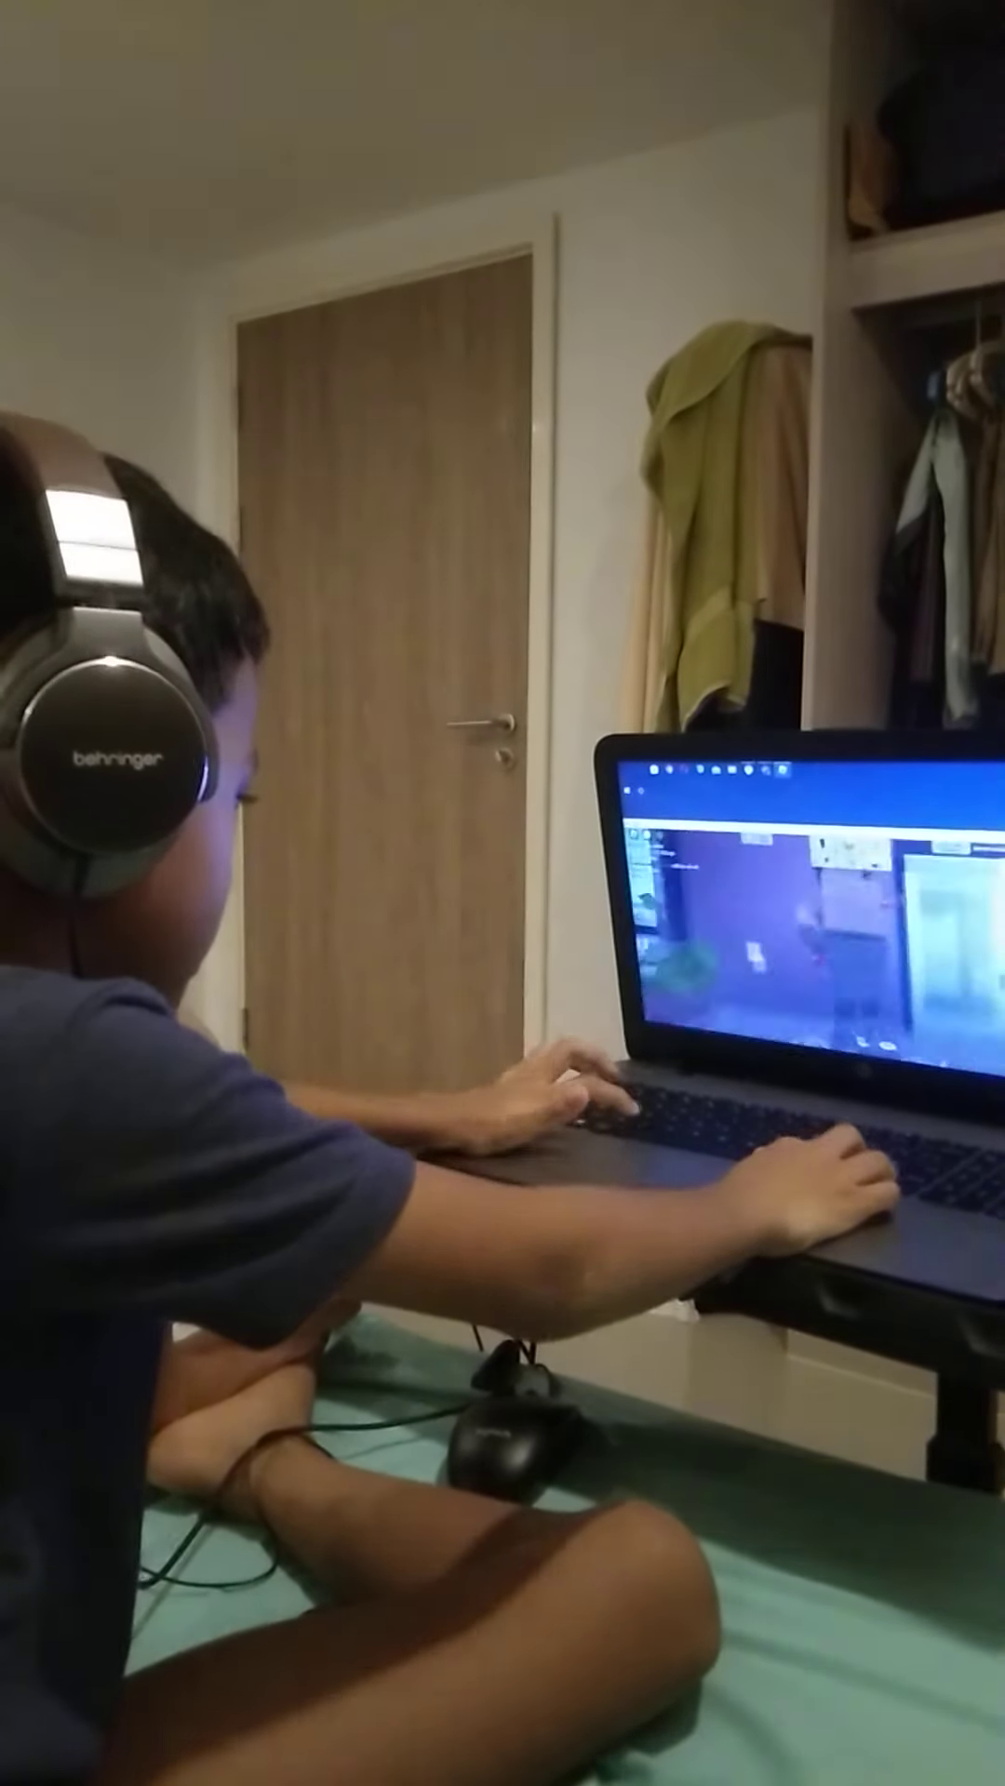
Walk the avatar out of the luxury apartment, turning right onto the road.
{"action": "key", "text": "w"}
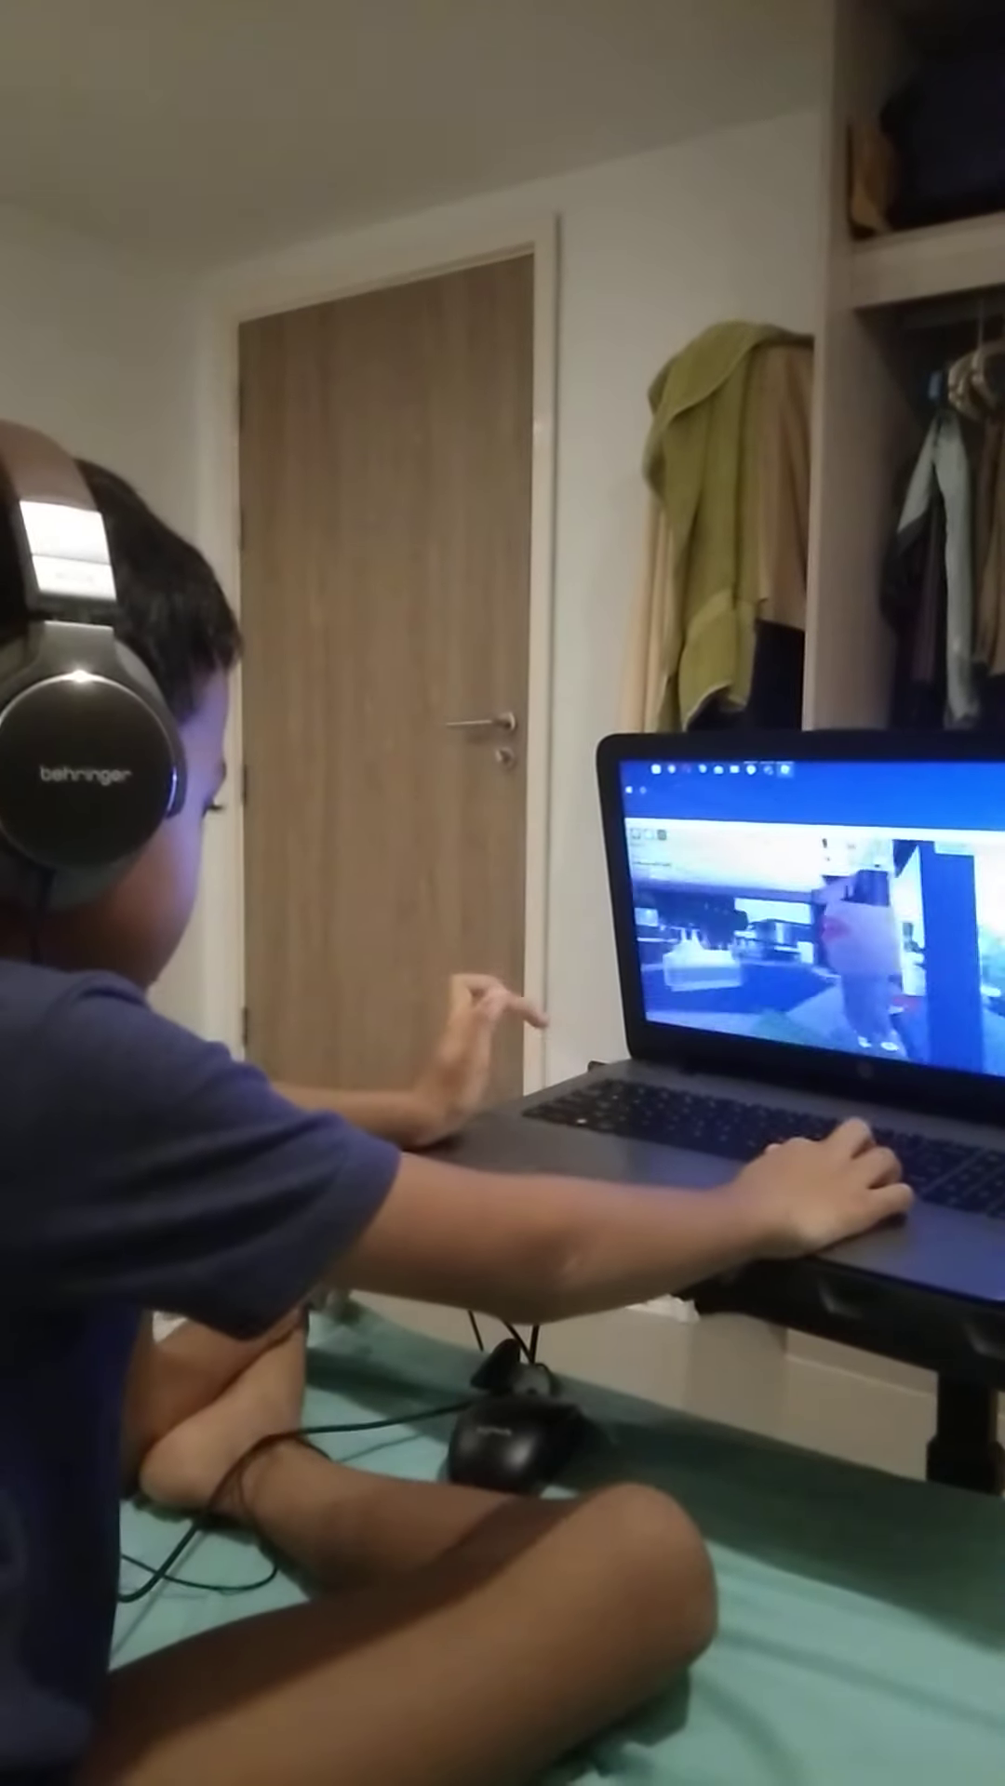
{"action": "key", "text": "w"}
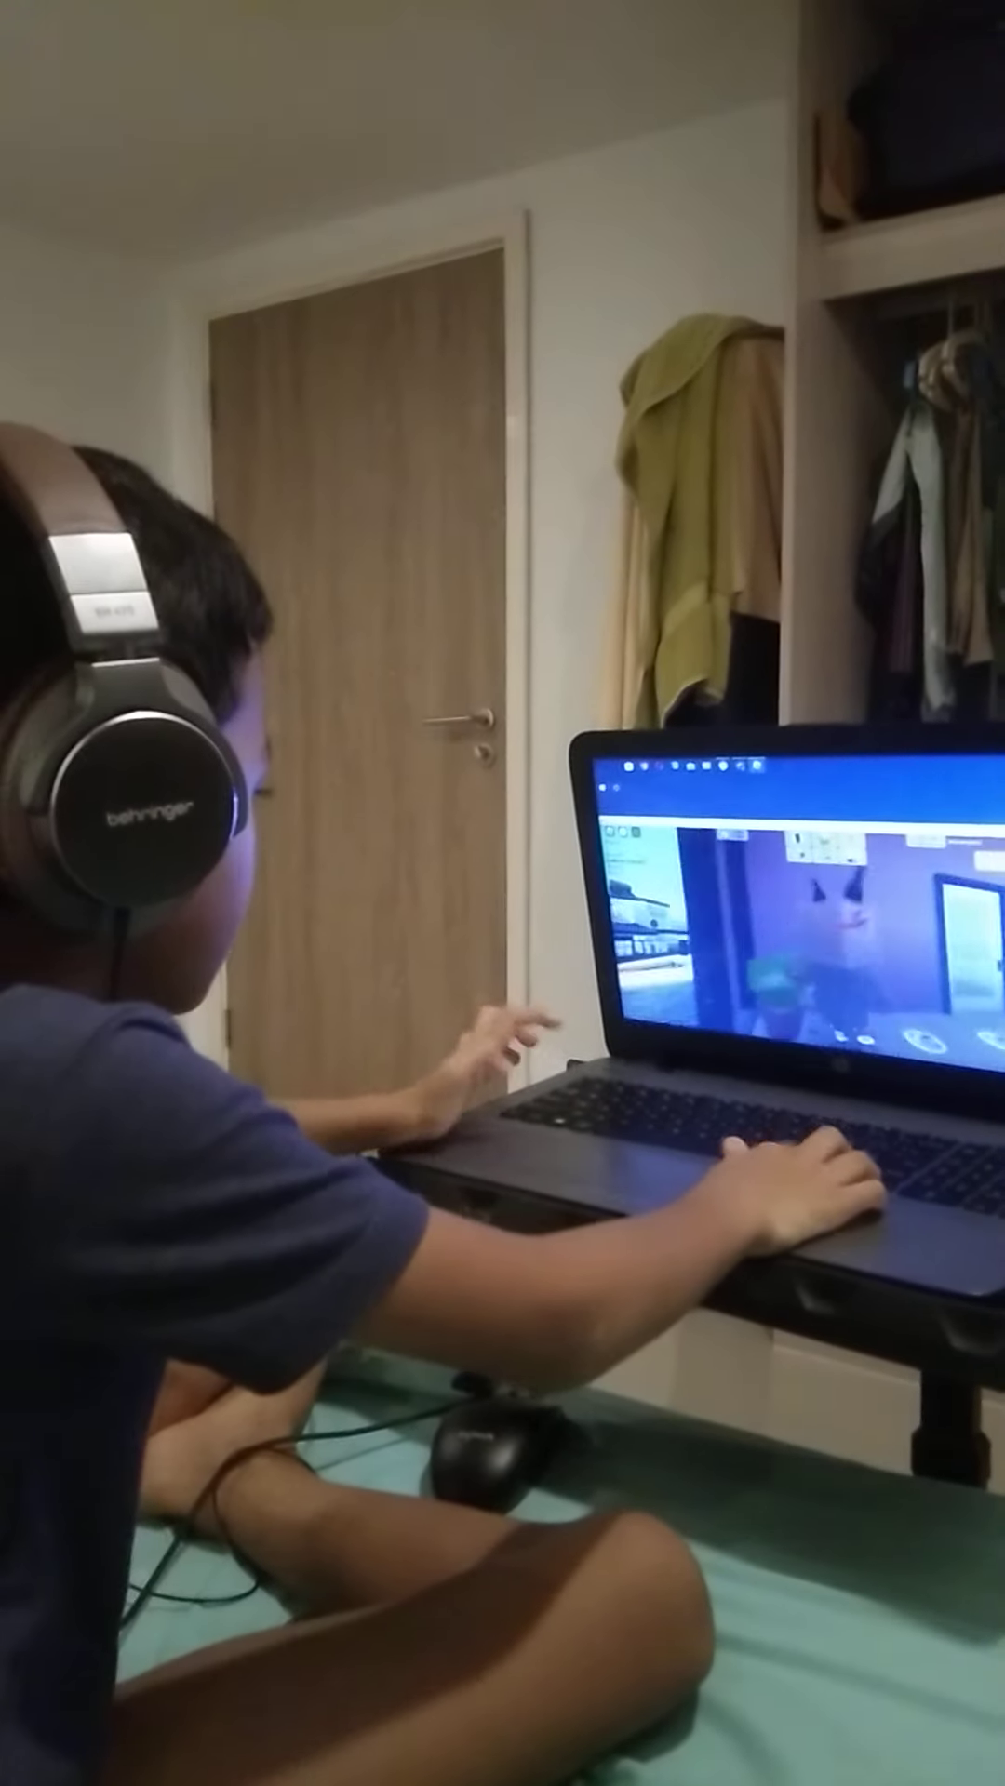
{"action": "key", "text": "w"}
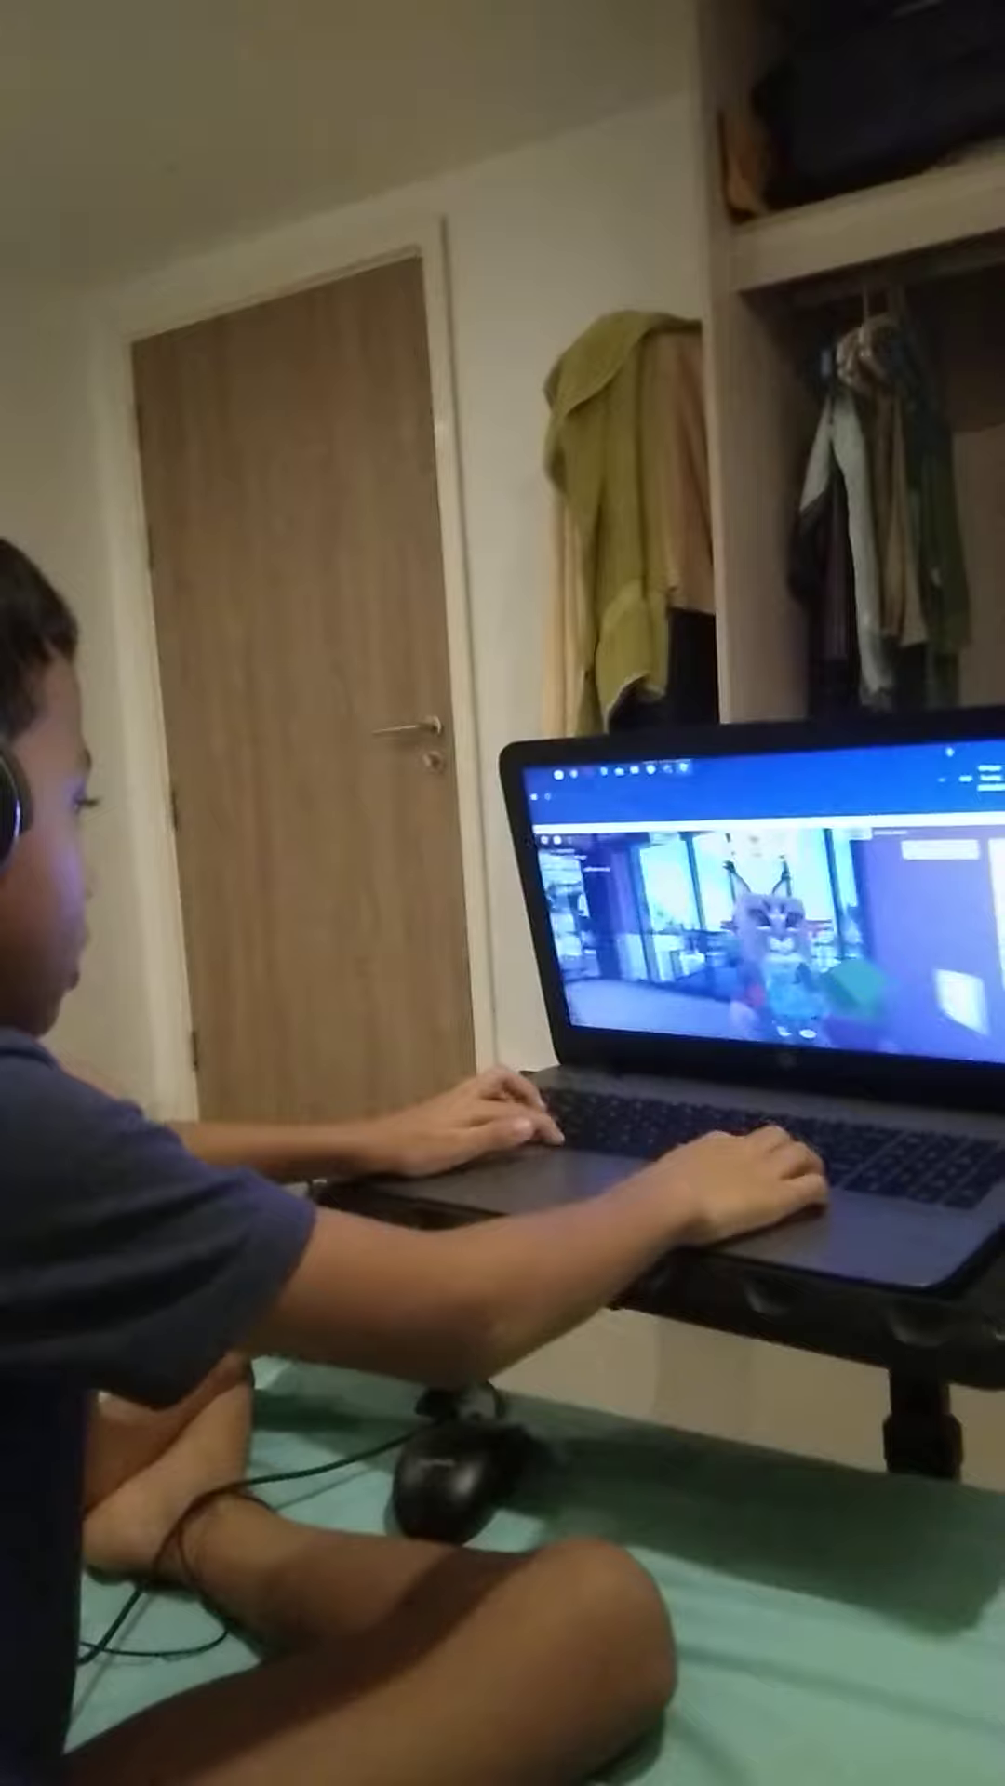
{"action": "key", "text": "w"}
{"action": "key", "text": "w"}
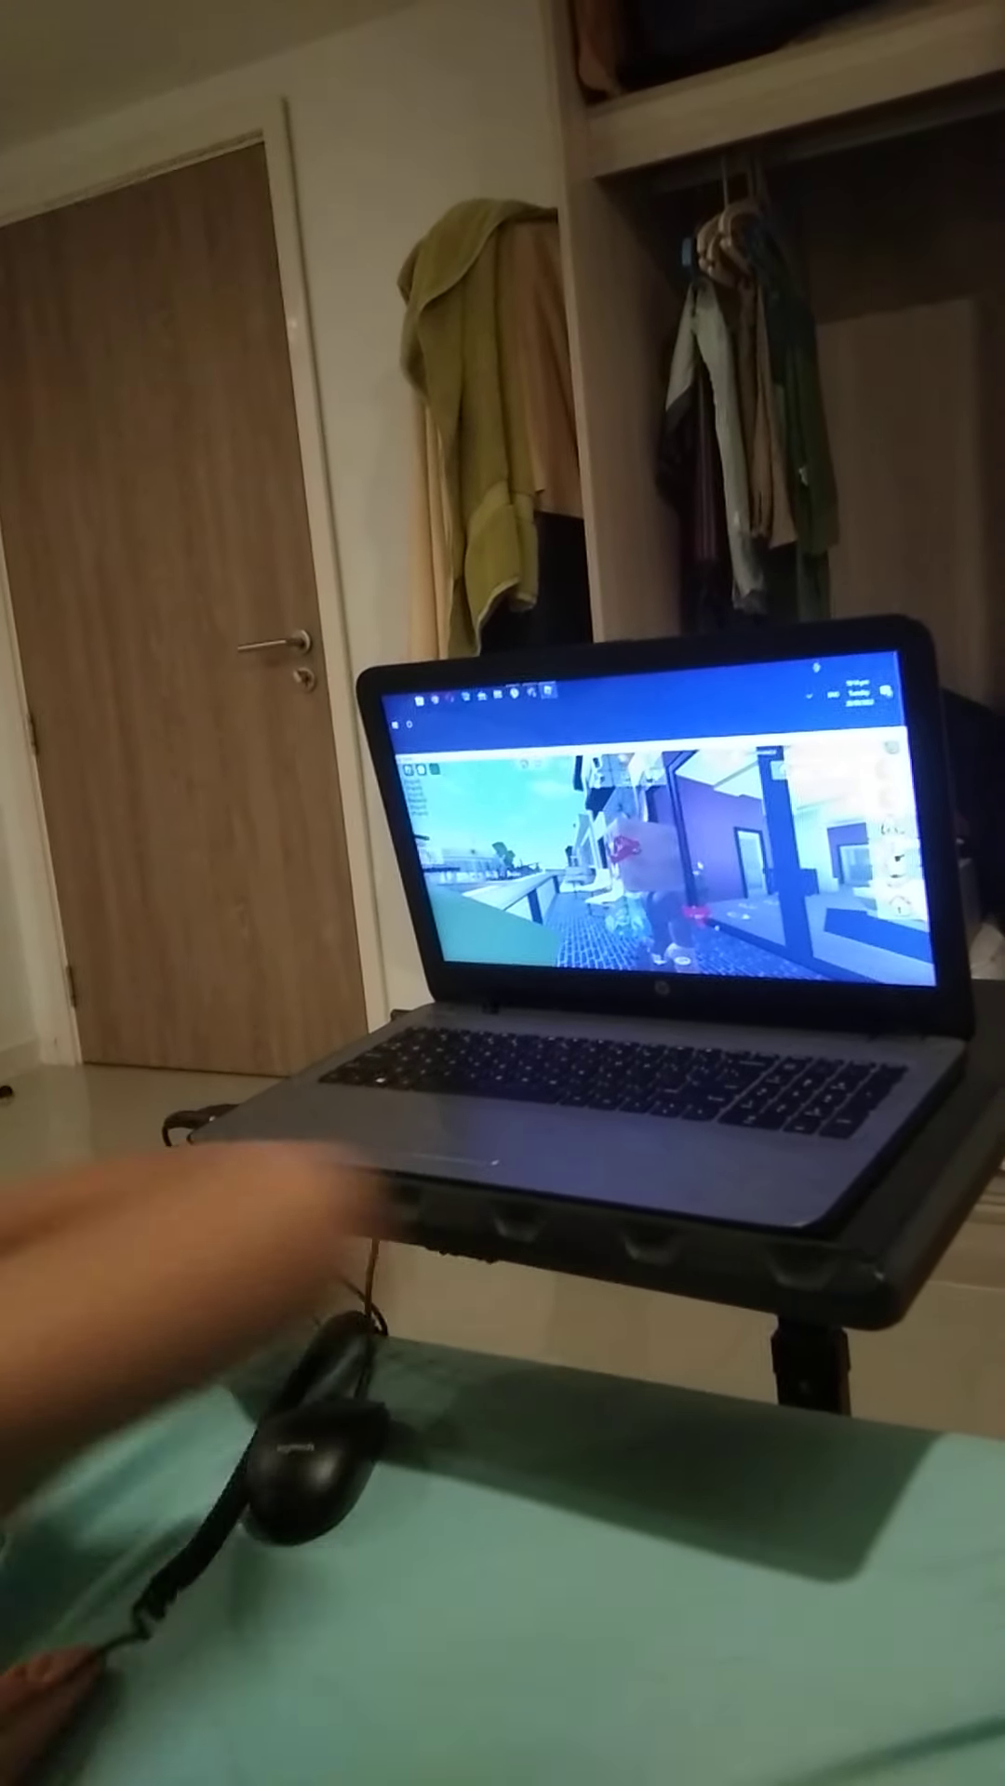
{"action": "key", "text": "Right"}
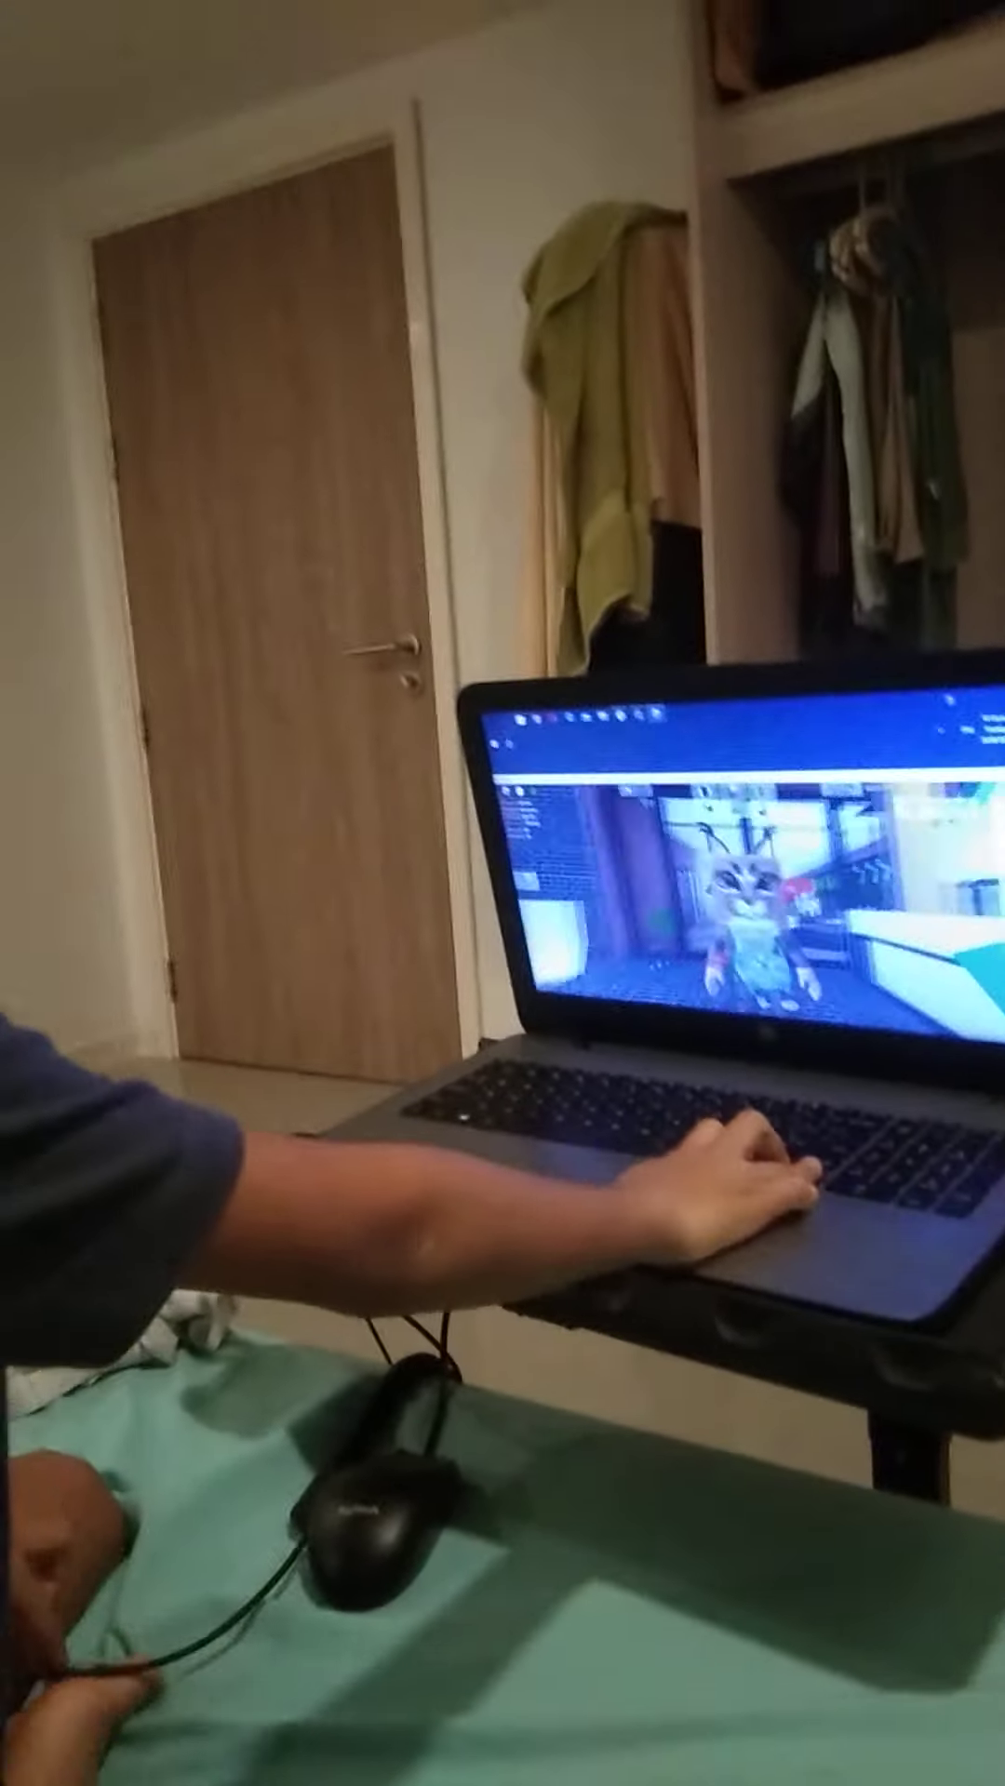
{"action": "key", "text": "w"}
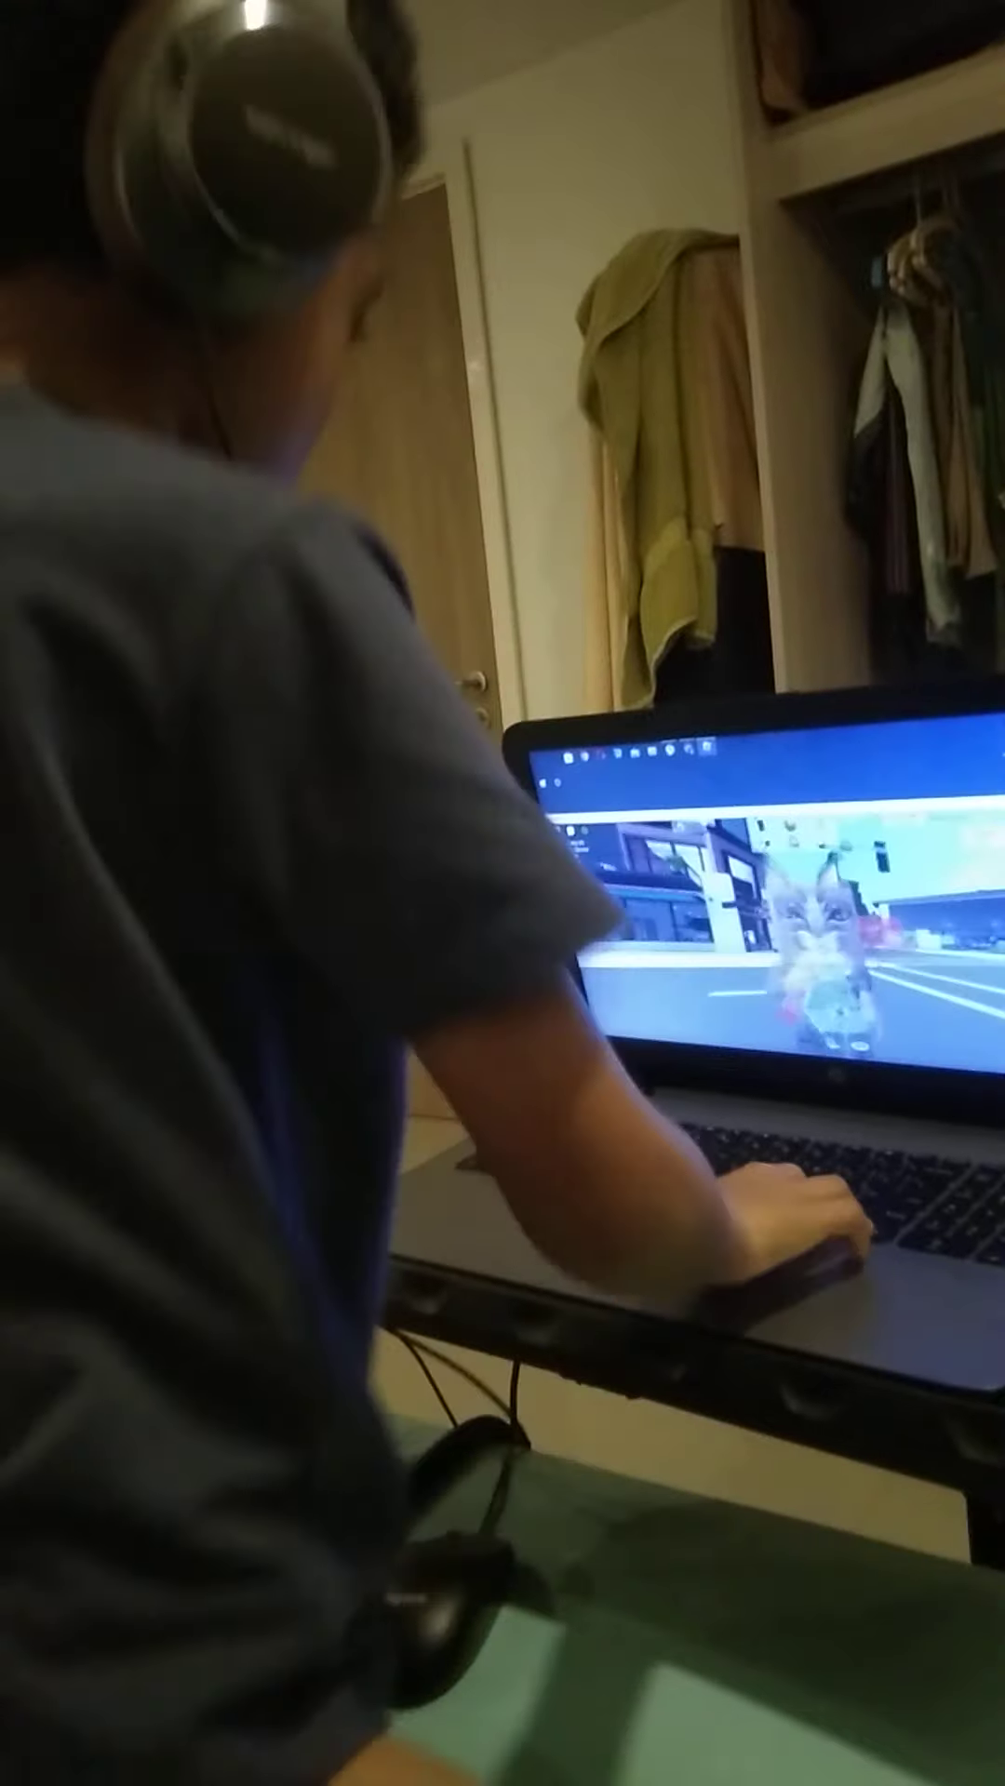
Run the avatar down the Brookhaven road past the buildings and trees.
{"action": "key", "text": "w"}
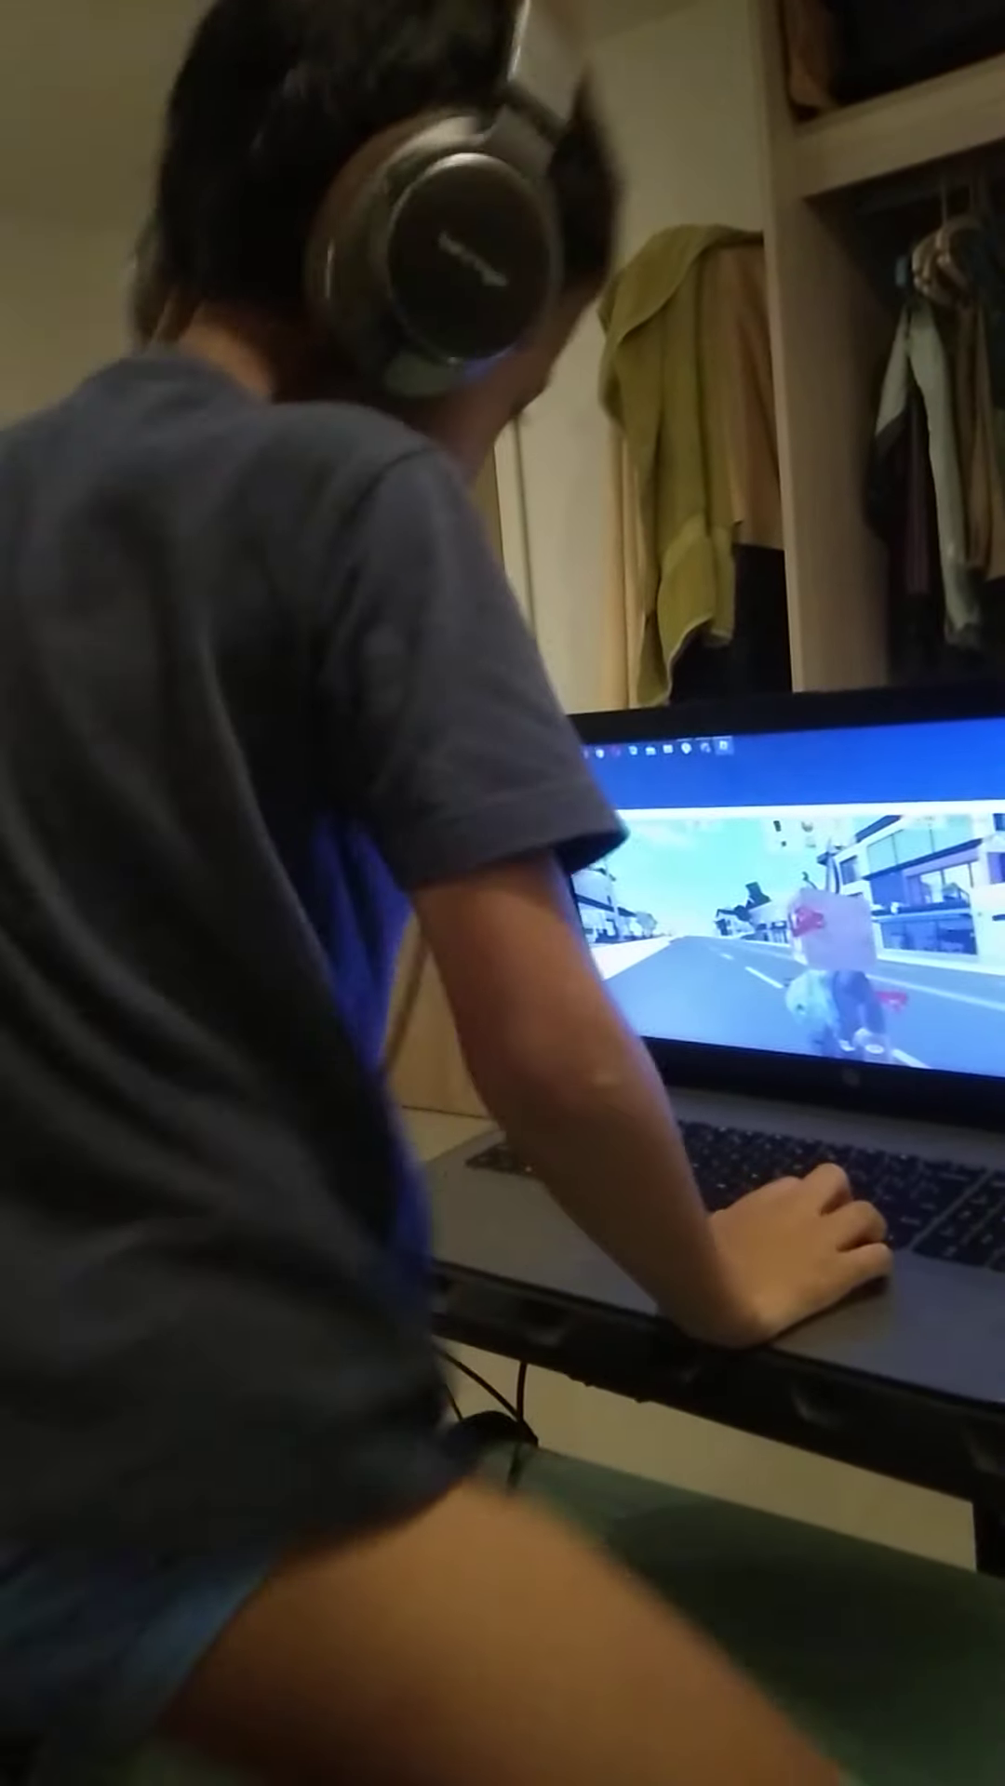
{"action": "key", "text": "w"}
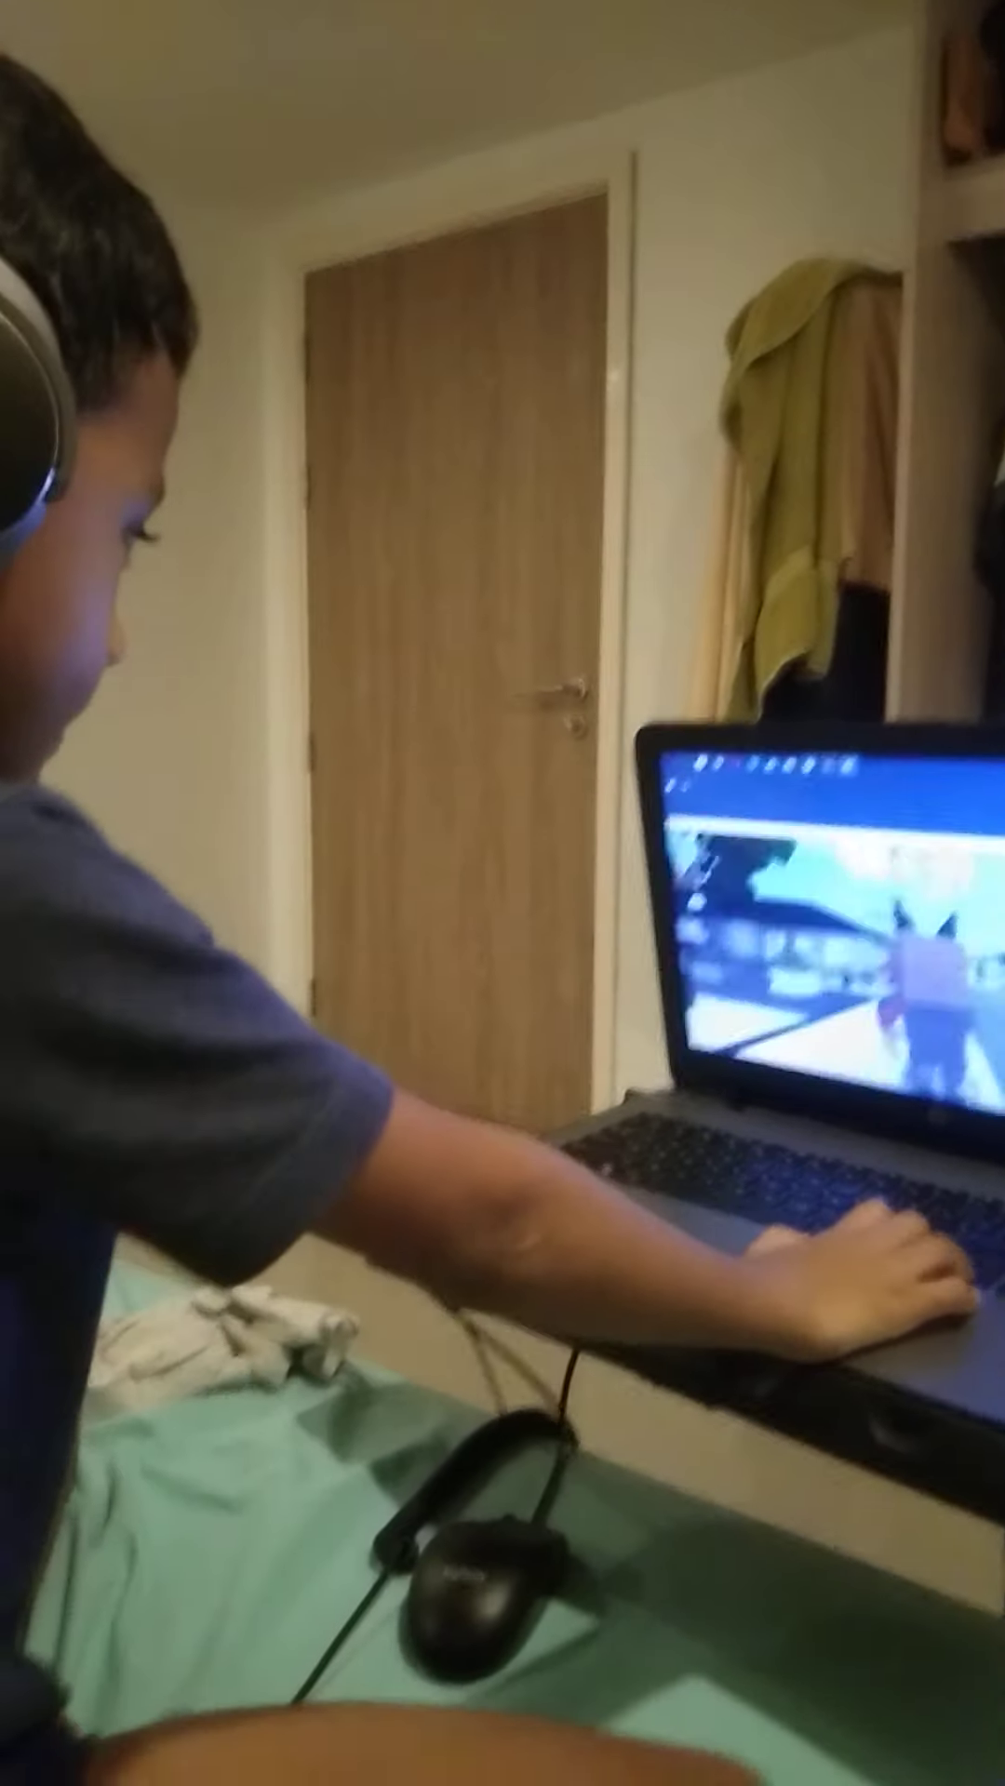
{"action": "key", "text": "w"}
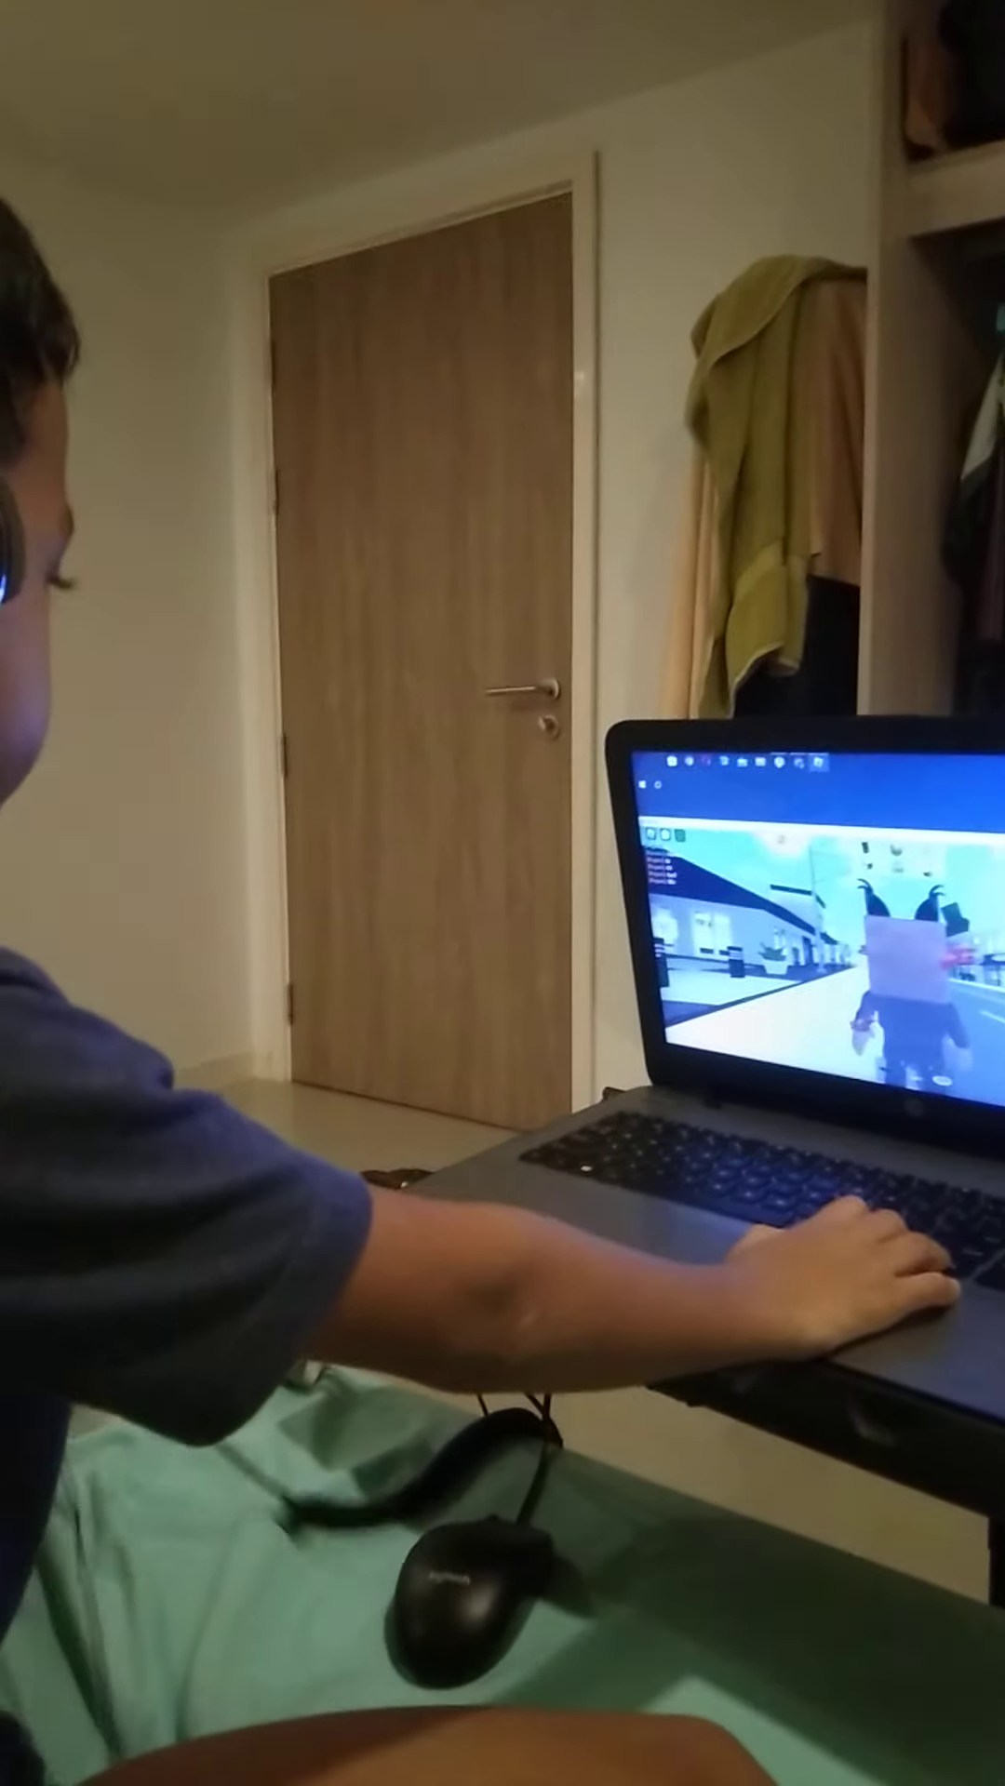
{"action": "key", "text": "w"}
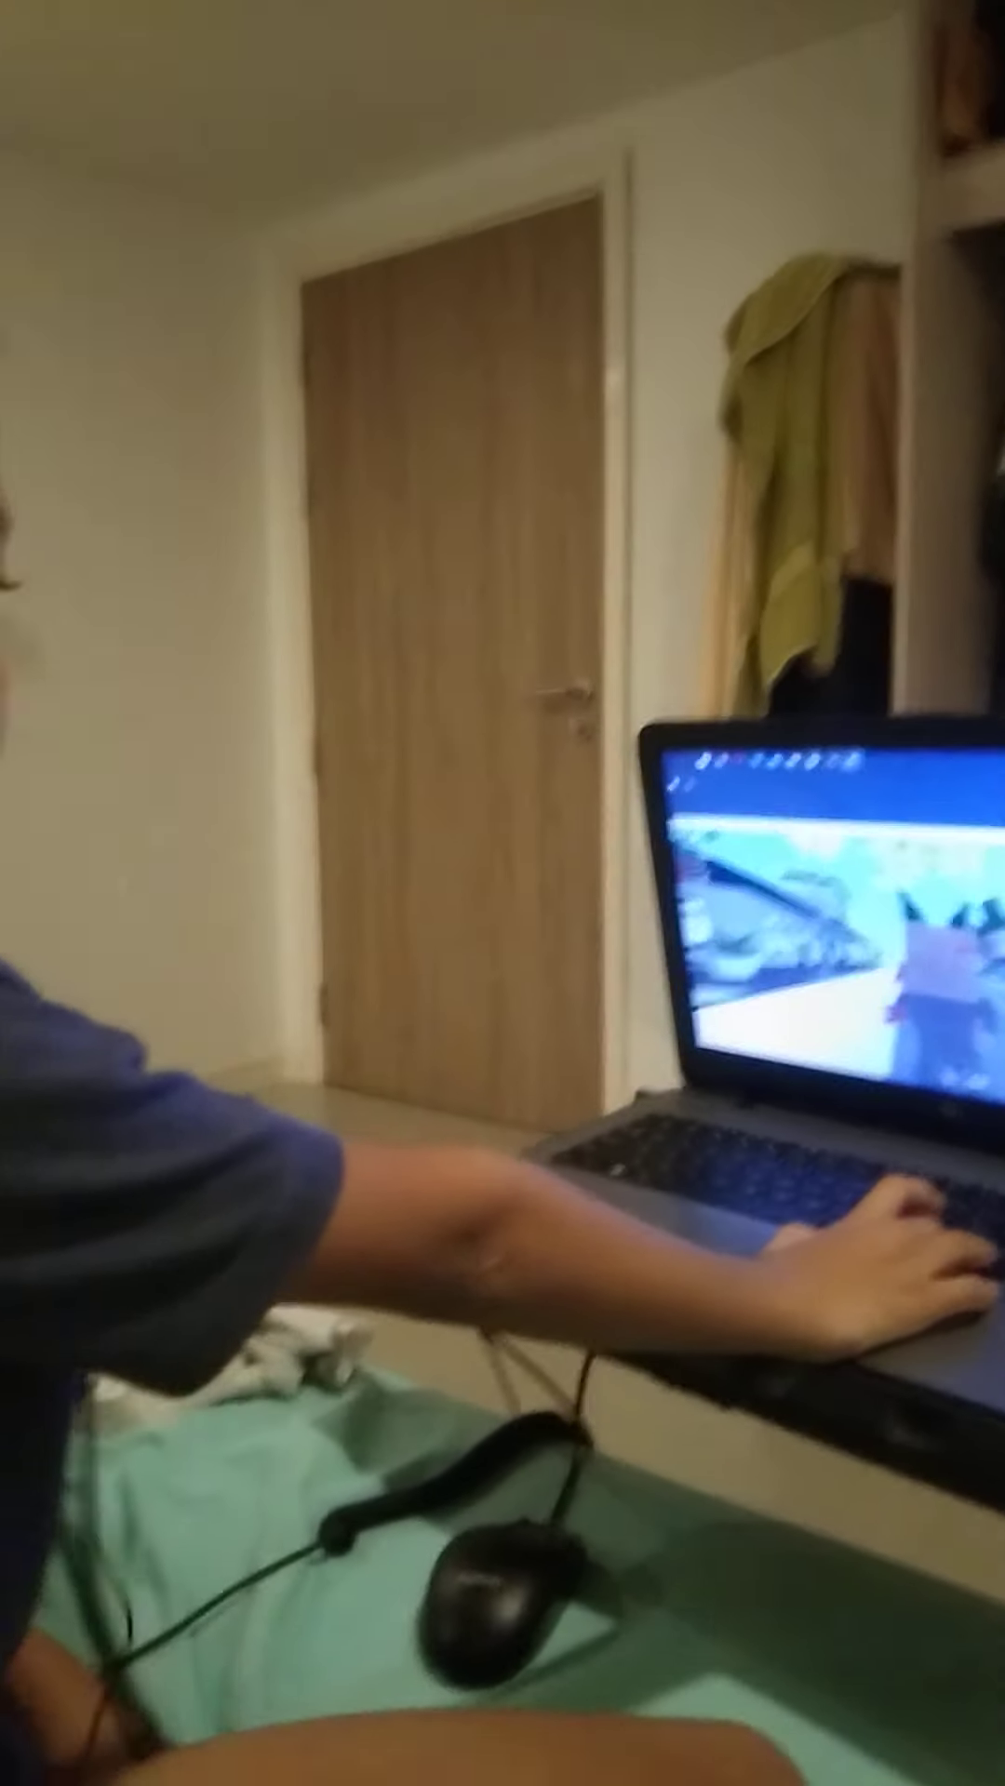